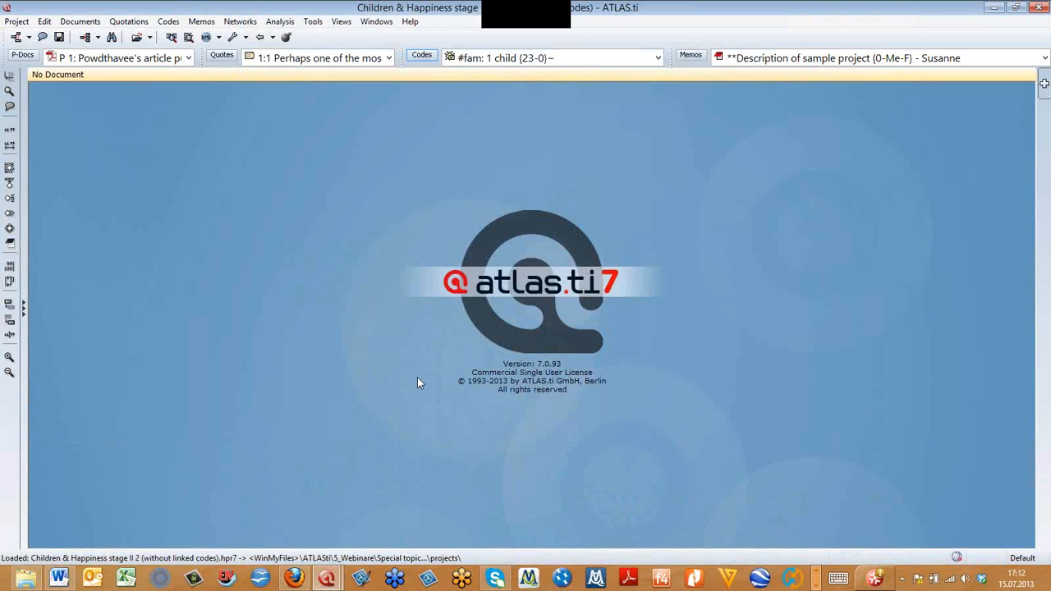
# - Open the Code Manager, move it higher on the screen and enlarge its code list above the comment pane
pyautogui.click(421, 55)
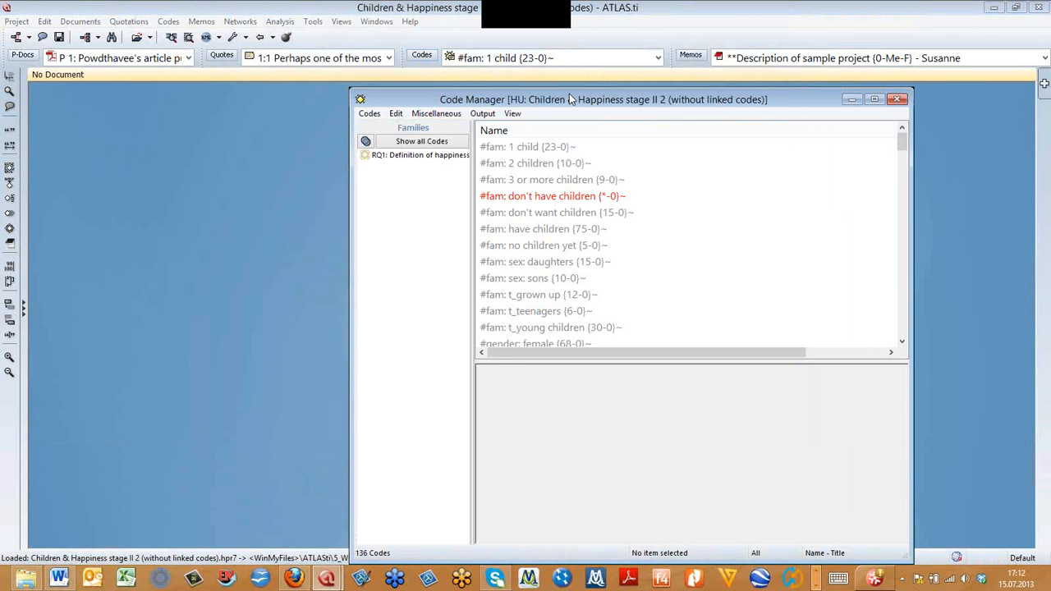
pyautogui.moveTo(569, 94); pyautogui.dragTo(515, 46)
pyautogui.moveTo(582, 312); pyautogui.dragTo(500, 421)
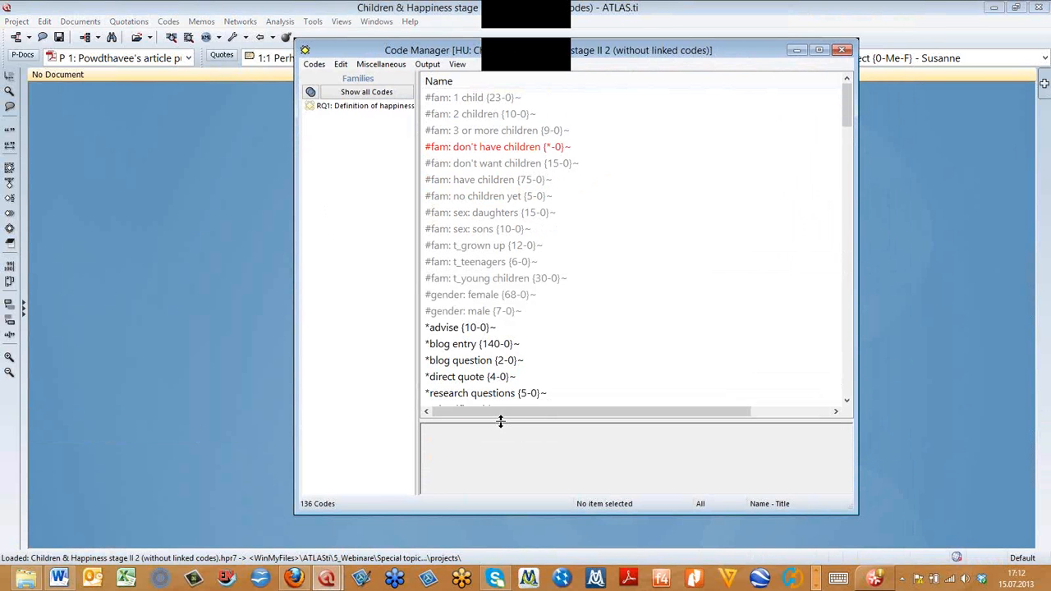
# - Hide the Code Manager's side panel and narrow the window around the code list
pyautogui.click(457, 64)
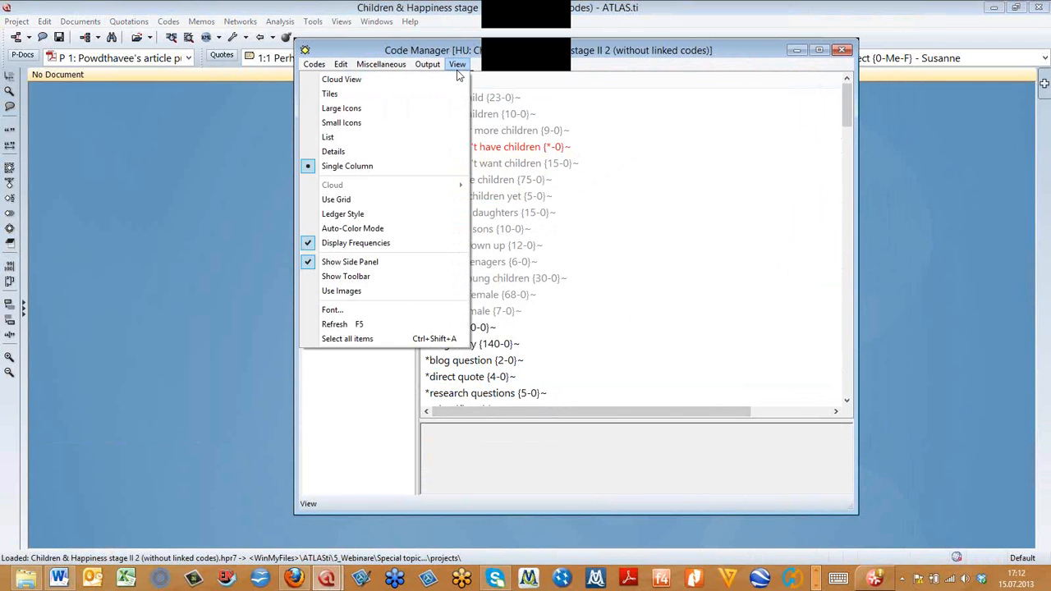
pyautogui.click(374, 264)
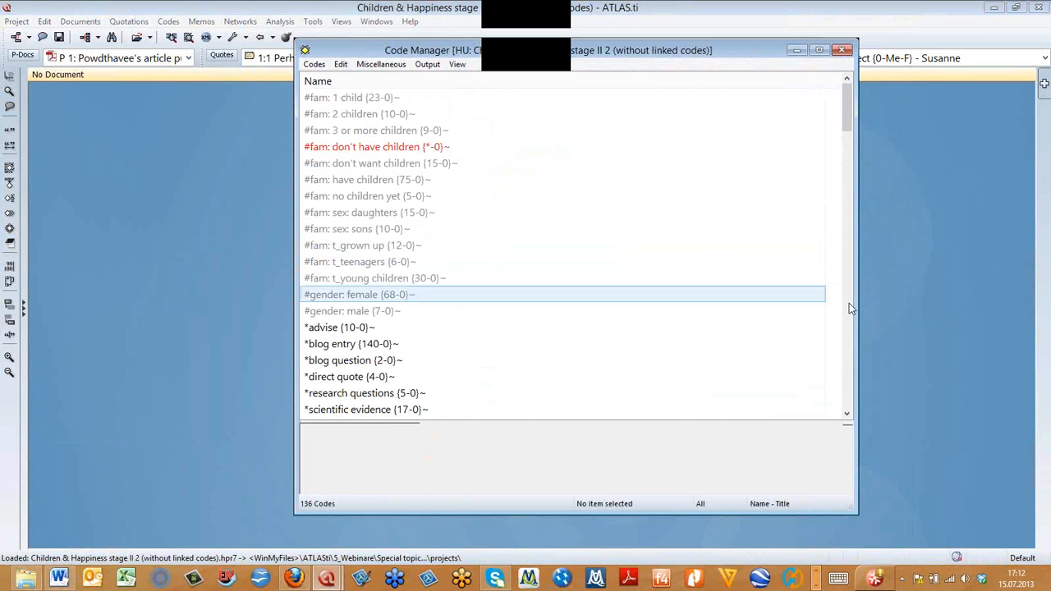
pyautogui.moveTo(856, 303); pyautogui.dragTo(692, 298)
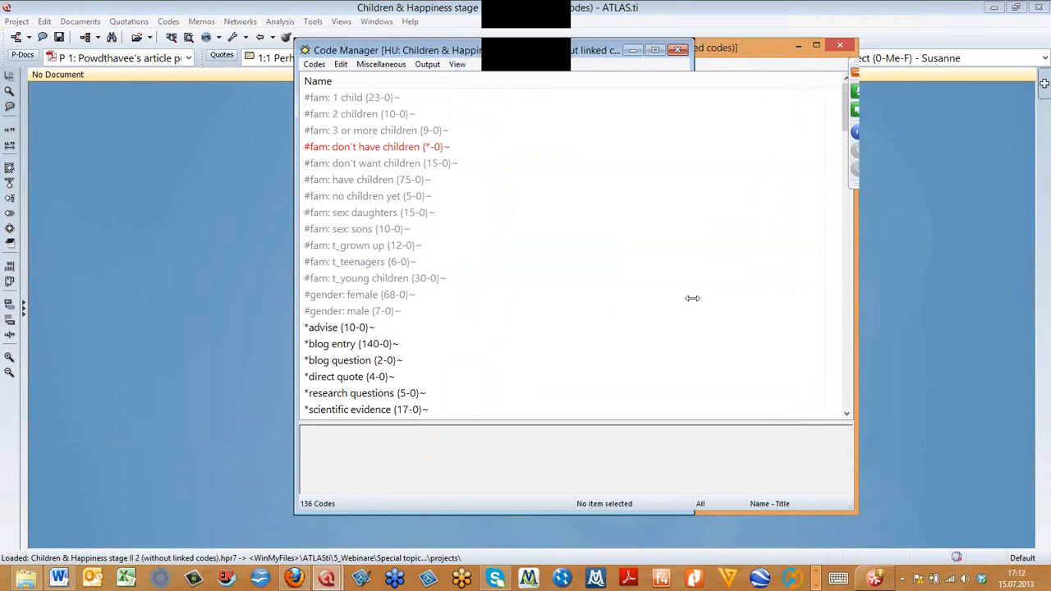
pyautogui.moveTo(680, 109); pyautogui.dragTo(690, 129)
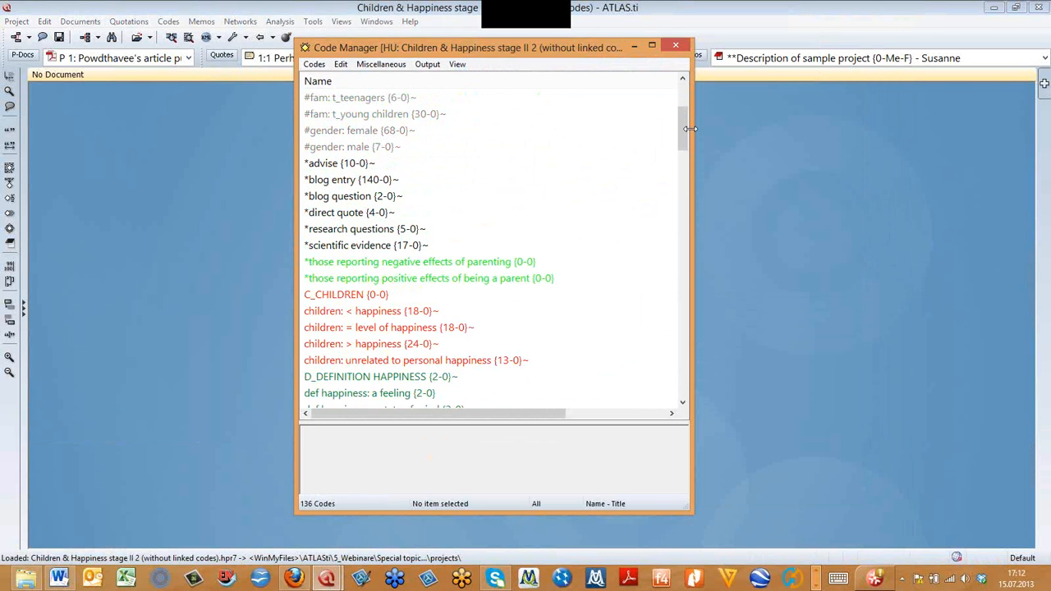
# - Show the code list in Details view and widen the Code Manager to fit the Grounded, Density and Author columns
pyautogui.click(465, 65)
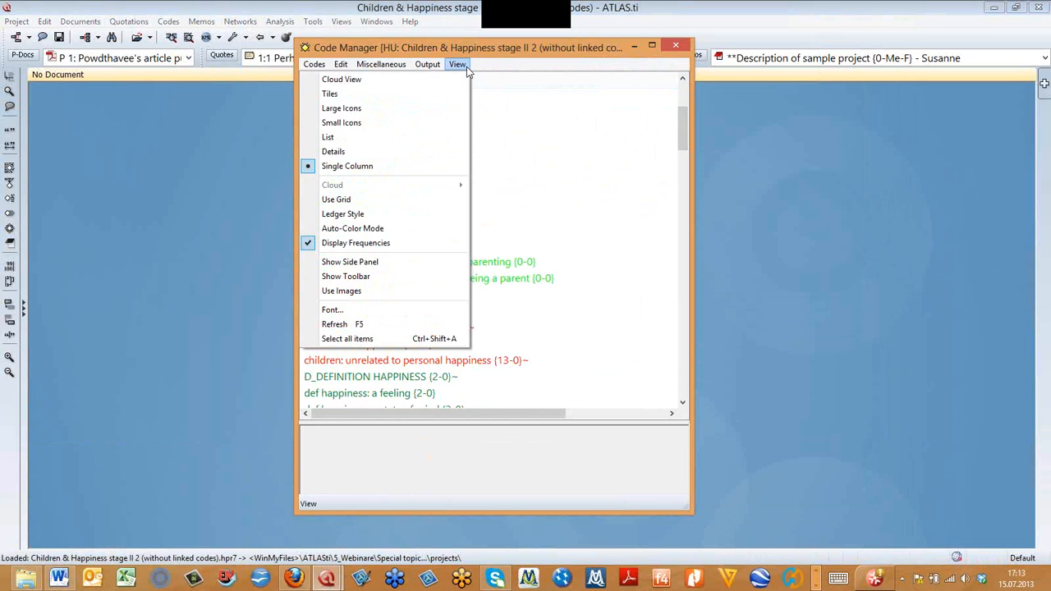
pyautogui.click(439, 151)
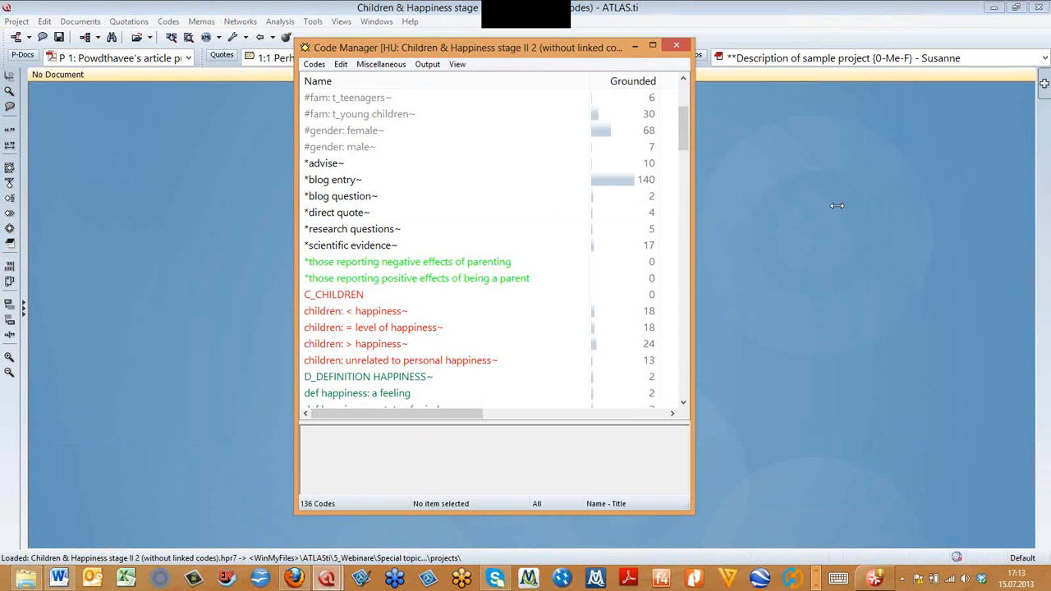
pyautogui.moveTo(837, 206); pyautogui.dragTo(873, 205)
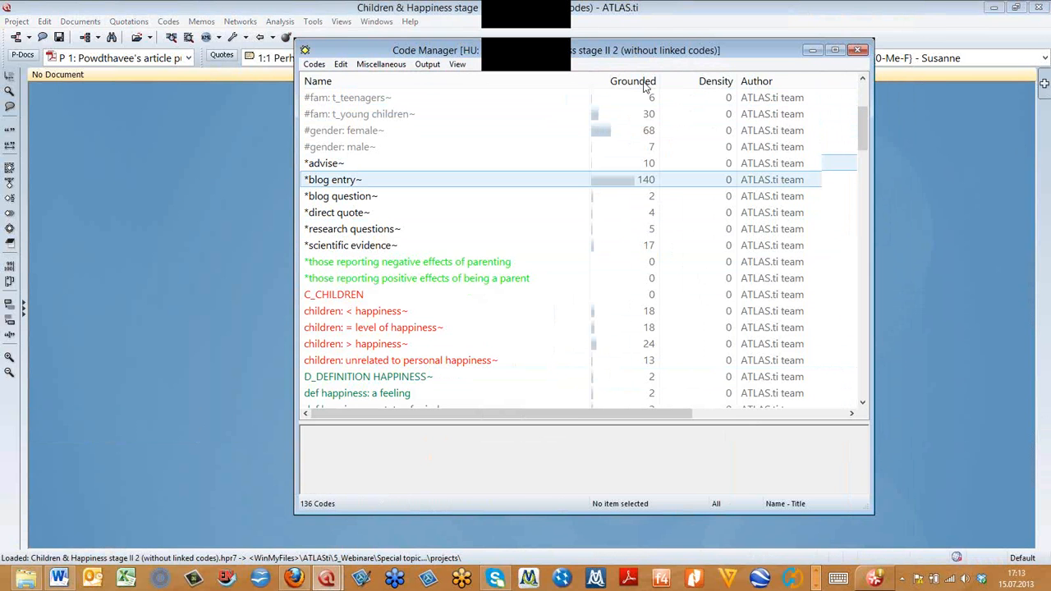
# - Return the code list to Single Column view, and narrow and reposition the Code Manager window
pyautogui.click(460, 64)
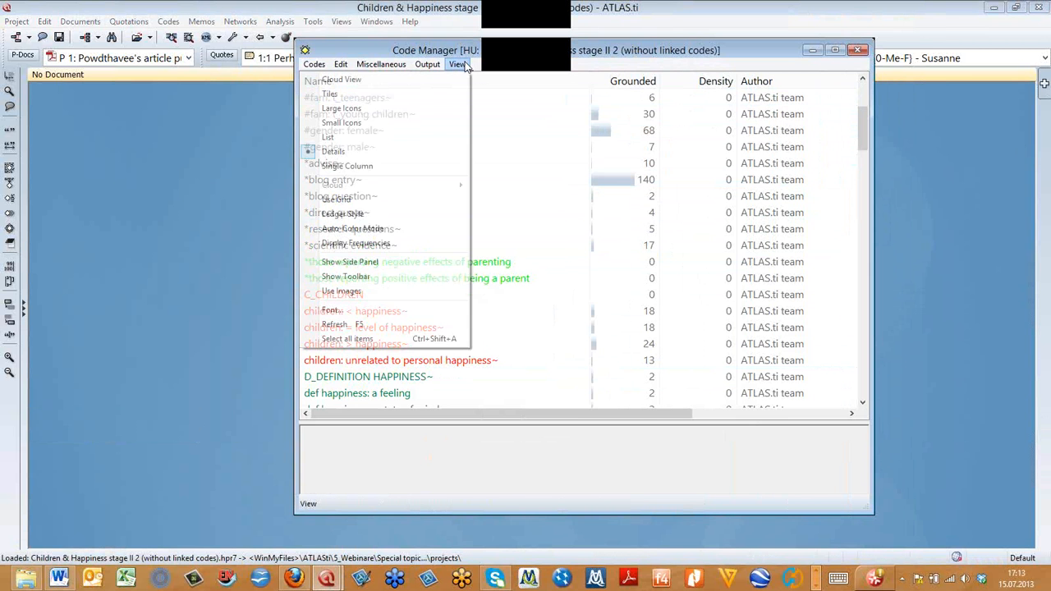
pyautogui.click(432, 165)
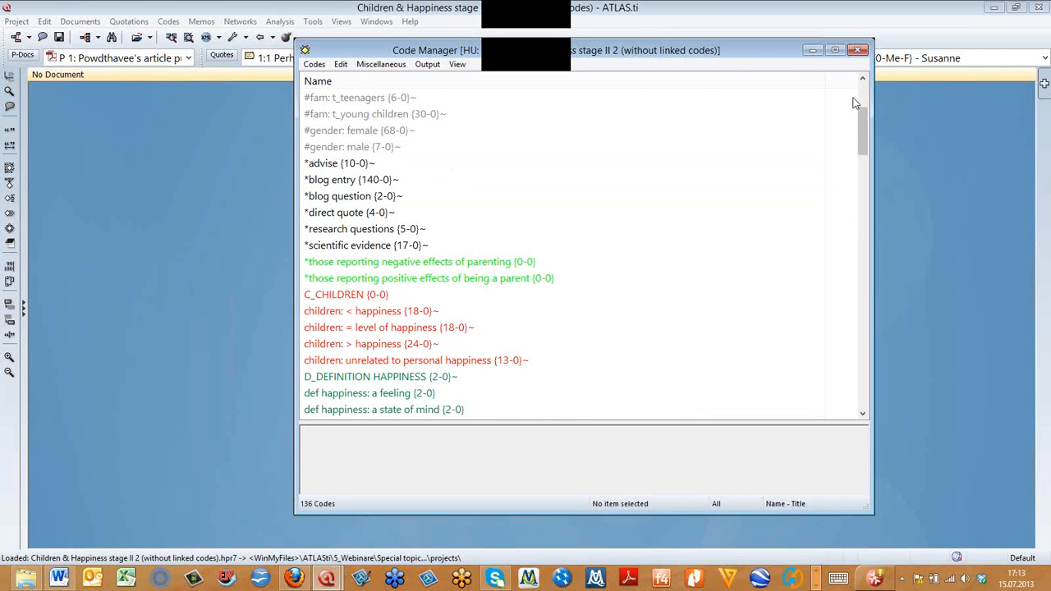
pyautogui.moveTo(776, 51); pyautogui.dragTo(745, 55)
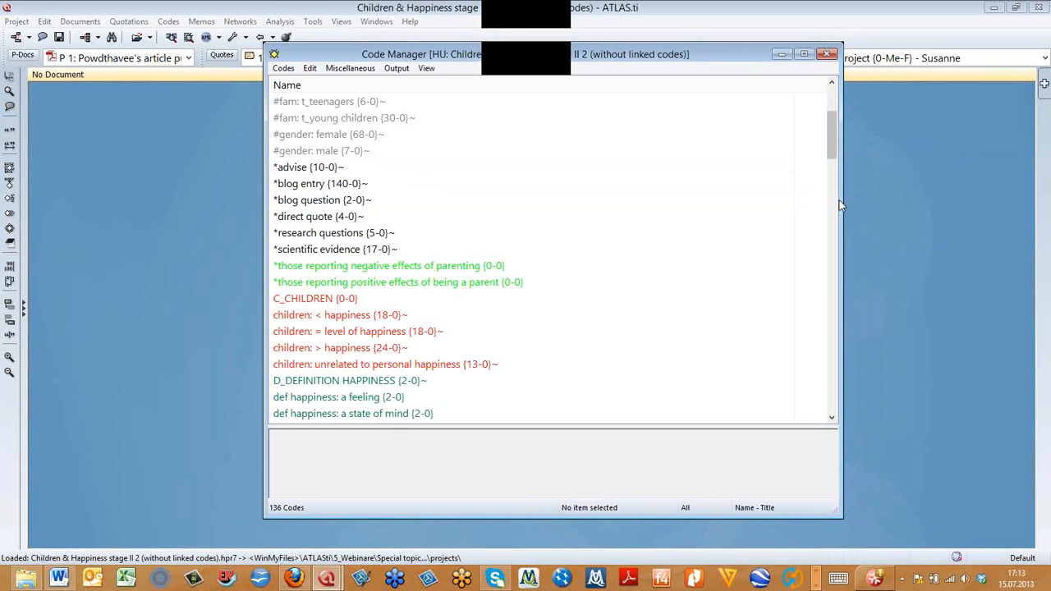
pyautogui.moveTo(843, 198); pyautogui.dragTo(624, 206)
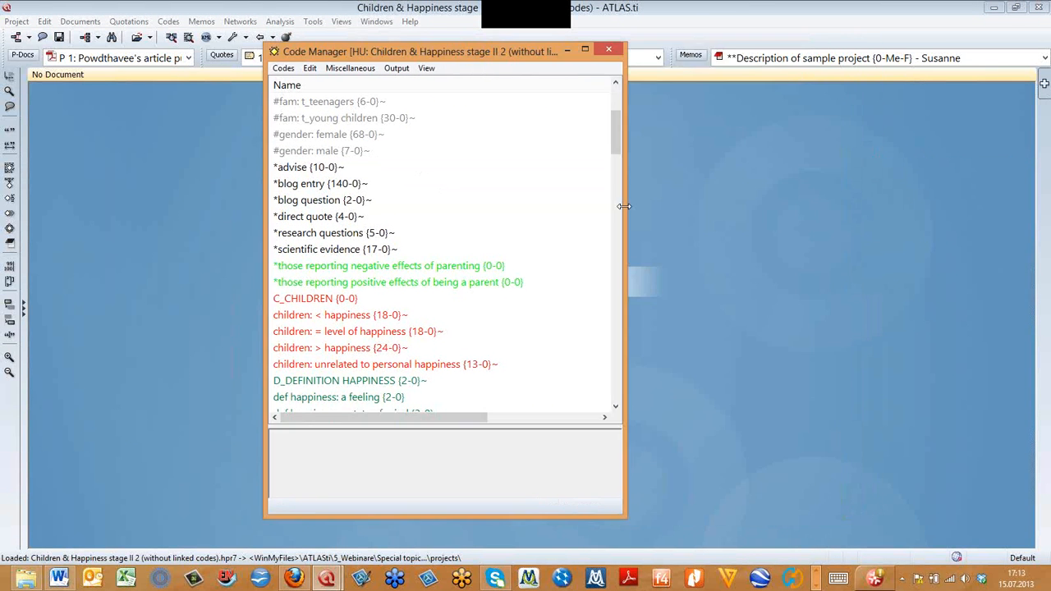
pyautogui.moveTo(505, 44); pyautogui.dragTo(634, 10)
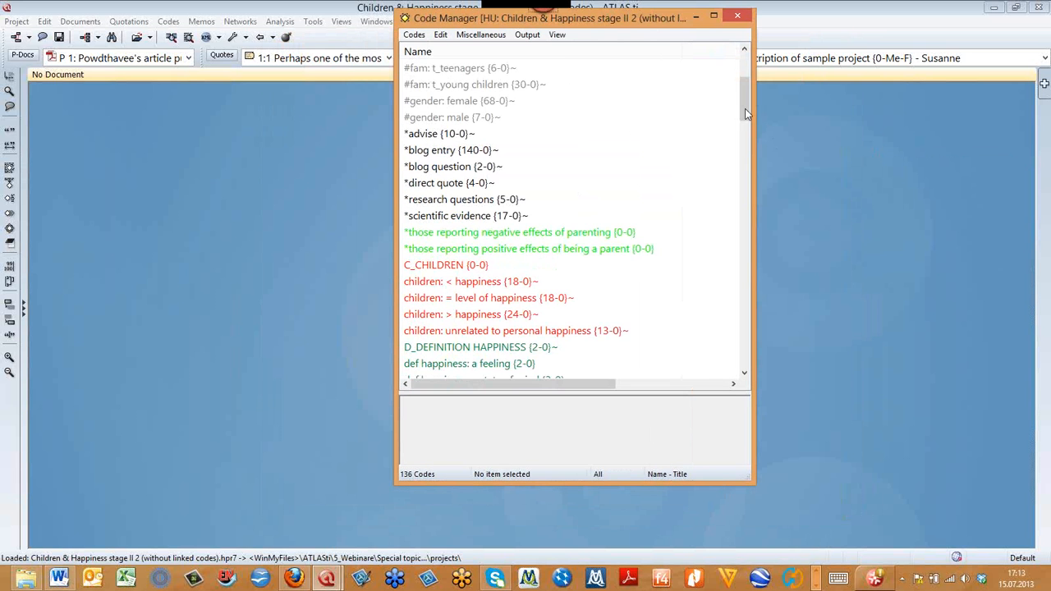
# - Select the codes "def happiness: fulfillment", "effects parenting: career neg", "ex: narcistic culture" and "Eval: neg" together
pyautogui.scroll(-5, 671, 146)
pyautogui.click(490, 165)
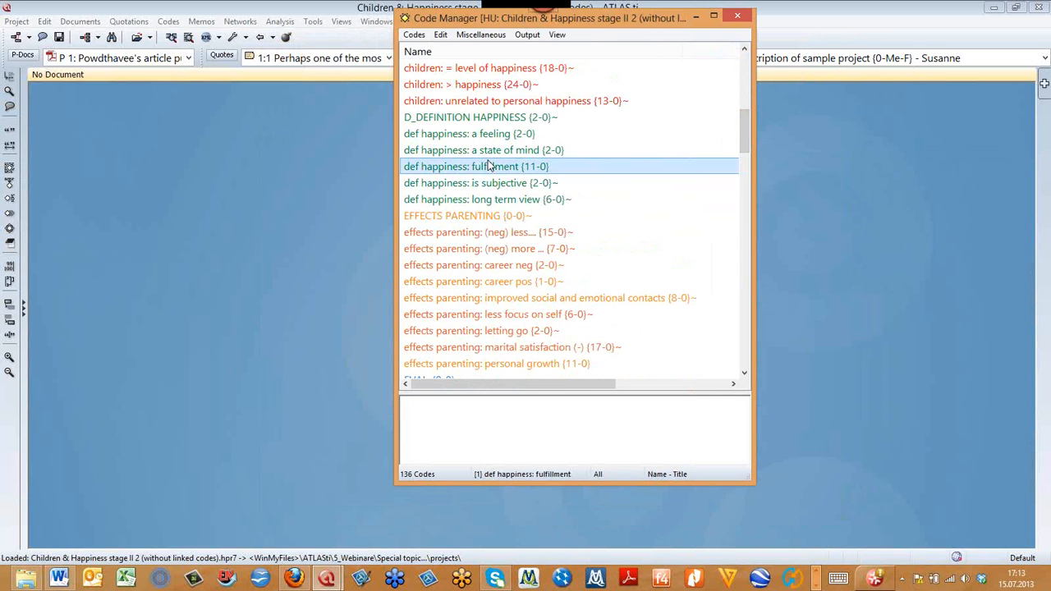
pyautogui.keyDown('ctrl'); pyautogui.click(492, 266); pyautogui.keyUp('ctrl')
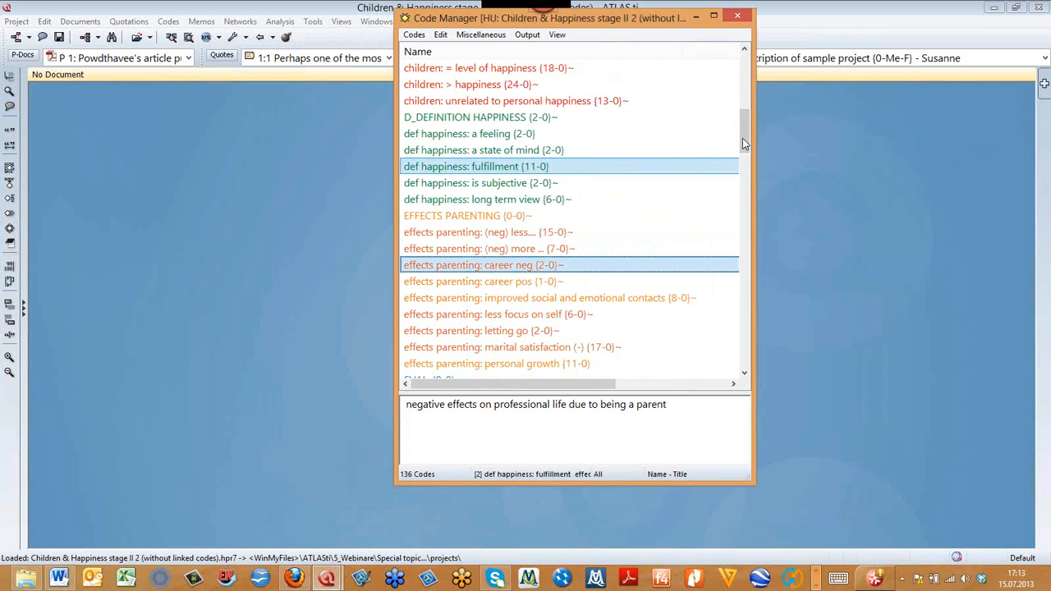
pyautogui.moveTo(741, 139); pyautogui.dragTo(747, 169)
pyautogui.keyDown('ctrl'); pyautogui.click(460, 265); pyautogui.keyUp('ctrl')
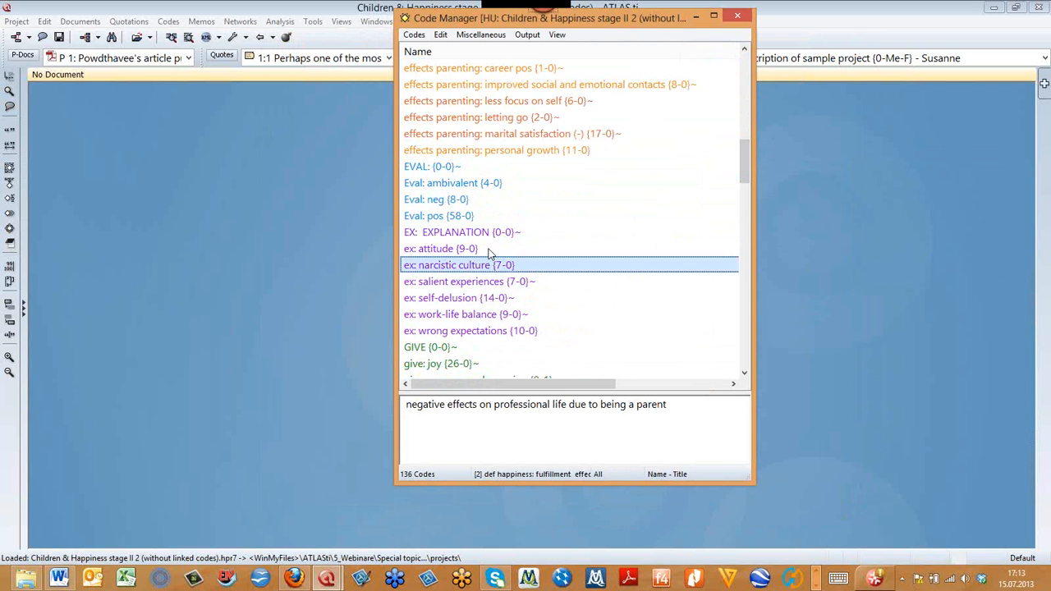
pyautogui.keyDown('ctrl'); pyautogui.click(443, 199); pyautogui.keyUp('ctrl')
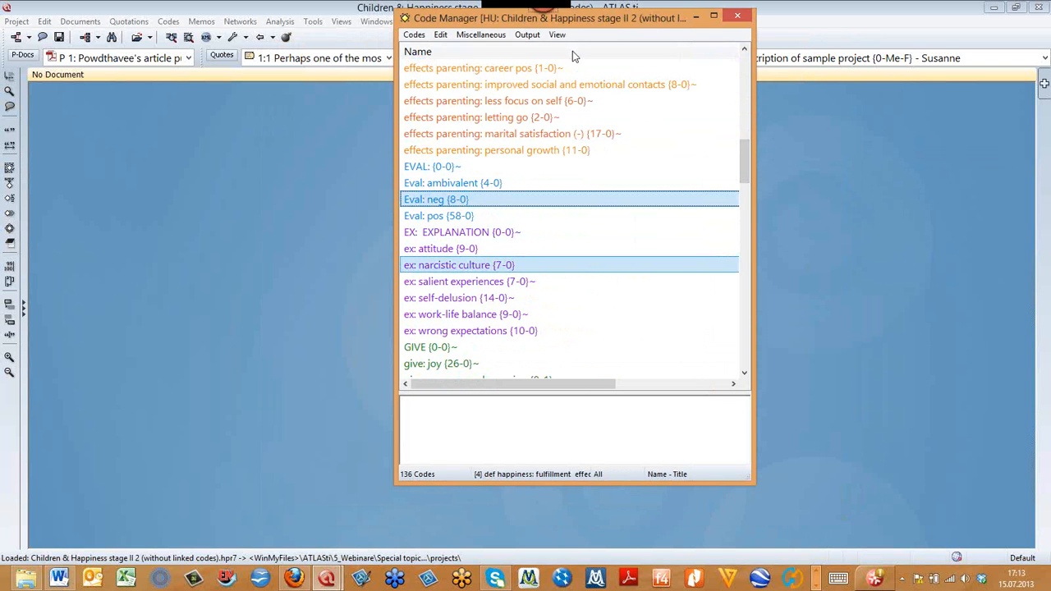
# - Show the Code Manager's toolbar and open a focused network for the four selected codes
pyautogui.click(557, 34)
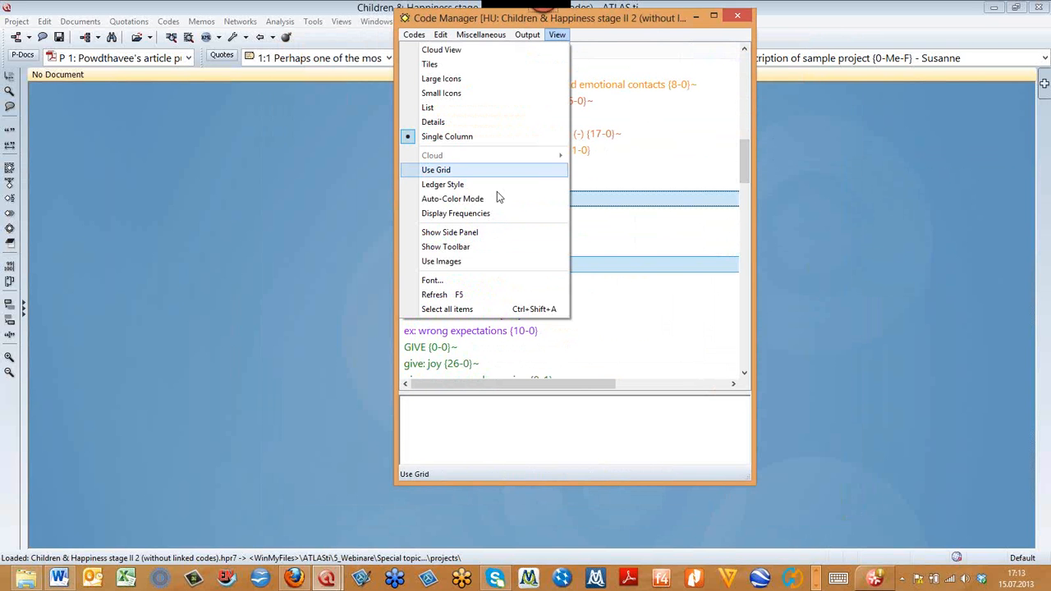
pyautogui.click(490, 245)
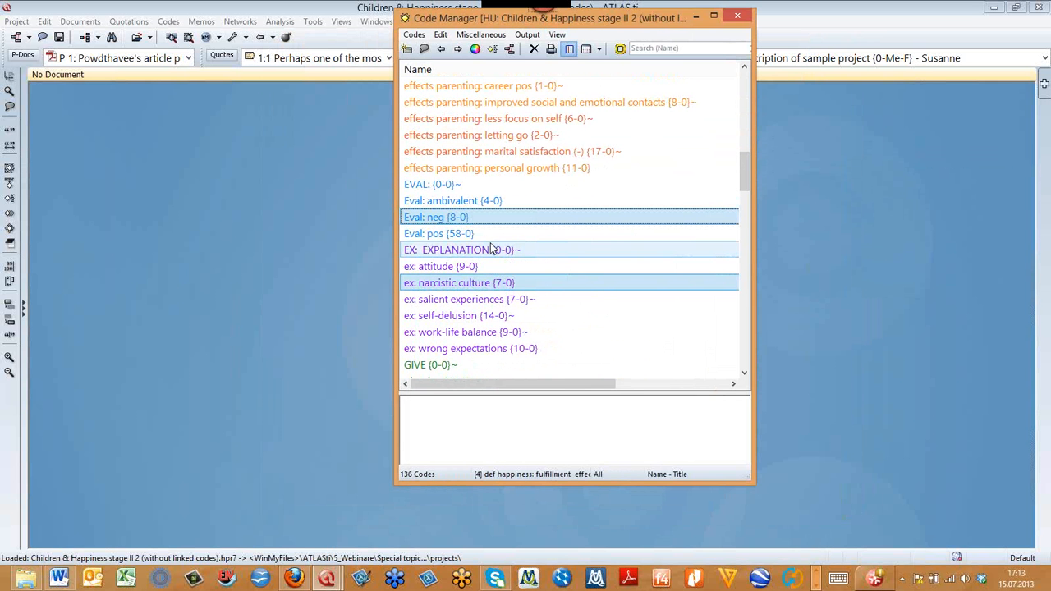
pyautogui.moveTo(637, 22); pyautogui.dragTo(629, 51)
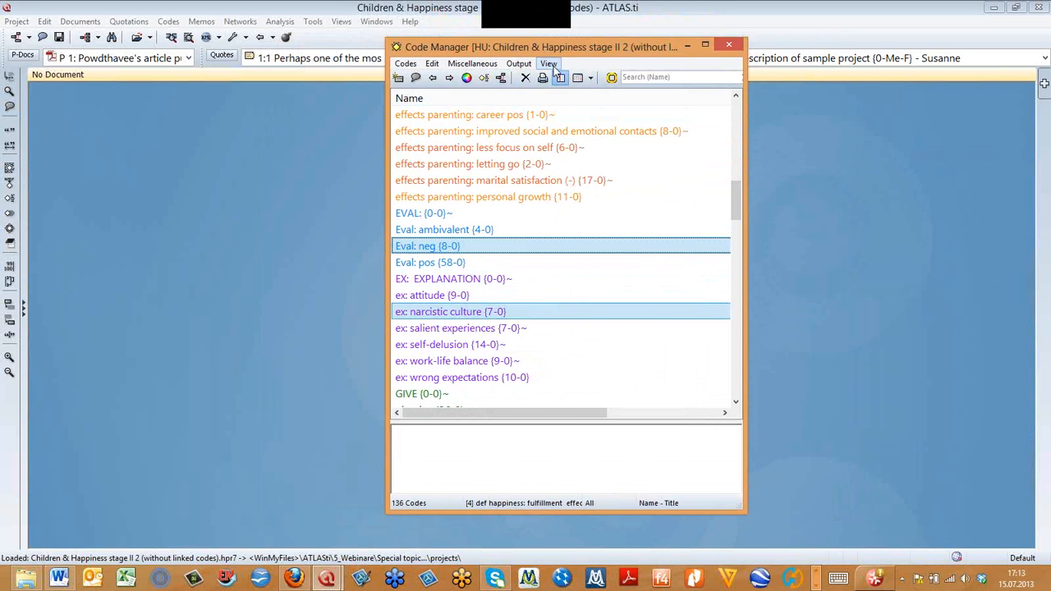
pyautogui.click(502, 79)
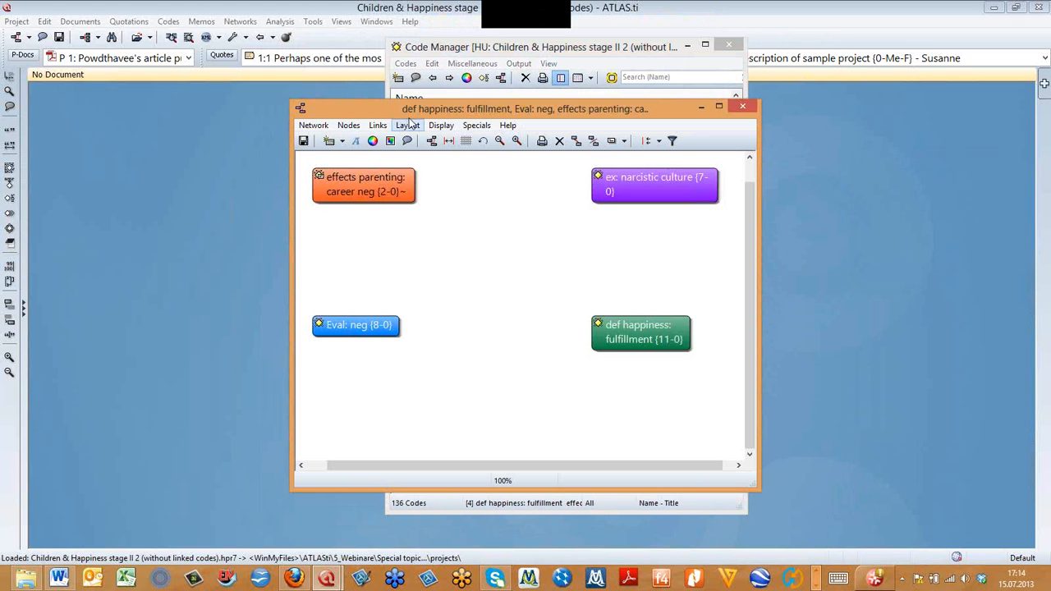
pyautogui.moveTo(291, 100); pyautogui.dragTo(229, 49)
# - Arrange the four code nodes in a loose rectangle within the network view
pyautogui.moveTo(538, 151); pyautogui.dragTo(529, 184)
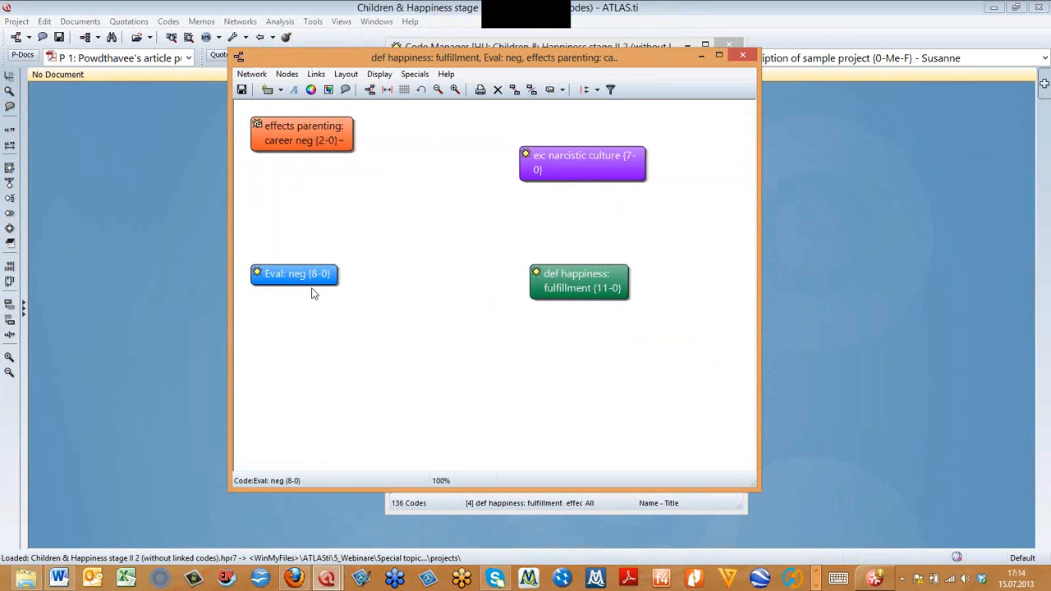
pyautogui.moveTo(304, 276); pyautogui.dragTo(336, 347)
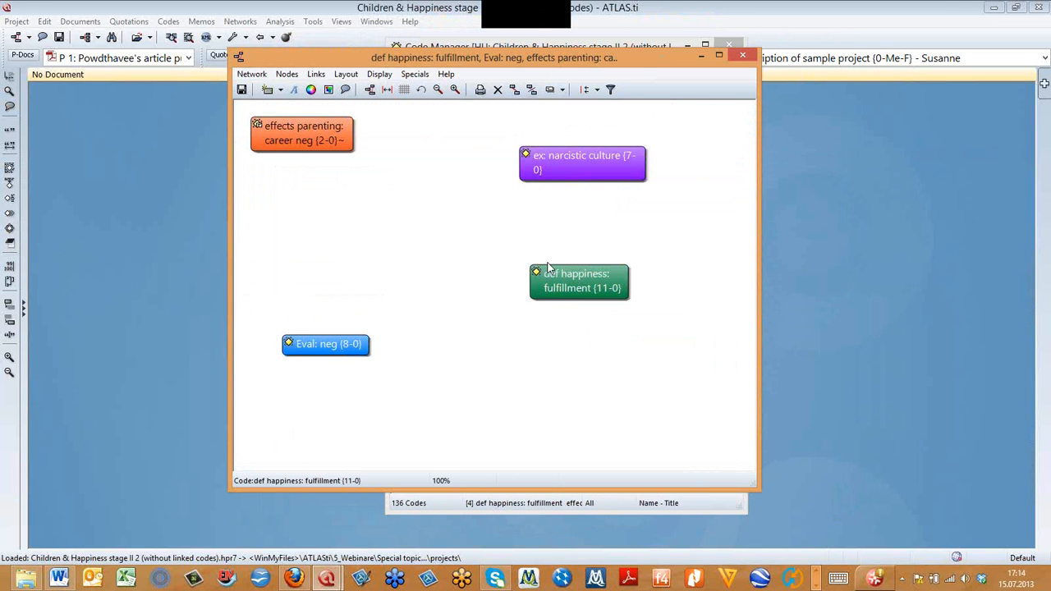
pyautogui.moveTo(585, 286); pyautogui.dragTo(624, 338)
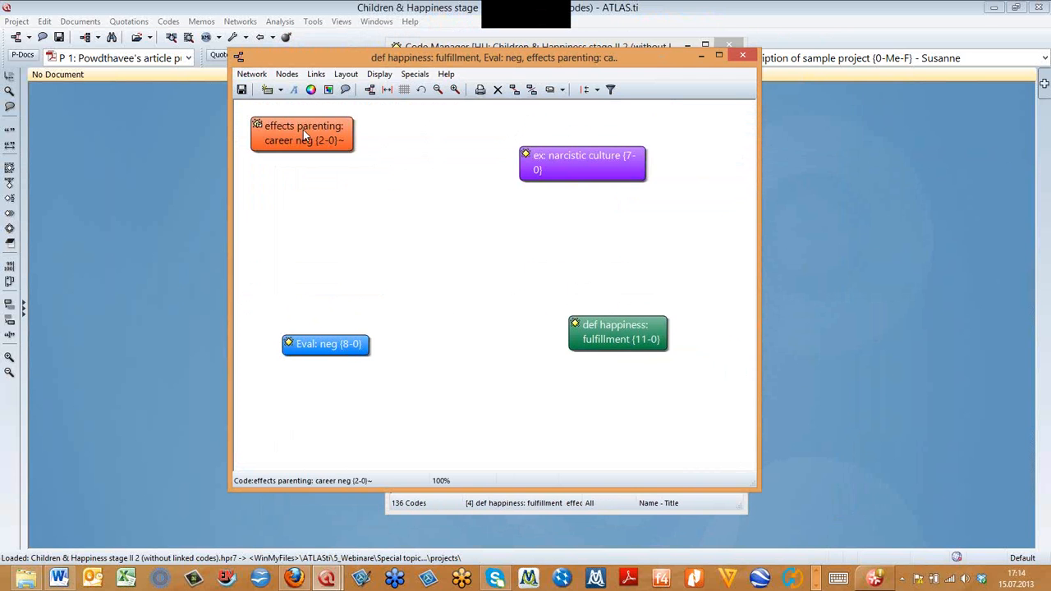
pyautogui.moveTo(305, 131); pyautogui.dragTo(329, 172)
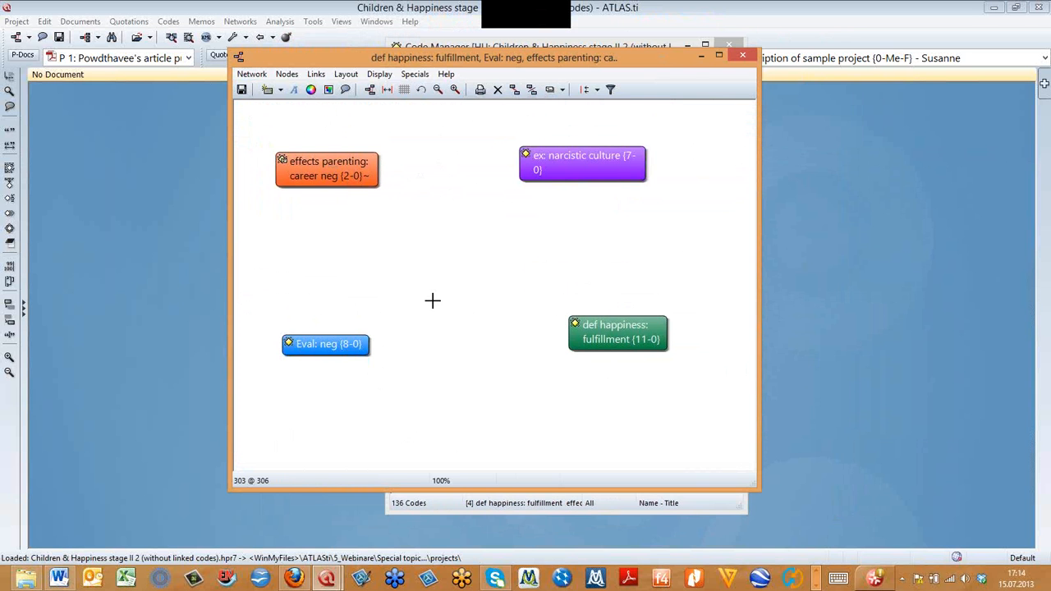
pyautogui.moveTo(593, 176); pyautogui.dragTo(635, 181)
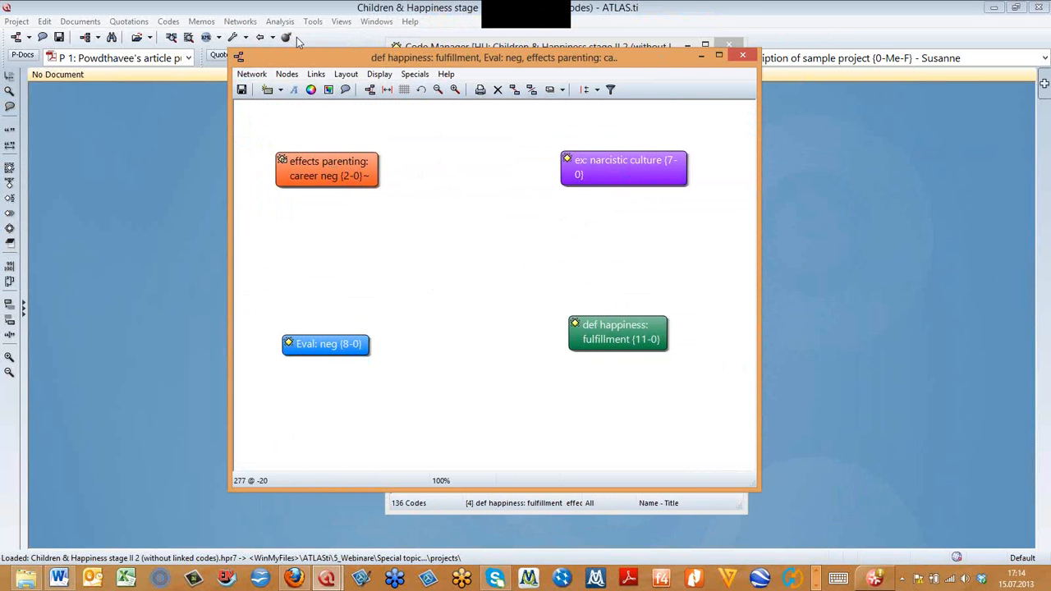
# - Maximize the network view and spread the career neg, fulfillment and Eval: neg nodes across the larger canvas
pyautogui.click(716, 57)
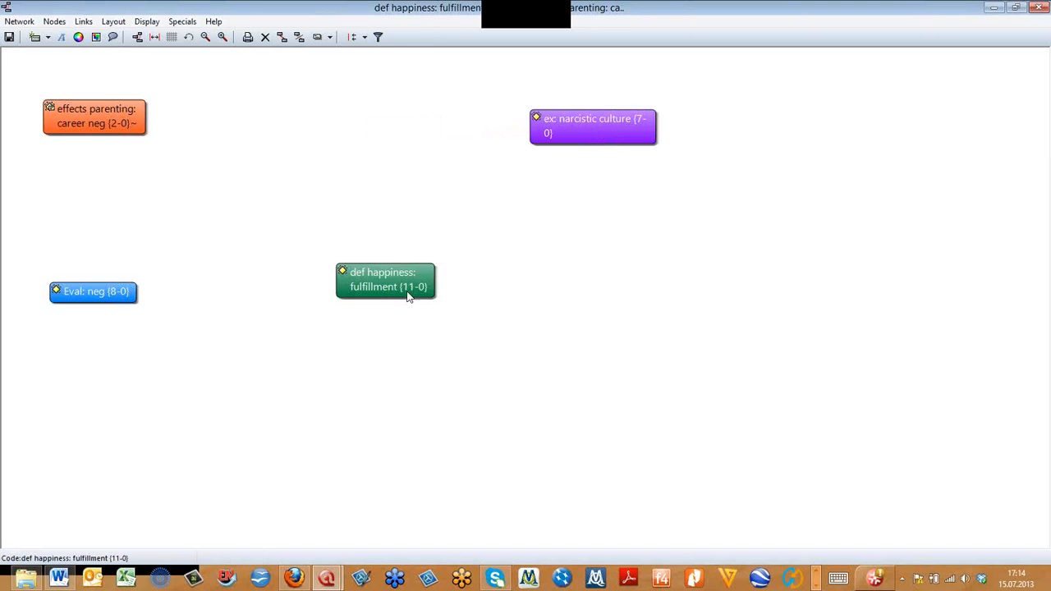
pyautogui.moveTo(120, 121); pyautogui.dragTo(193, 108)
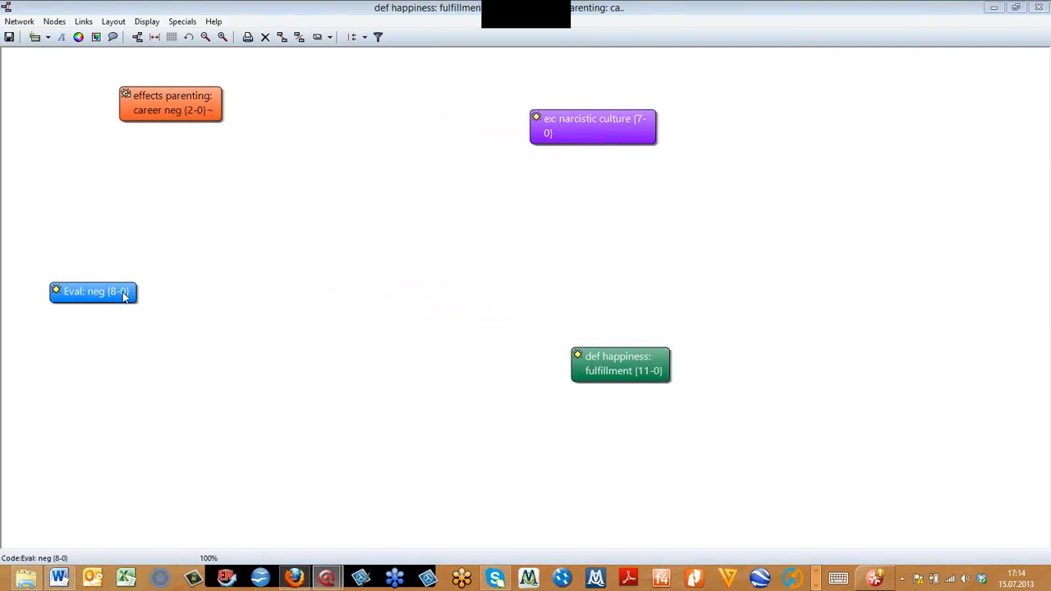
pyautogui.moveTo(89, 298); pyautogui.dragTo(331, 314)
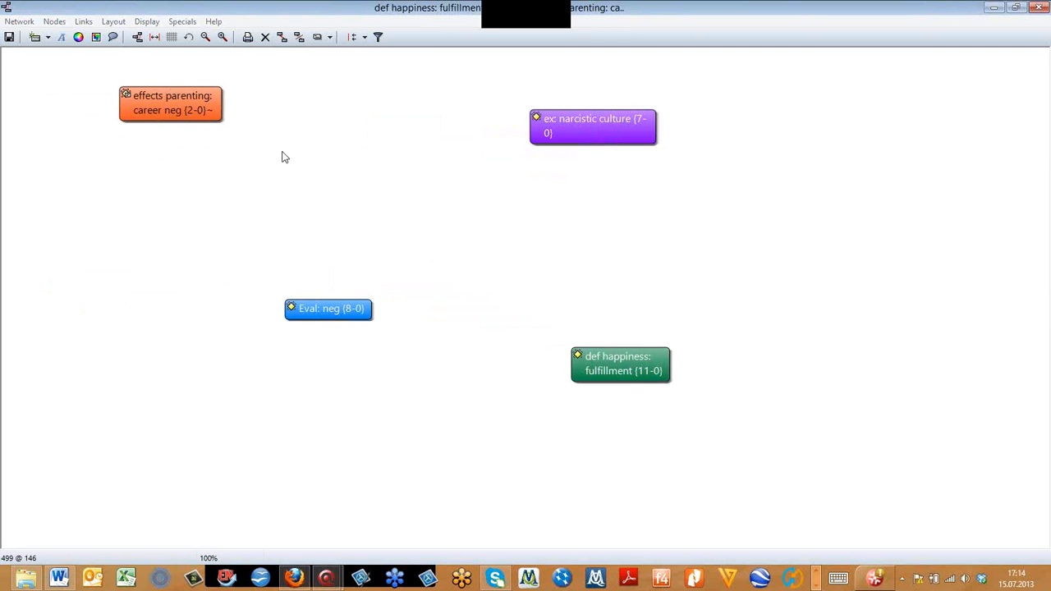
pyautogui.moveTo(336, 318); pyautogui.dragTo(333, 358)
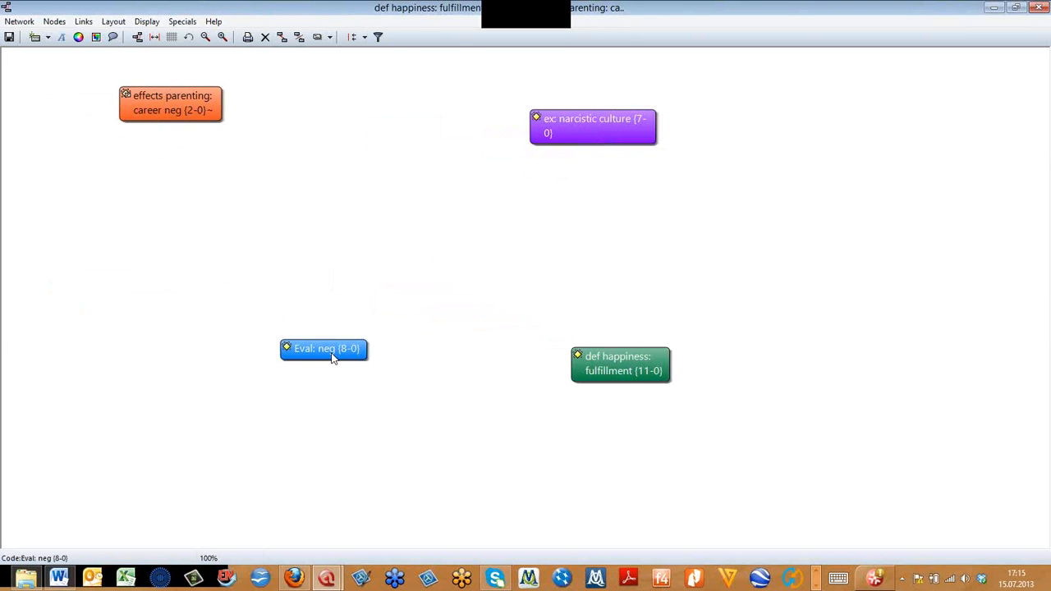
# - Widen the narcistic culture and fulfillment nodes to fit one-line labels, and move the career neg and fulfillment nodes closer to the others
pyautogui.click(561, 144)
pyautogui.moveTo(655, 144)
pyautogui.mouseDown()
pyautogui.moveTo(697, 131)
pyautogui.moveTo(667, 126)
pyautogui.moveTo(633, 157)
pyautogui.moveTo(694, 134)
pyautogui.moveTo(669, 132)
pyautogui.mouseUp()
pyautogui.click(662, 381)
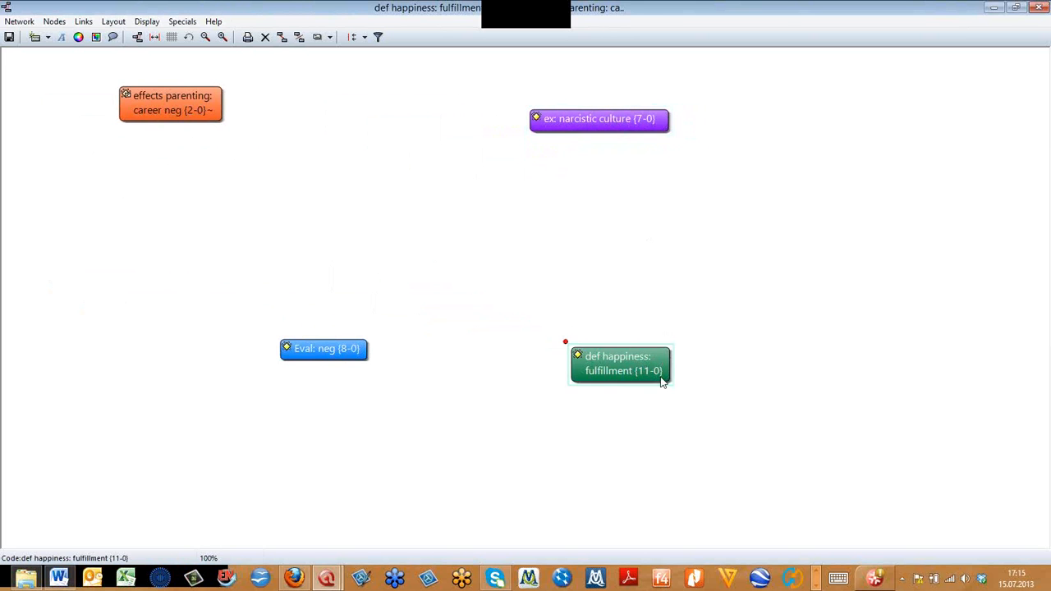
pyautogui.moveTo(671, 380); pyautogui.dragTo(745, 367)
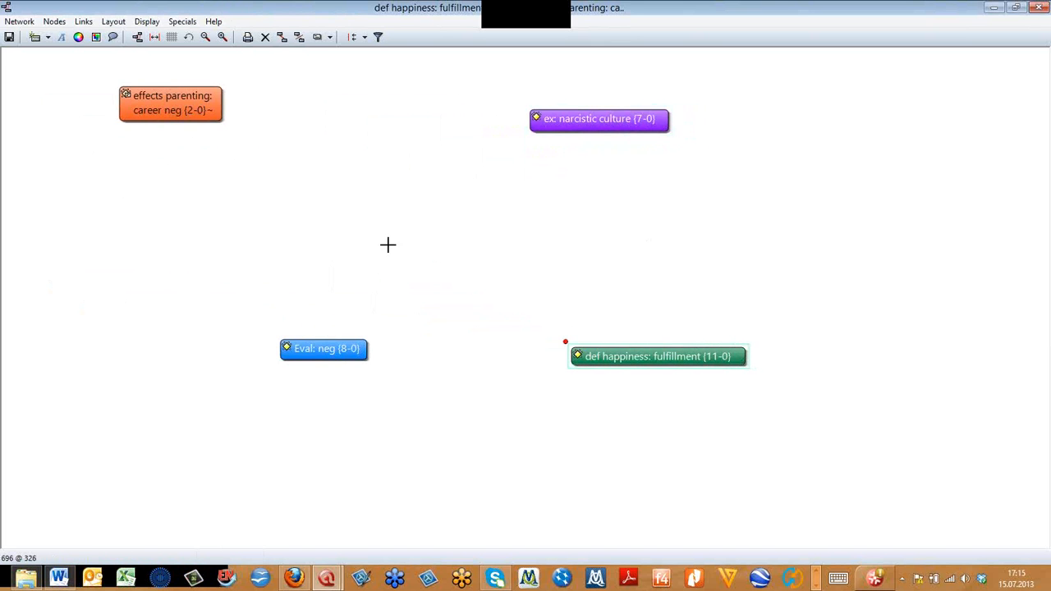
pyautogui.moveTo(178, 98); pyautogui.dragTo(280, 116)
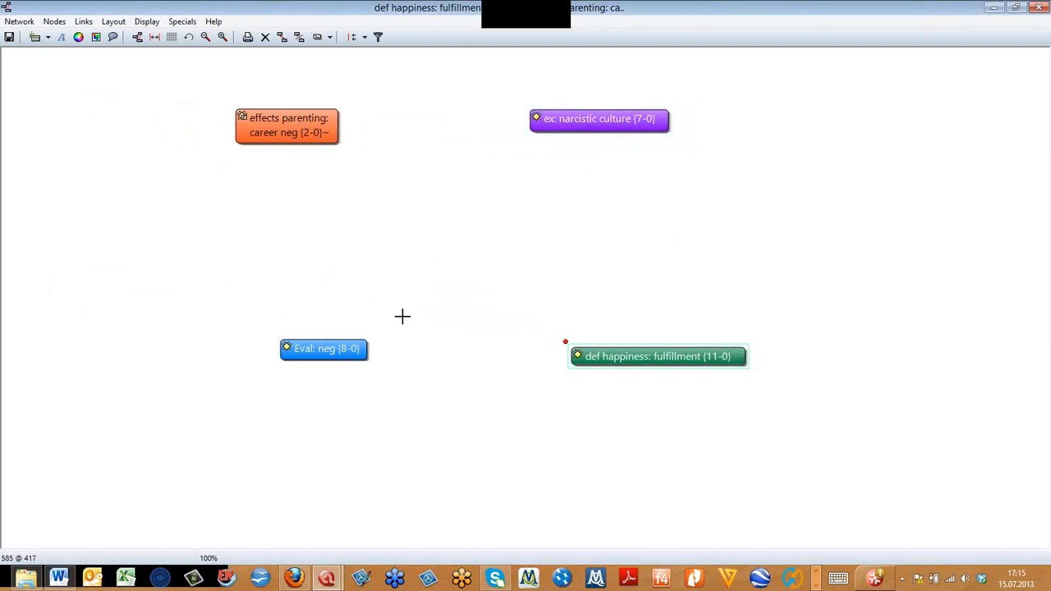
pyautogui.moveTo(616, 358); pyautogui.dragTo(596, 337)
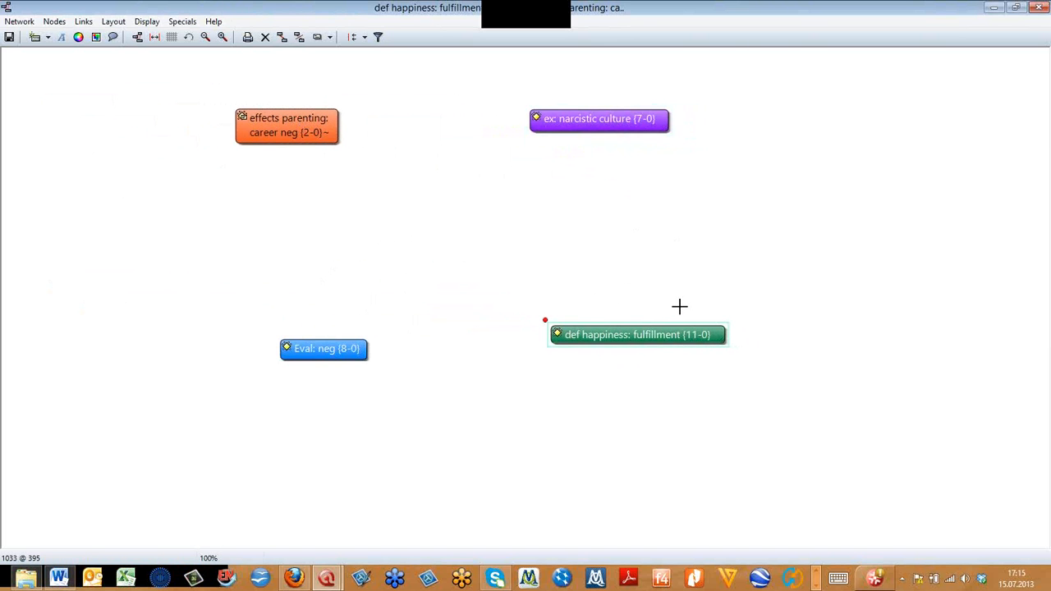
# - Turn the extended code labels off for the network's nodes and switch them back on
pyautogui.click(148, 21)
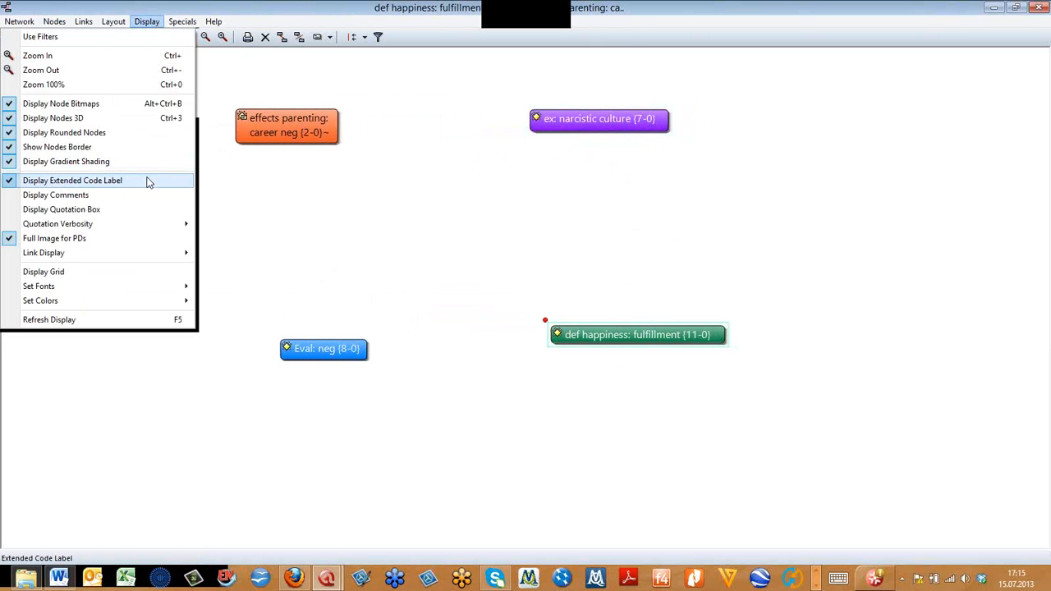
pyautogui.click(72, 180)
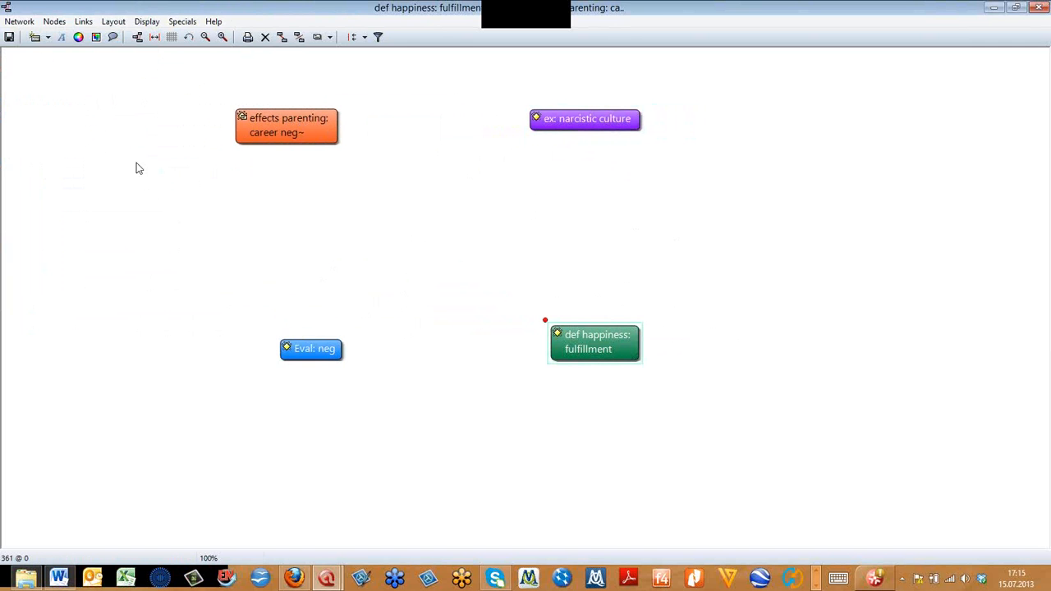
pyautogui.click(146, 21)
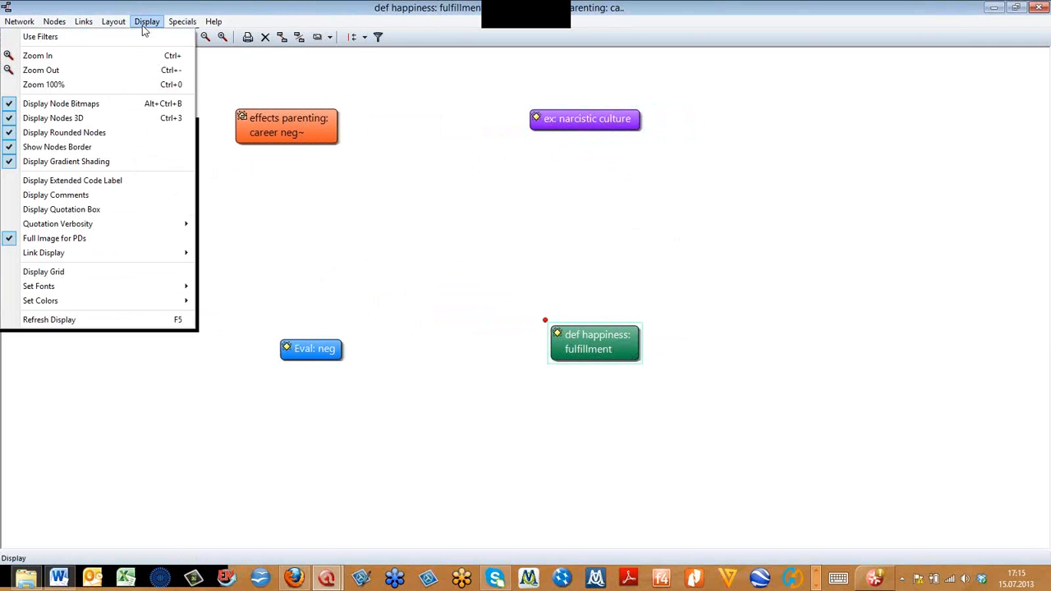
pyautogui.click(87, 181)
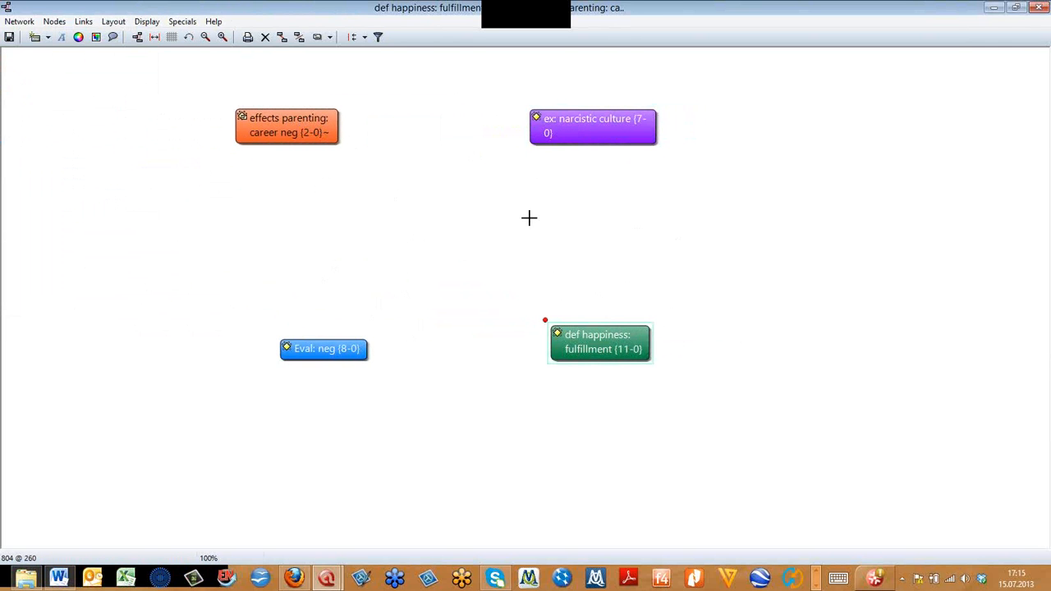
# - Widen the narcistic culture node so its extended label fits on one line
pyautogui.click(614, 119)
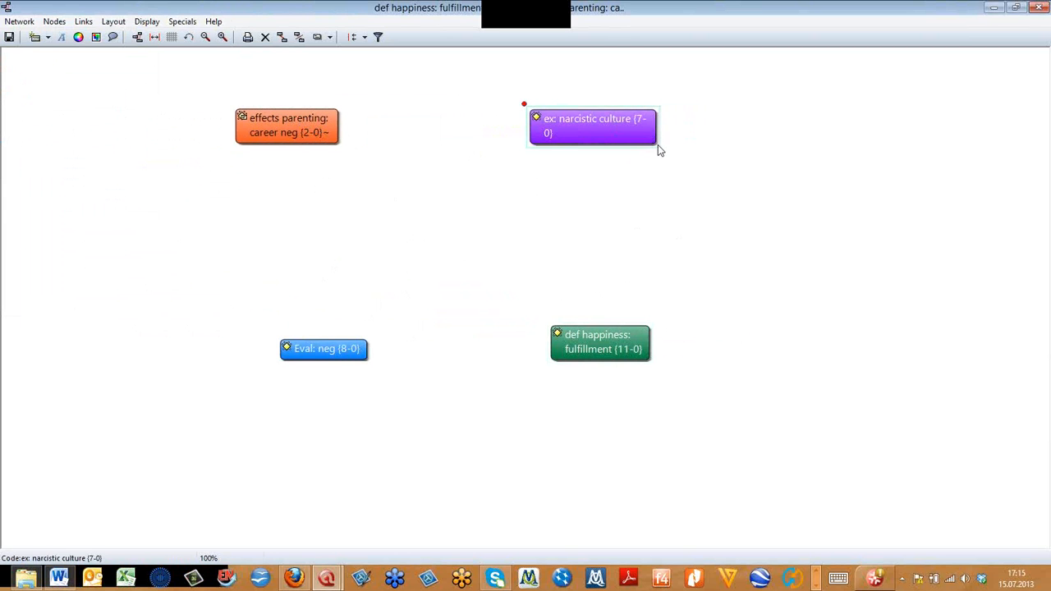
pyautogui.moveTo(658, 144); pyautogui.dragTo(694, 145)
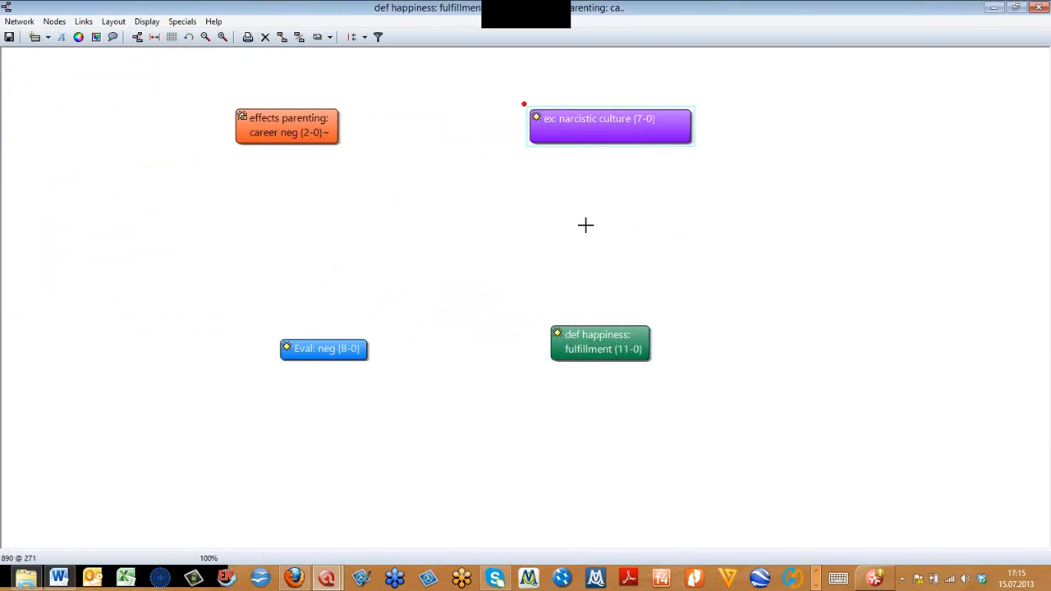
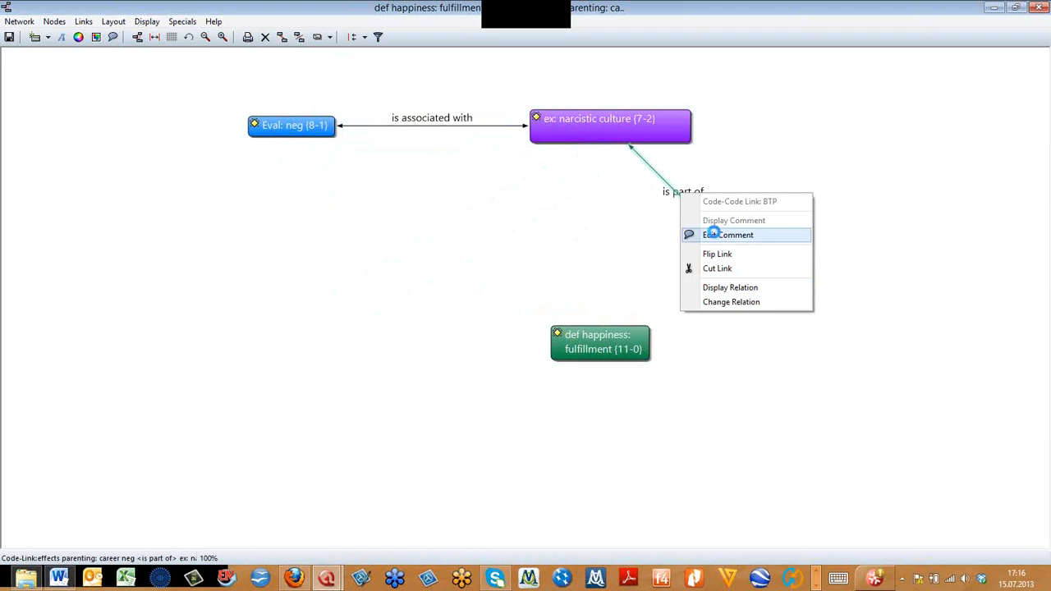
# - Write the comment "describe that particular link" for the "is part of" link between career neg and narcistic culture, save it and close the editor
pyautogui.write('describe th t')
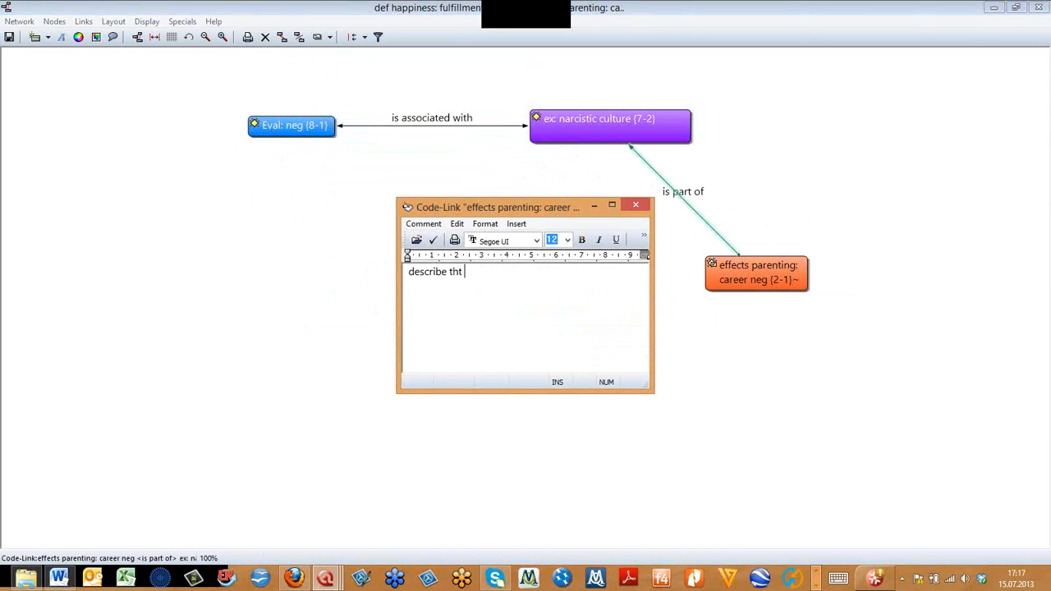
pyautogui.press('BackSpace')
pyautogui.press('BackSpace')
pyautogui.write('at particula')
pyautogui.write('r link')
pyautogui.write('e')
pyautogui.press('BackSpace')
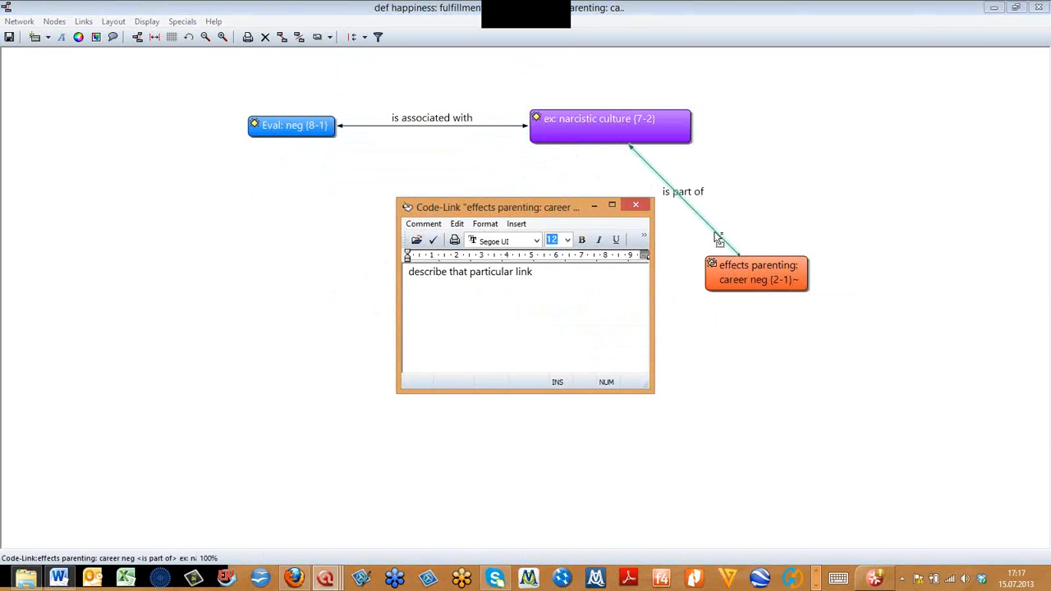
pyautogui.click(434, 241)
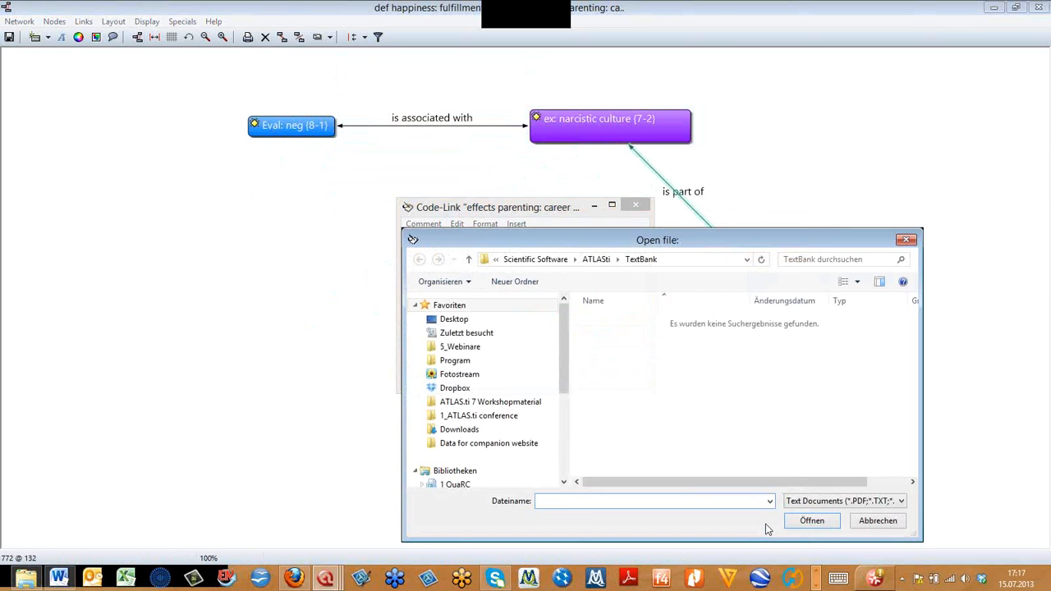
pyautogui.click(433, 241)
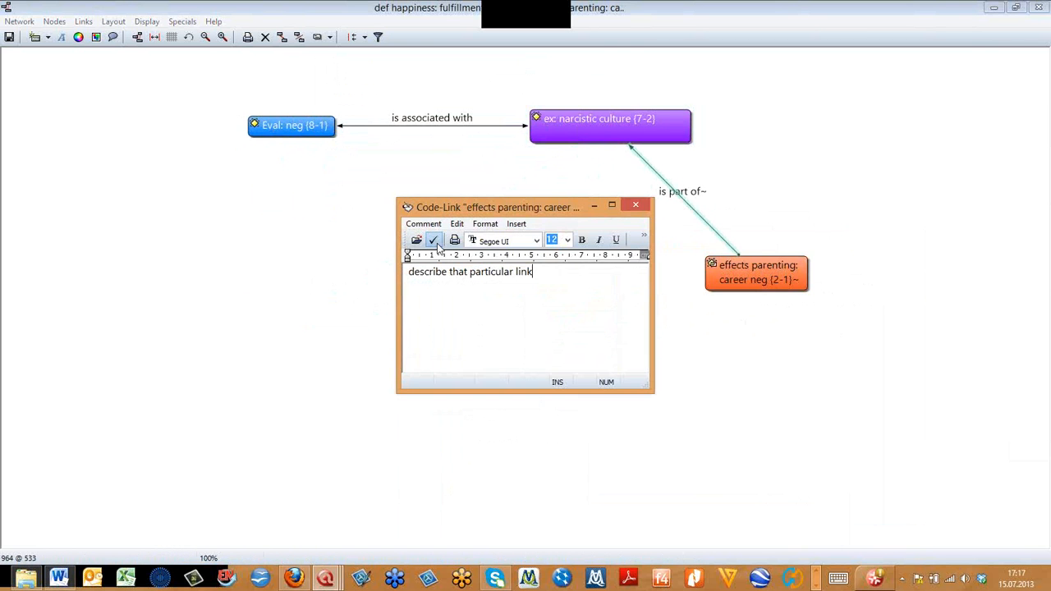
pyautogui.click(637, 205)
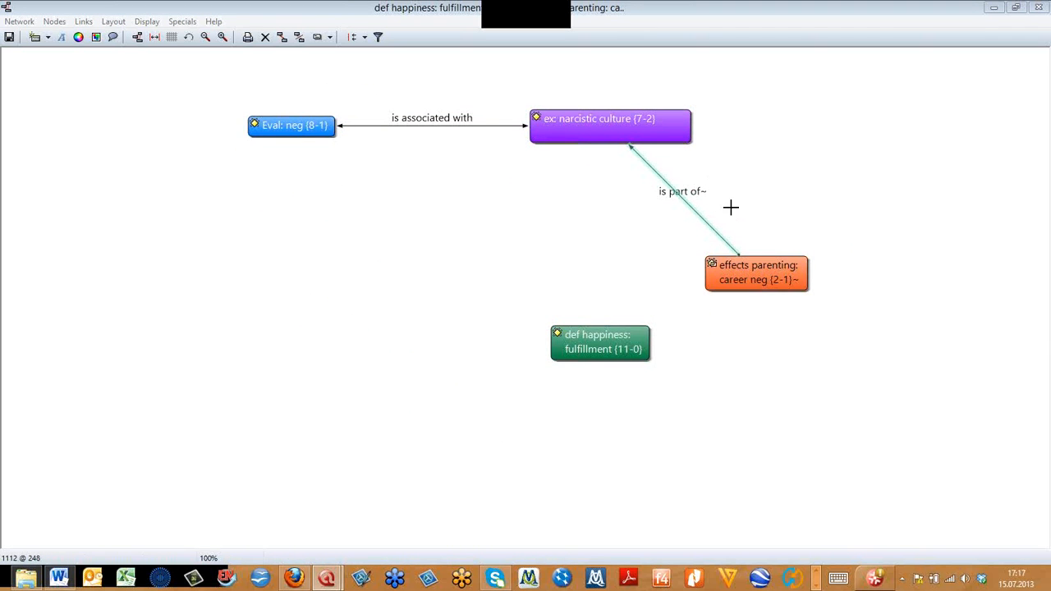
# - Link the fulfillment node to narcistic culture with the "difference between" relation and move fulfillment below Eval: neg
pyautogui.moveTo(619, 341); pyautogui.dragTo(517, 329)
pyautogui.moveTo(444, 308); pyautogui.dragTo(542, 143)
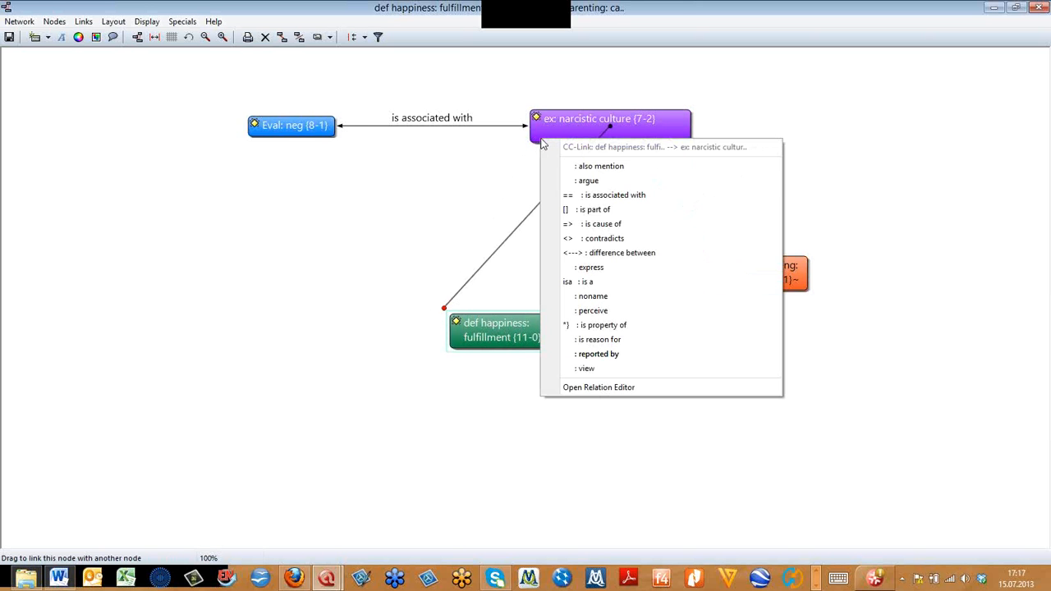
pyautogui.click(624, 252)
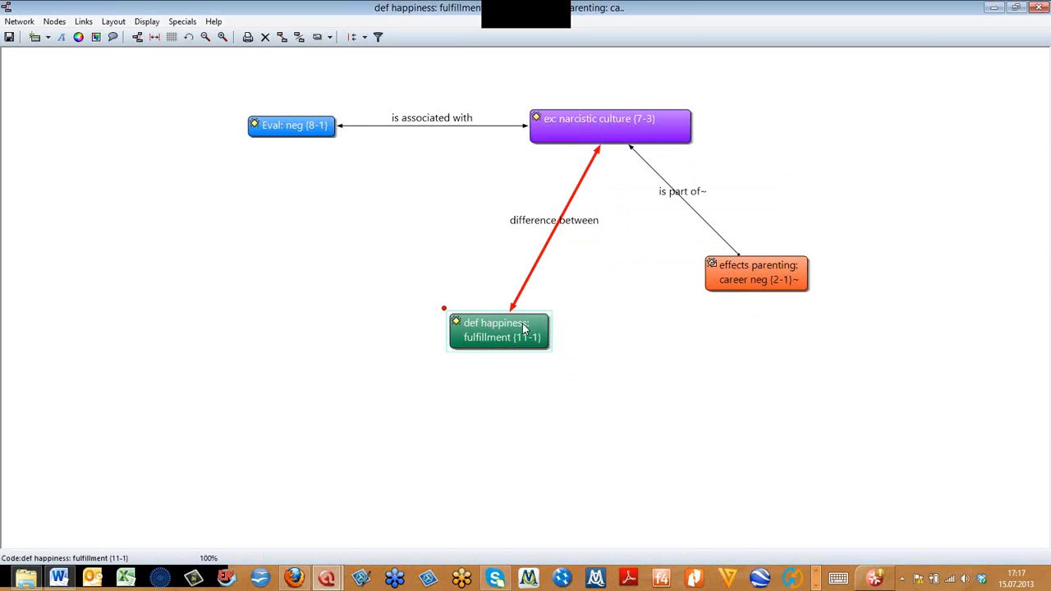
pyautogui.moveTo(526, 328); pyautogui.dragTo(356, 282)
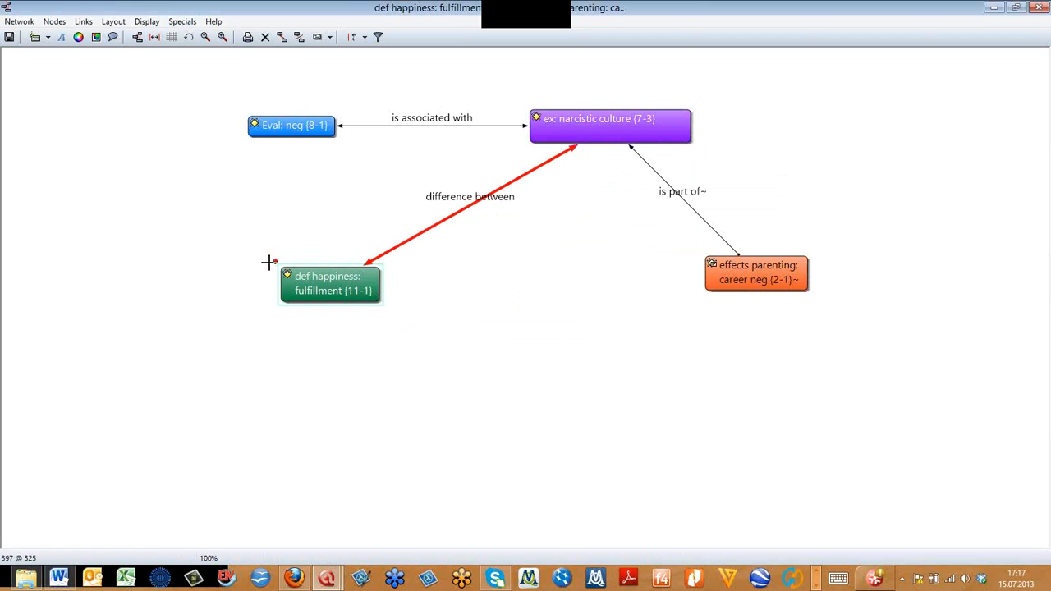
# - Link the fulfillment node to Eval: neg as "also mention", then change that link's relation to "argue"
pyautogui.moveTo(280, 266); pyautogui.dragTo(325, 136)
pyautogui.click(358, 152)
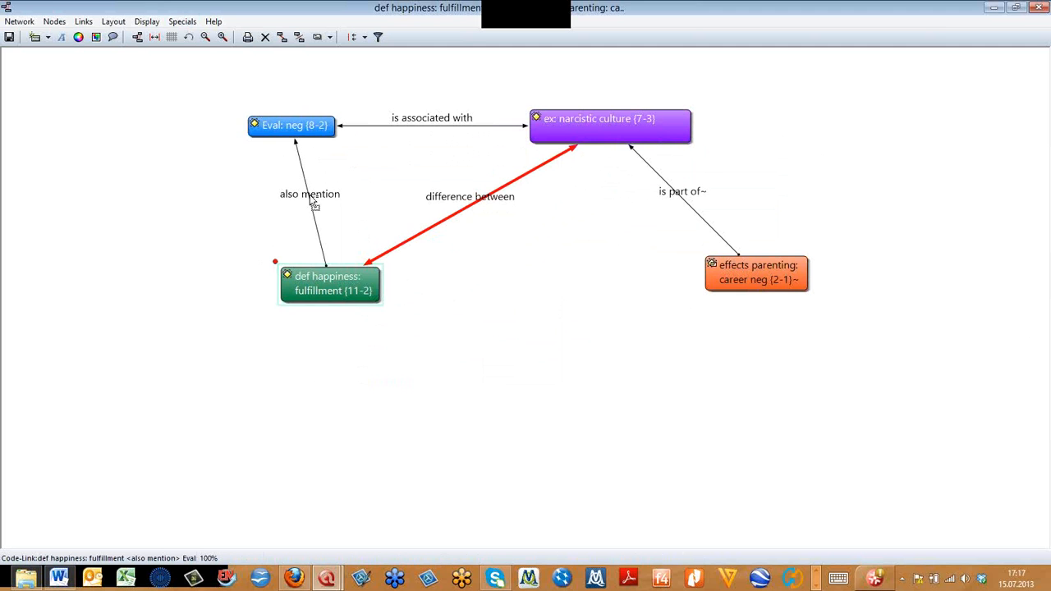
pyautogui.rightClick(313, 203)
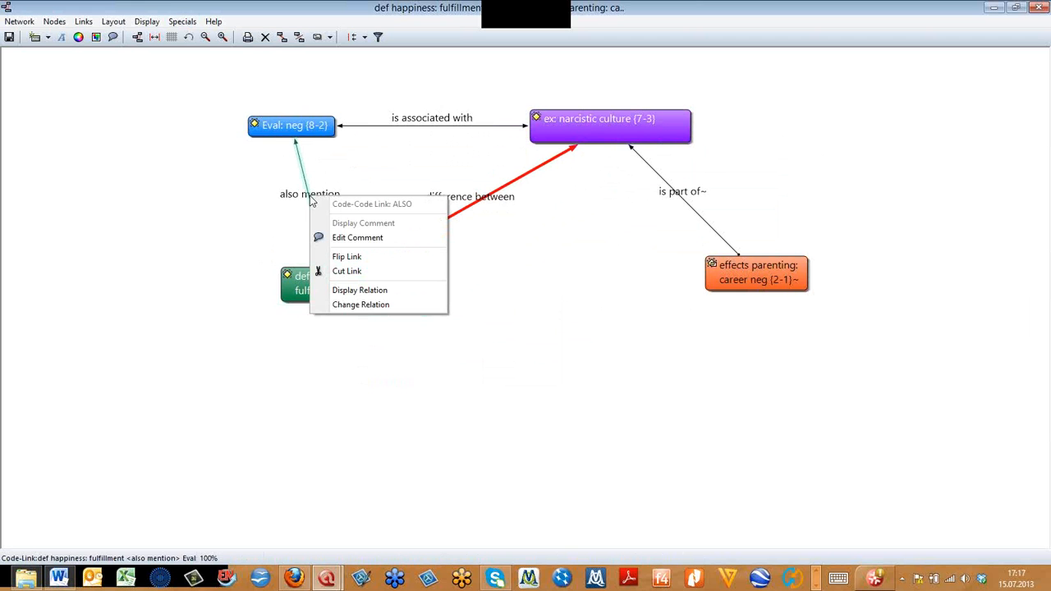
pyautogui.click(356, 305)
pyautogui.click(378, 329)
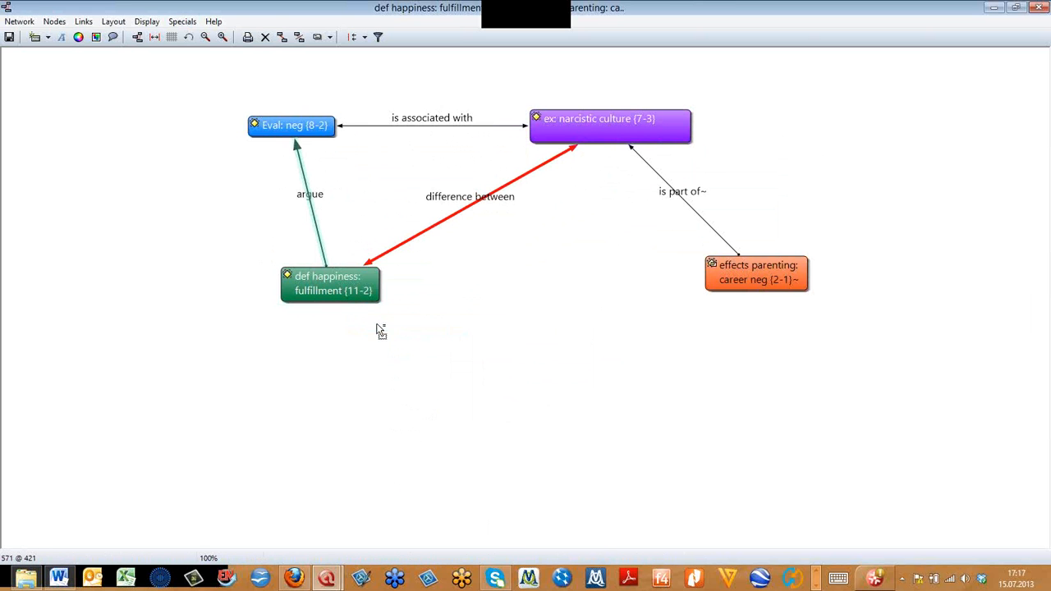
pyautogui.moveTo(347, 300); pyautogui.dragTo(351, 332)
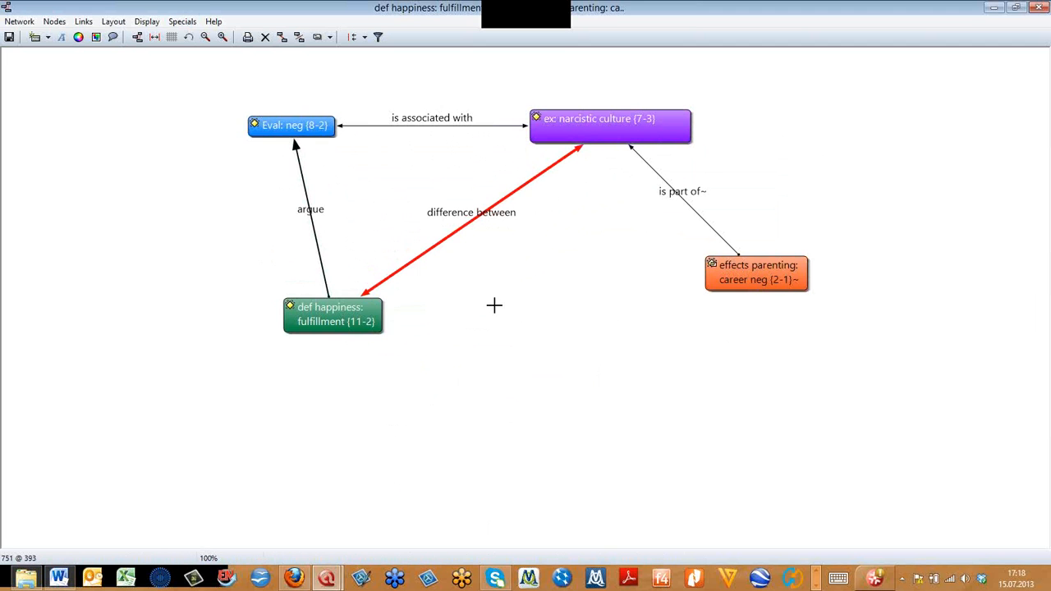
# - Cut all four links in the network so that none of the code nodes are connected
pyautogui.rightClick(314, 216)
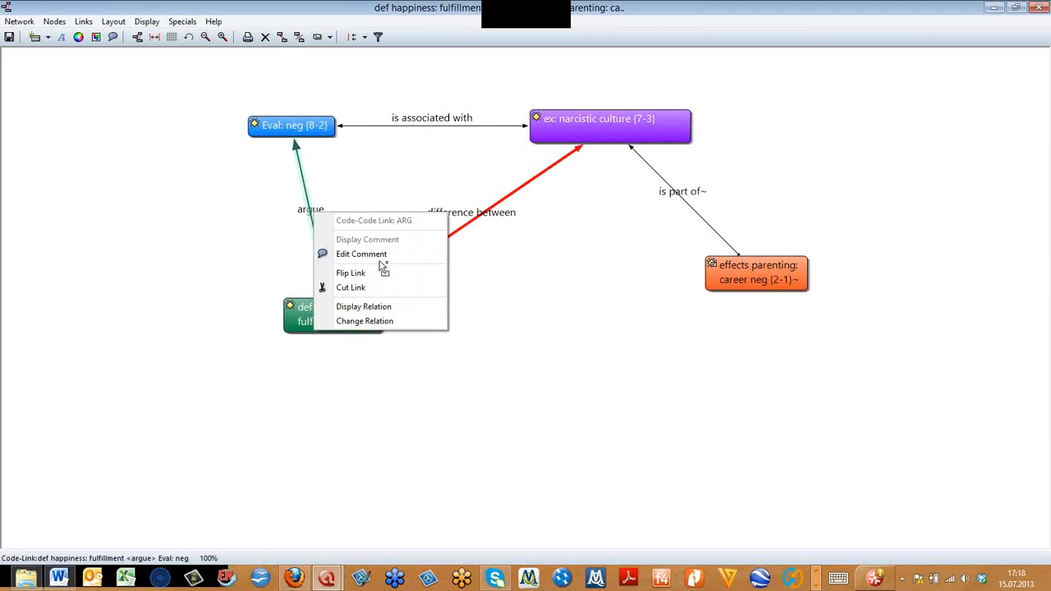
pyautogui.click(361, 287)
pyautogui.rightClick(482, 217)
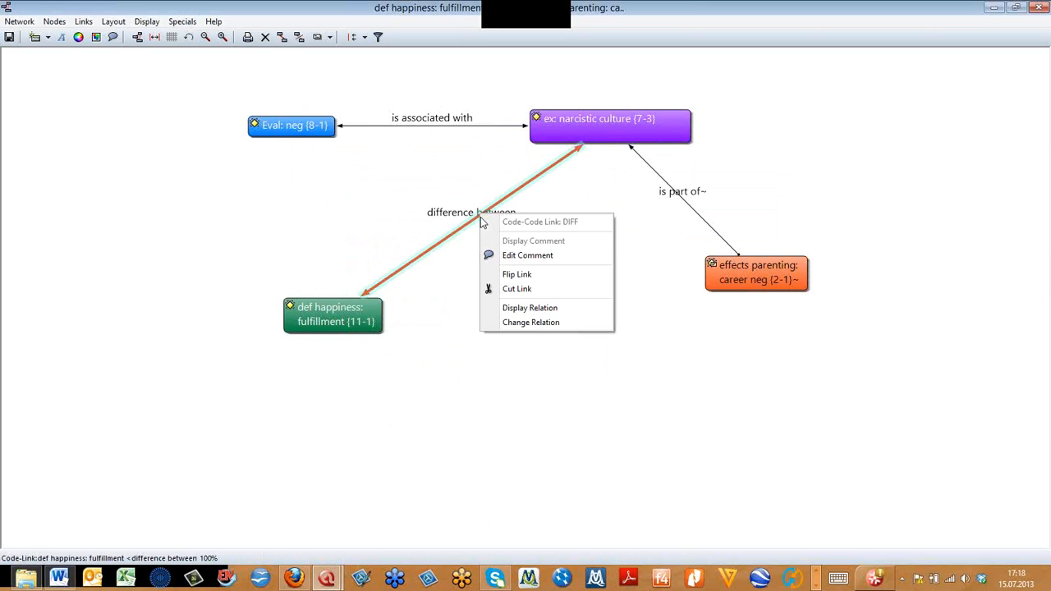
pyautogui.click(519, 289)
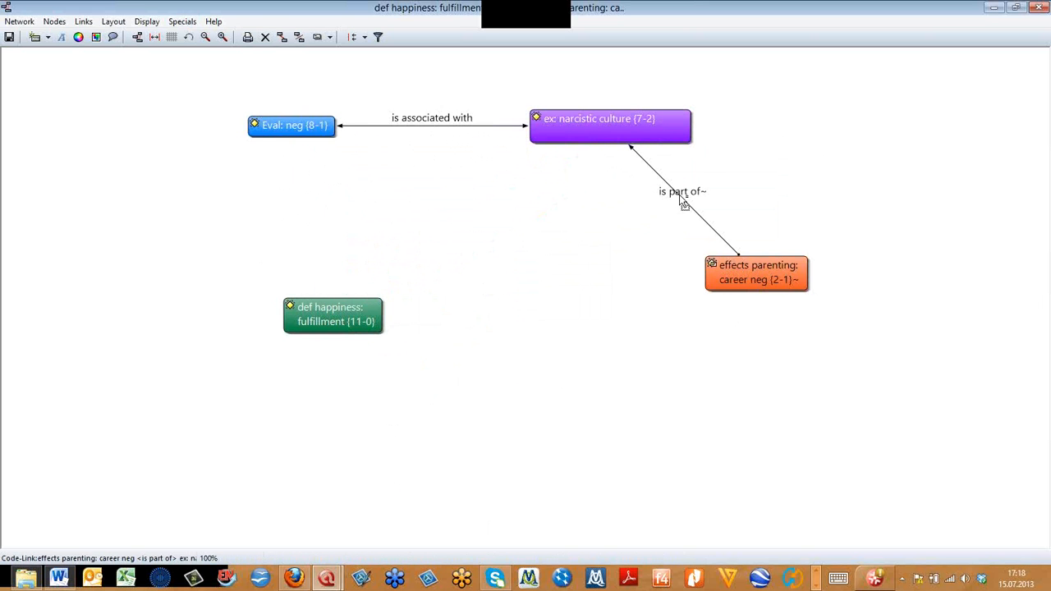
pyautogui.rightClick(680, 200)
pyautogui.click(727, 272)
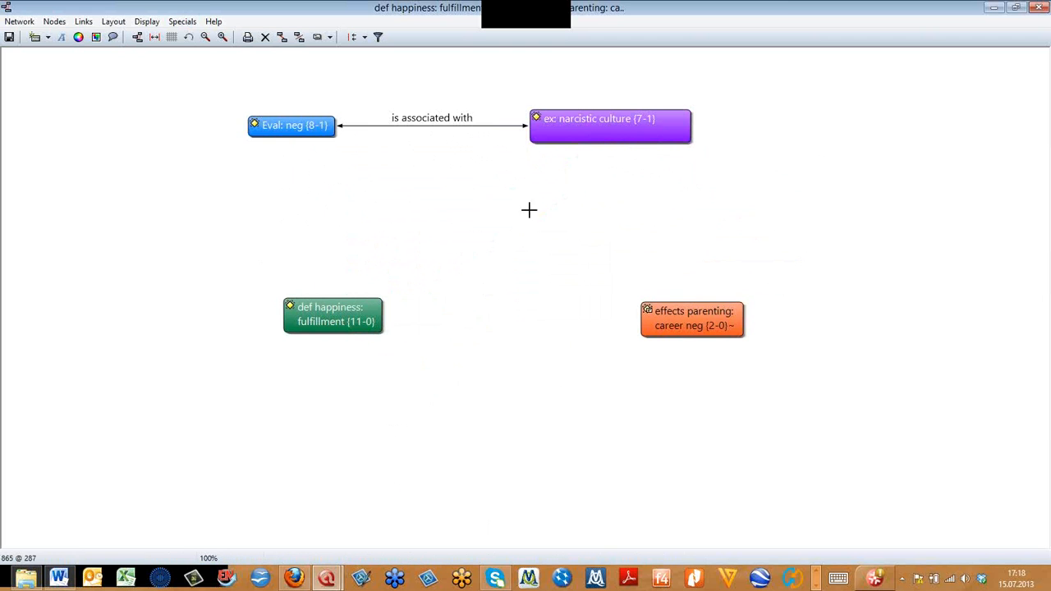
pyautogui.rightClick(430, 123)
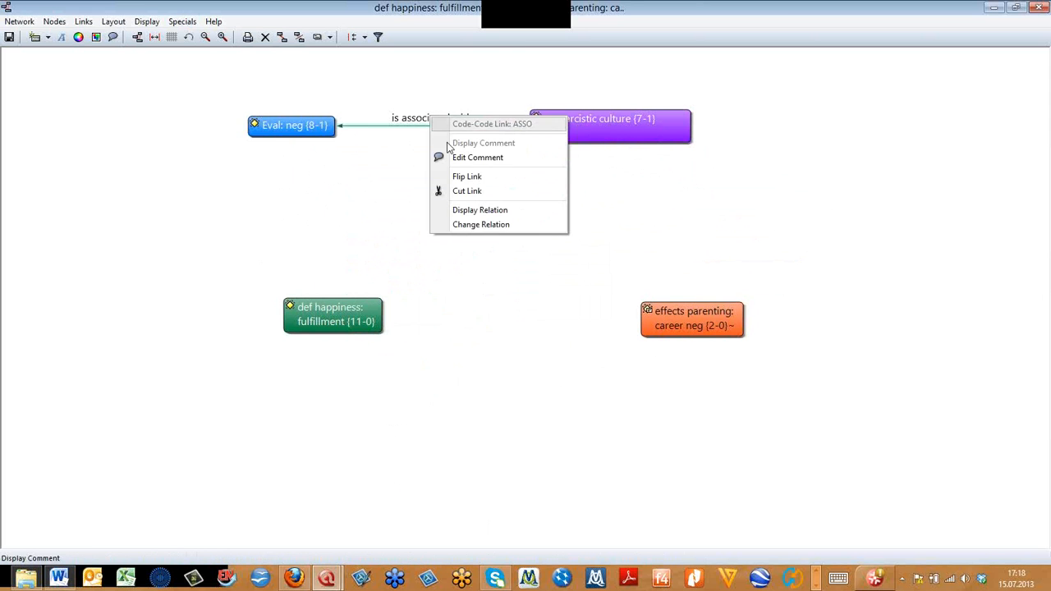
pyautogui.click(461, 189)
# - Link the Eval: neg, fulfillment and career neg nodes together to narcistic culture with the "is part of" relation
pyautogui.click(310, 126)
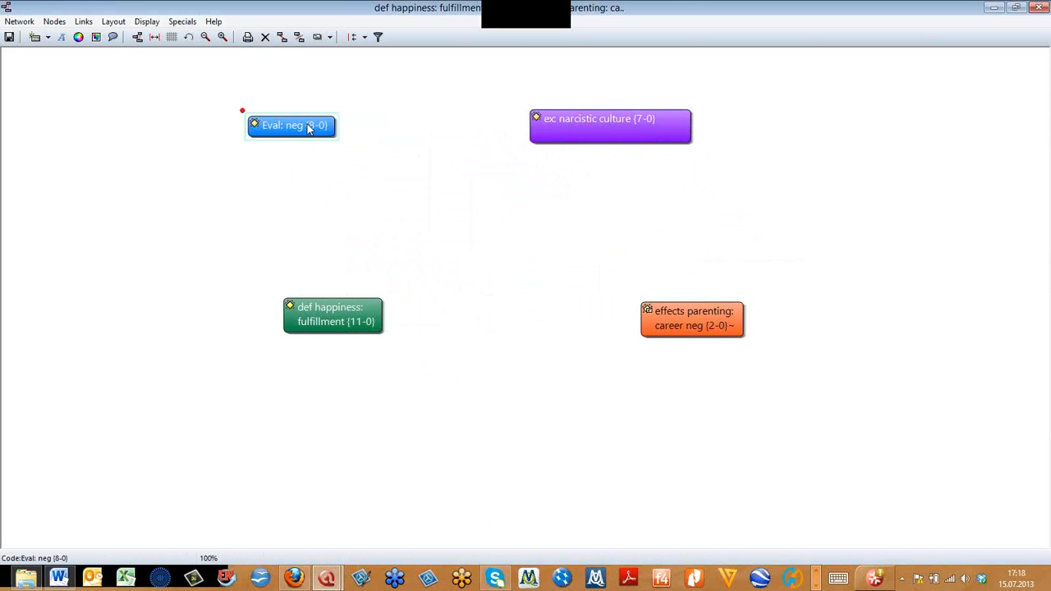
pyautogui.keyDown('ctrl'); pyautogui.click(316, 310); pyautogui.keyUp('ctrl')
pyautogui.keyDown('ctrl'); pyautogui.click(695, 325); pyautogui.keyUp('ctrl')
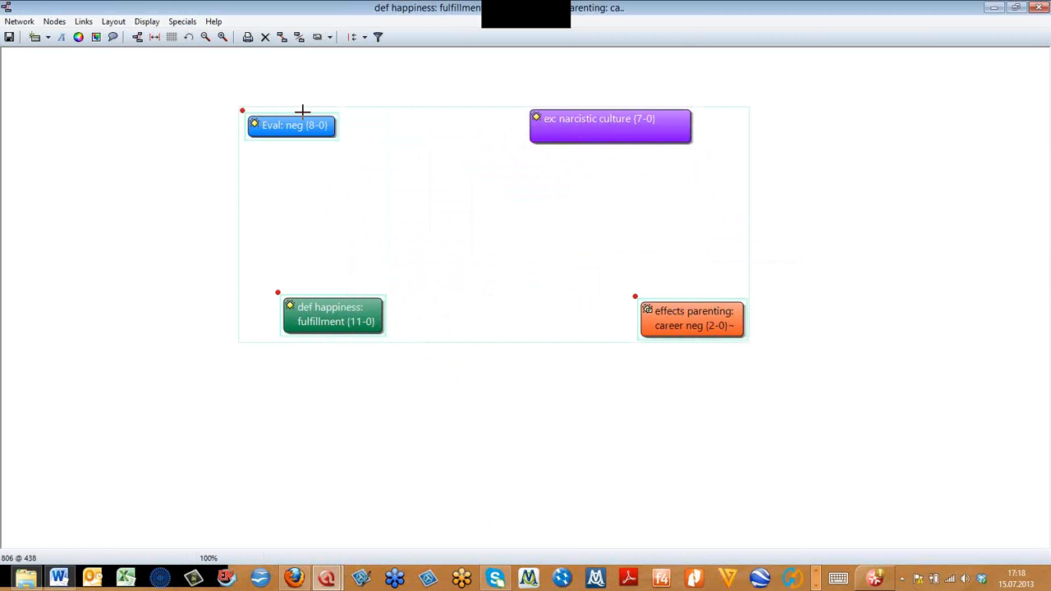
pyautogui.click(283, 41)
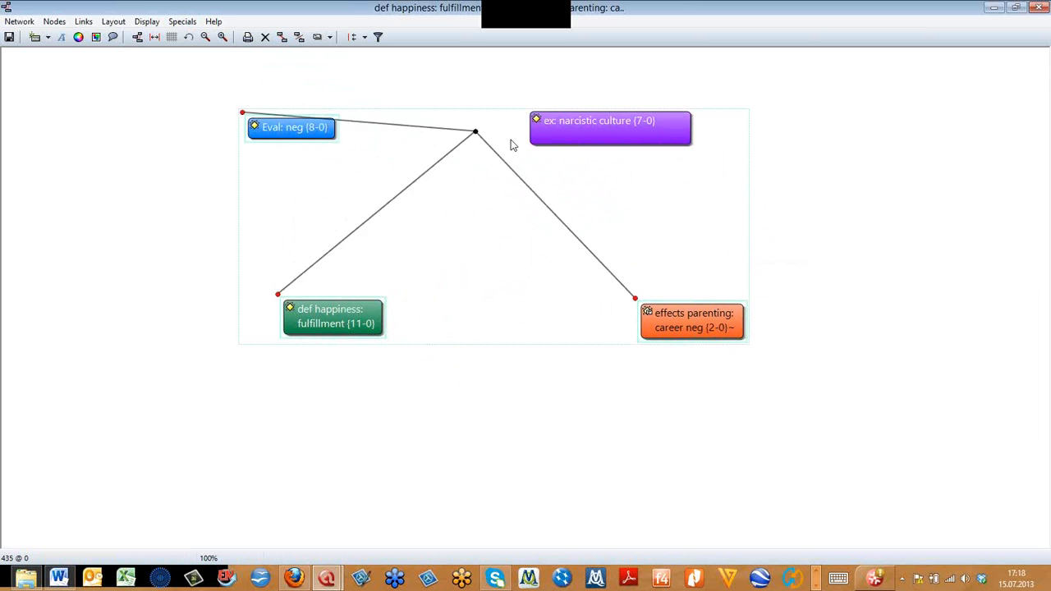
pyautogui.click(605, 130)
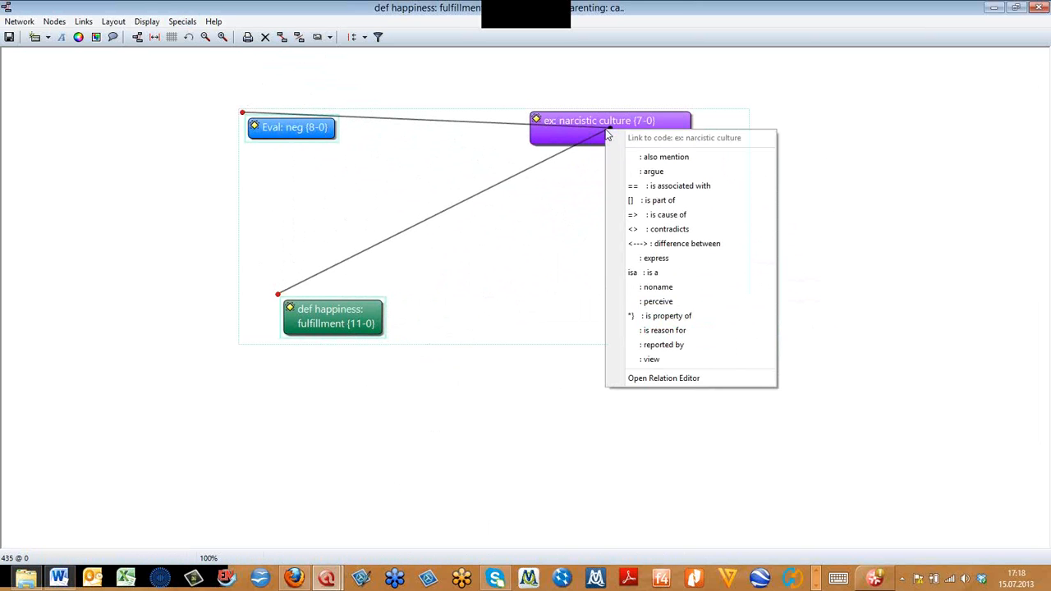
pyautogui.click(648, 200)
# - Move the three linked nodes lower beneath narcistic culture and shift Eval: neg back up slightly
pyautogui.moveTo(283, 139); pyautogui.dragTo(332, 270)
pyautogui.click(238, 292)
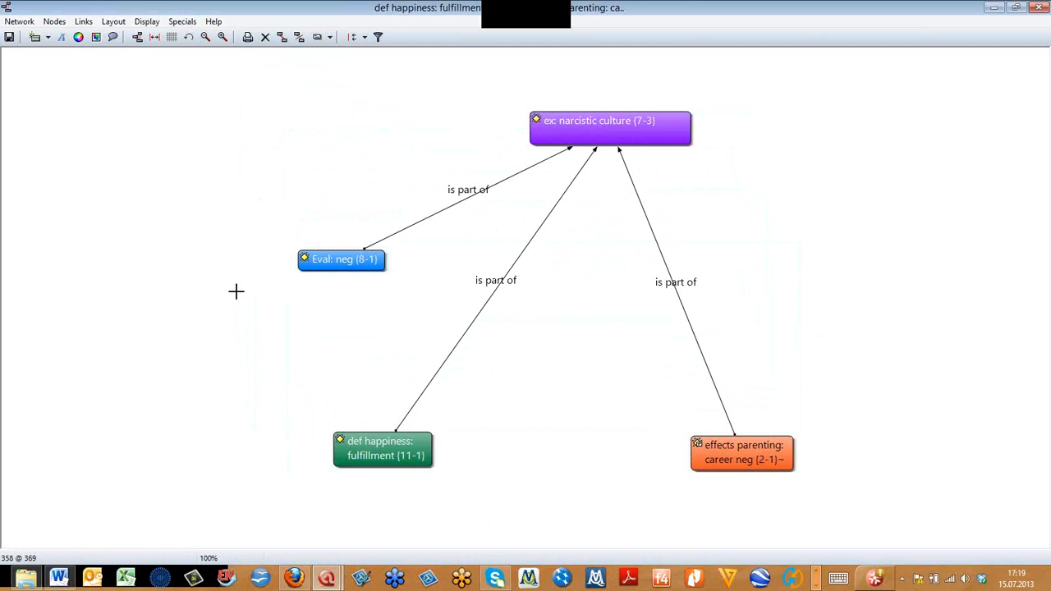
pyautogui.moveTo(327, 258); pyautogui.dragTo(311, 203)
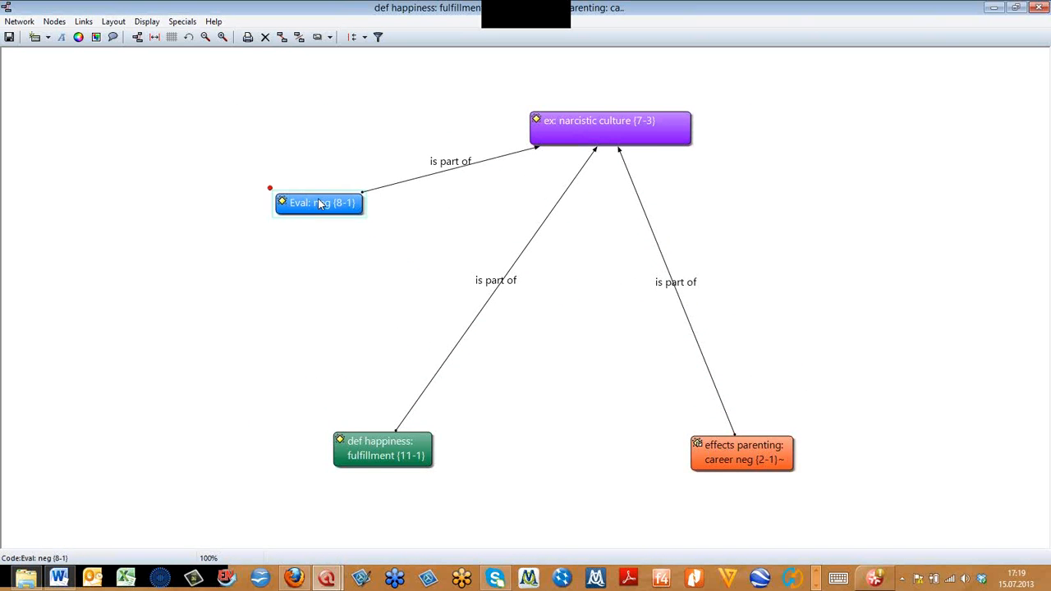
pyautogui.rightClick(320, 205)
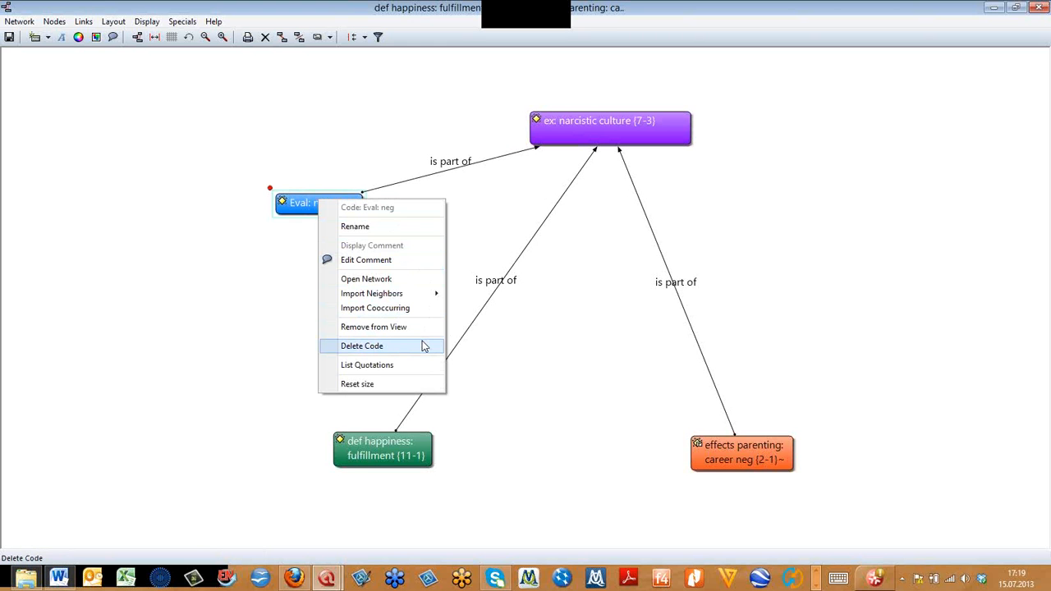
pyautogui.click(423, 346)
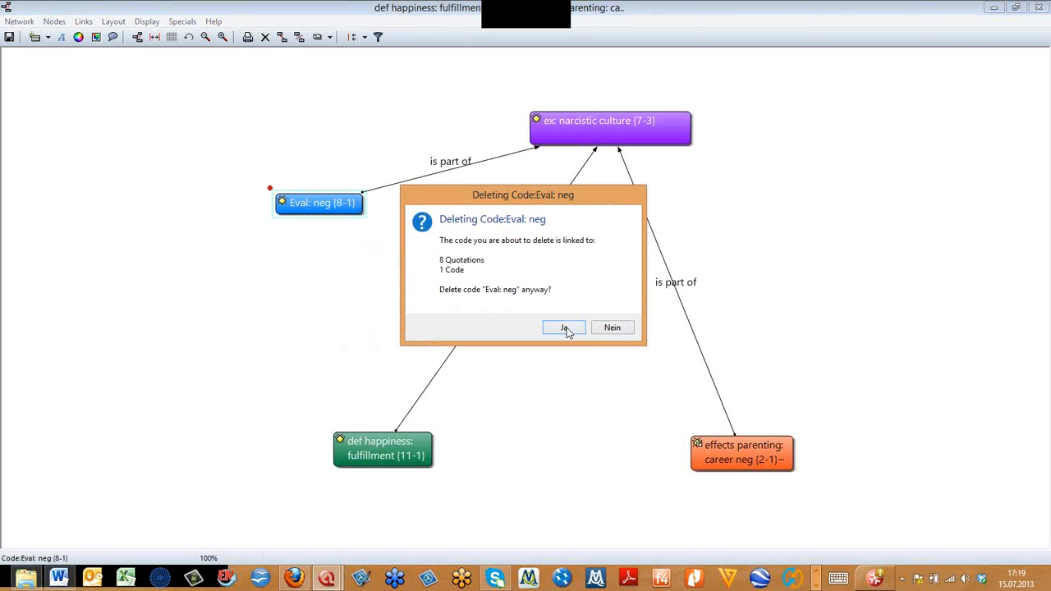
pyautogui.click(612, 327)
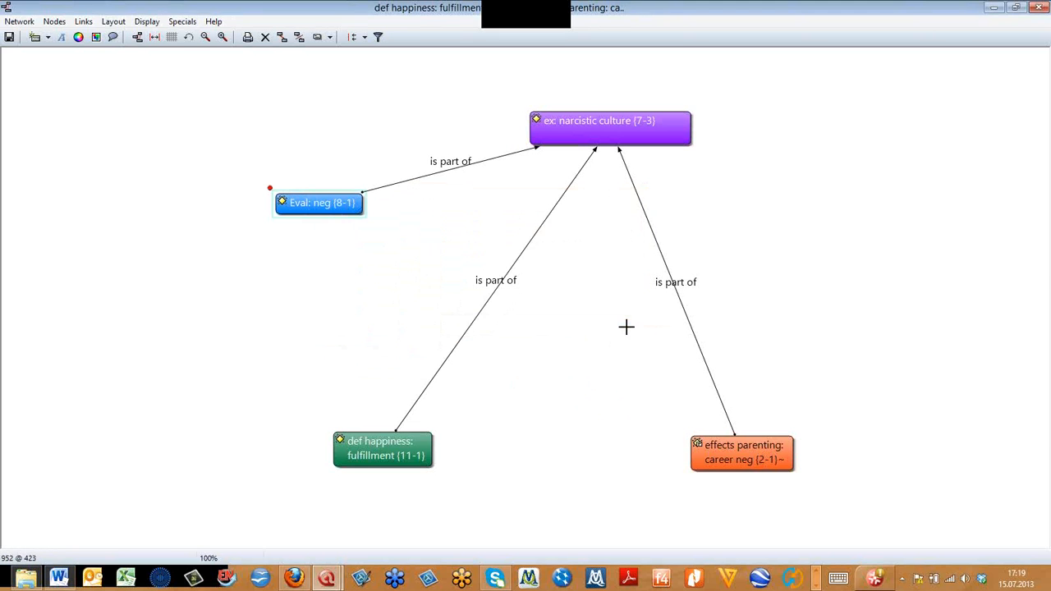
# - Remove Eval: neg from the network view without deleting the code, and arrange the remaining three nodes in a compact triangle
pyautogui.rightClick(336, 204)
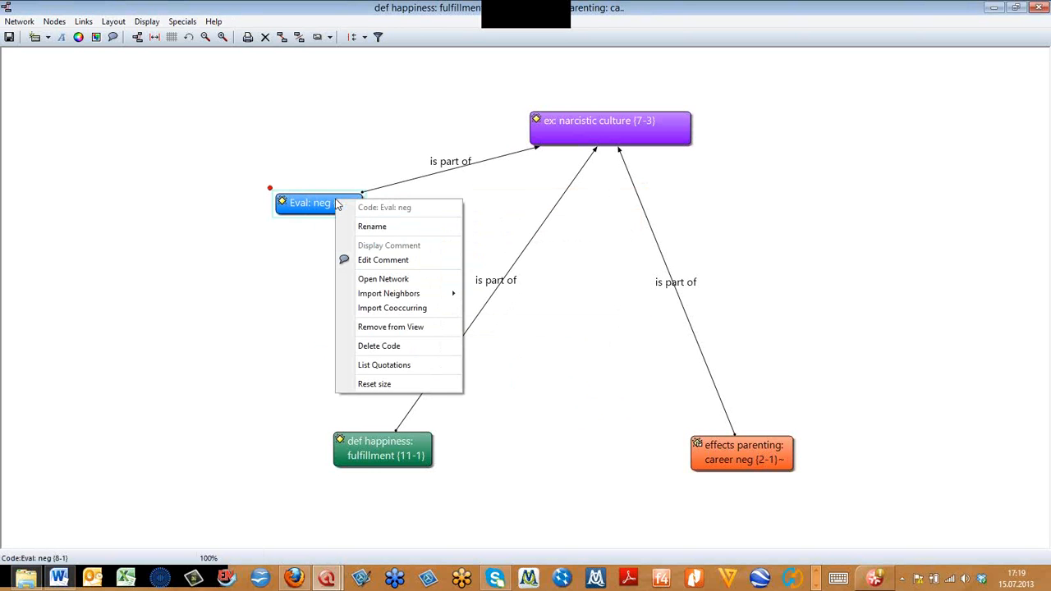
pyautogui.click(440, 328)
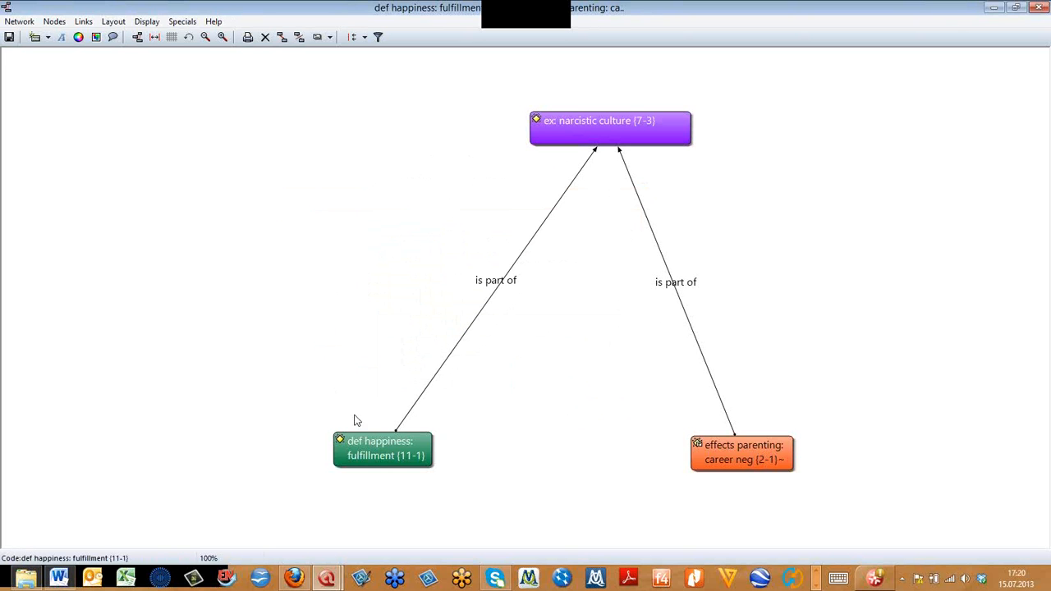
pyautogui.moveTo(400, 458); pyautogui.dragTo(355, 420)
pyautogui.moveTo(534, 140); pyautogui.dragTo(400, 156)
pyautogui.moveTo(716, 456); pyautogui.dragTo(585, 416)
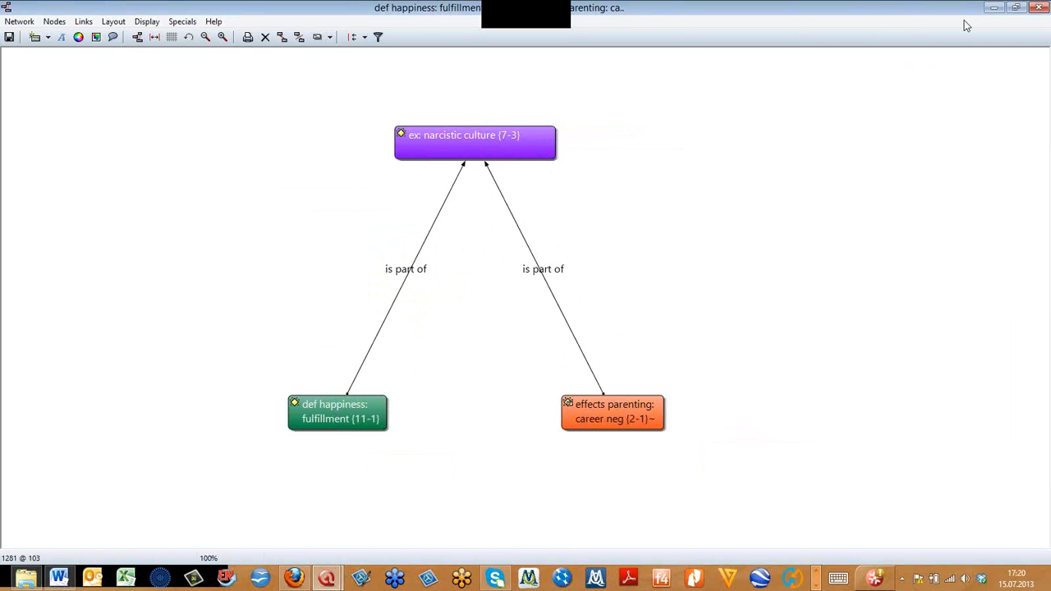
# - Restore the network view to a smaller window, place it beside the Code Manager and widen it slightly
pyautogui.click(1014, 7)
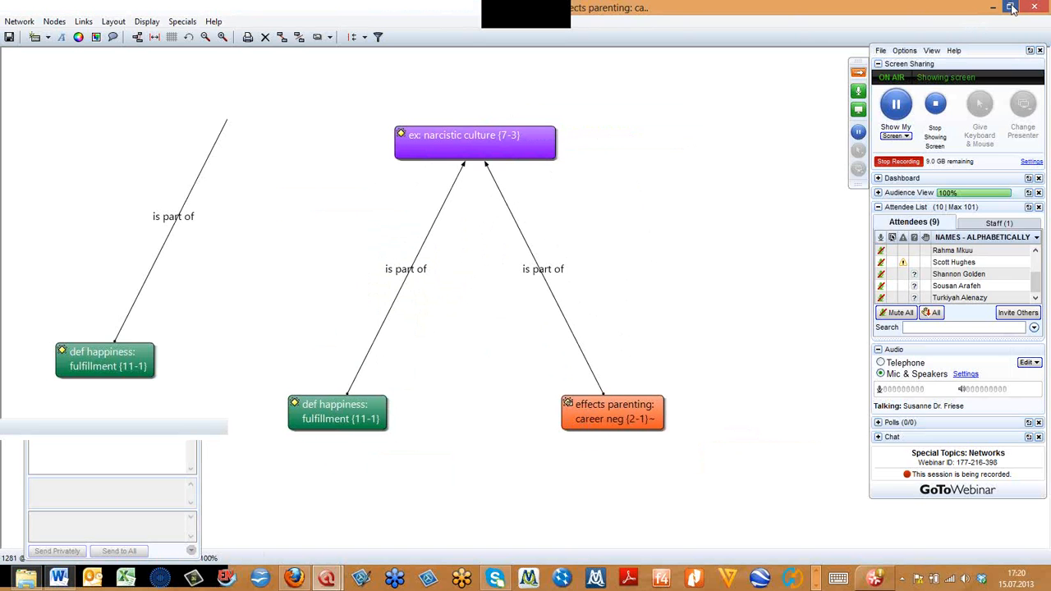
pyautogui.moveTo(568, 73); pyautogui.dragTo(309, 145)
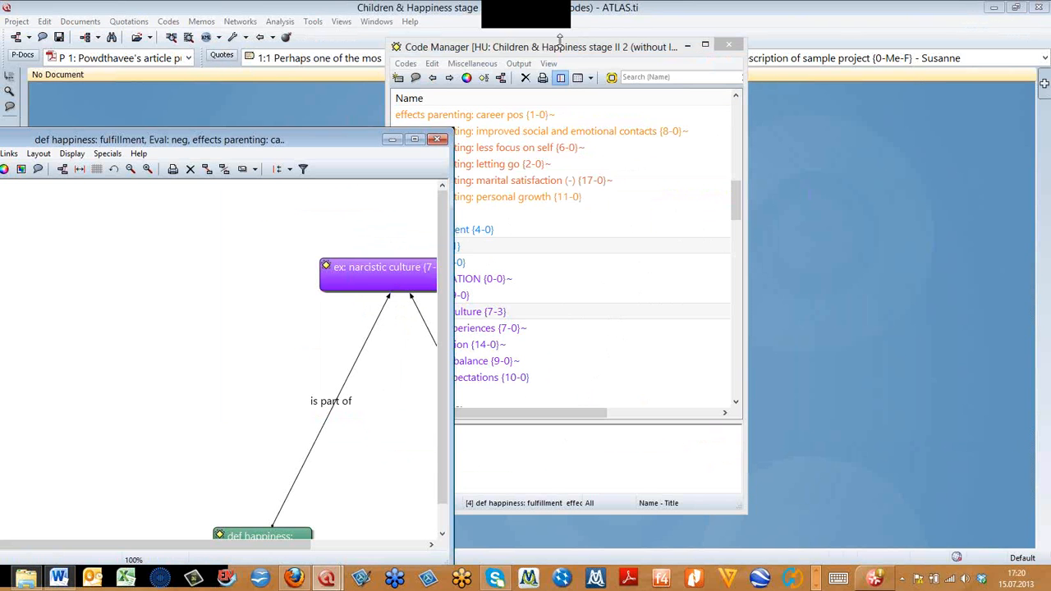
pyautogui.click(624, 60)
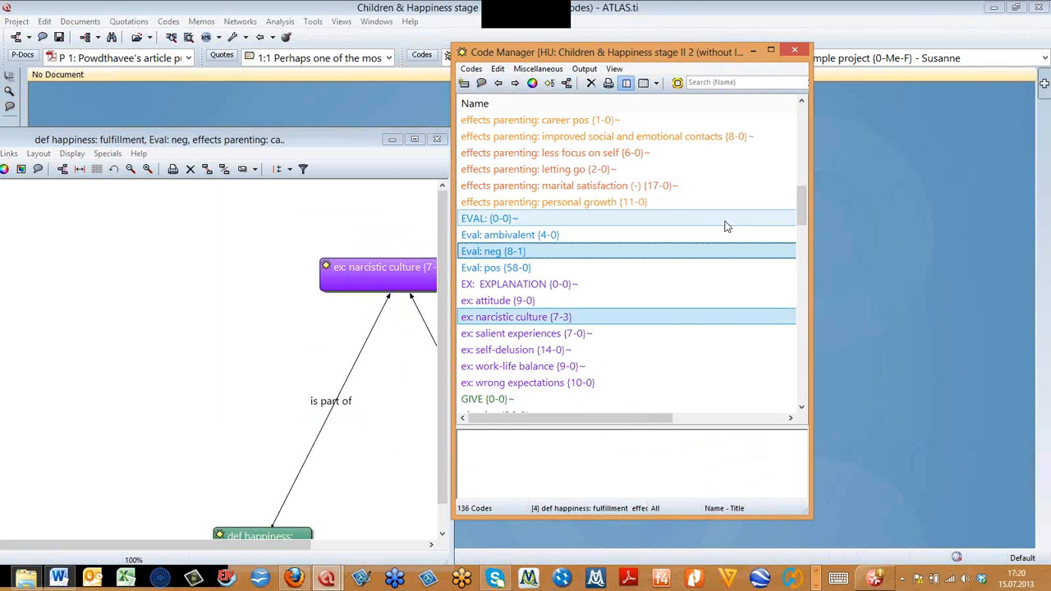
pyautogui.moveTo(802, 212); pyautogui.dragTo(799, 218)
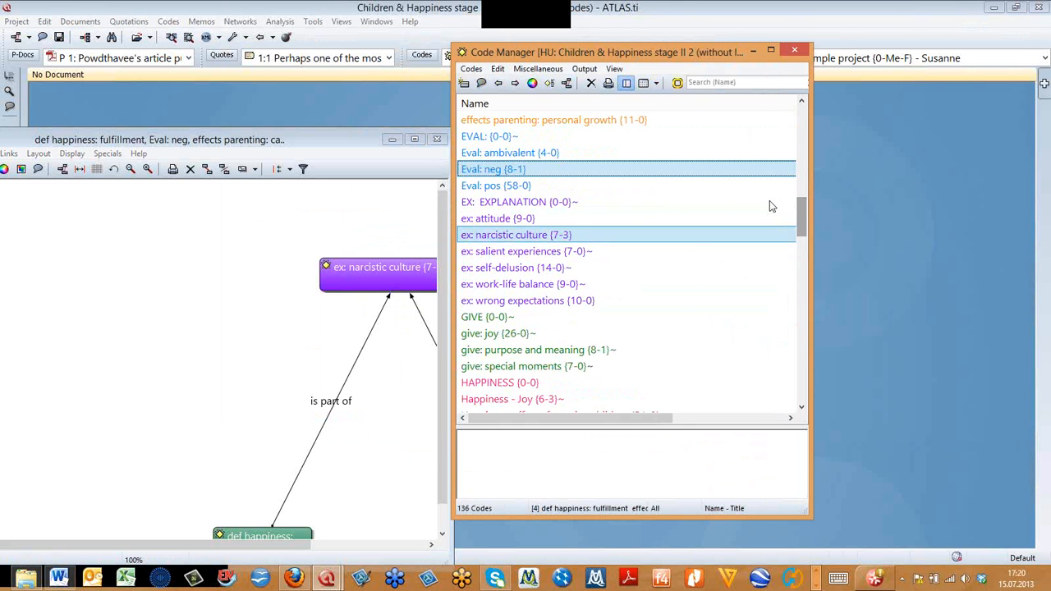
pyautogui.moveTo(606, 54); pyautogui.dragTo(680, 61)
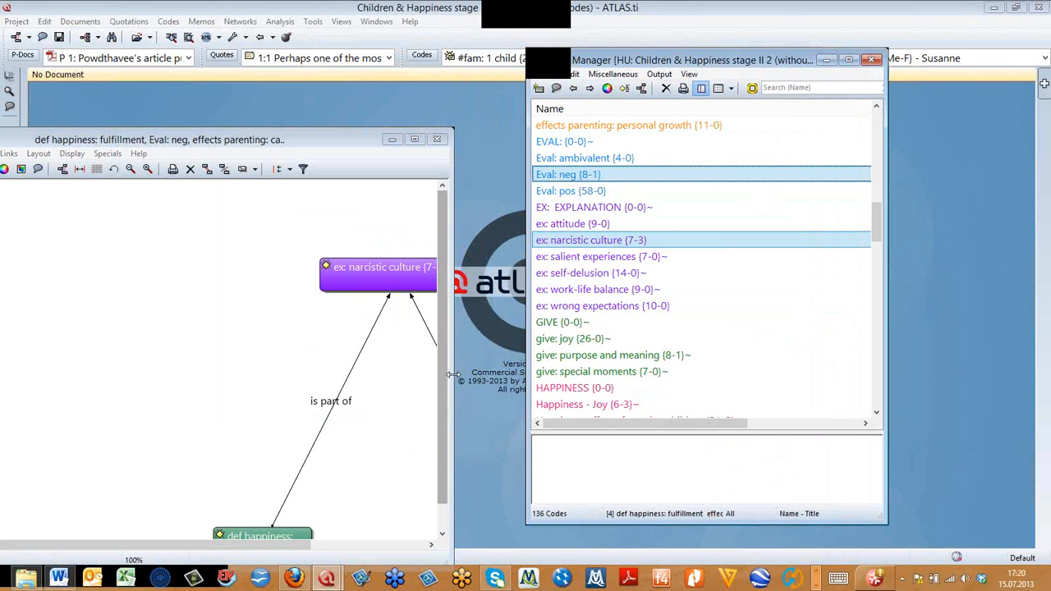
pyautogui.moveTo(453, 377); pyautogui.dragTo(491, 377)
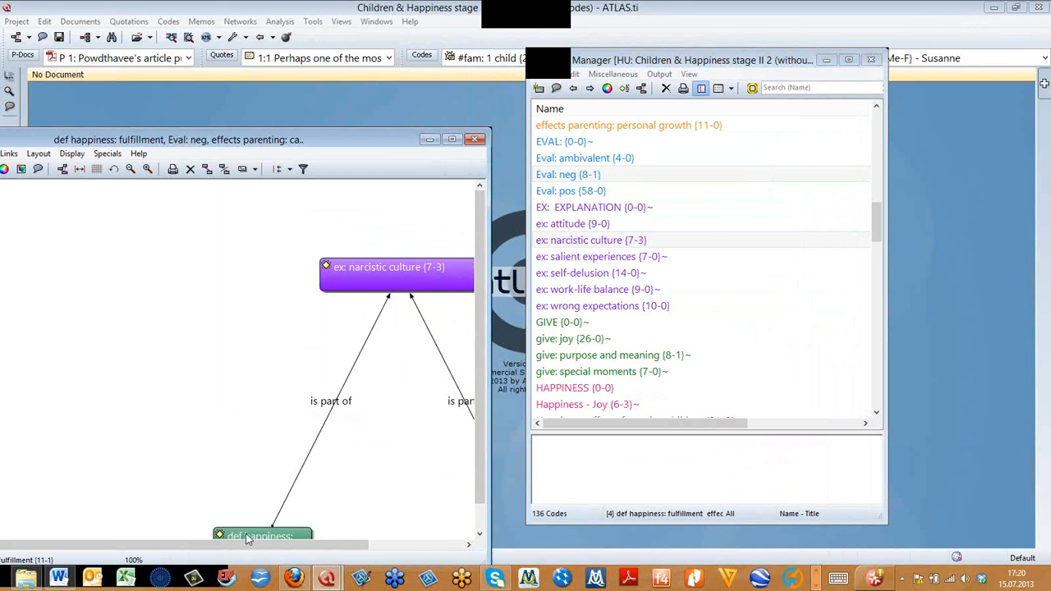
# - Move the fulfillment and career neg nodes up closer beneath narcistic culture, widening the network window to reach both
pyautogui.moveTo(244, 530); pyautogui.dragTo(229, 390)
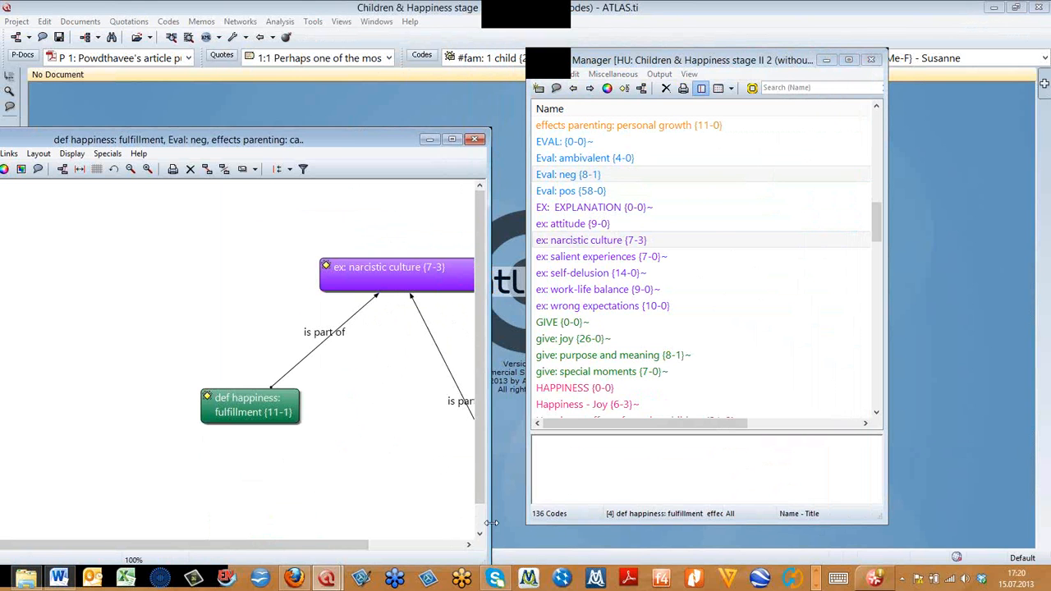
pyautogui.moveTo(491, 523); pyautogui.dragTo(606, 523)
pyautogui.moveTo(531, 510); pyautogui.dragTo(430, 445)
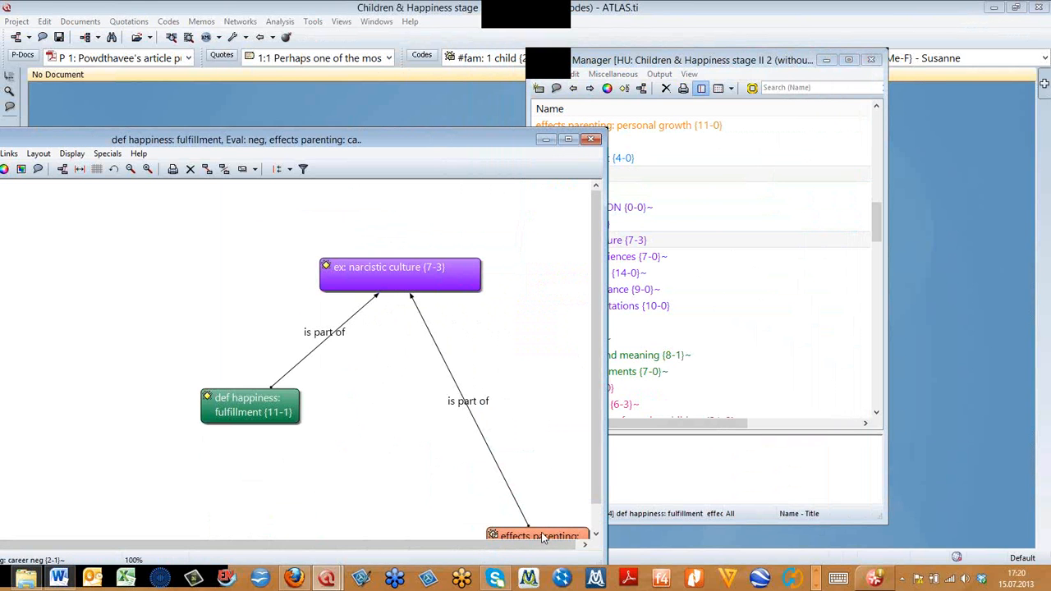
pyautogui.moveTo(542, 537); pyautogui.dragTo(436, 392)
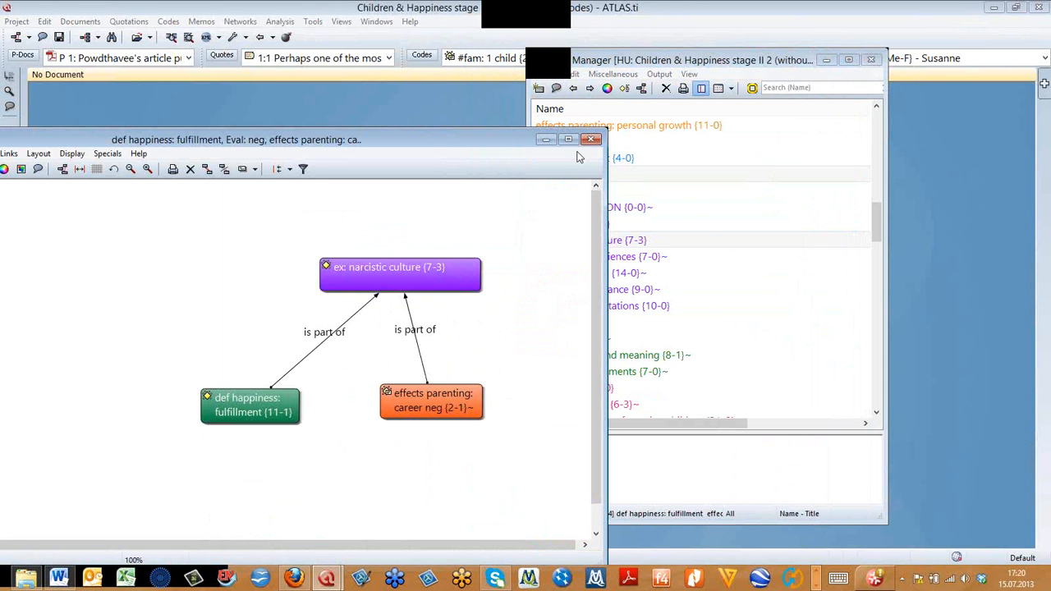
# - Add Eval: neg from the Code Manager back into the network and space narcistic culture and career neg away from it
pyautogui.moveTo(693, 61); pyautogui.dragTo(786, 55)
pyautogui.moveTo(647, 171); pyautogui.dragTo(234, 218)
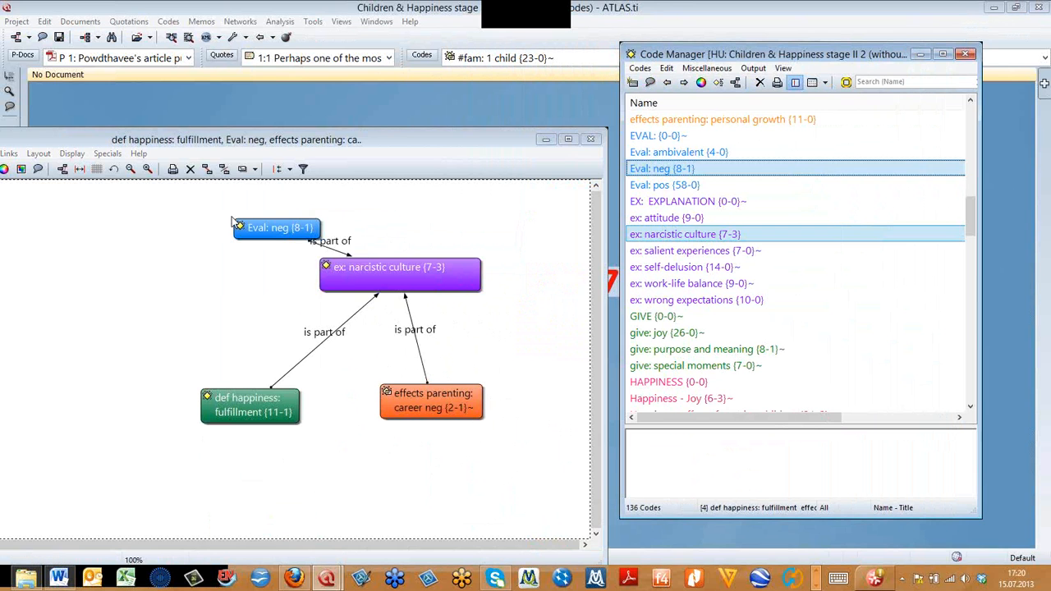
pyautogui.moveTo(374, 277); pyautogui.dragTo(425, 308)
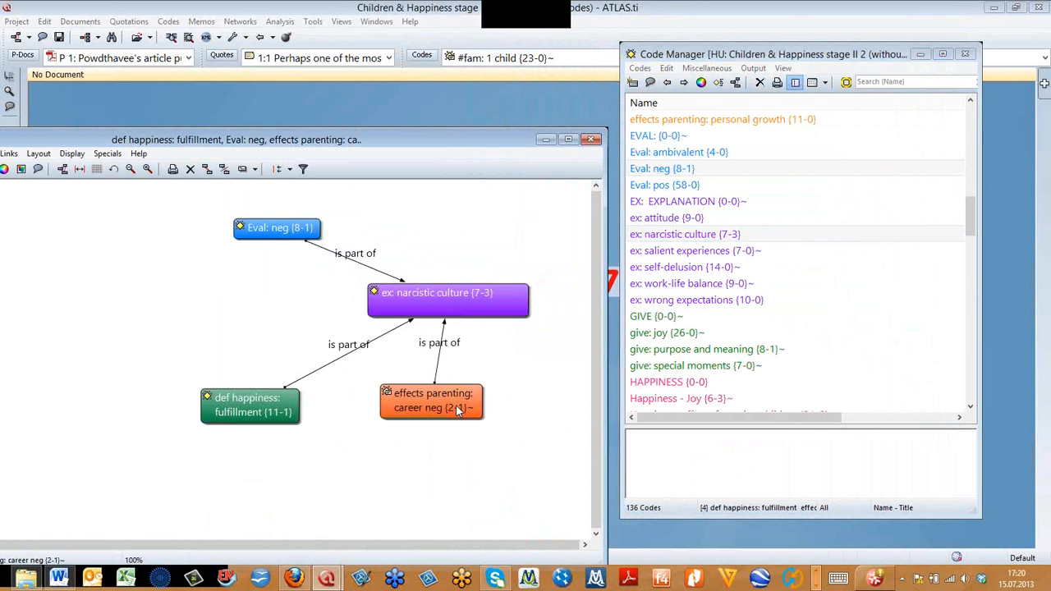
pyautogui.moveTo(459, 411); pyautogui.dragTo(482, 434)
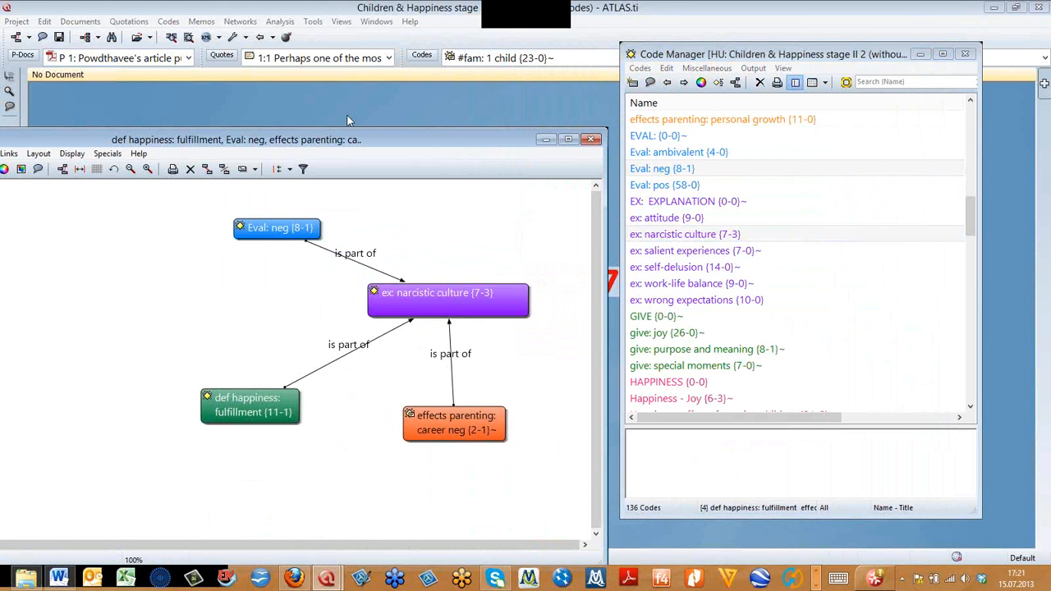
# - Close the Code Manager and open the Memo Manager next to the network view
pyautogui.click(719, 56)
pyautogui.moveTo(864, 52); pyautogui.dragTo(589, 216)
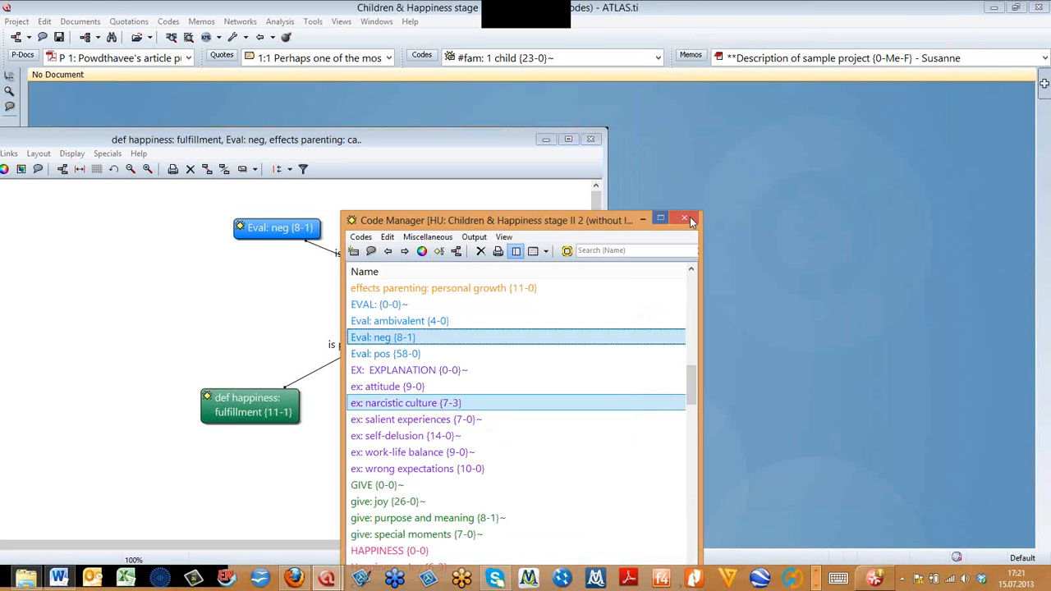
pyautogui.click(689, 217)
pyautogui.click(691, 56)
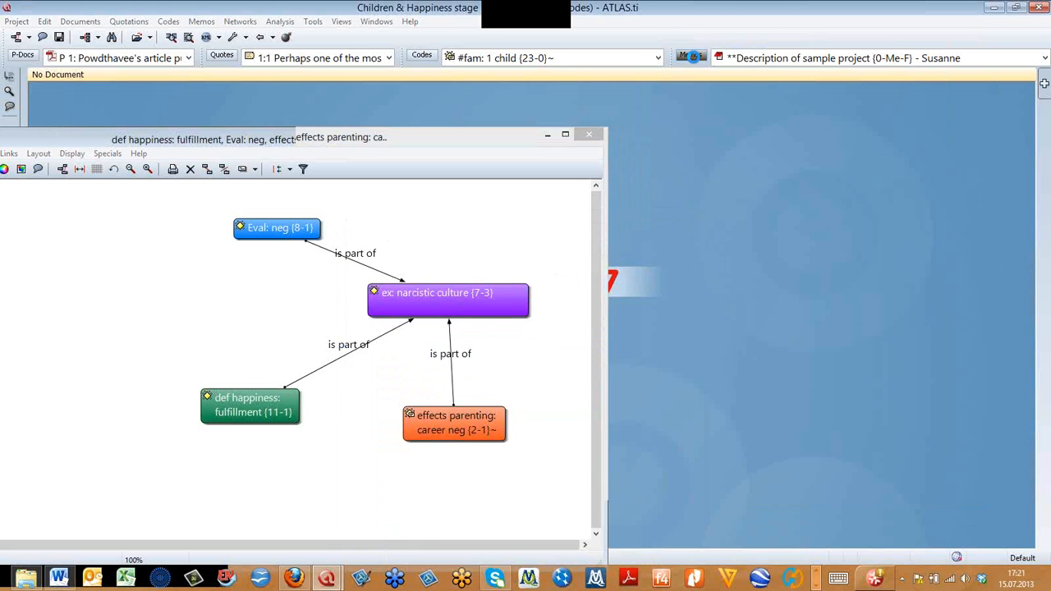
pyautogui.moveTo(578, 77); pyautogui.dragTo(771, 107)
# - Add the memo RQ1: Children and Happiness to the network below the career neg node, and close the Memo Manager
pyautogui.click(667, 258)
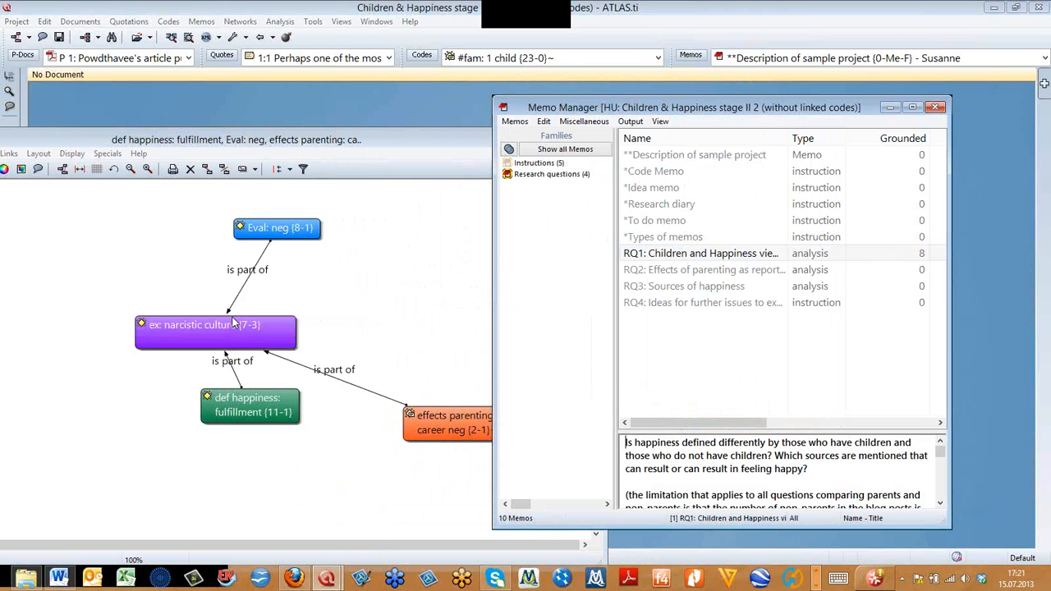
pyautogui.moveTo(637, 261); pyautogui.dragTo(330, 458)
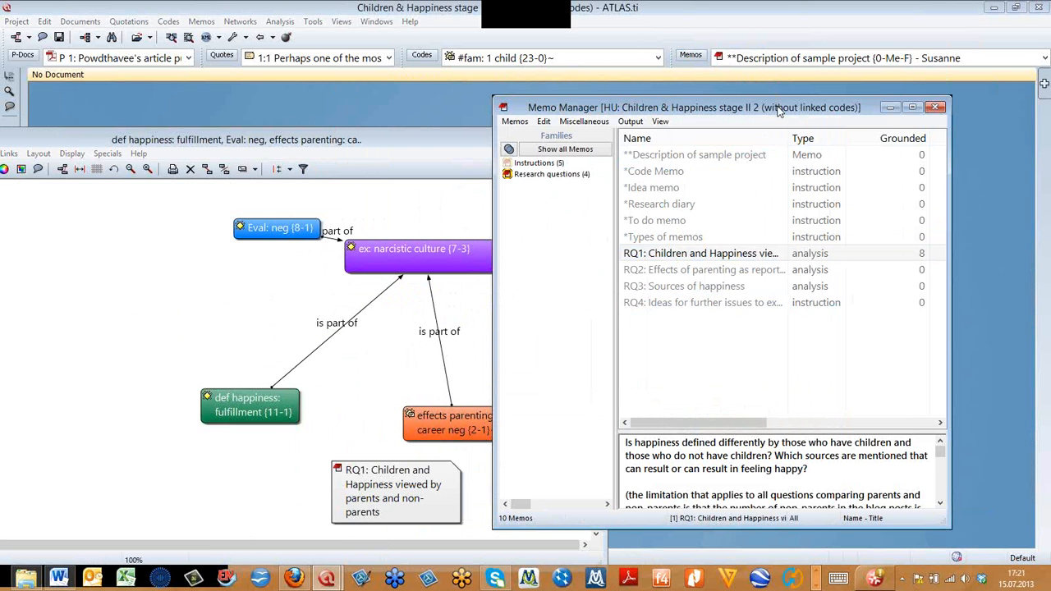
pyautogui.moveTo(780, 108); pyautogui.dragTo(741, 112)
pyautogui.moveTo(625, 130); pyautogui.dragTo(611, 129)
pyautogui.click(765, 130)
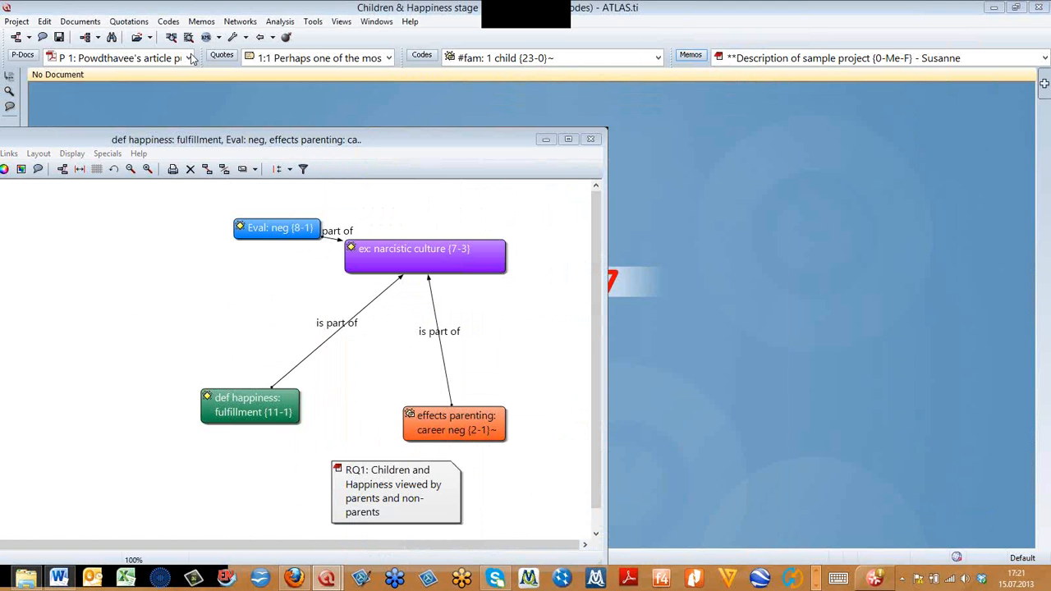
# - Load document P 3: Belkin's parenting blog discussion and add its quotation 3:339 to the network
pyautogui.click(189, 57)
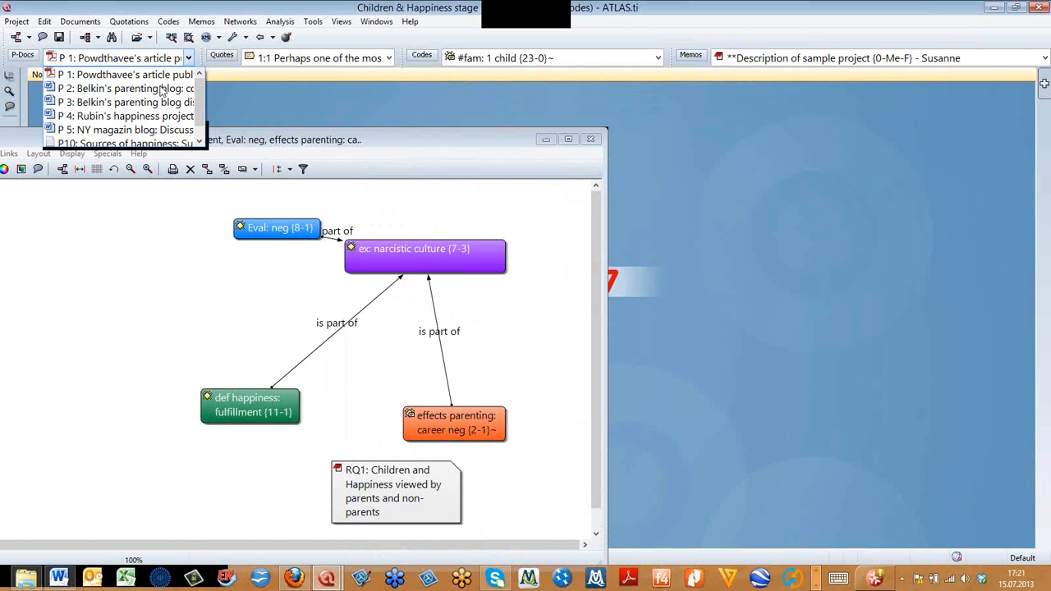
pyautogui.click(156, 101)
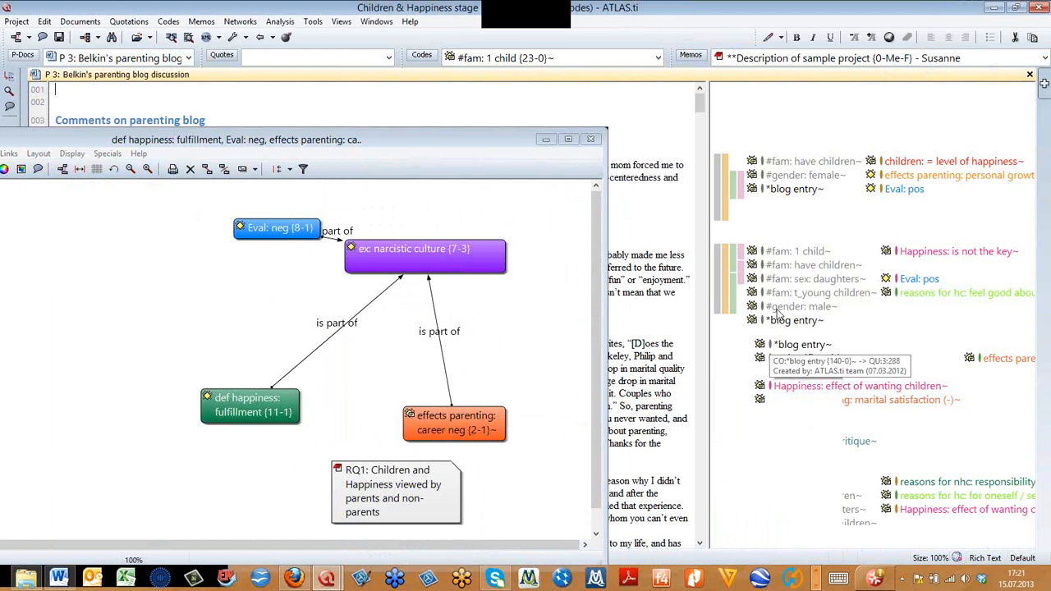
pyautogui.click(741, 265)
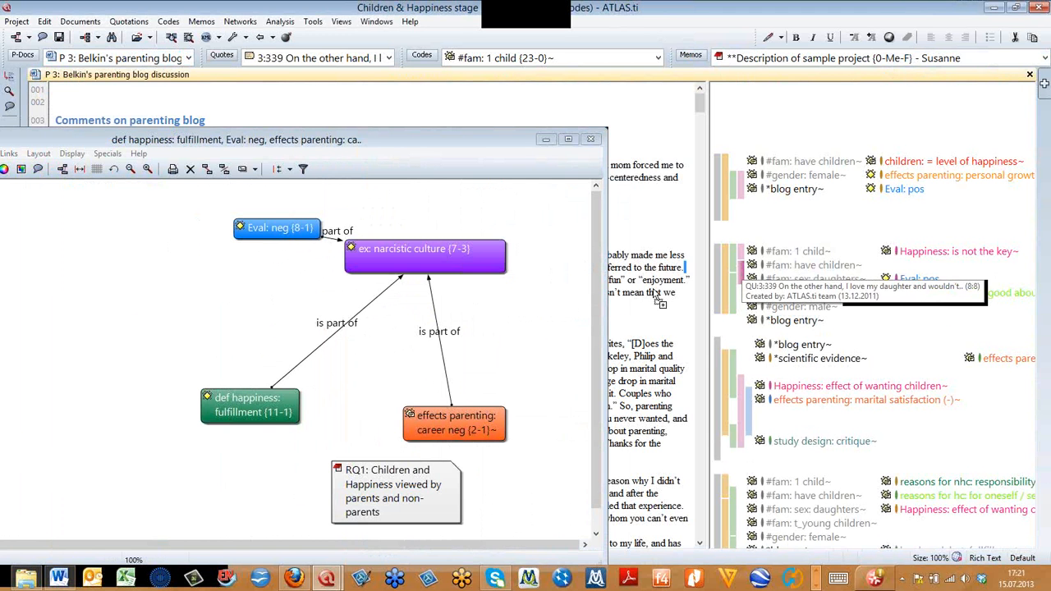
pyautogui.moveTo(536, 310); pyautogui.dragTo(538, 312)
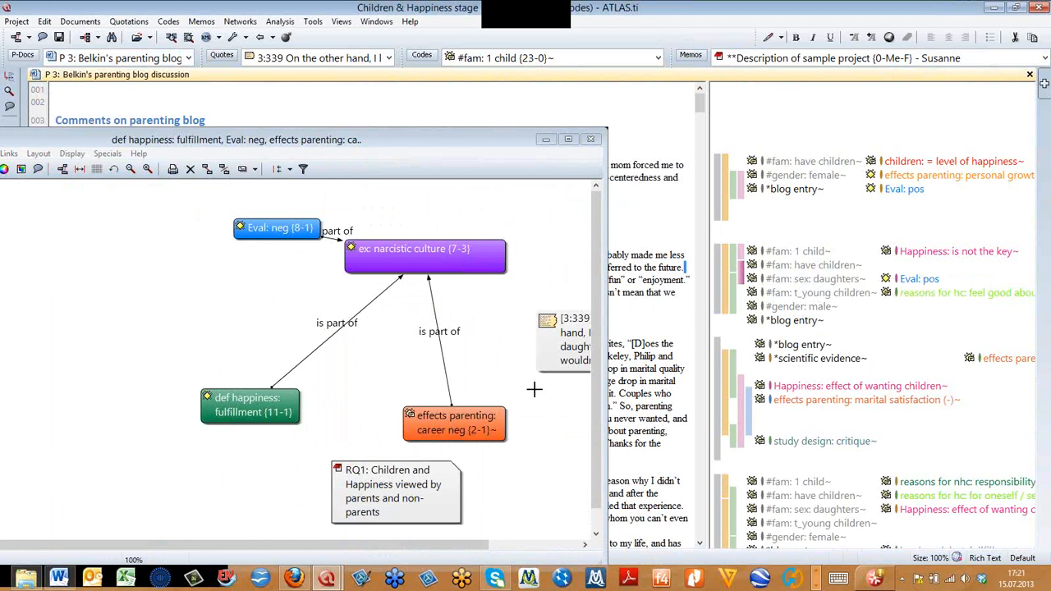
# - Add the Eval: pos code from the document margin above quotation 3:339, and widen the network window to show both nodes fully
pyautogui.click(800, 280)
pyautogui.scroll(-1, 779, 320)
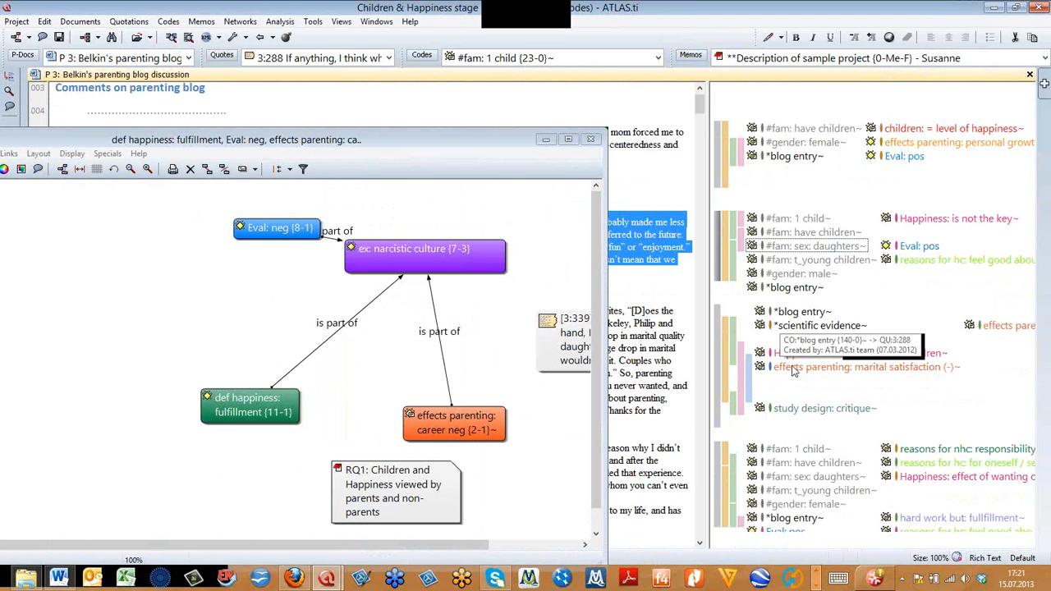
pyautogui.scroll(-6, 792, 394)
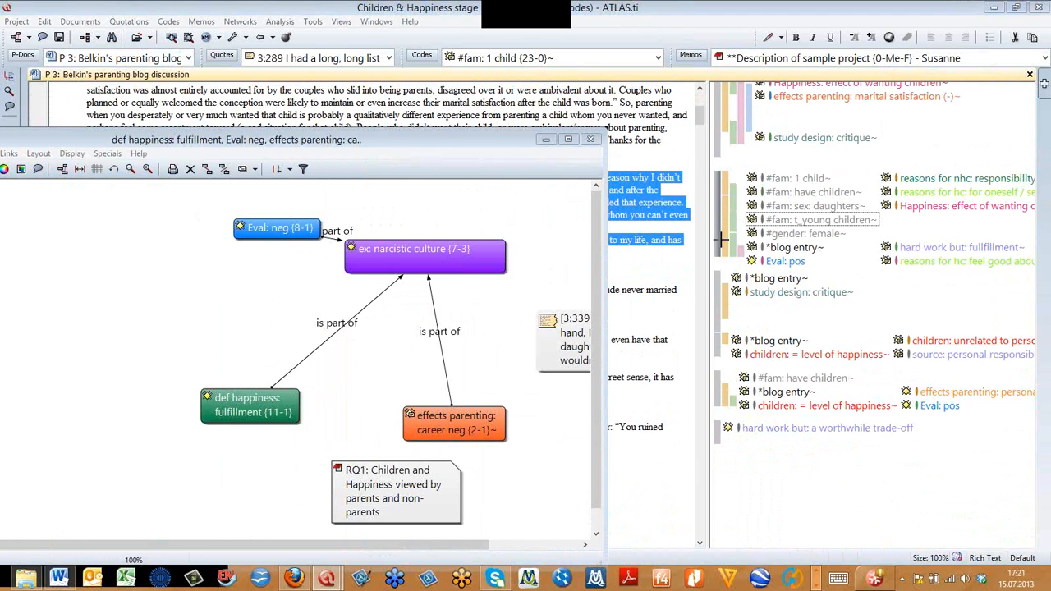
pyautogui.moveTo(771, 261); pyautogui.dragTo(500, 208)
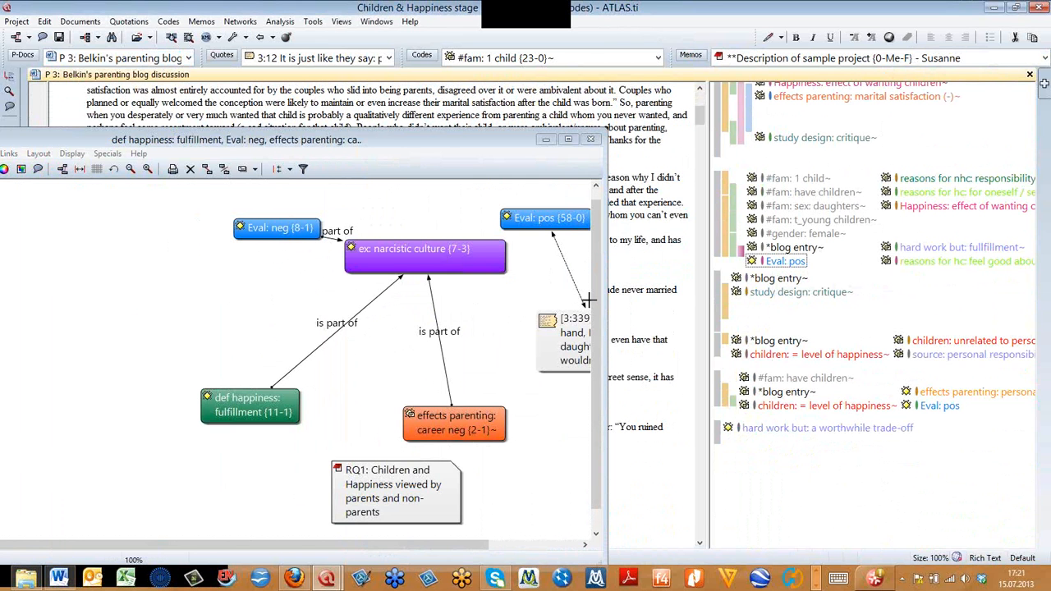
pyautogui.click(534, 377)
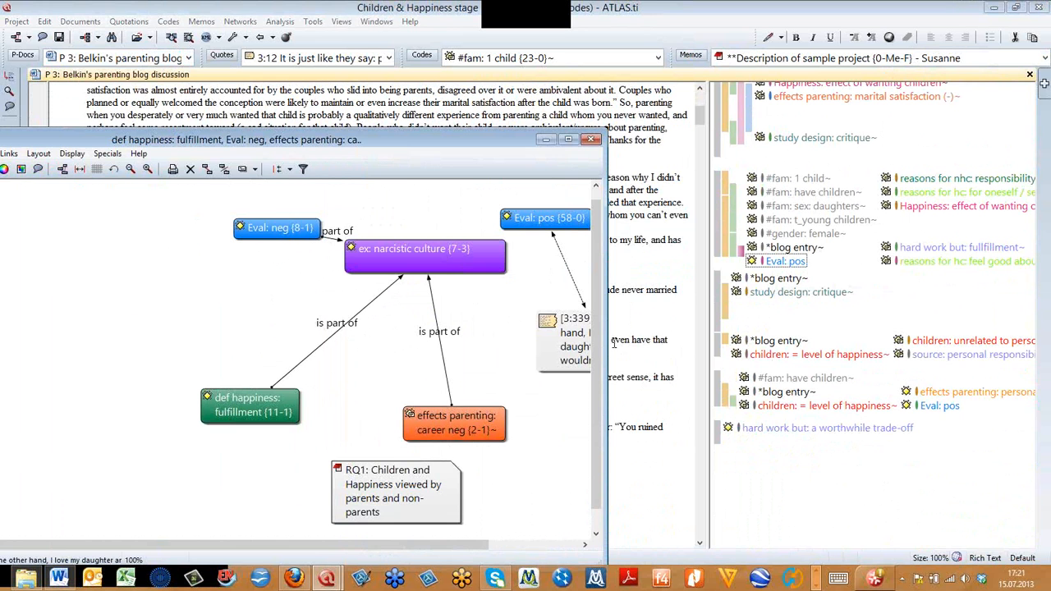
pyautogui.moveTo(606, 343); pyautogui.dragTo(702, 344)
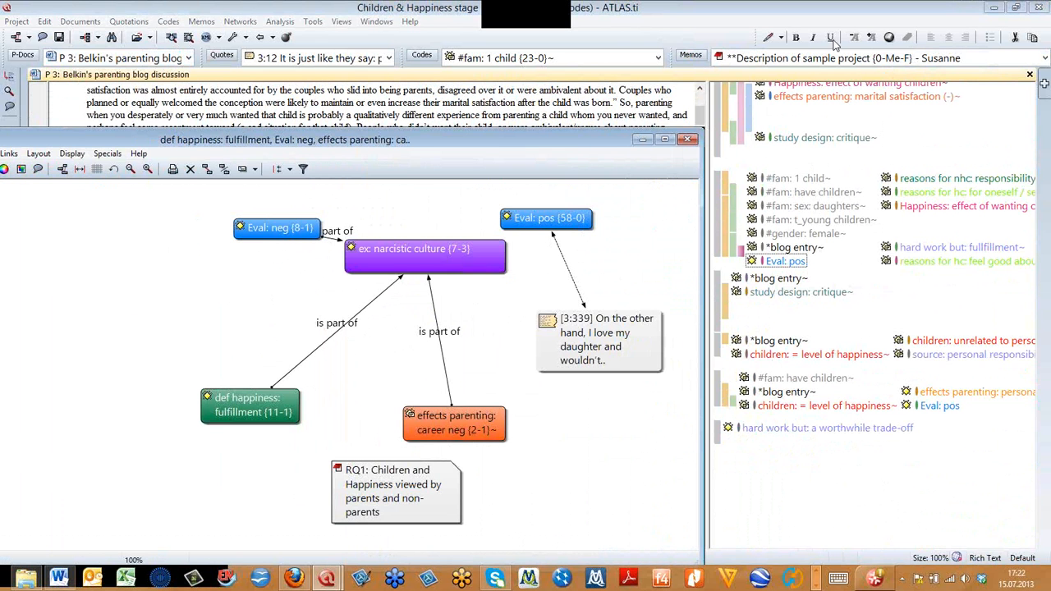
# - Add the code effects parenting: marital satisfaction (-) from the document margin to the network below quotation 3:339
pyautogui.moveTo(807, 99); pyautogui.dragTo(523, 467)
pyautogui.scroll(2, 811, 95)
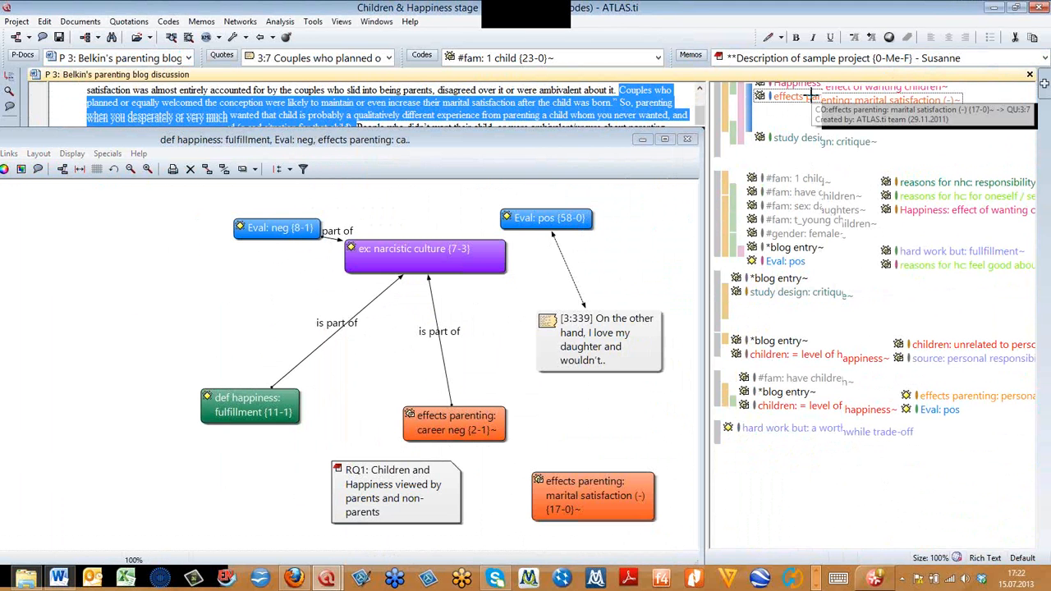
pyautogui.scroll(3, 809, 97)
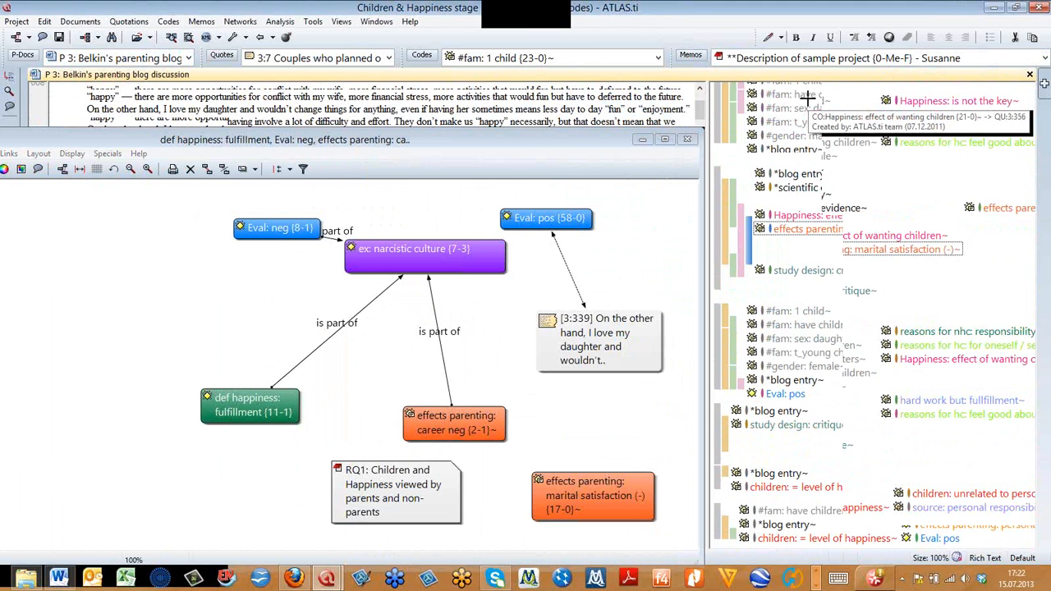
pyautogui.scroll(4, 808, 99)
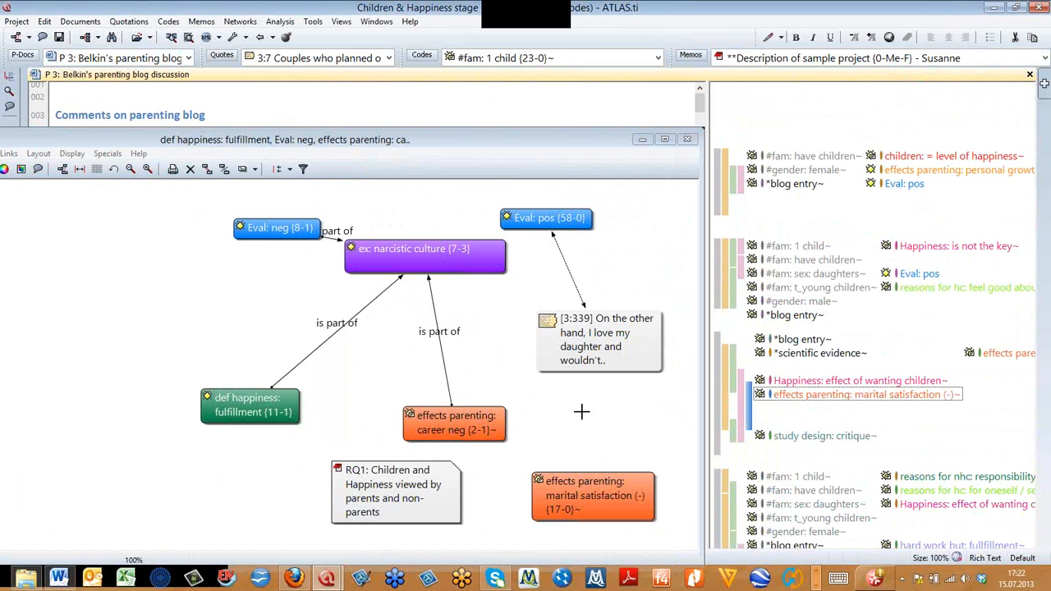
# - Maximize the network view and spread out the Eval: pos, marital satisfaction, RQ1 memo and career neg nodes
pyautogui.click(665, 139)
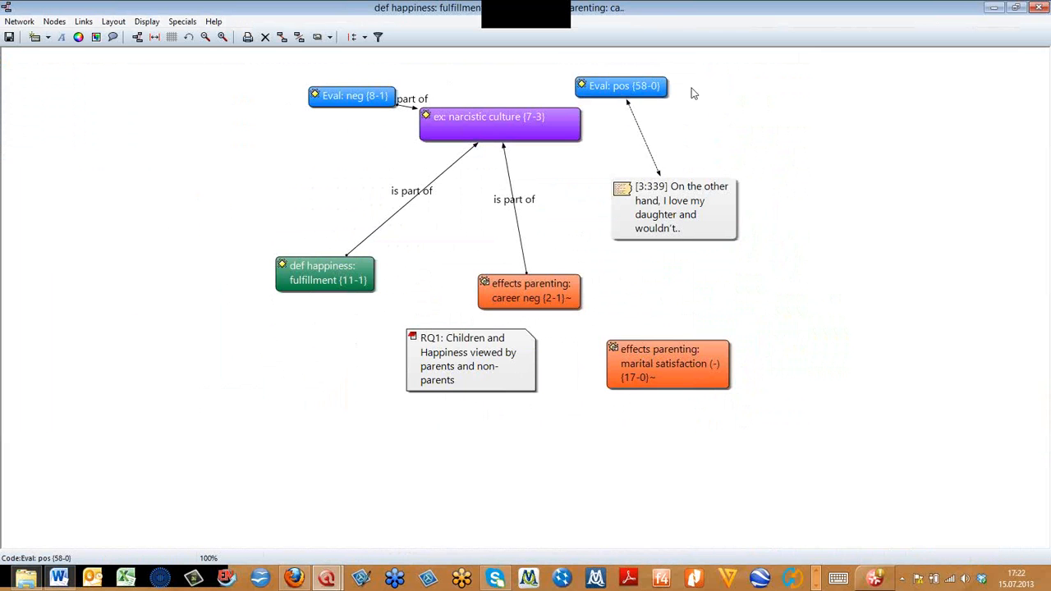
pyautogui.moveTo(652, 89); pyautogui.dragTo(700, 88)
pyautogui.moveTo(660, 368); pyautogui.dragTo(693, 384)
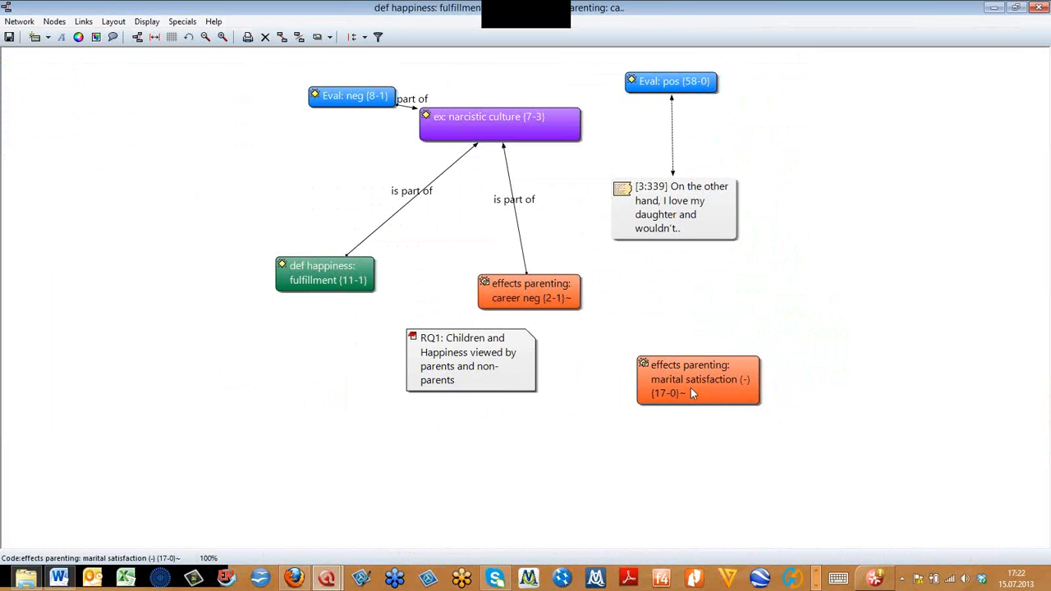
pyautogui.moveTo(453, 361); pyautogui.dragTo(293, 386)
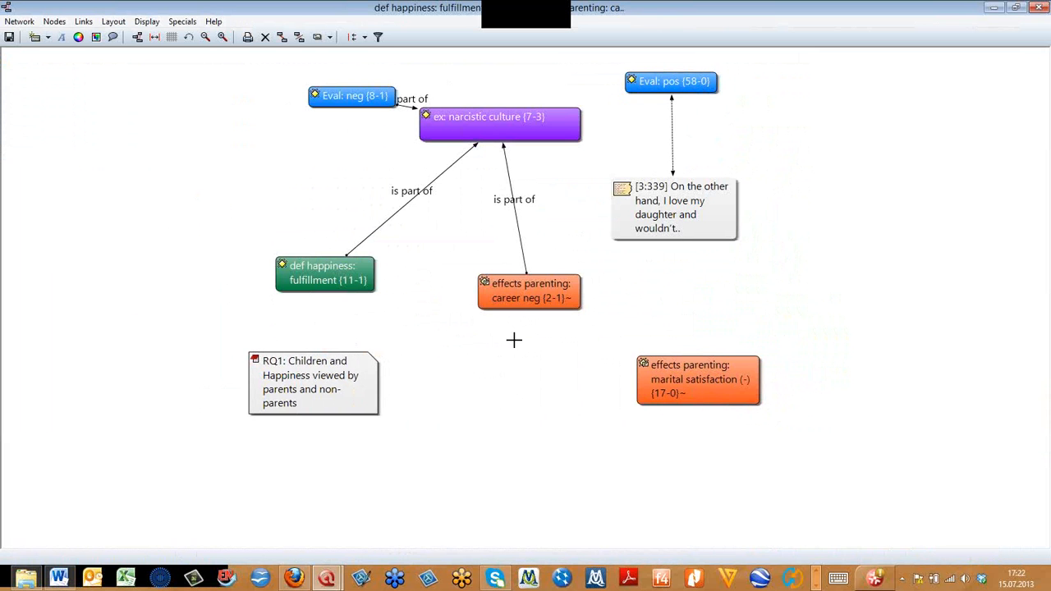
pyautogui.moveTo(508, 293); pyautogui.dragTo(489, 300)
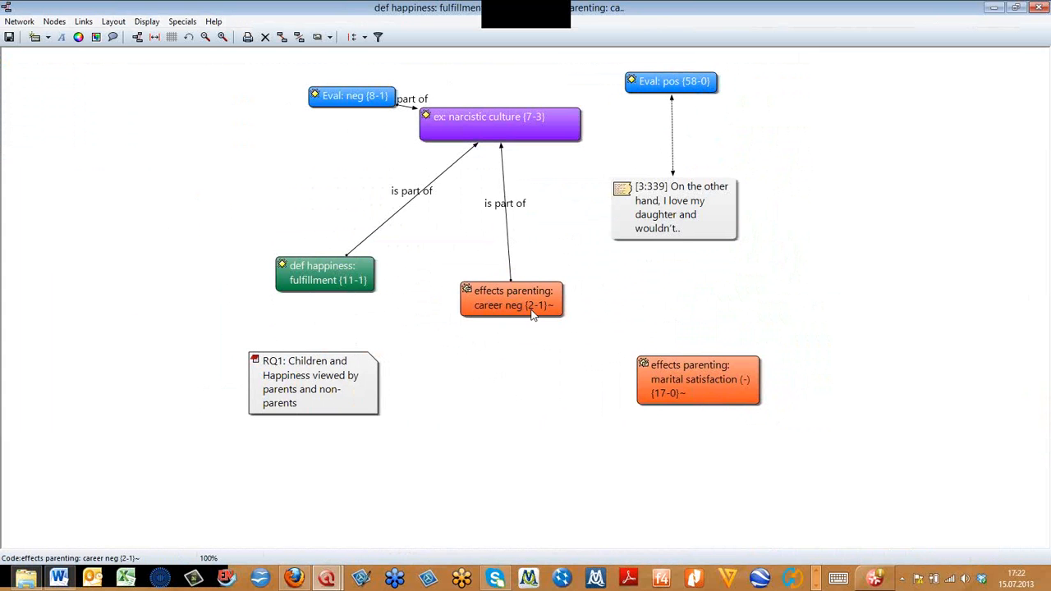
# - Import the neighboring quotations of career neg, placing 3:388 below that node and 3:39 beneath Eval: neg
pyautogui.rightClick(482, 296)
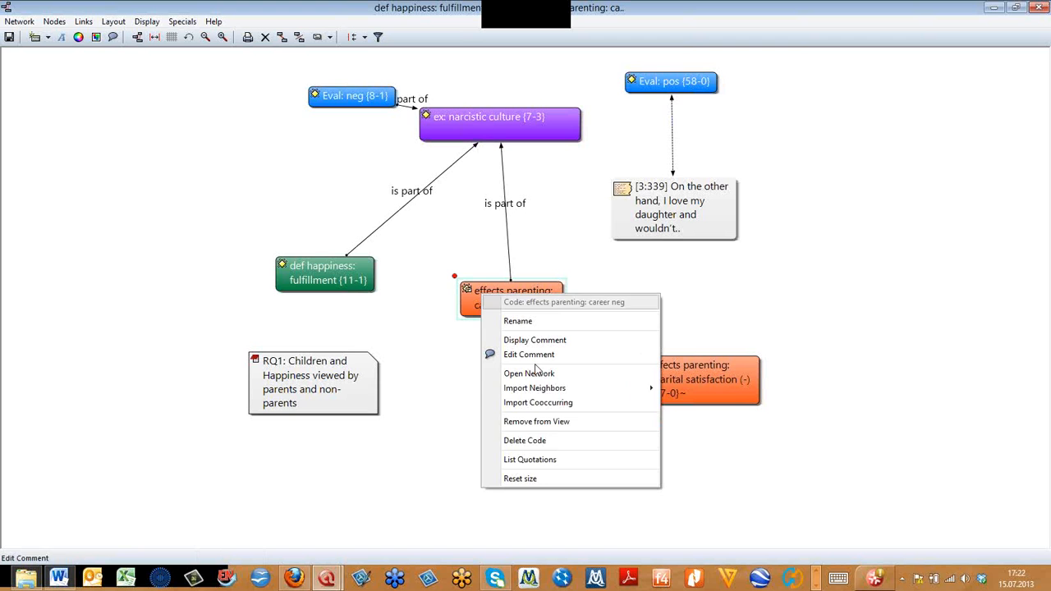
pyautogui.moveTo(566, 393)
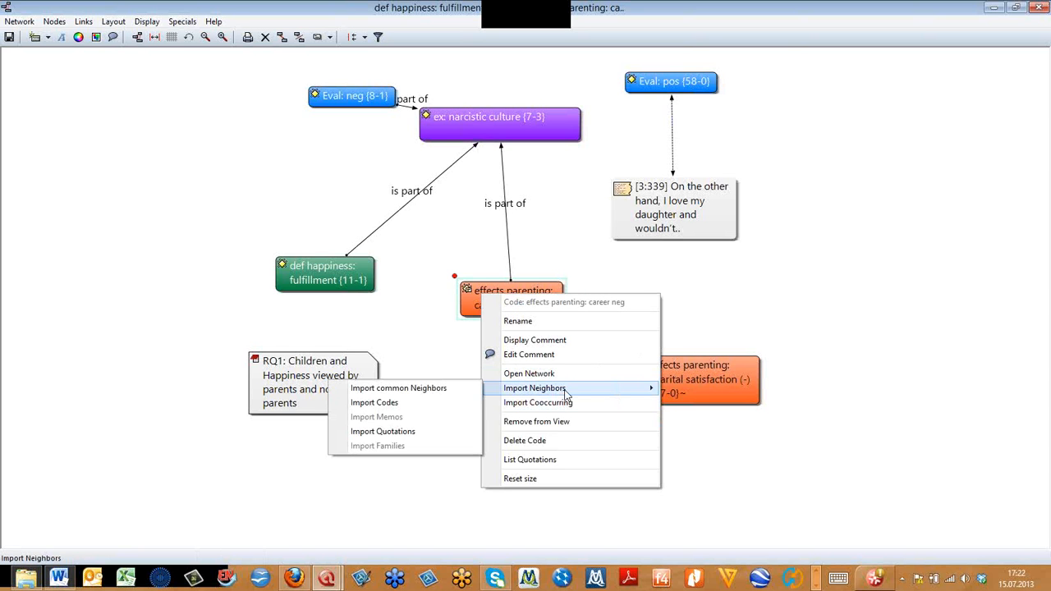
pyautogui.click(432, 434)
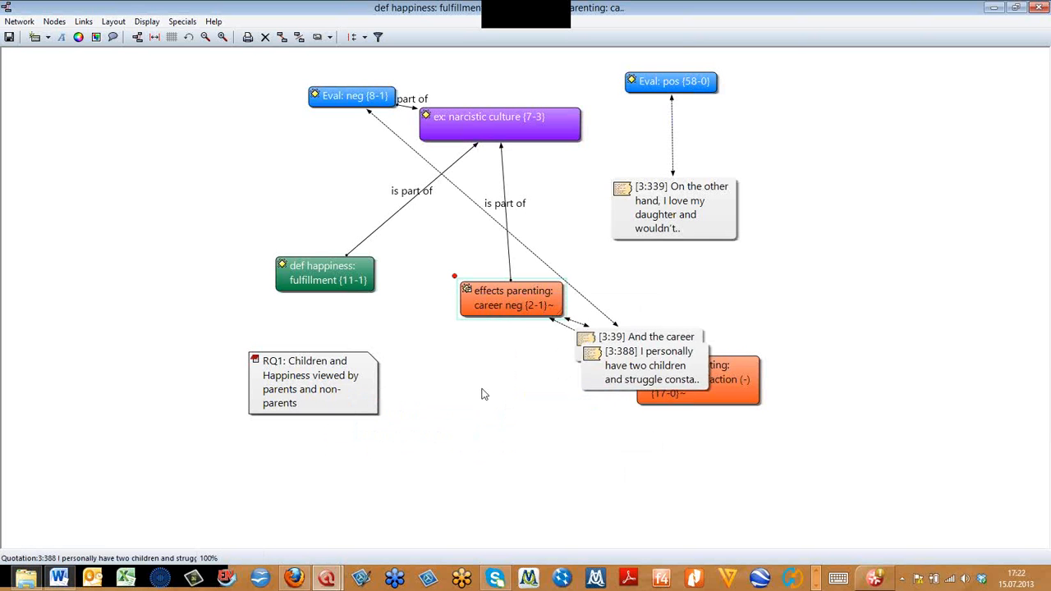
pyautogui.click(450, 420)
pyautogui.moveTo(579, 354); pyautogui.dragTo(212, 183)
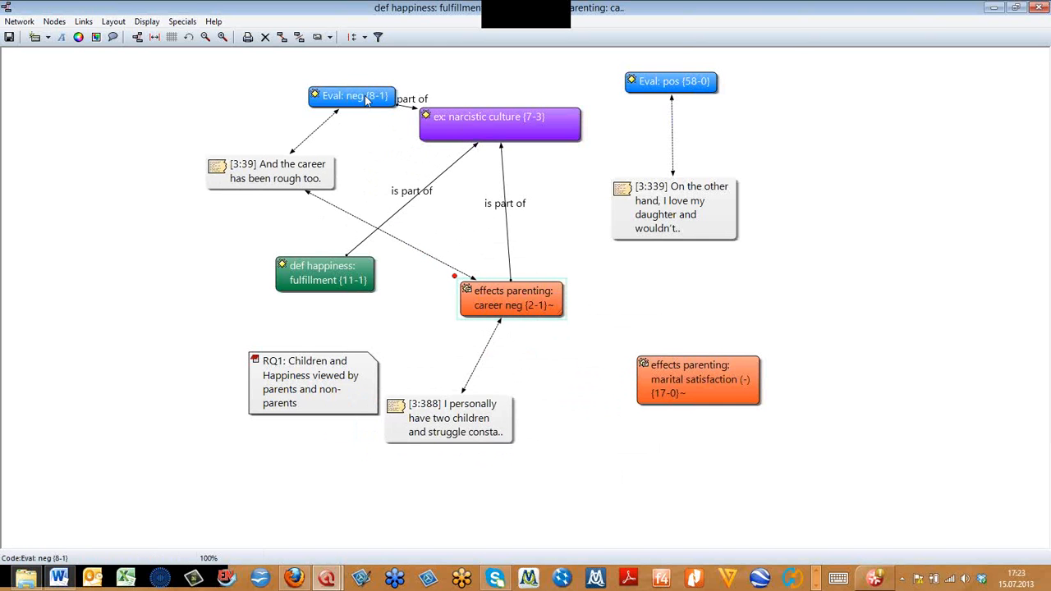
# - Rearrange the network with Eval: neg and fulfillment side by side above narcistic culture, untangling their links
pyautogui.moveTo(356, 97); pyautogui.dragTo(353, 83)
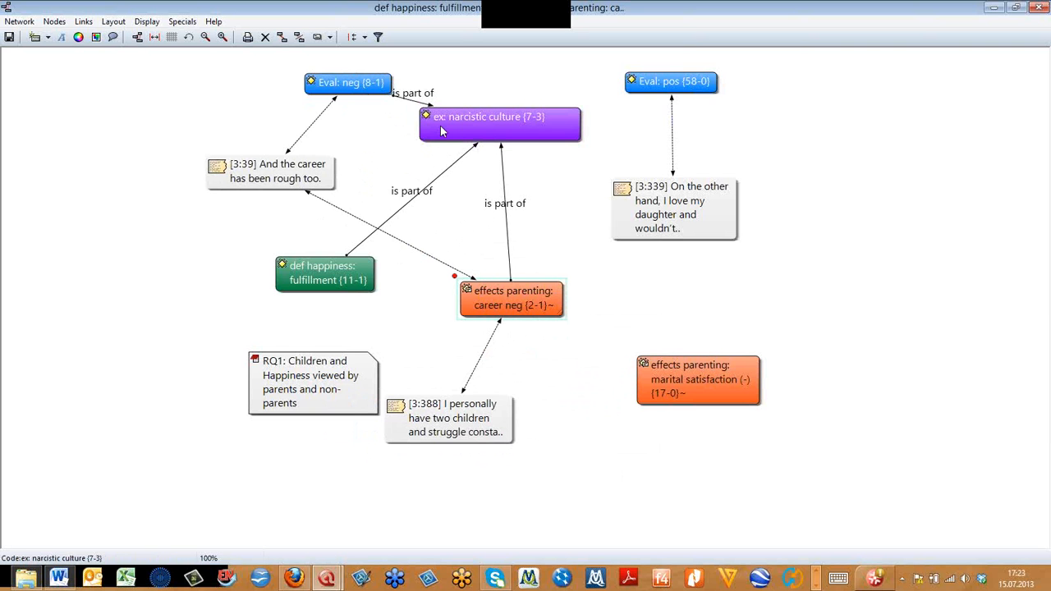
pyautogui.moveTo(459, 136); pyautogui.dragTo(474, 143)
pyautogui.moveTo(372, 82); pyautogui.dragTo(326, 77)
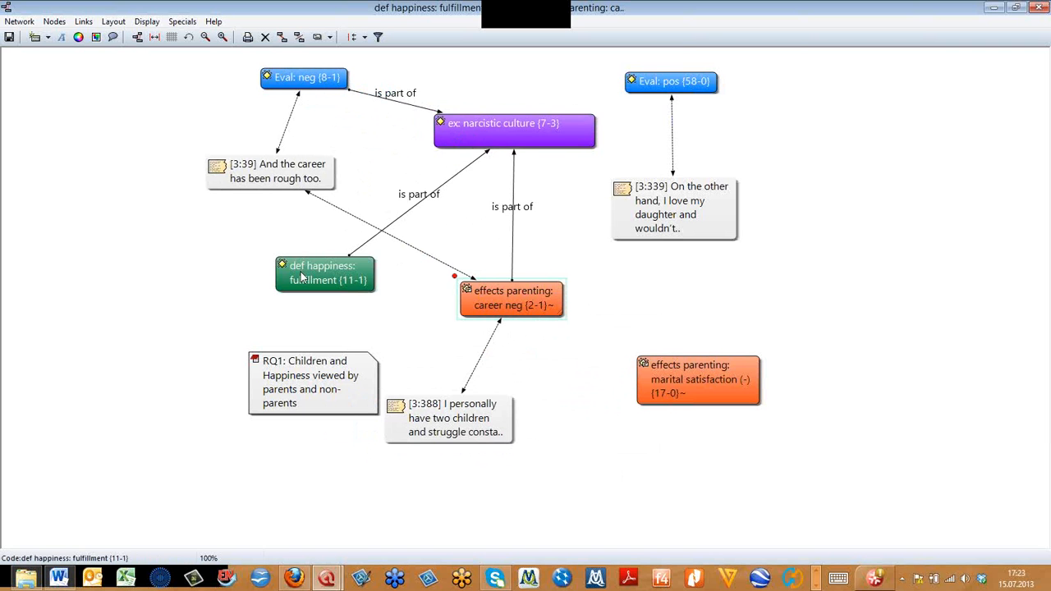
pyautogui.moveTo(312, 269); pyautogui.dragTo(525, 78)
pyautogui.moveTo(505, 123); pyautogui.dragTo(456, 182)
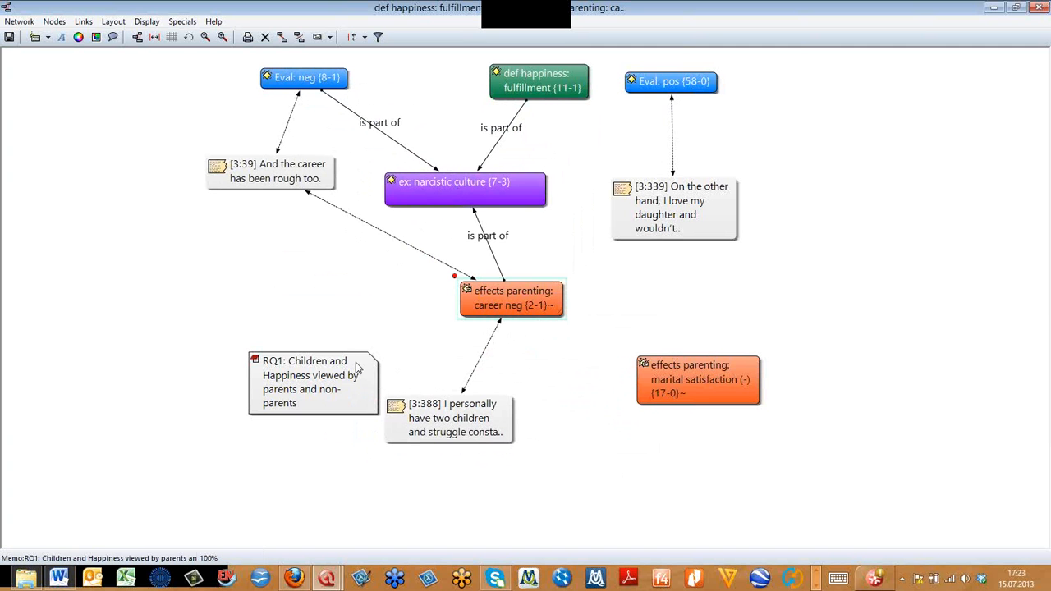
# - Link the RQ1 memo to career neg and quotation 3:388, spacing these nodes and marital satisfaction (-) farther apart
pyautogui.moveTo(314, 366); pyautogui.dragTo(293, 343)
pyautogui.click(231, 339)
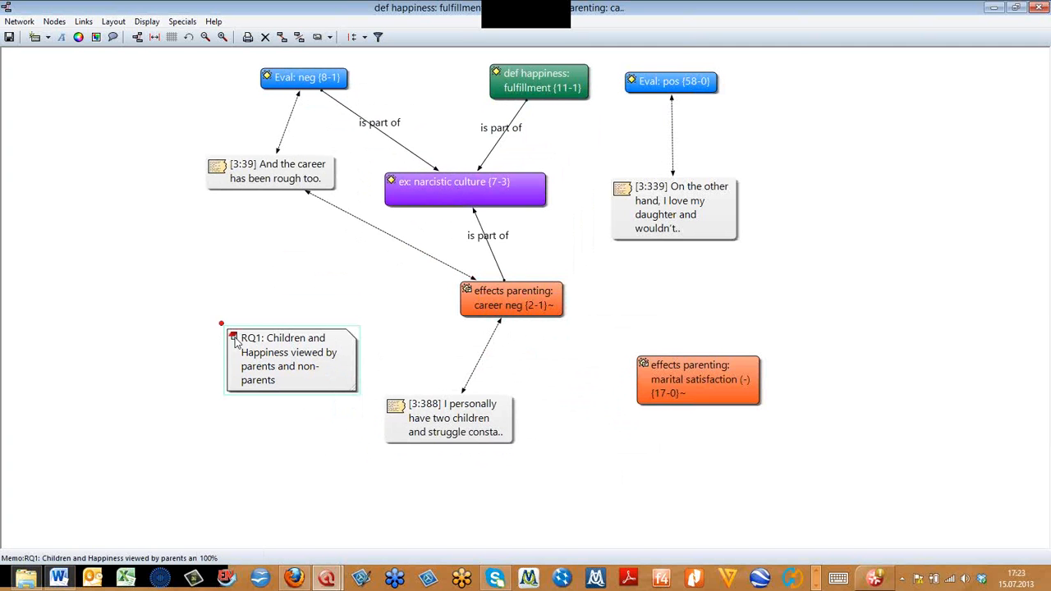
pyautogui.moveTo(221, 323); pyautogui.dragTo(507, 306)
pyautogui.moveTo(221, 322); pyautogui.dragTo(435, 440)
pyautogui.moveTo(462, 435); pyautogui.dragTo(480, 510)
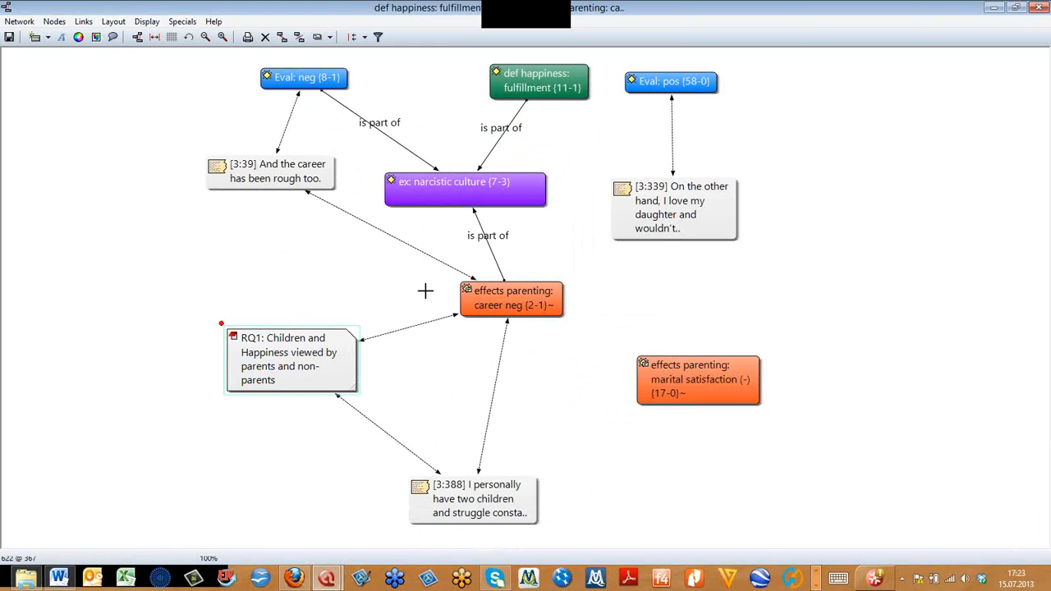
pyautogui.moveTo(506, 300); pyautogui.dragTo(477, 320)
pyautogui.moveTo(690, 397); pyautogui.dragTo(718, 409)
# - Link quotation 3:388 to quotation 3:339 with the discusses relation and shift 3:388 farther away from the RQ1 memo
pyautogui.click(497, 504)
pyautogui.moveTo(403, 475); pyautogui.dragTo(659, 220)
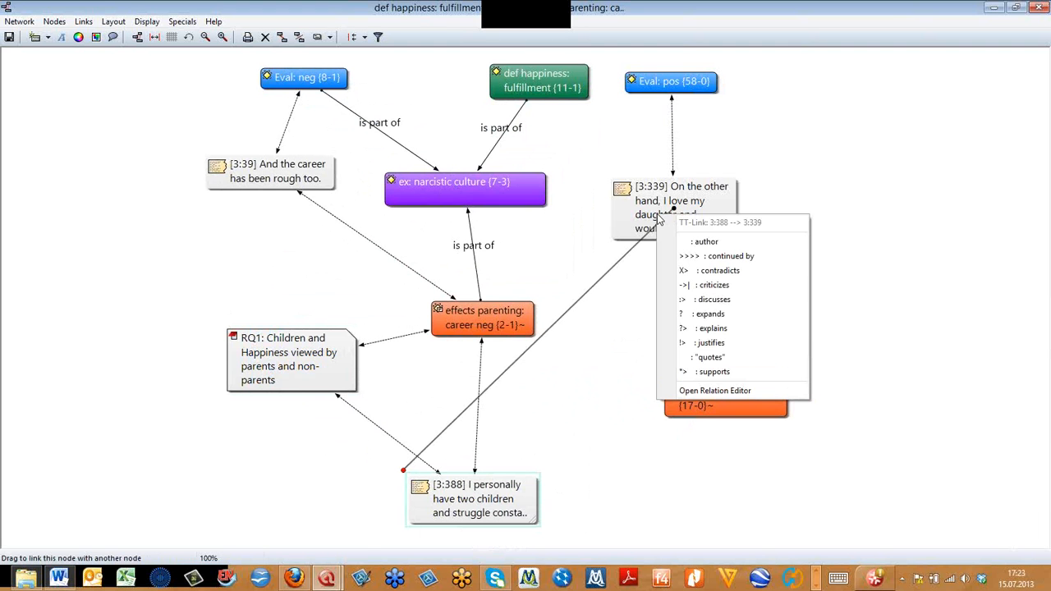
pyautogui.click(762, 299)
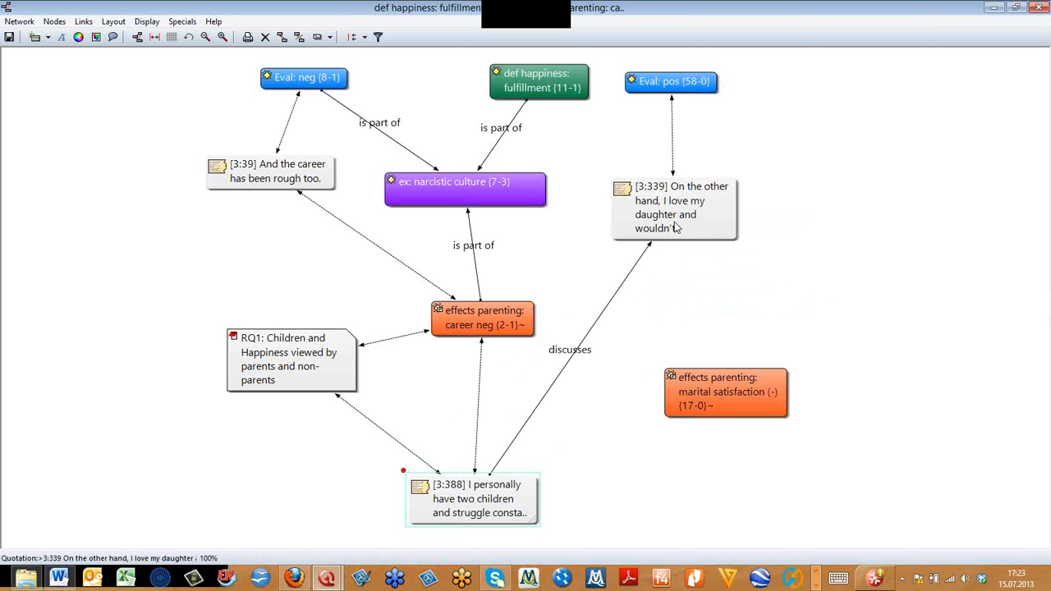
pyautogui.click(494, 495)
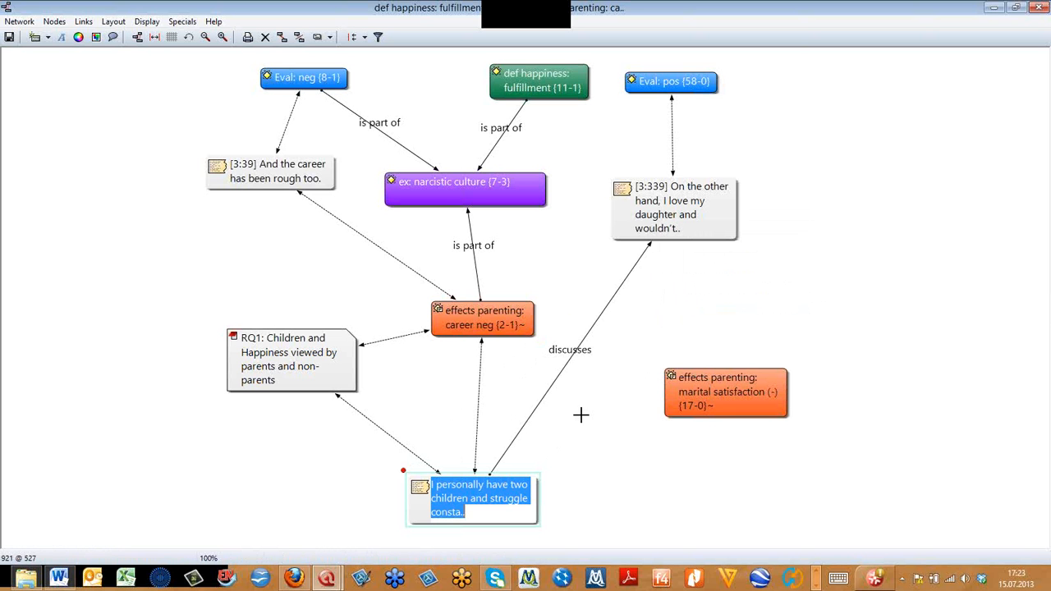
pyautogui.click(547, 471)
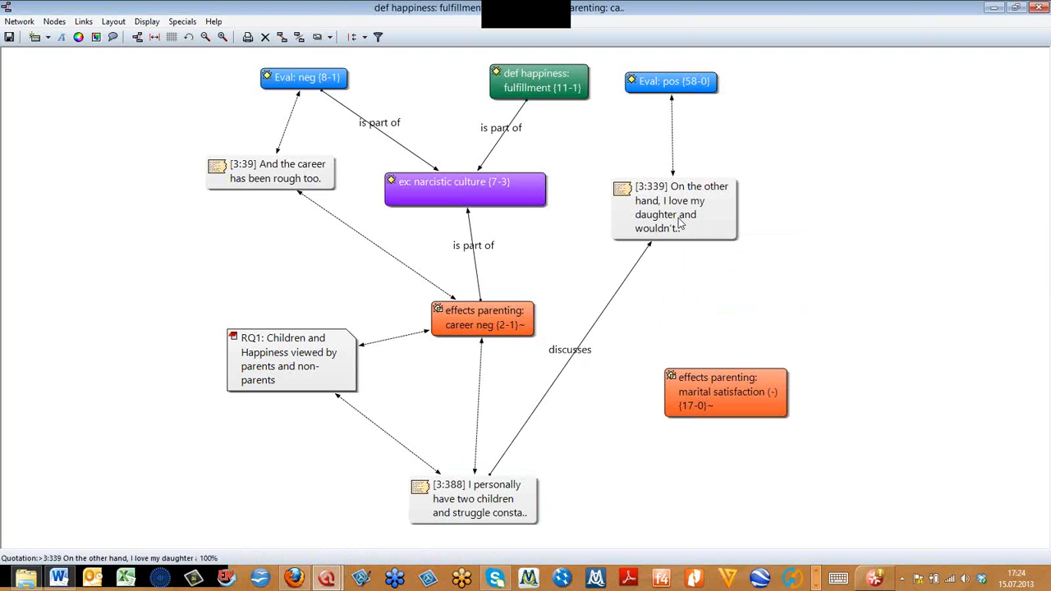
pyautogui.moveTo(511, 492); pyautogui.dragTo(573, 487)
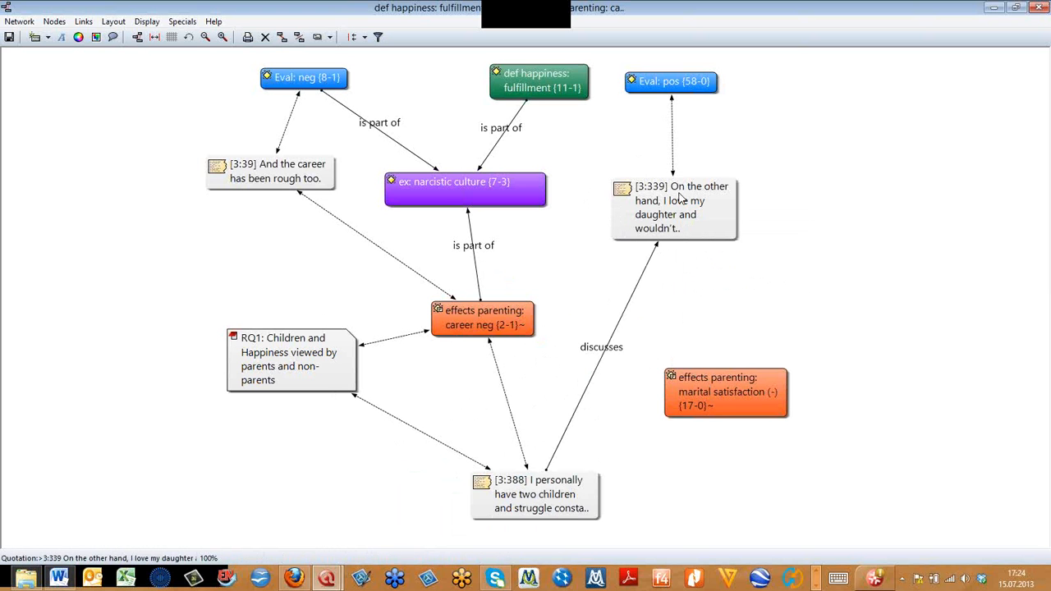
# - Reduce the quotation nodes to their IDs only and reposition quotation 3:388
pyautogui.click(146, 22)
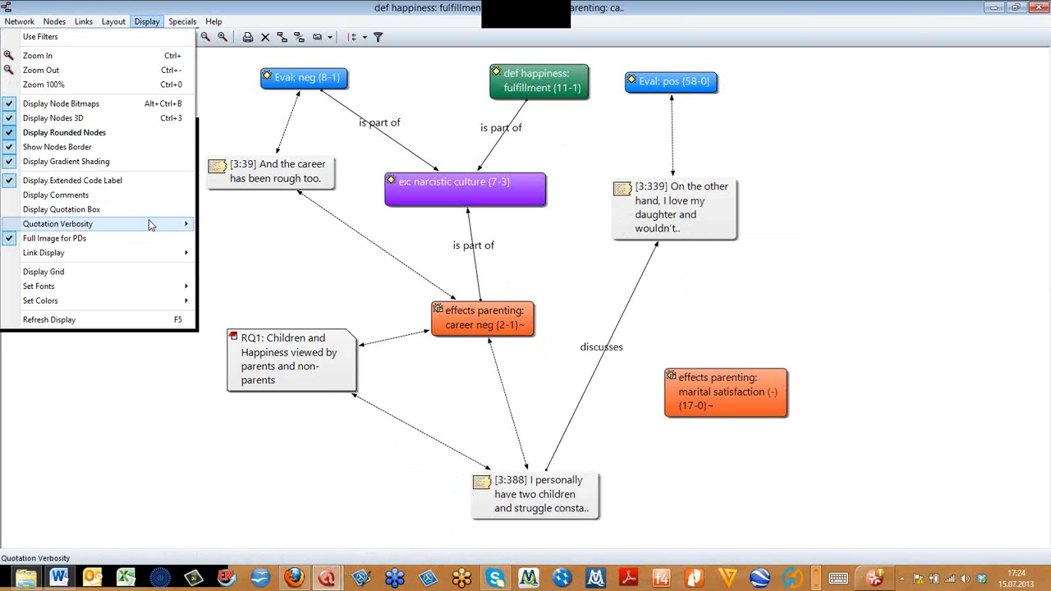
pyautogui.moveTo(152, 224)
pyautogui.click(218, 223)
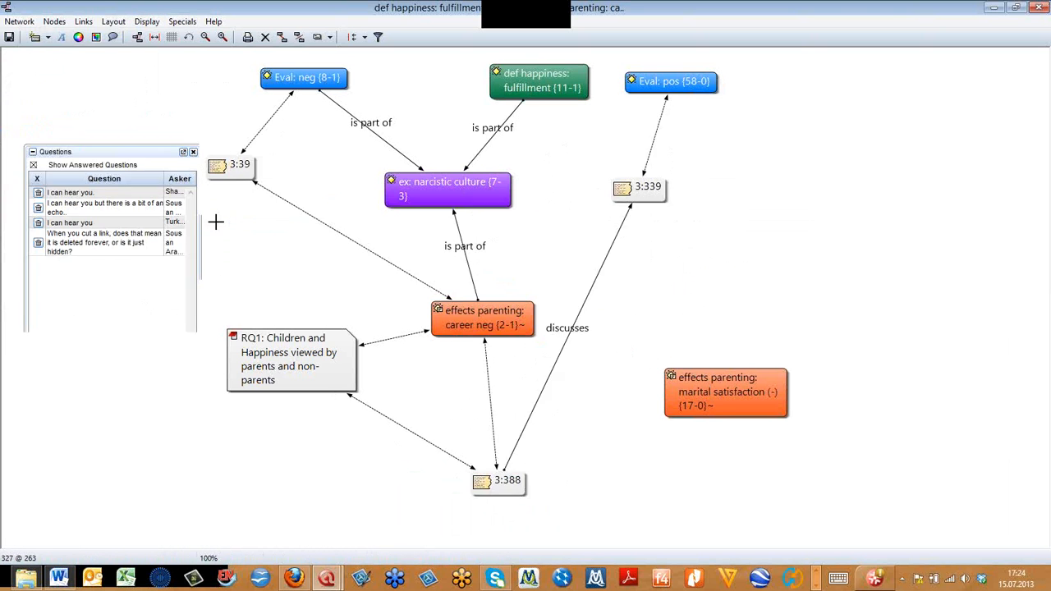
pyautogui.moveTo(526, 503); pyautogui.dragTo(574, 471)
# - Set the quotation verbosity to show each quotation's title with its full text, and widen the quotation 3:339 node
pyautogui.click(144, 22)
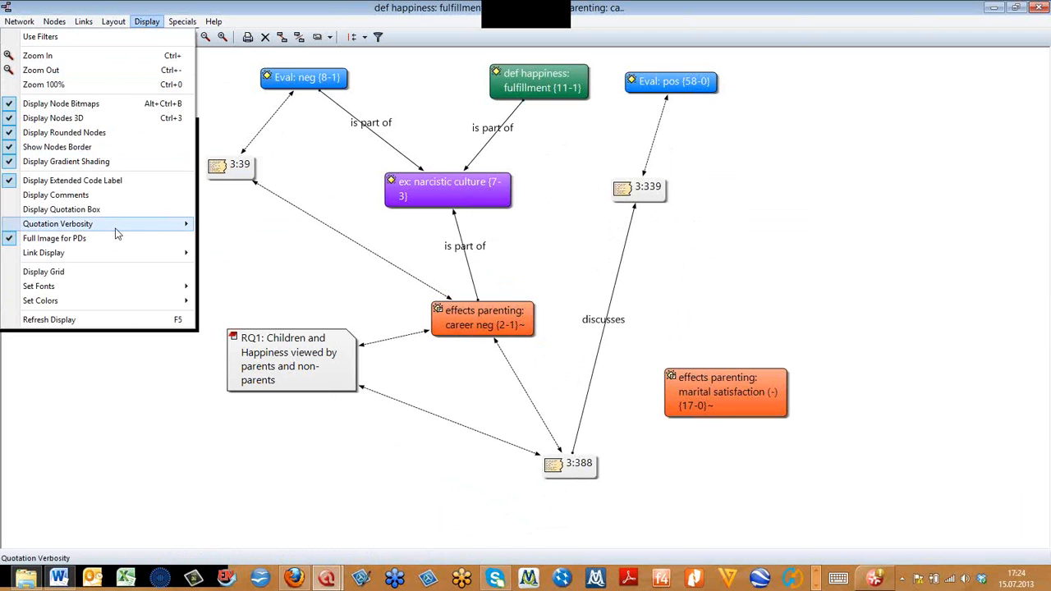
pyautogui.moveTo(123, 223)
pyautogui.click(242, 267)
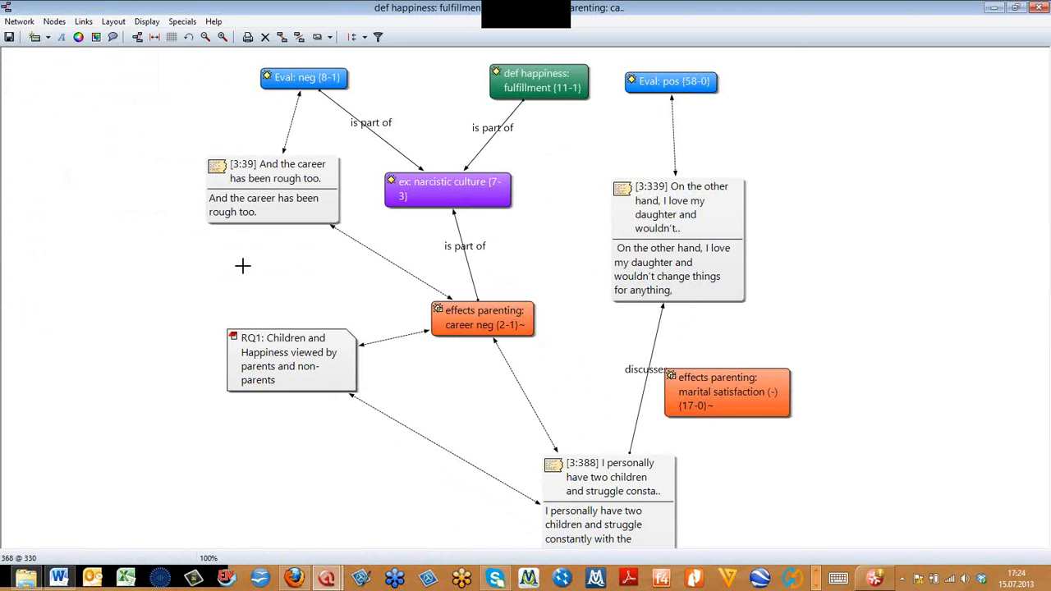
pyautogui.click(685, 296)
pyautogui.moveTo(742, 297); pyautogui.dragTo(812, 280)
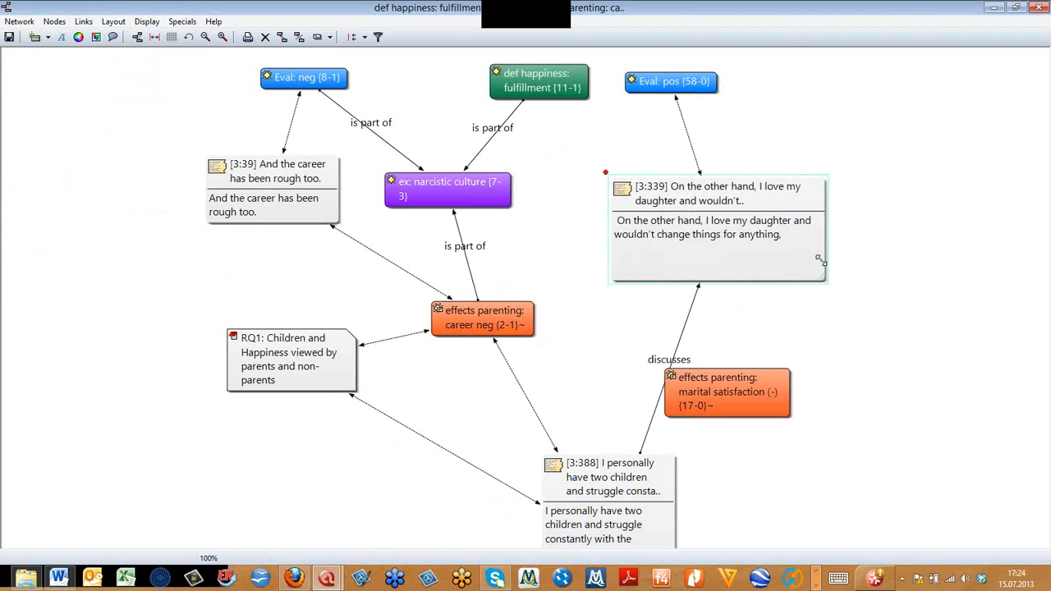
# - Widen the quotation 3:388 node so its full text fits, and place it below effects parenting: career neg
pyautogui.moveTo(639, 484); pyautogui.dragTo(606, 312)
pyautogui.click(580, 446)
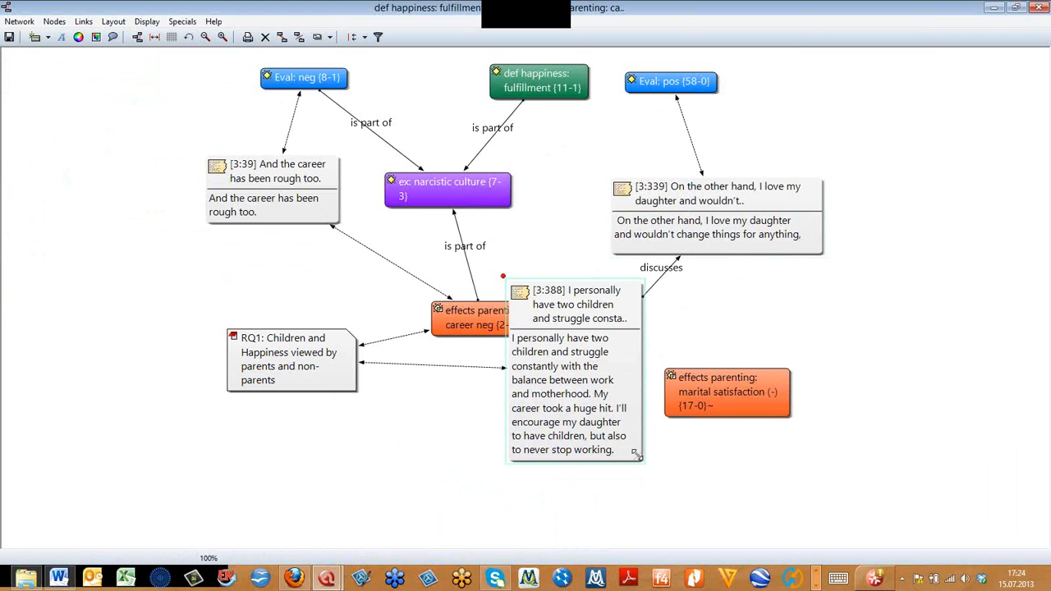
pyautogui.moveTo(644, 452); pyautogui.dragTo(790, 382)
pyautogui.moveTo(633, 315); pyautogui.dragTo(495, 470)
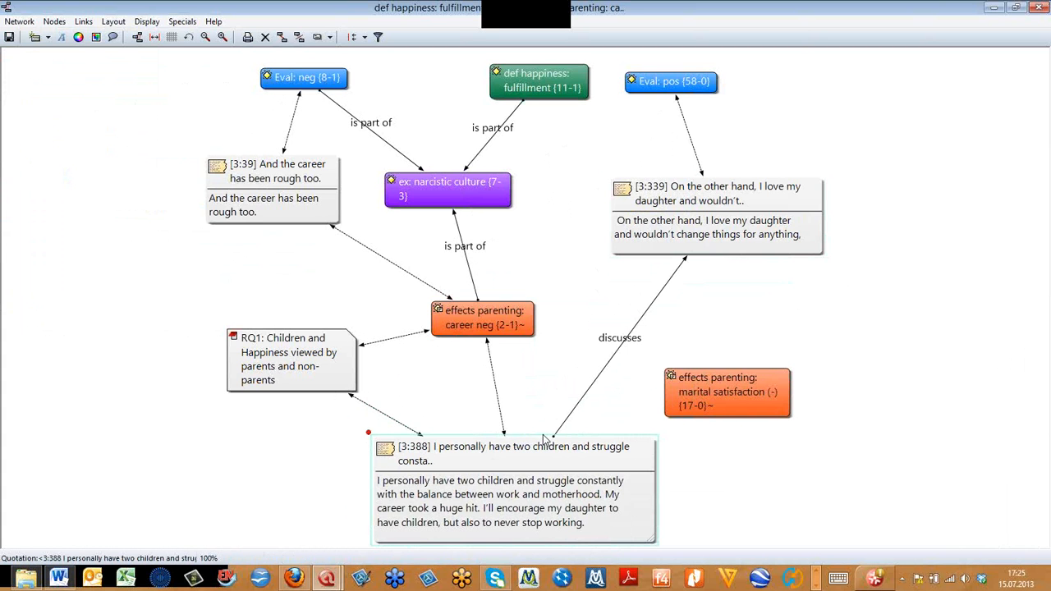
# - List the quotations of effects parenting: marital satisfaction (-), look through them and close the list
pyautogui.rightClick(741, 391)
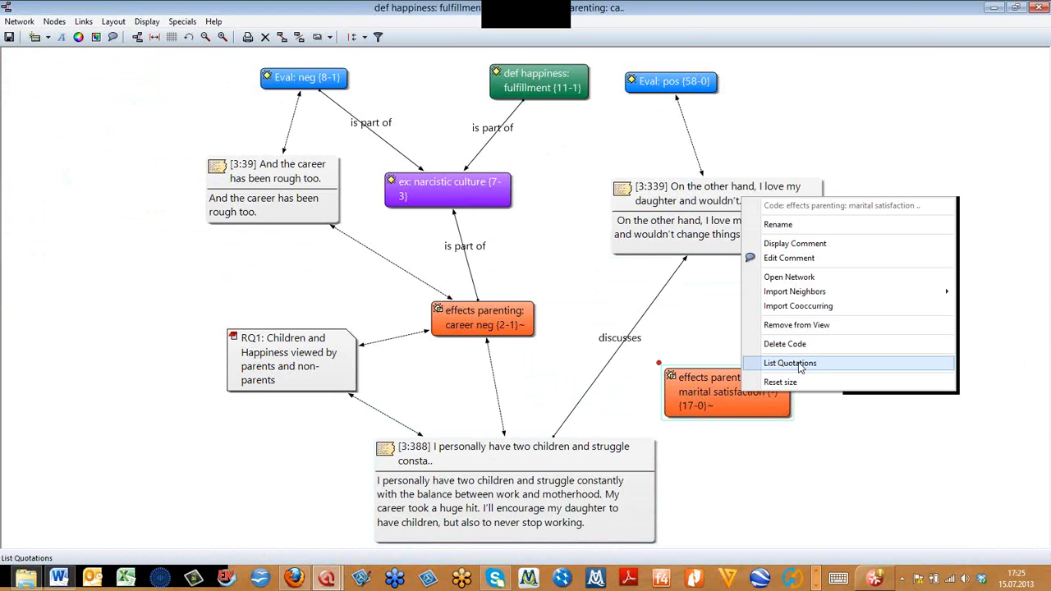
pyautogui.click(800, 367)
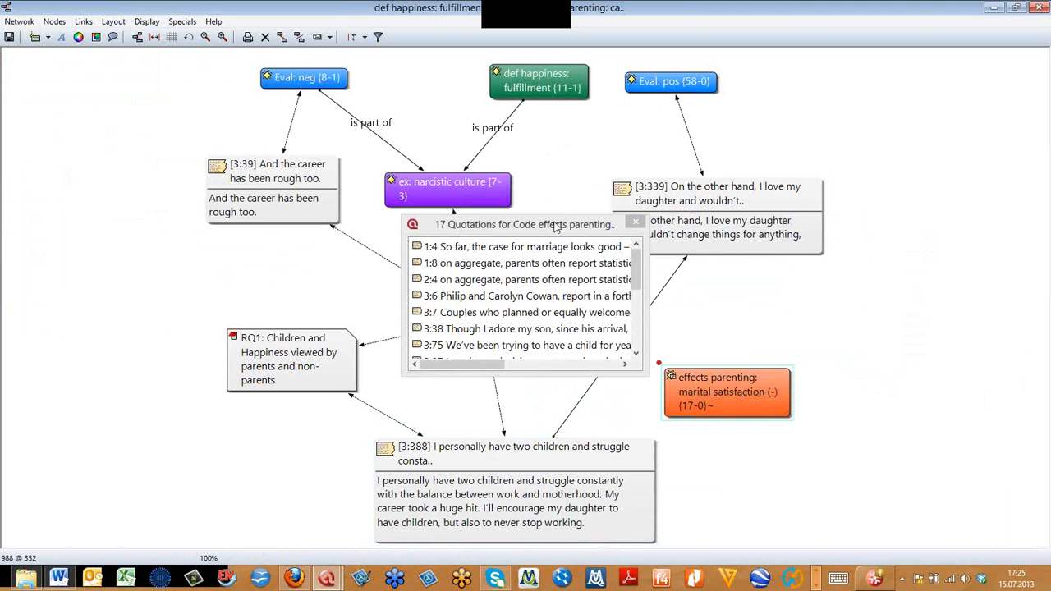
pyautogui.moveTo(556, 227); pyautogui.dragTo(857, 421)
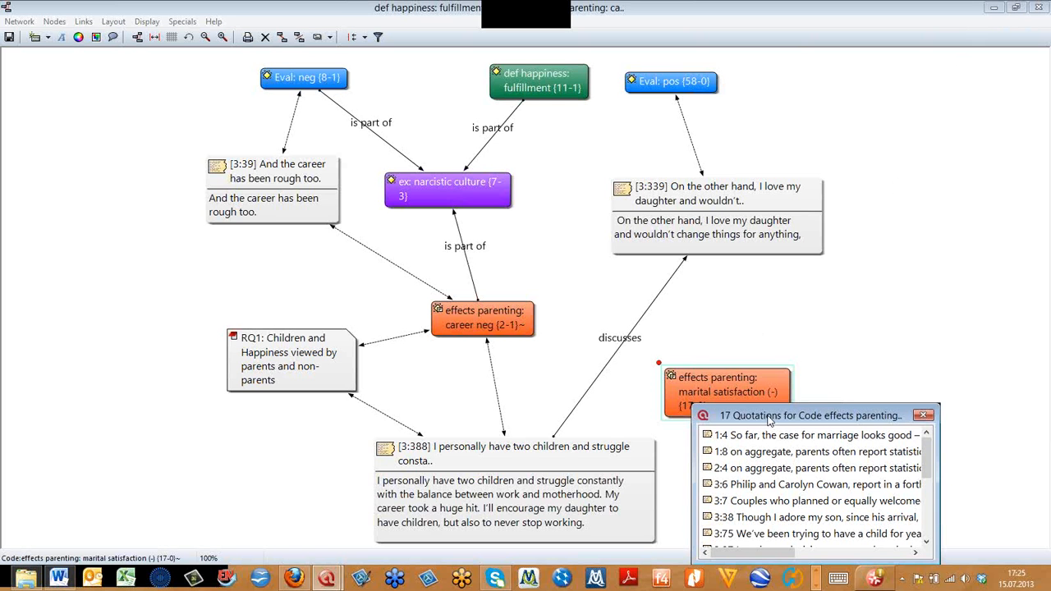
pyautogui.moveTo(772, 420); pyautogui.dragTo(660, 286)
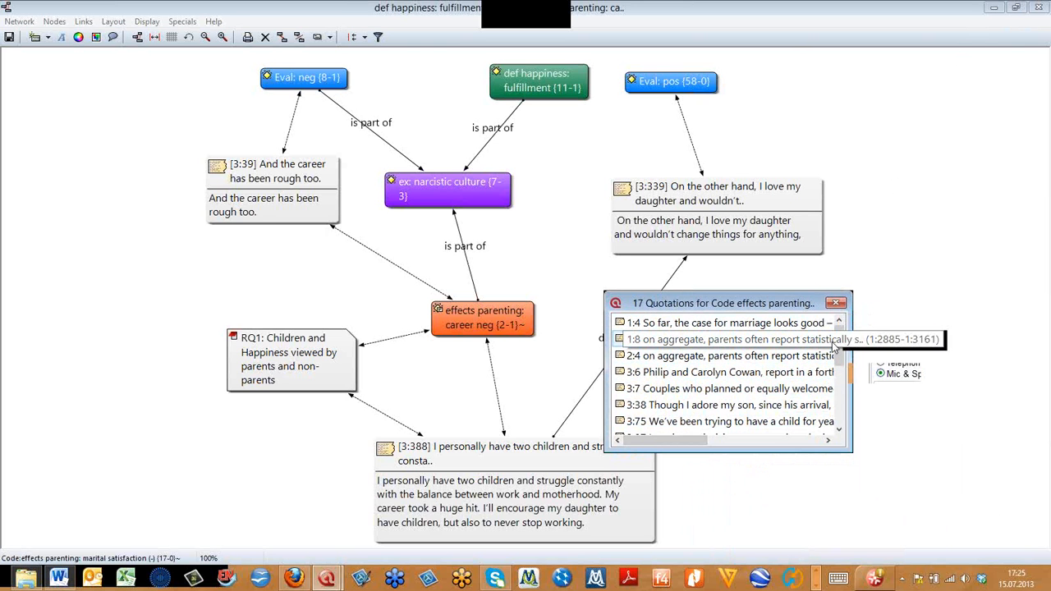
pyautogui.scroll(-1, 841, 369)
pyautogui.scroll(-2, 842, 370)
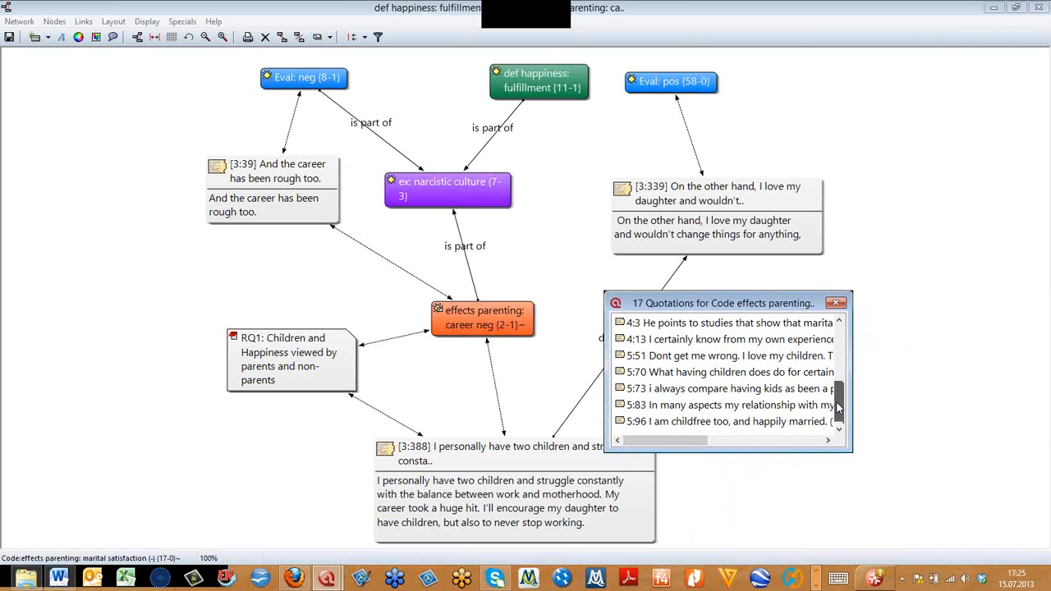
pyautogui.click(837, 302)
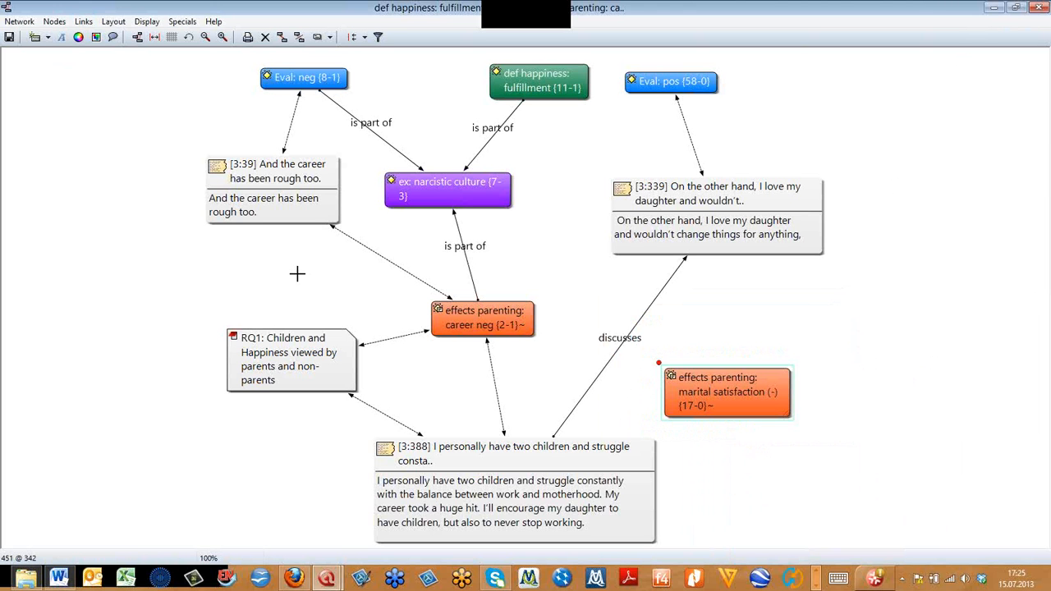
# - Import the code source: appreciating the moment into the network, and move quotation 3:39 down to just above the RQ1 memo
pyautogui.click(54, 22)
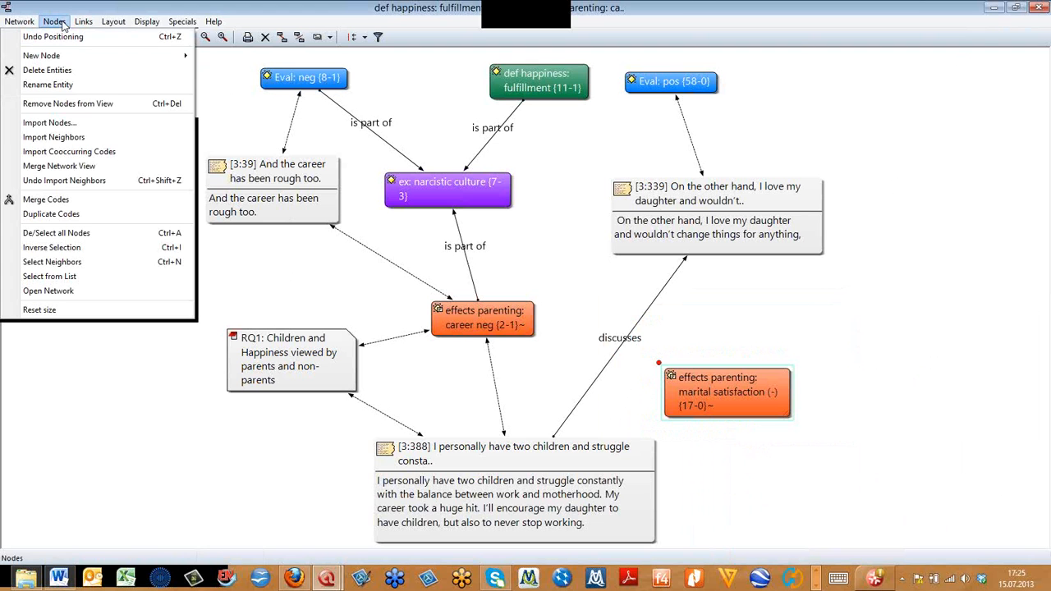
pyautogui.click(59, 125)
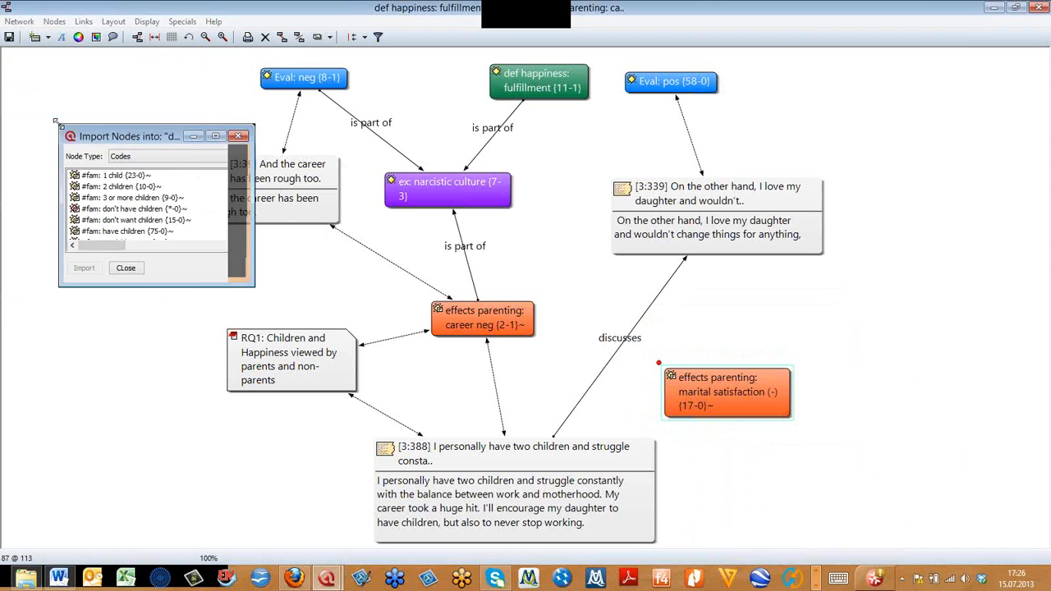
pyautogui.moveTo(147, 138); pyautogui.dragTo(202, 51)
pyautogui.click(297, 68)
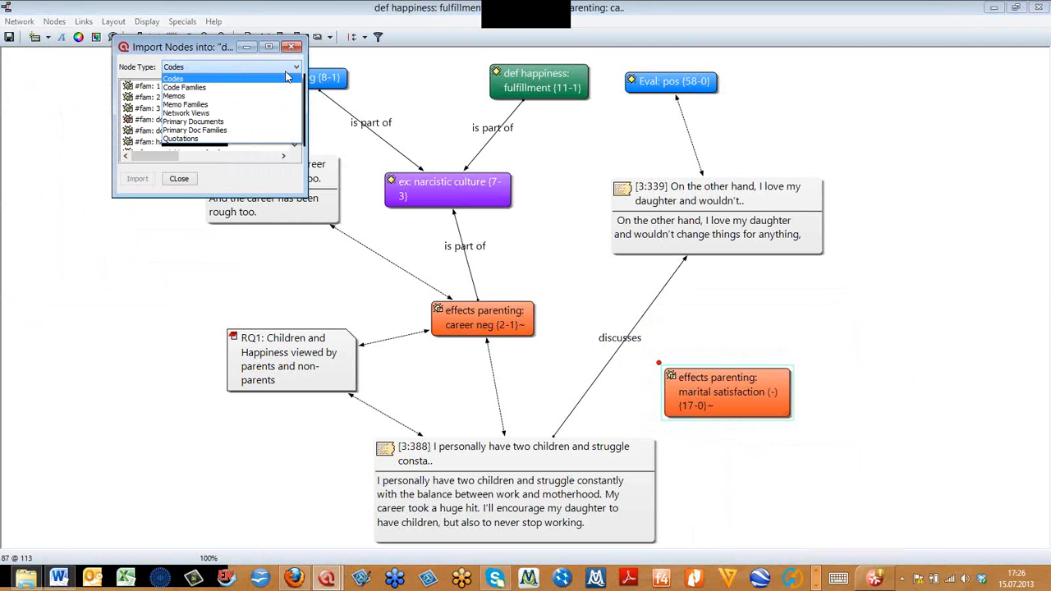
pyautogui.click(168, 80)
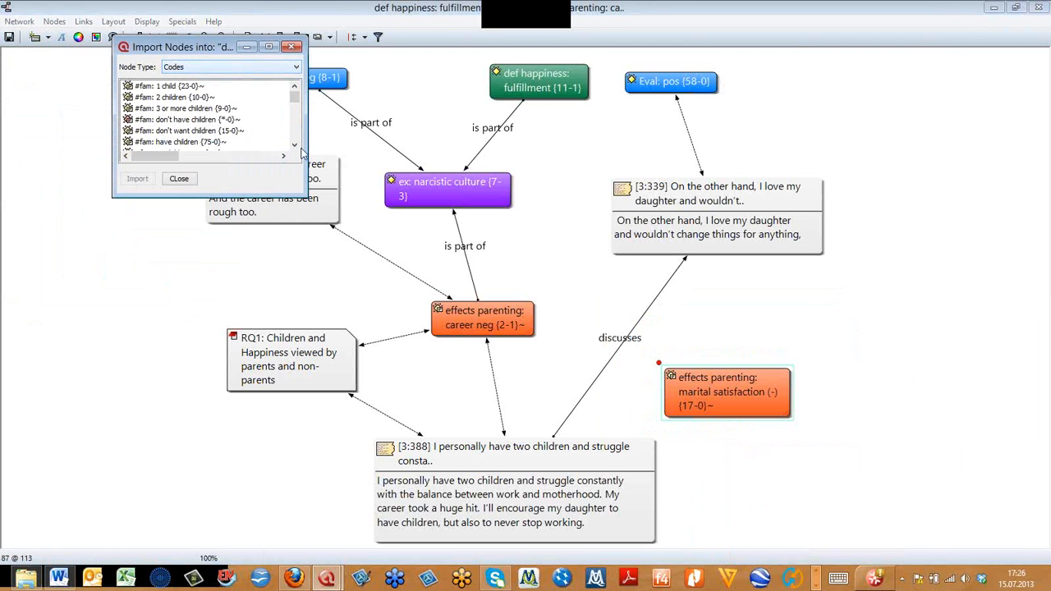
pyautogui.click(266, 138)
pyautogui.press('s')
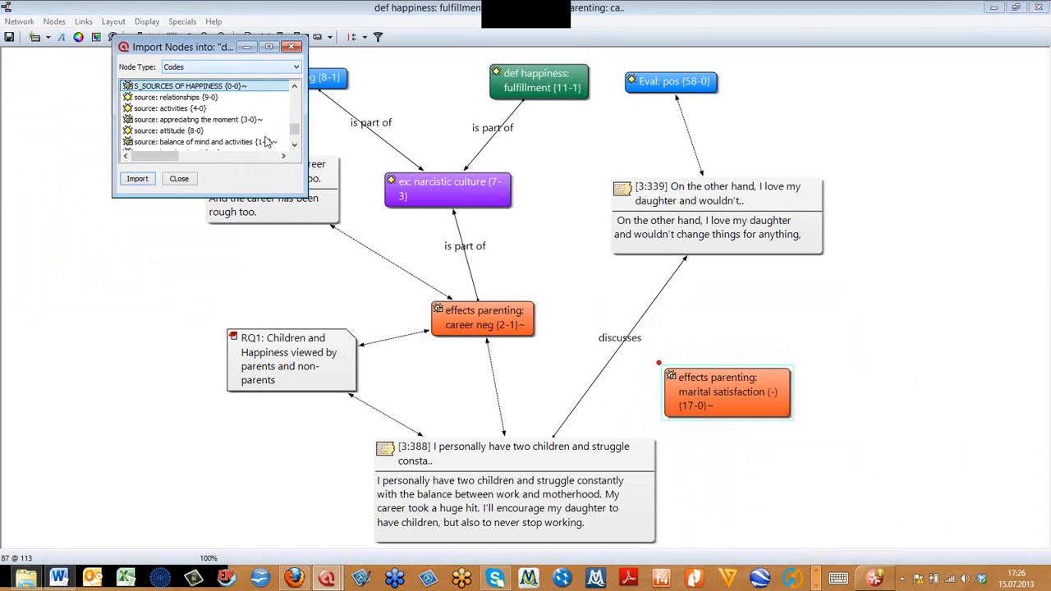
pyautogui.click(216, 121)
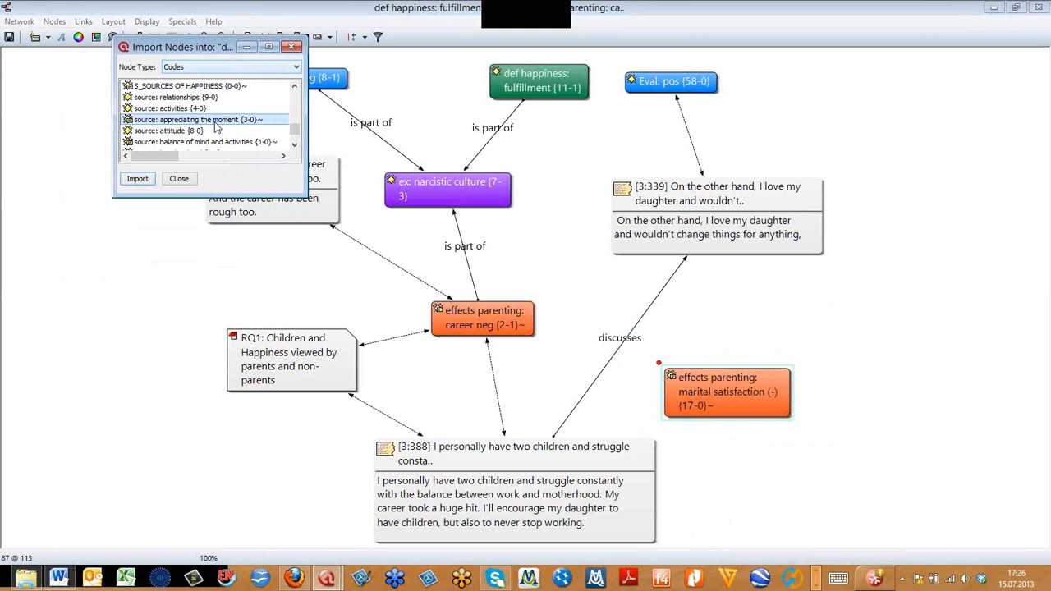
pyautogui.moveTo(317, 174); pyautogui.dragTo(353, 259)
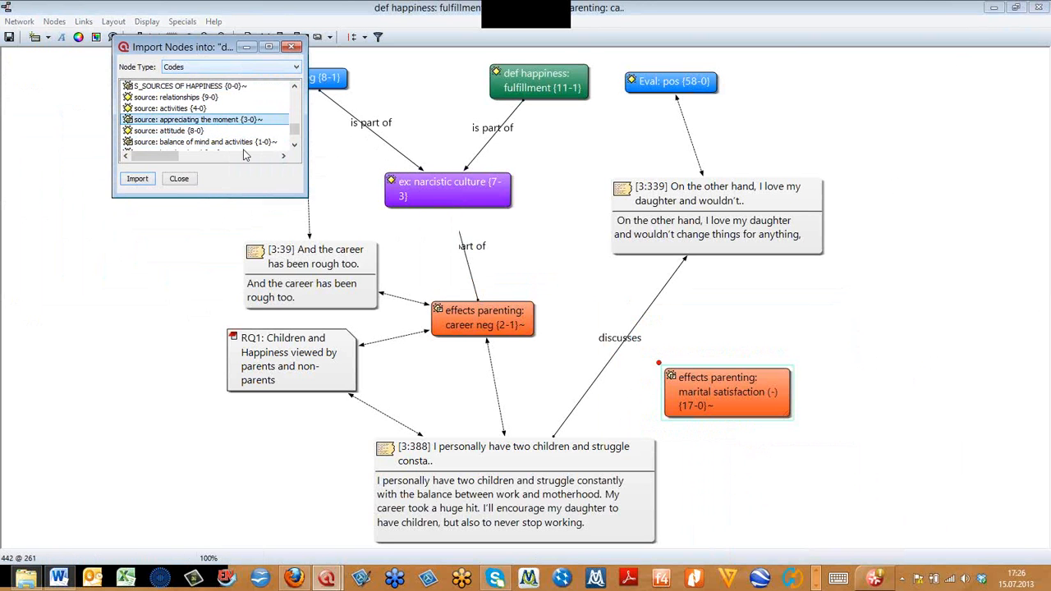
pyautogui.moveTo(220, 48); pyautogui.dragTo(289, 40)
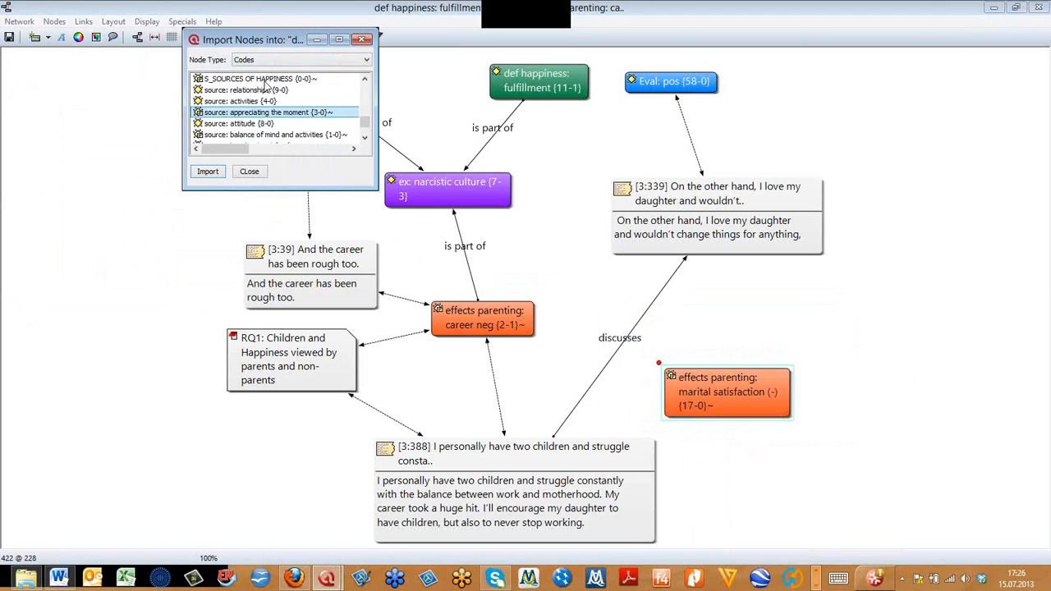
pyautogui.click(211, 172)
pyautogui.click(94, 85)
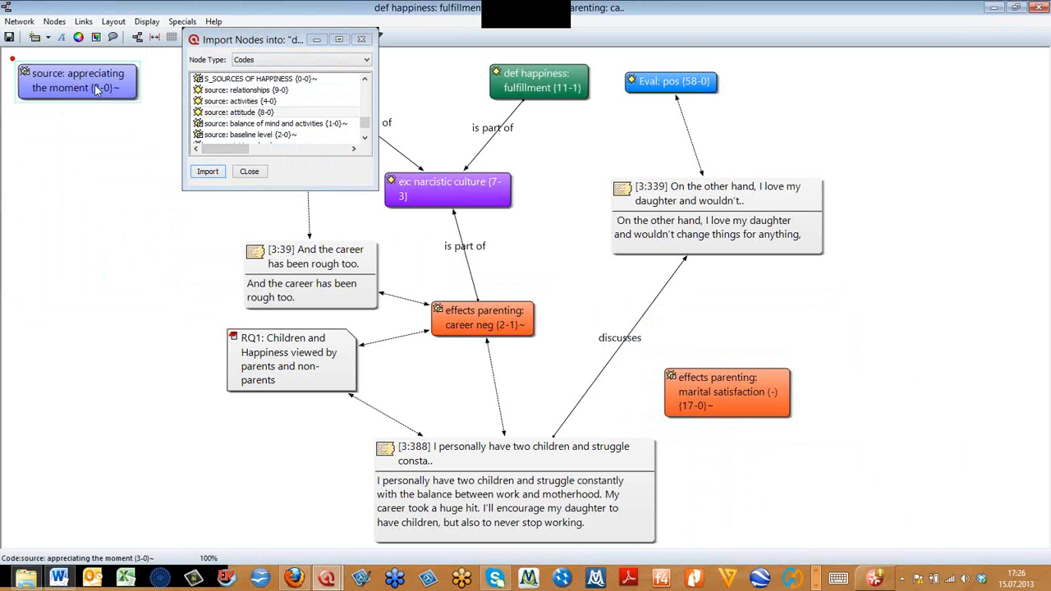
# - List the quotations of the code source: appreciating the moment, review them and close the list
pyautogui.rightClick(126, 85)
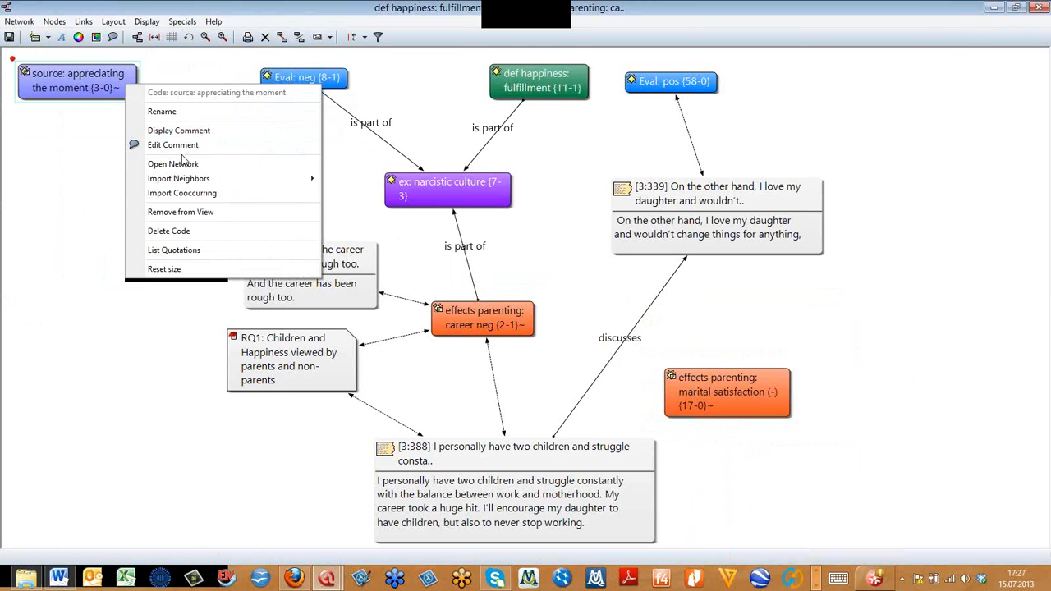
pyautogui.click(173, 249)
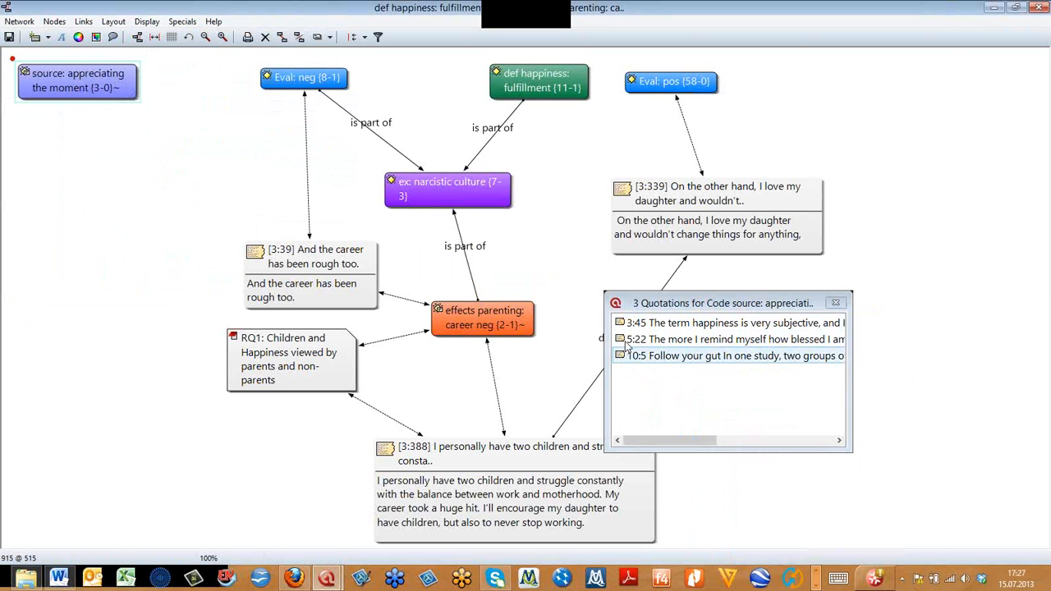
pyautogui.click(836, 302)
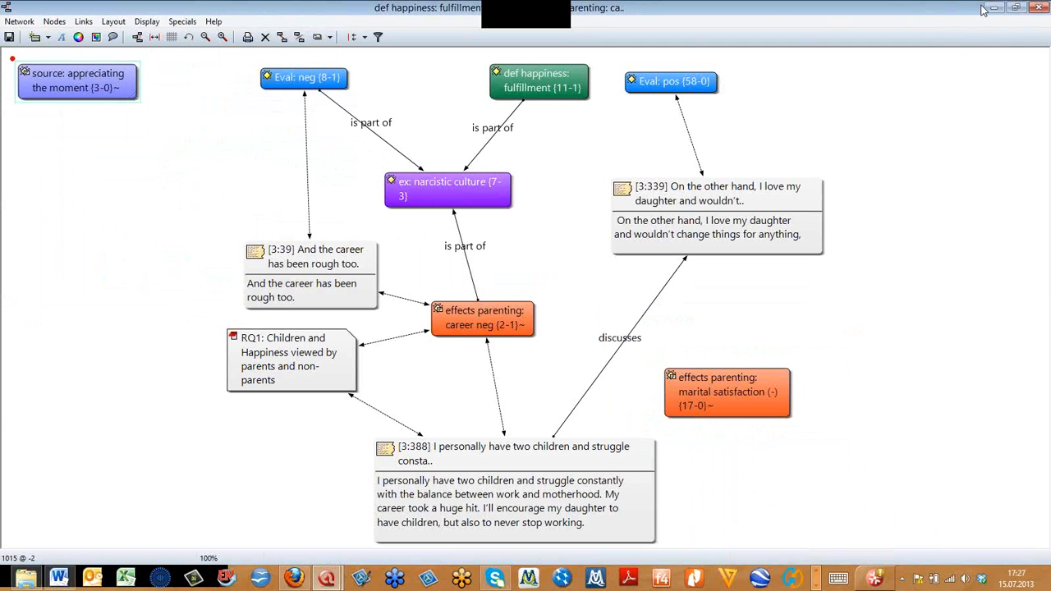
# - Shrink the network view to a smaller window and load primary document P 5, the NY magazin blog discussion
pyautogui.click(1015, 8)
pyautogui.click(1011, 7)
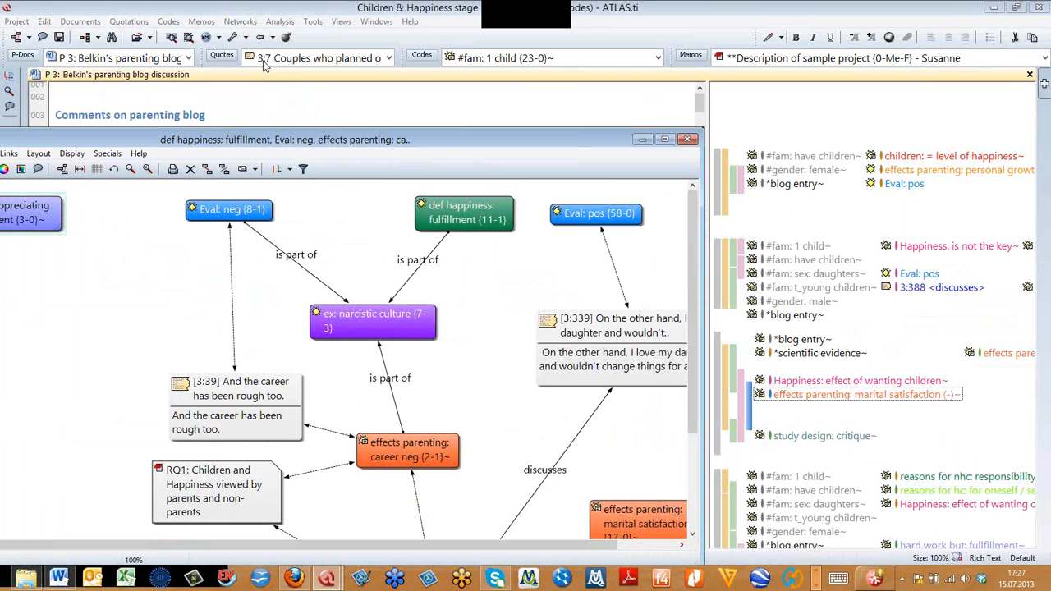
pyautogui.click(188, 58)
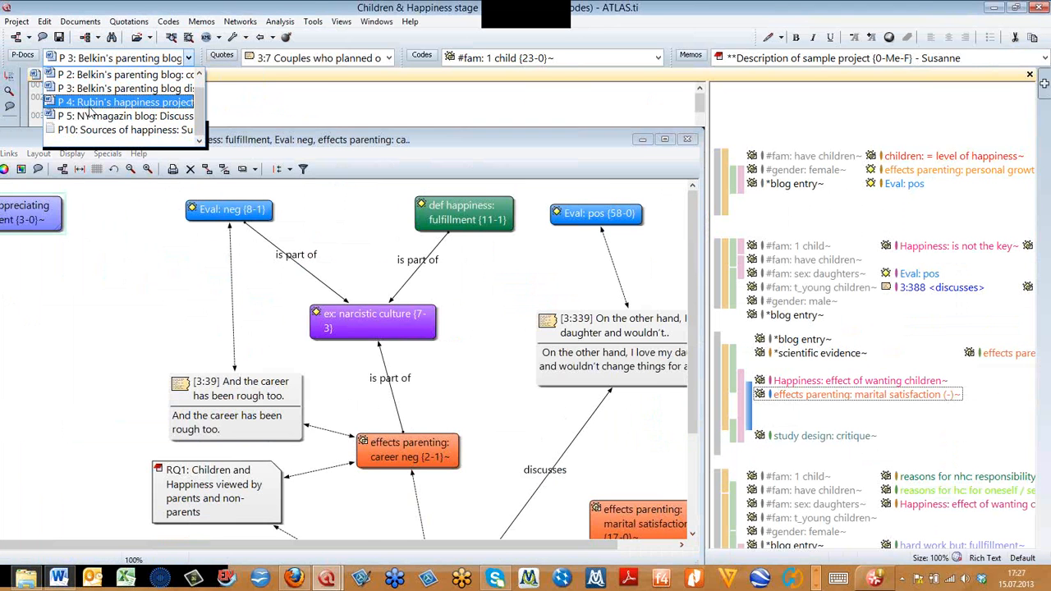
pyautogui.click(82, 121)
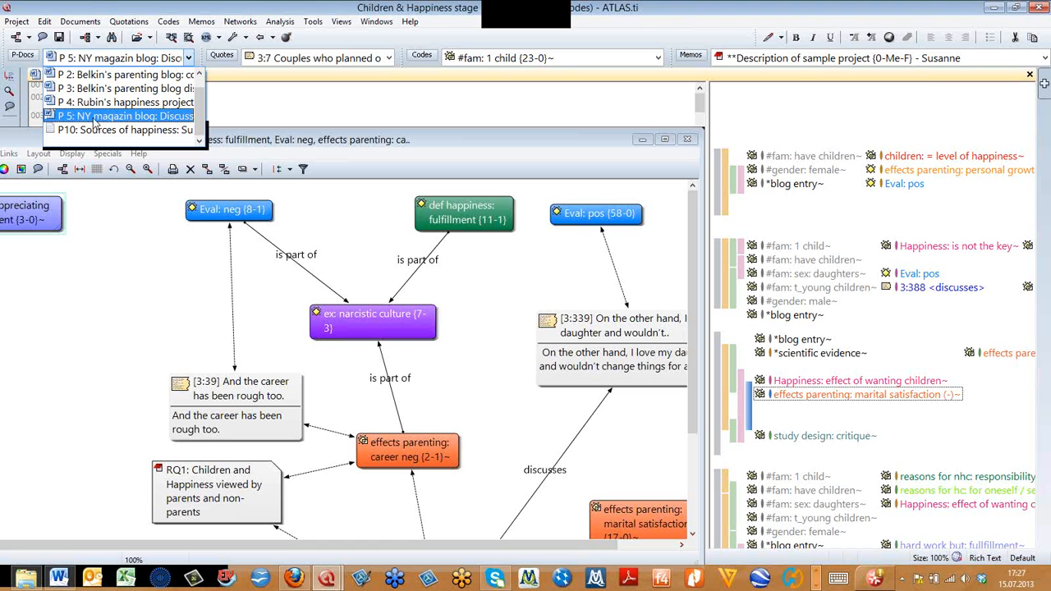
# - Switch back to primary document P 3, Belkin's parenting blog discussion, and maximize the network view
pyautogui.click(283, 109)
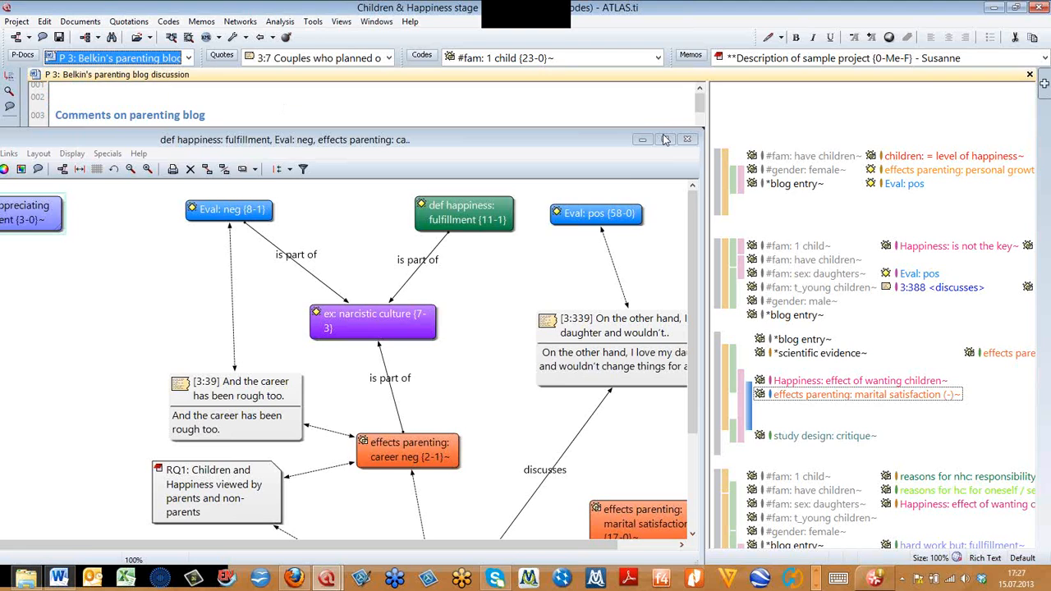
pyautogui.click(665, 139)
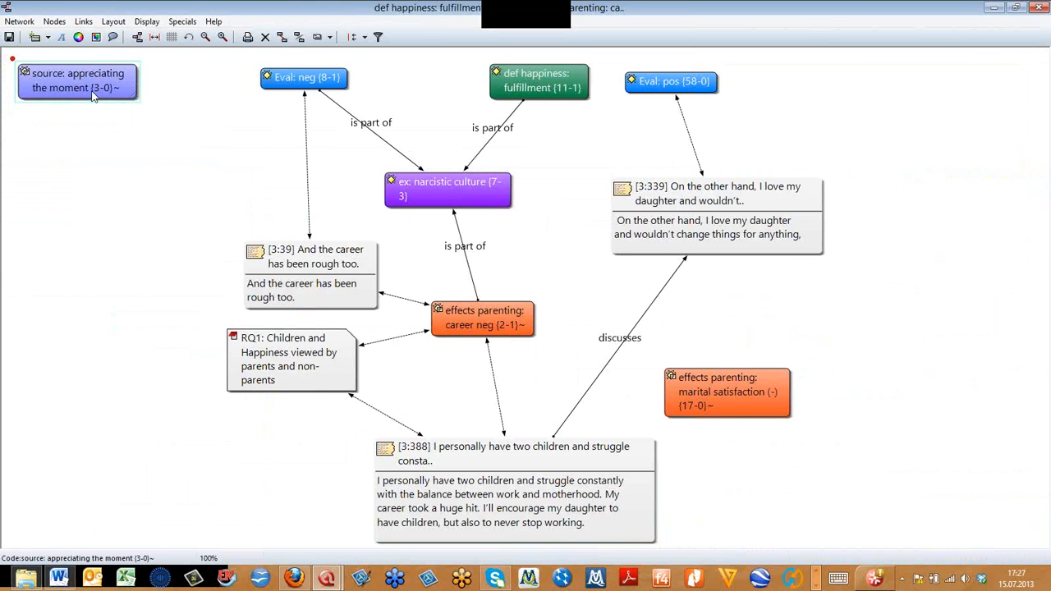
# - Shift the code source: appreciating the moment slightly to the right and show the commands available for it
pyautogui.moveTo(111, 99); pyautogui.dragTo(133, 98)
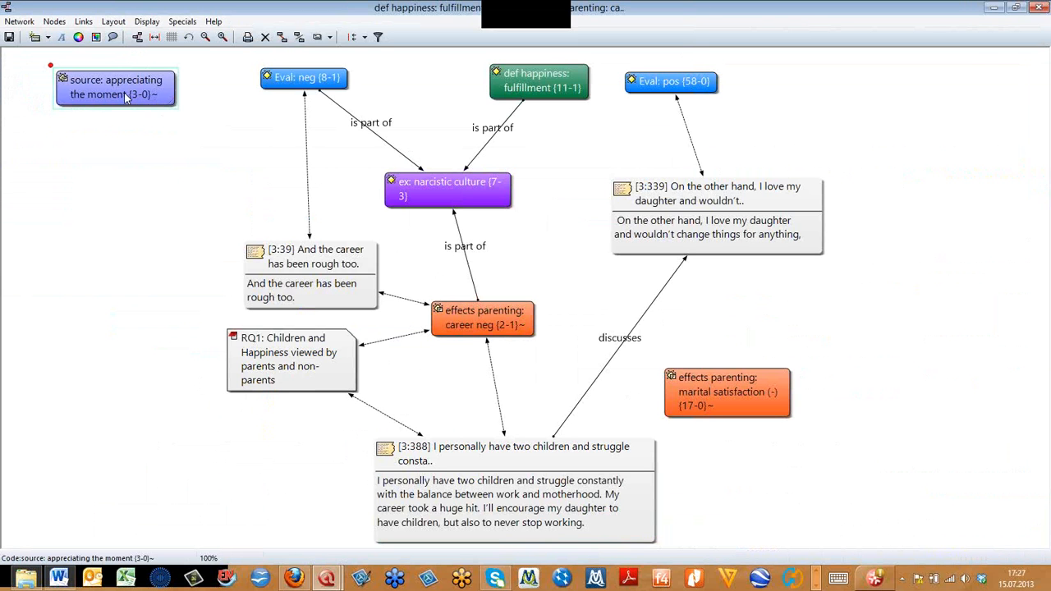
pyautogui.click(125, 94)
pyautogui.click(188, 122)
pyautogui.rightClick(162, 95)
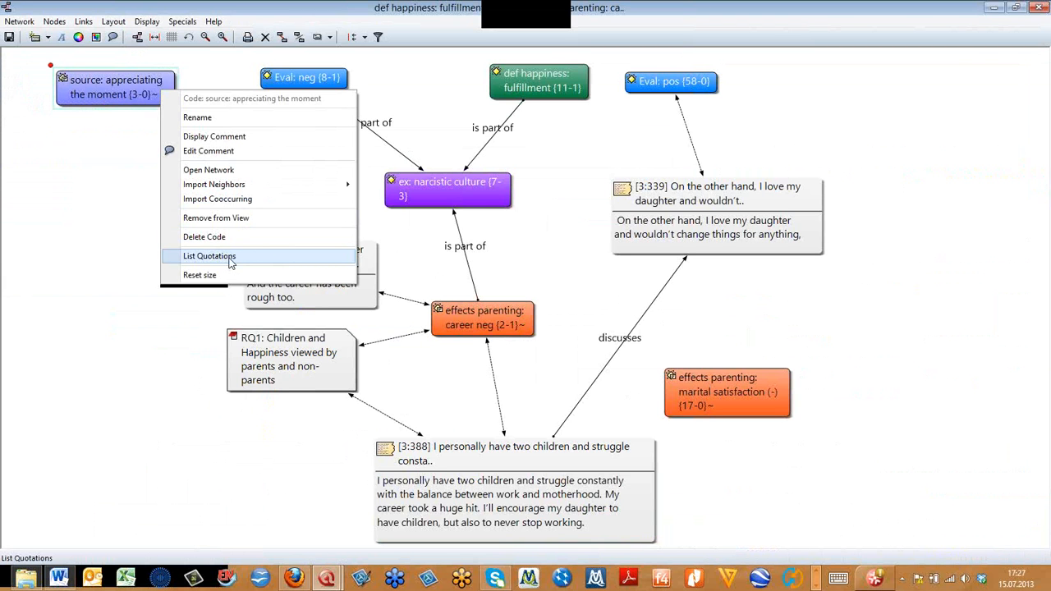
# - Display the comment of the RQ1 memo, close it, and move the memo slightly down beside quotation 3:388
pyautogui.click(271, 382)
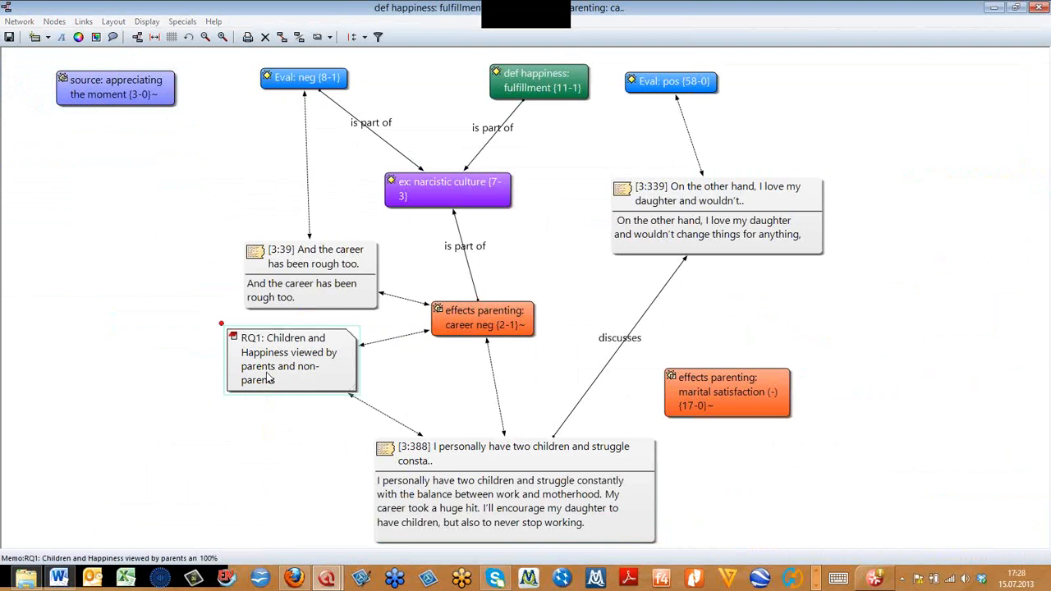
pyautogui.moveTo(267, 378)
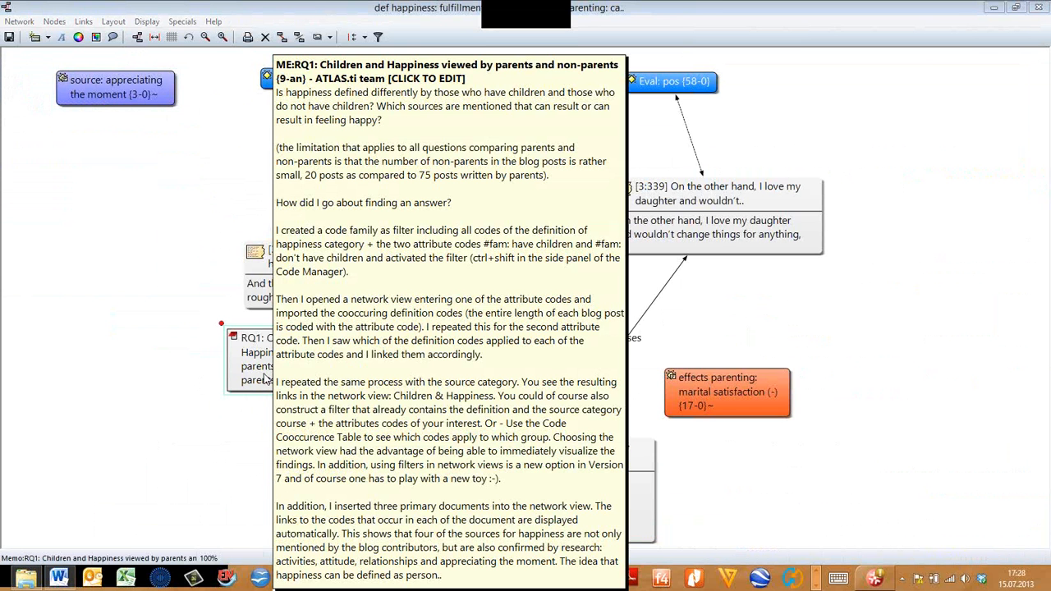
pyautogui.click(227, 466)
pyautogui.moveTo(269, 380); pyautogui.dragTo(267, 417)
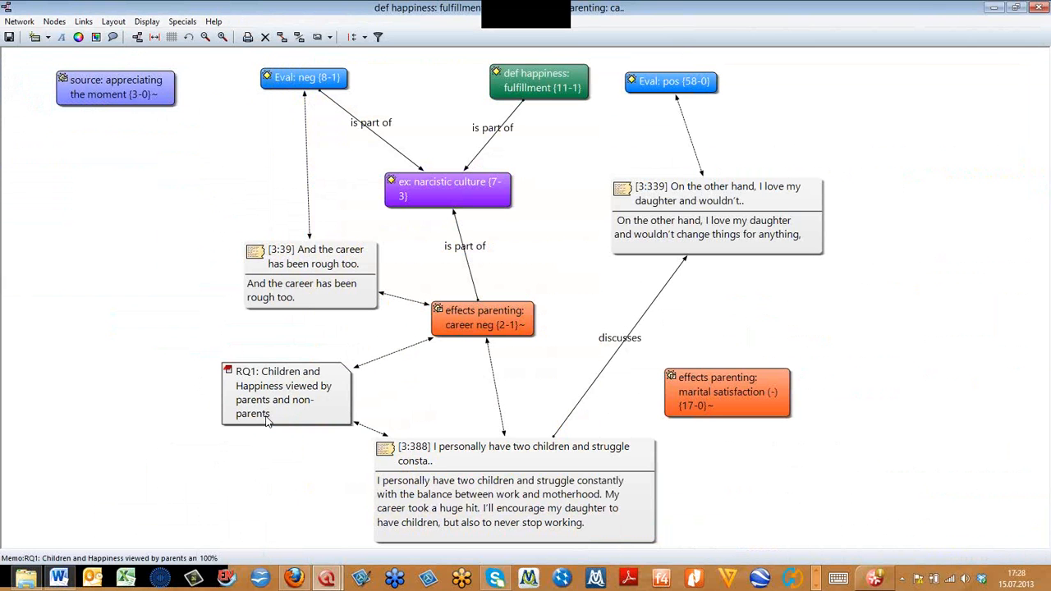
# - Open the relation editor from the link between Eval: neg and ex: narcistic culture, and enlarge and reposition its window
pyautogui.click(367, 131)
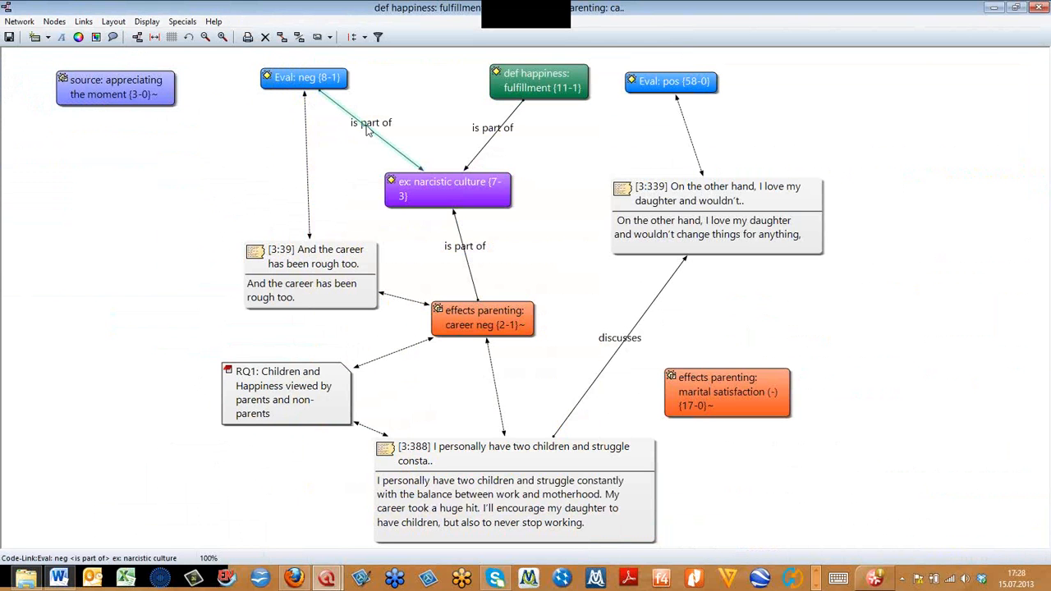
pyautogui.rightClick(367, 132)
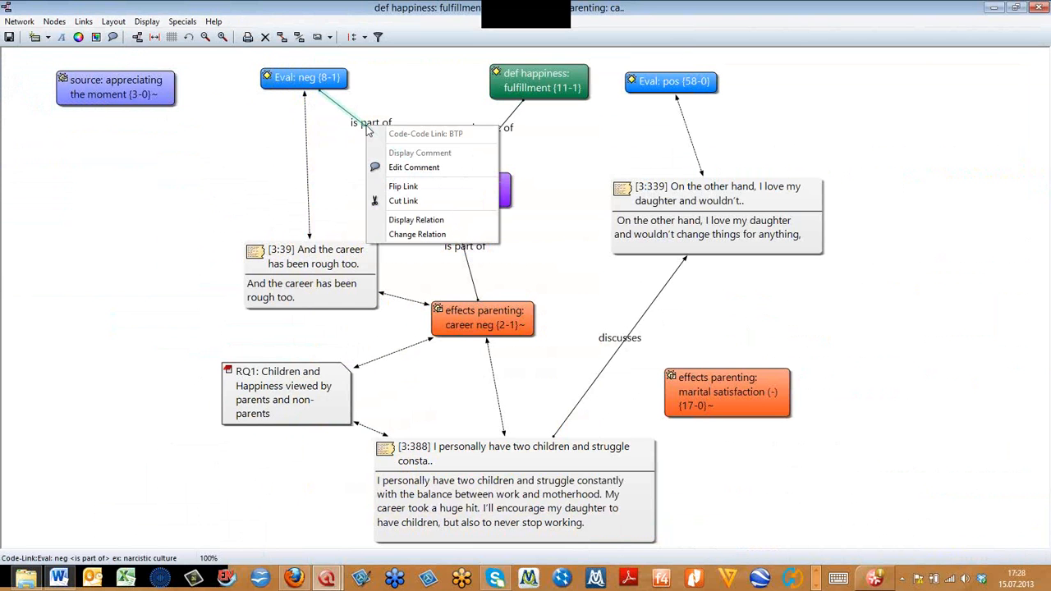
pyautogui.click(415, 235)
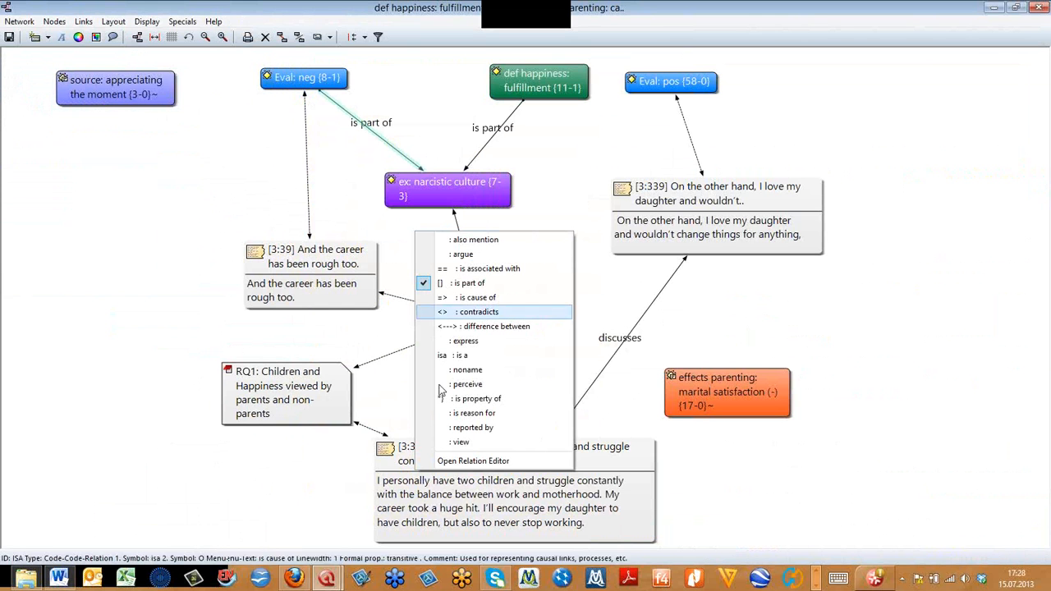
pyautogui.click(473, 462)
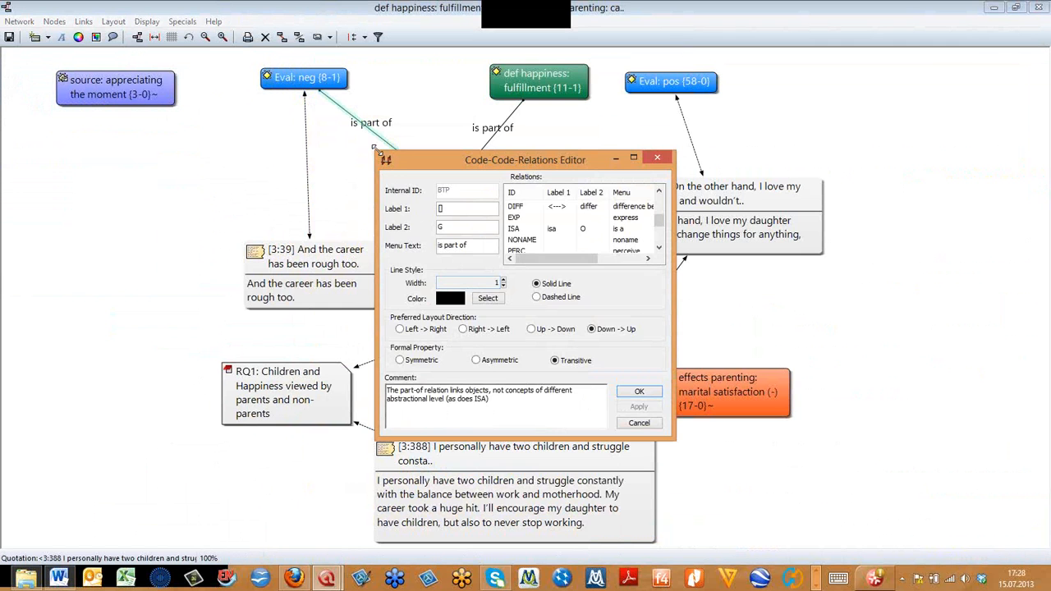
pyautogui.moveTo(374, 149); pyautogui.dragTo(176, 42)
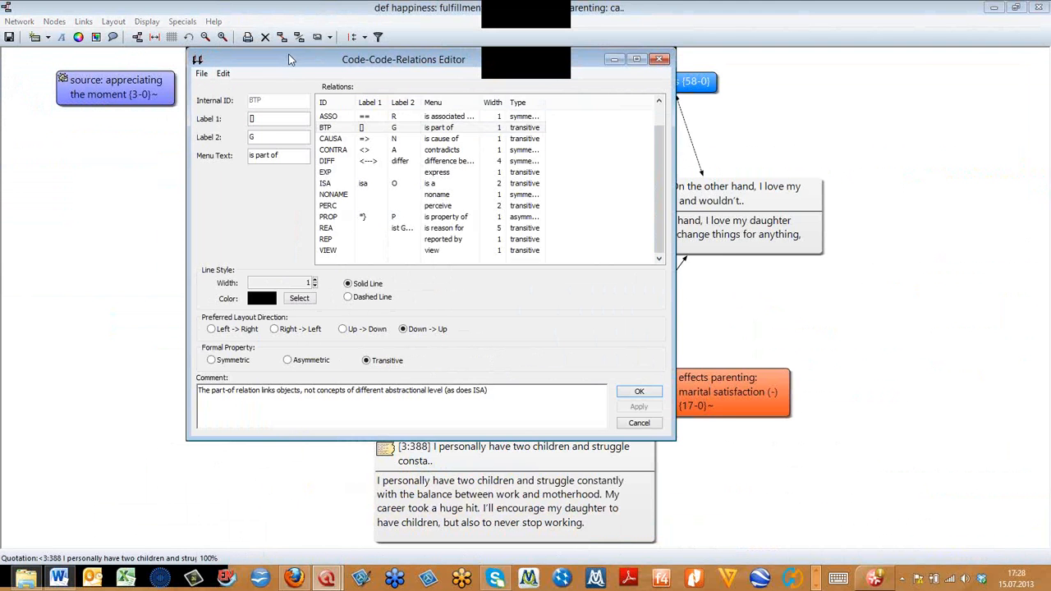
pyautogui.moveTo(288, 53); pyautogui.dragTo(344, 71)
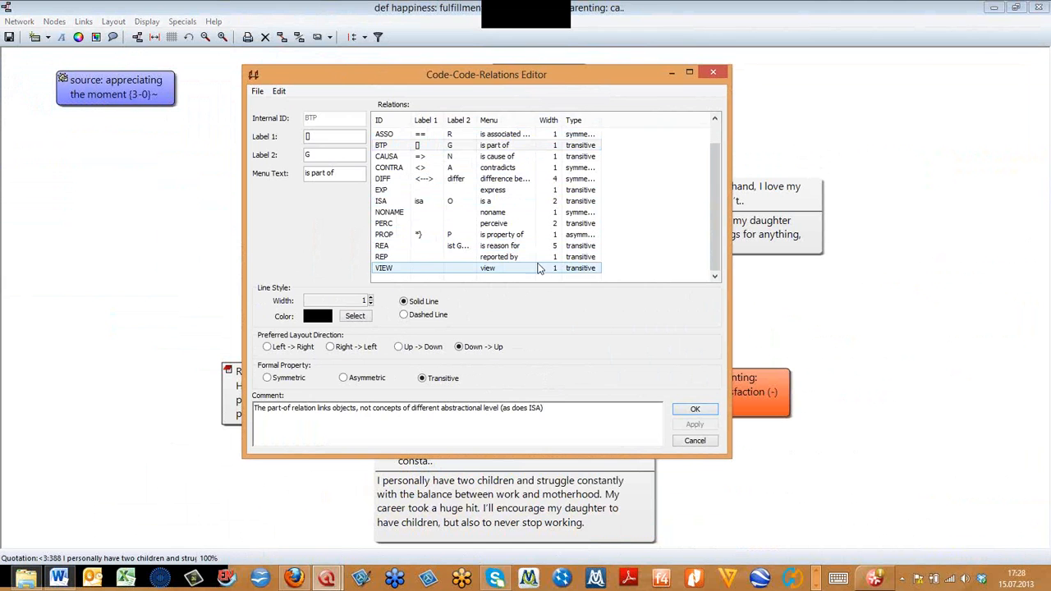
# - Look through the definitions of existing code-code relations, including noname, reported by and contradicts
pyautogui.click(410, 179)
pyautogui.click(408, 212)
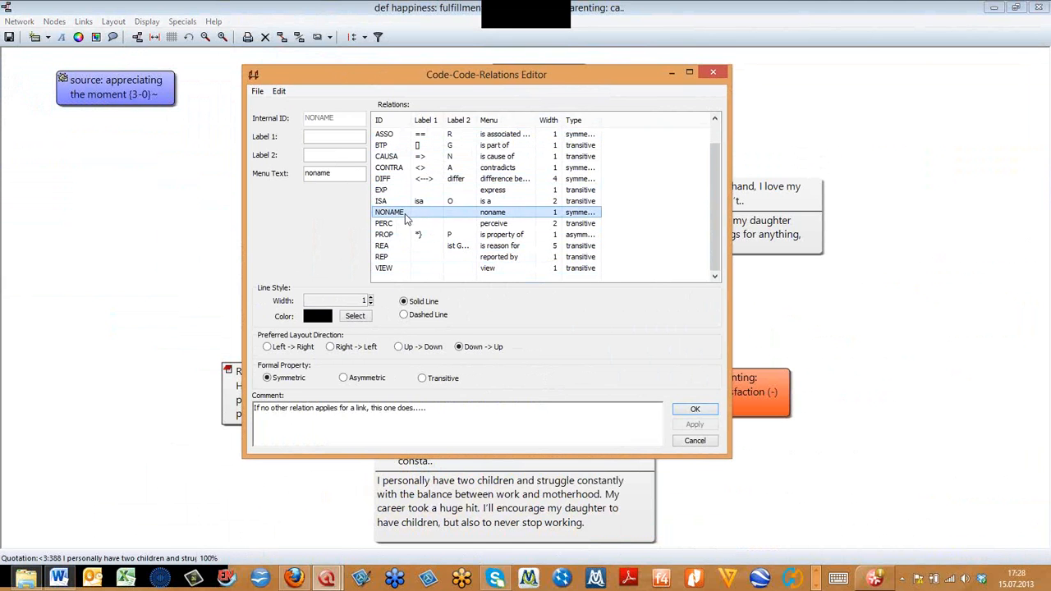
pyautogui.click(405, 236)
pyautogui.click(412, 258)
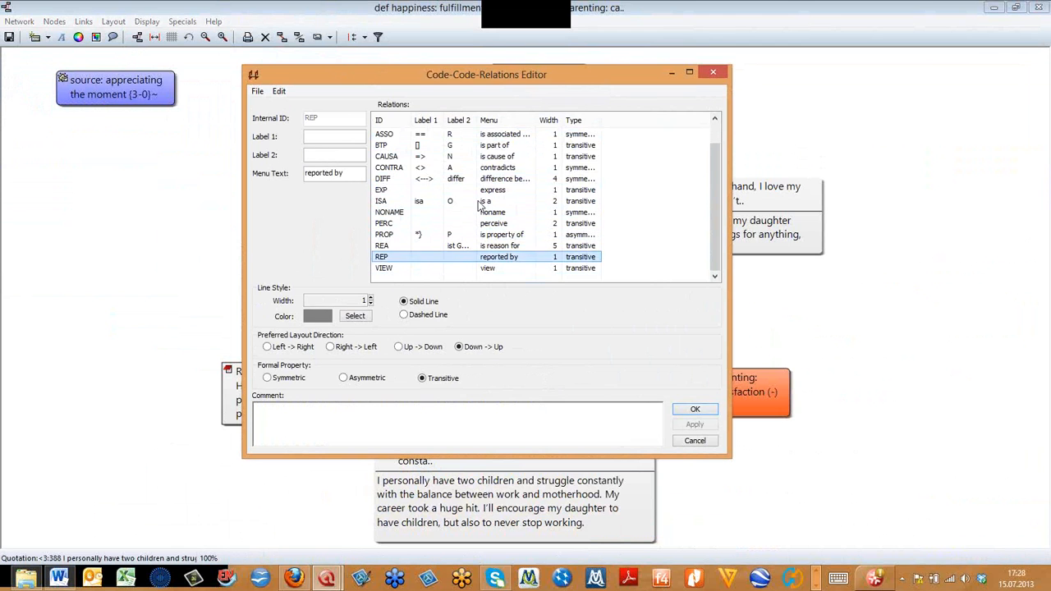
pyautogui.click(501, 169)
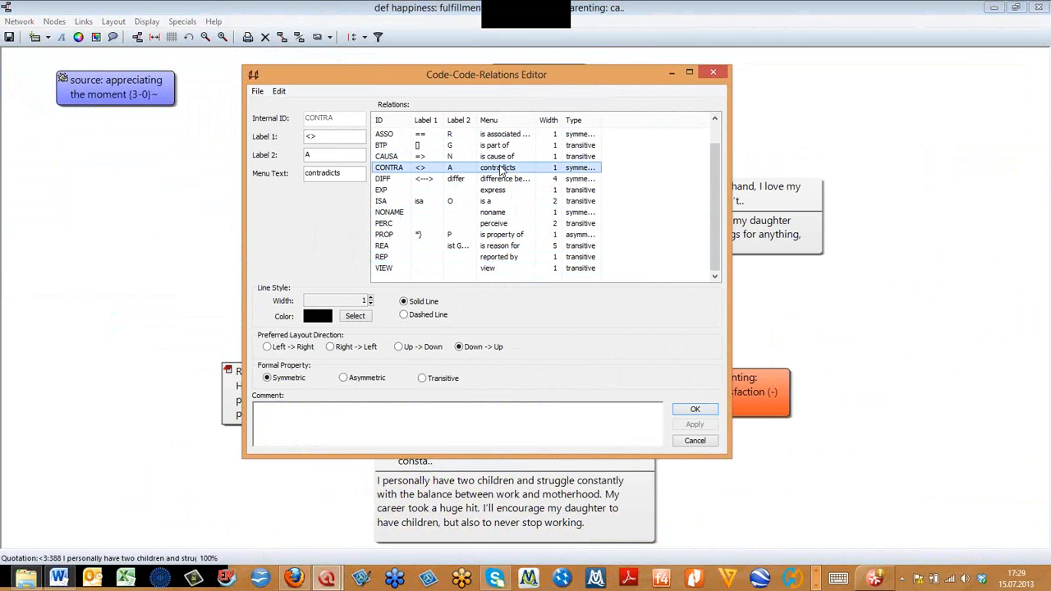
# - Create a new code-code relation with internal ID CON and menu text "is consequence of"
pyautogui.click(279, 91)
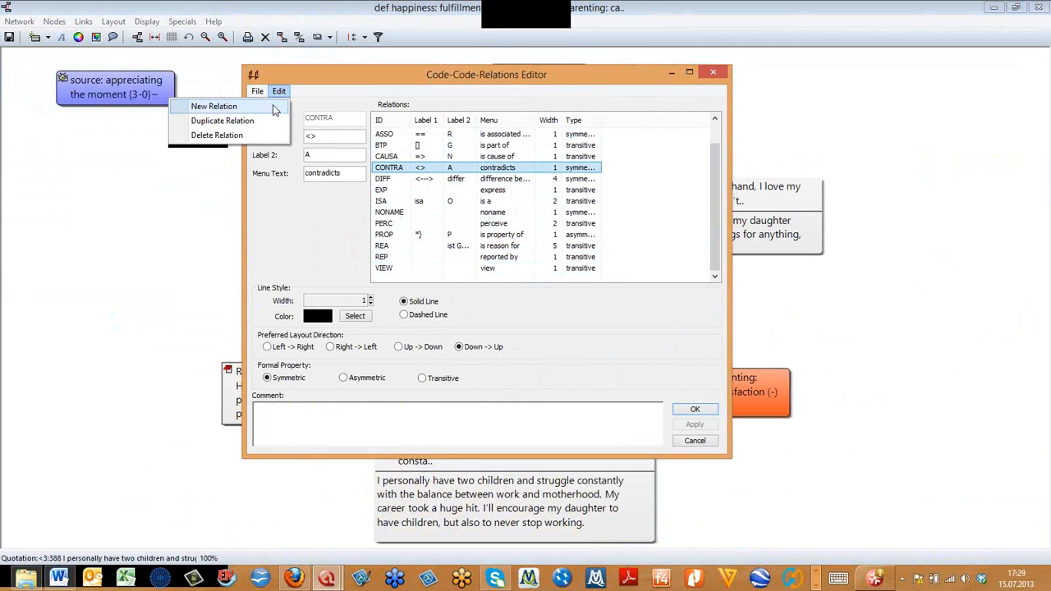
pyautogui.click(276, 107)
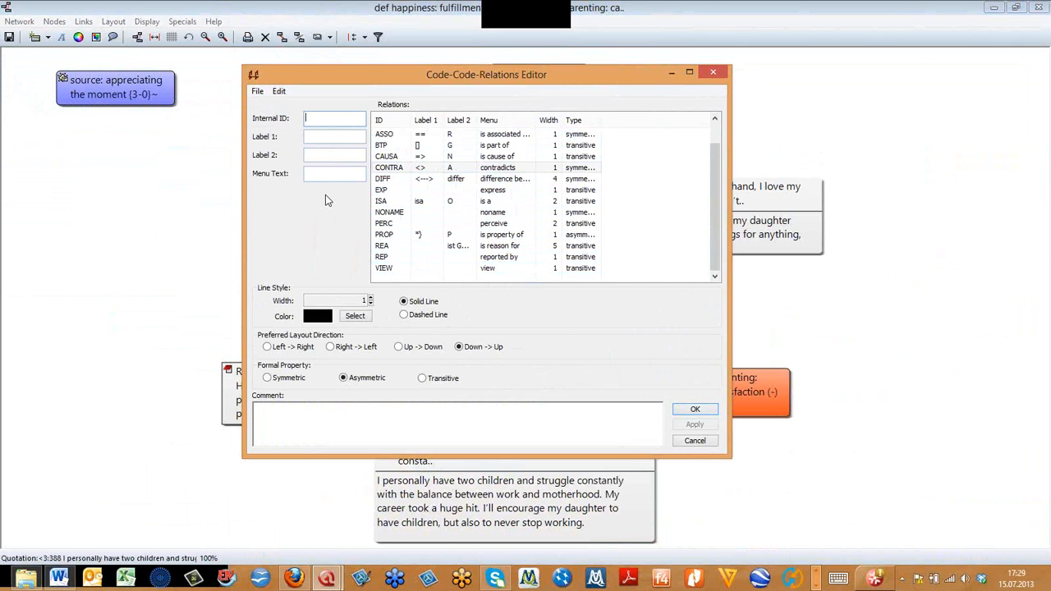
pyautogui.click(309, 117)
pyautogui.write('CON')
pyautogui.click(335, 175)
pyautogui.write('is consequn')
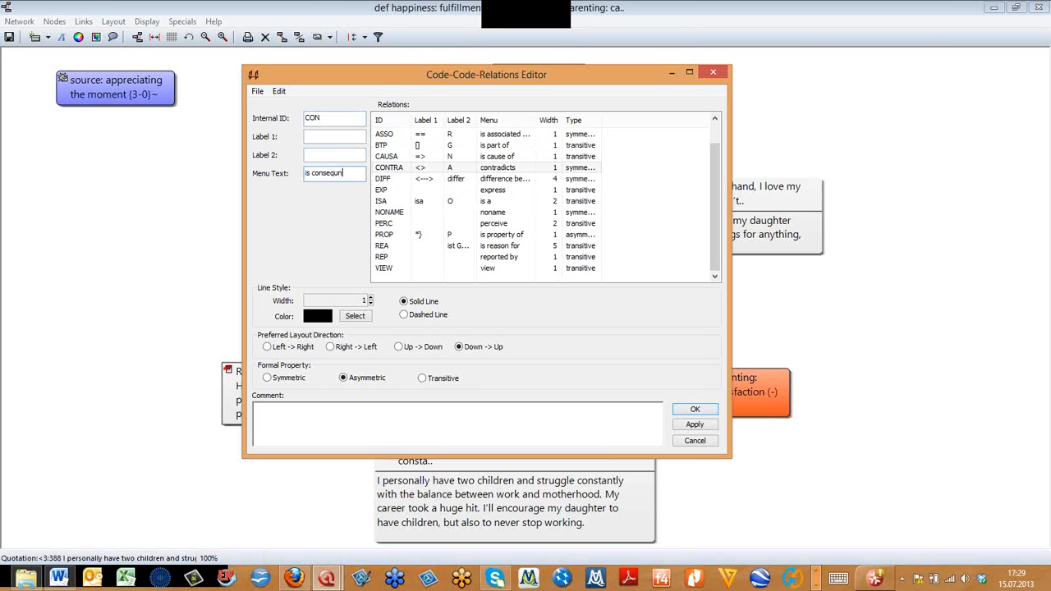
pyautogui.press('BackSpace')
pyautogui.write('ence of')
# - Set the new relation's Label 2 to "ist Konsequenz von" and its Label 1 to "-->"
pyautogui.click(332, 156)
pyautogui.write('ist Konsequenz')
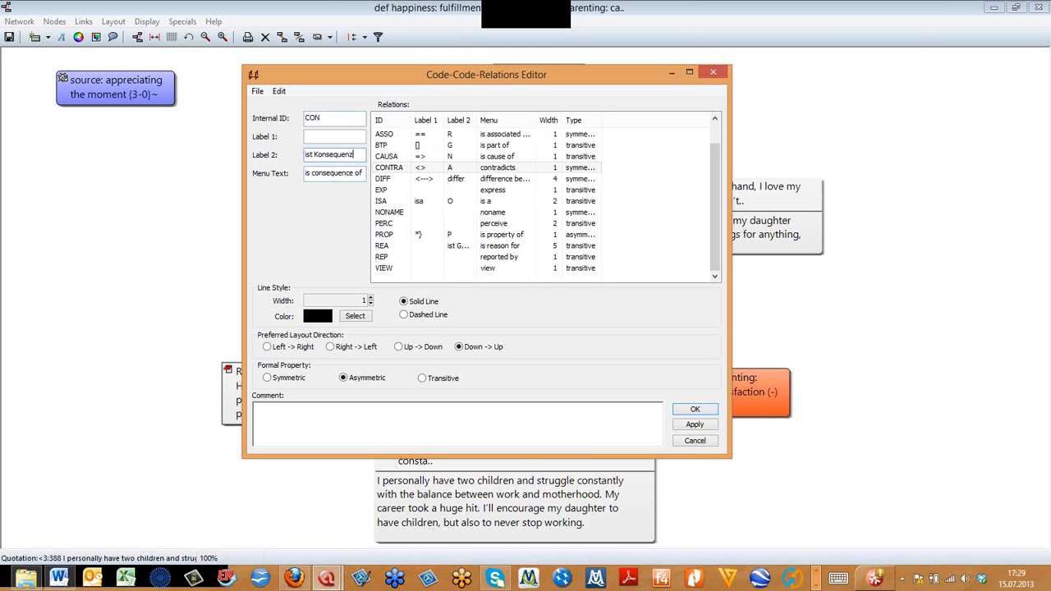
pyautogui.write(' von')
pyautogui.click(323, 137)
pyautogui.write('--')
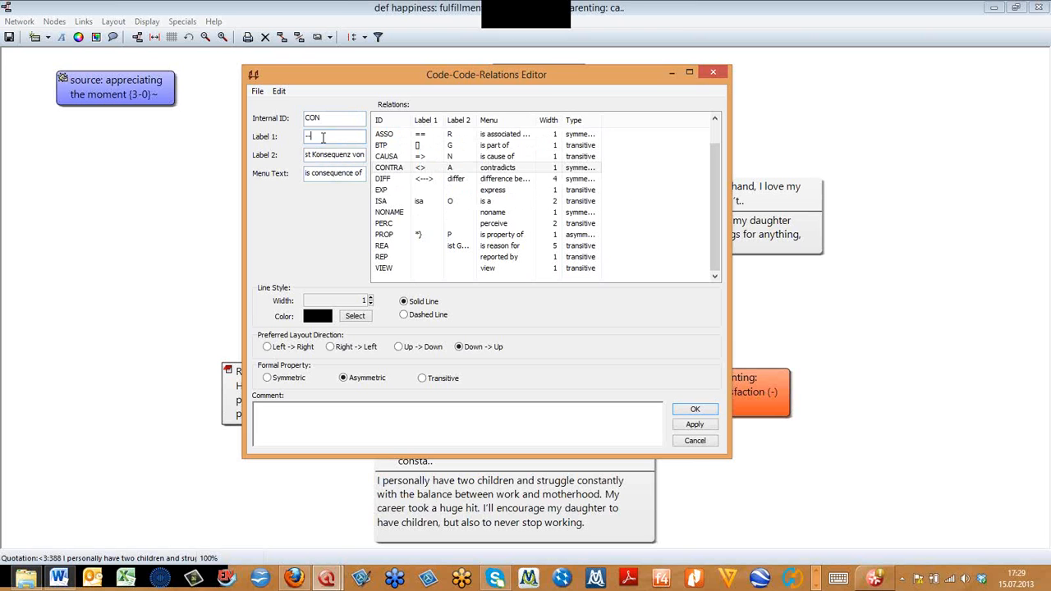
pyautogui.write('>')
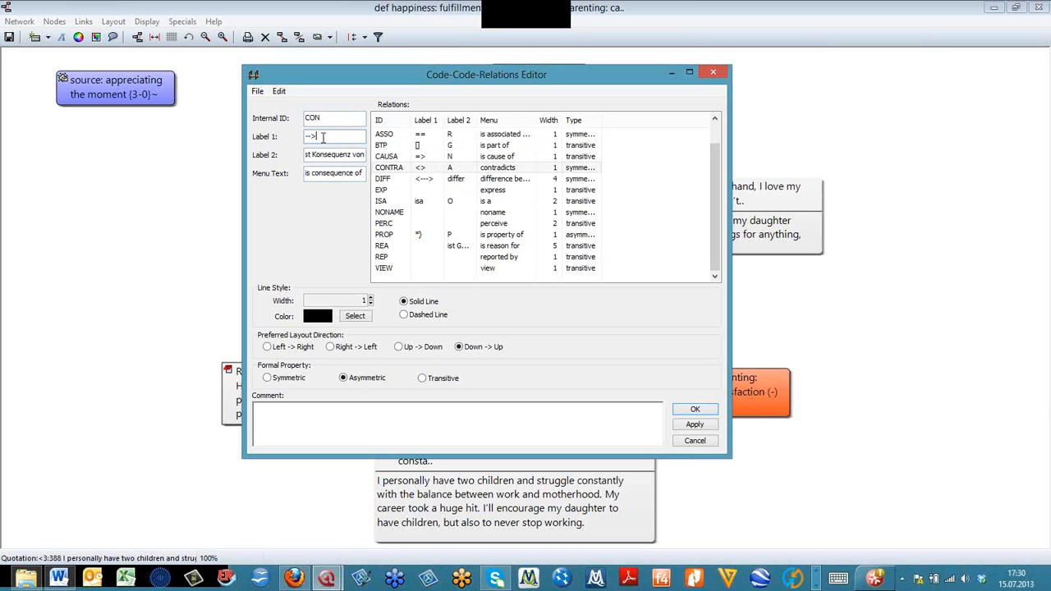
# - Give the new relation a line width of 5, an orange color and the transitive property, and save it
pyautogui.click(370, 298)
pyautogui.click(370, 298)
pyautogui.click(370, 298)
pyautogui.click(371, 298)
pyautogui.click(329, 317)
pyautogui.click(280, 167)
pyautogui.click(274, 300)
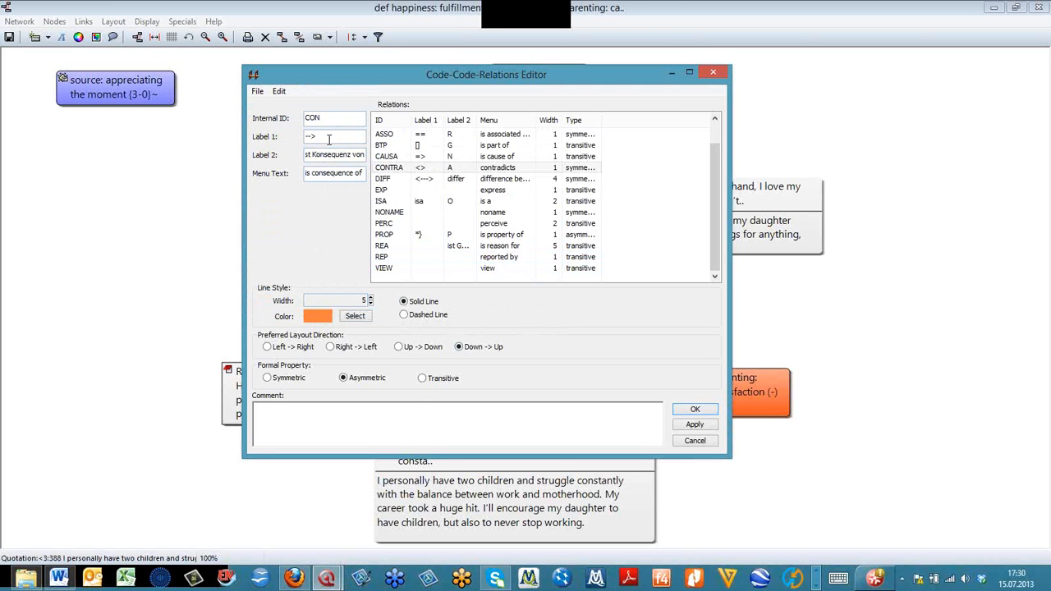
pyautogui.click(424, 378)
pyautogui.click(697, 410)
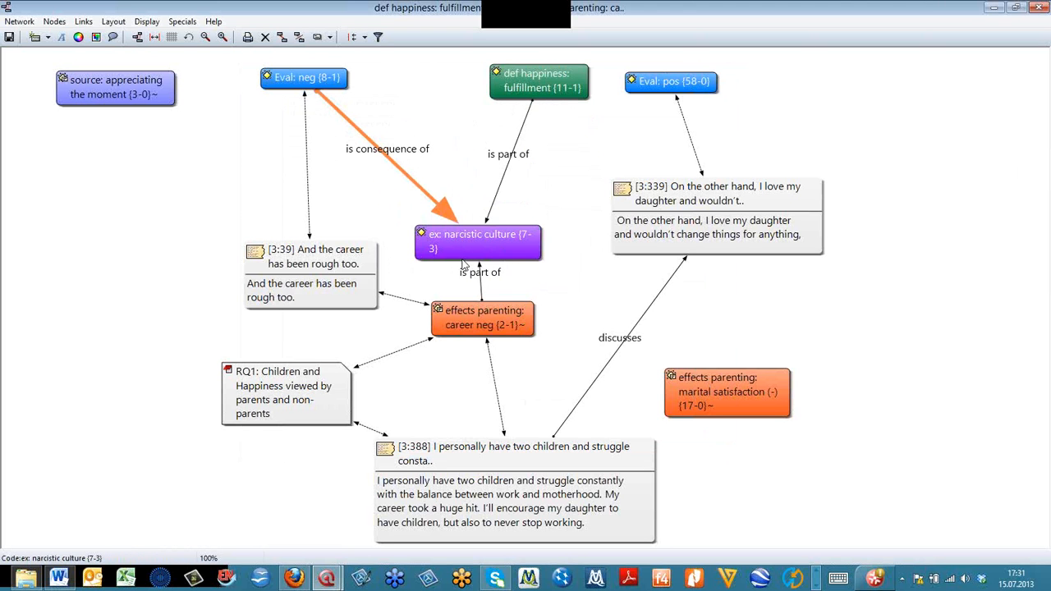
# - Switch the link display in the network to Label 2
pyautogui.click(149, 22)
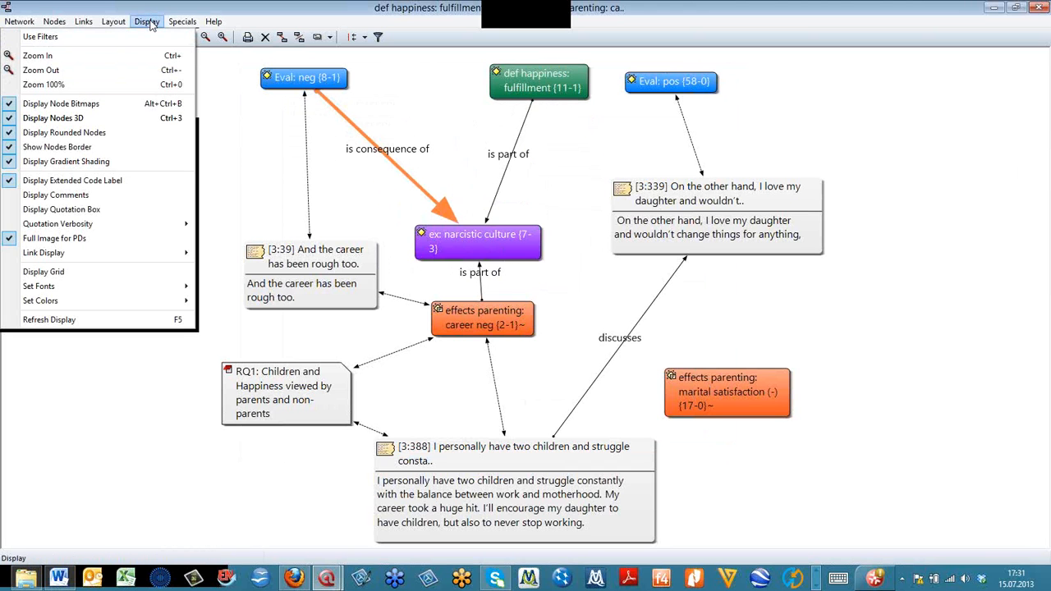
pyautogui.moveTo(159, 254)
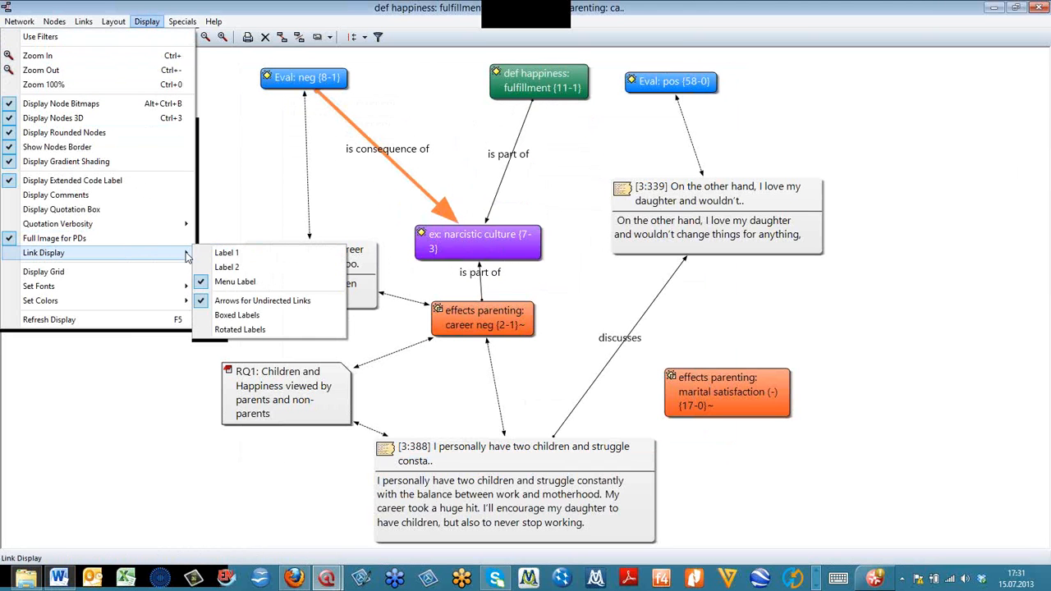
pyautogui.click(266, 268)
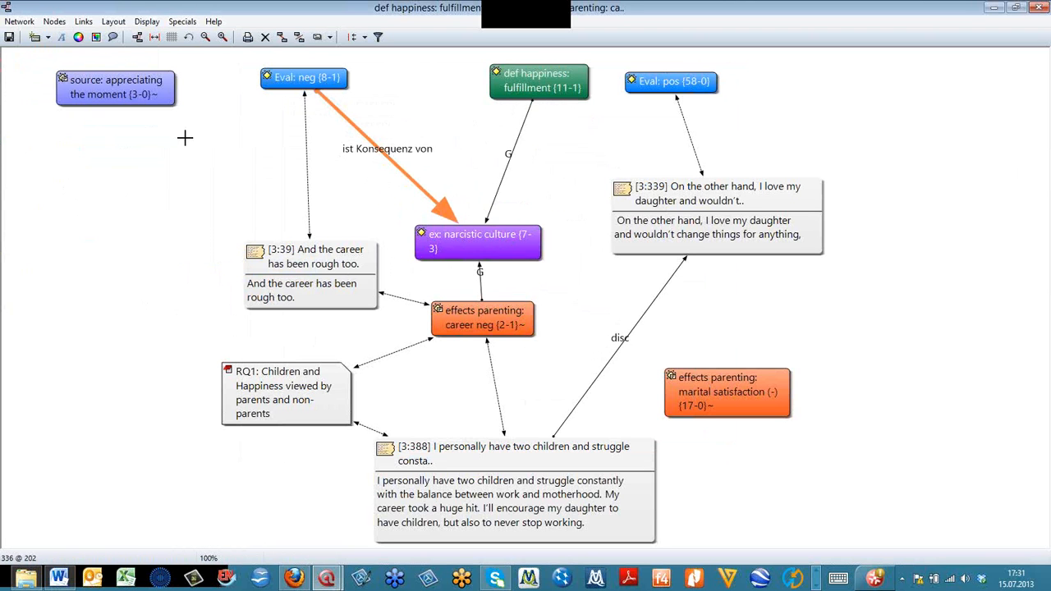
# - Switch the link display in the network to Label 1
pyautogui.click(122, 25)
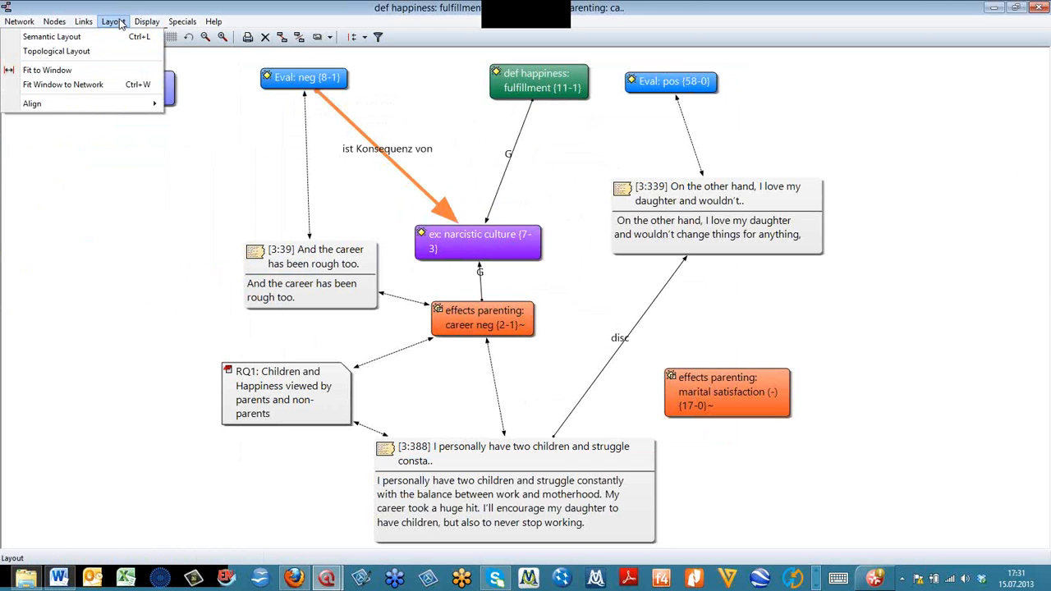
pyautogui.moveTo(160, 21)
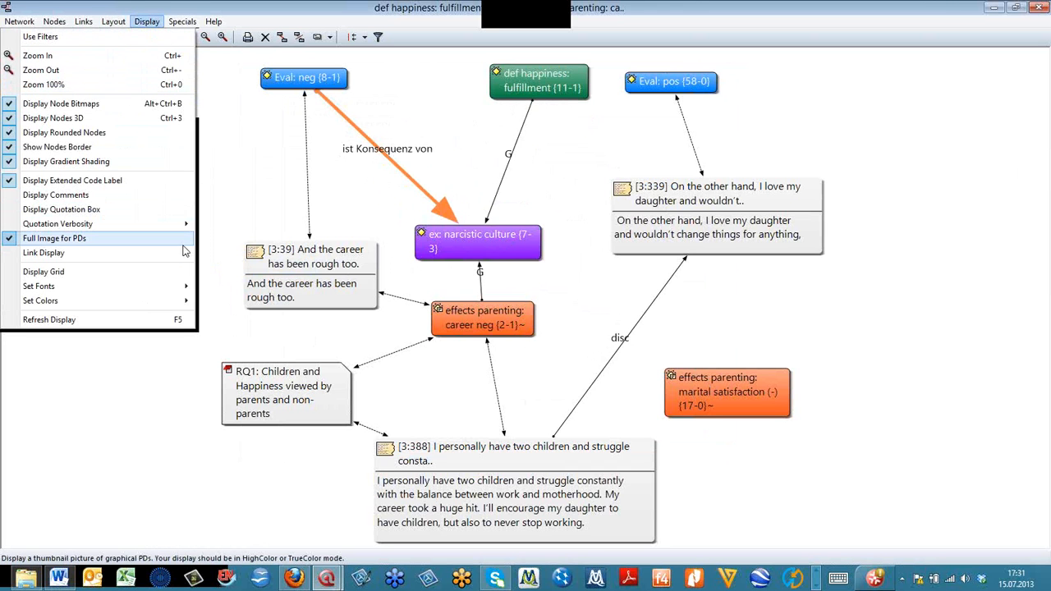
pyautogui.moveTo(186, 253)
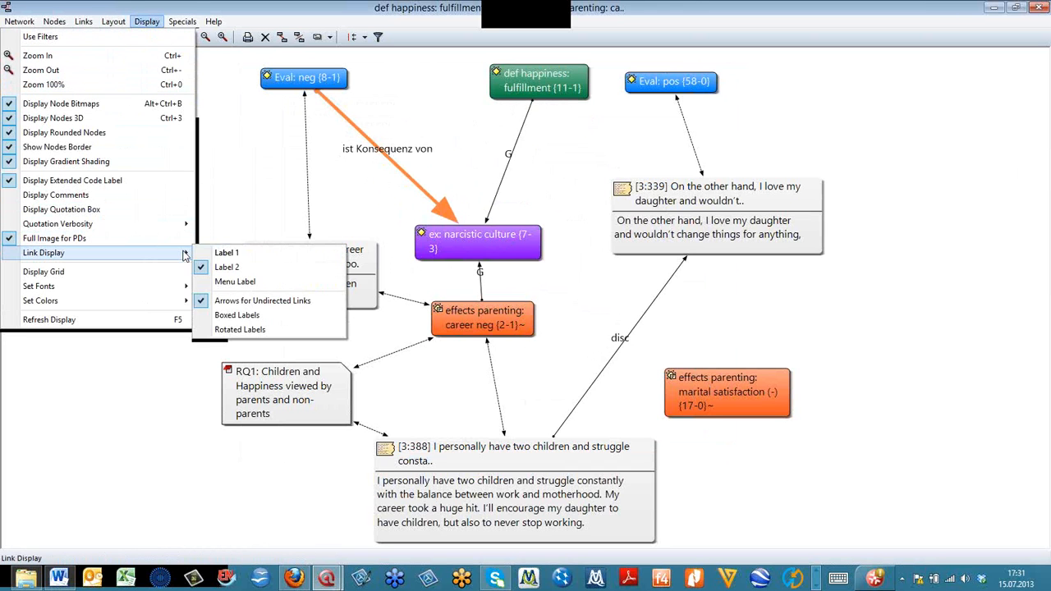
pyautogui.click(251, 254)
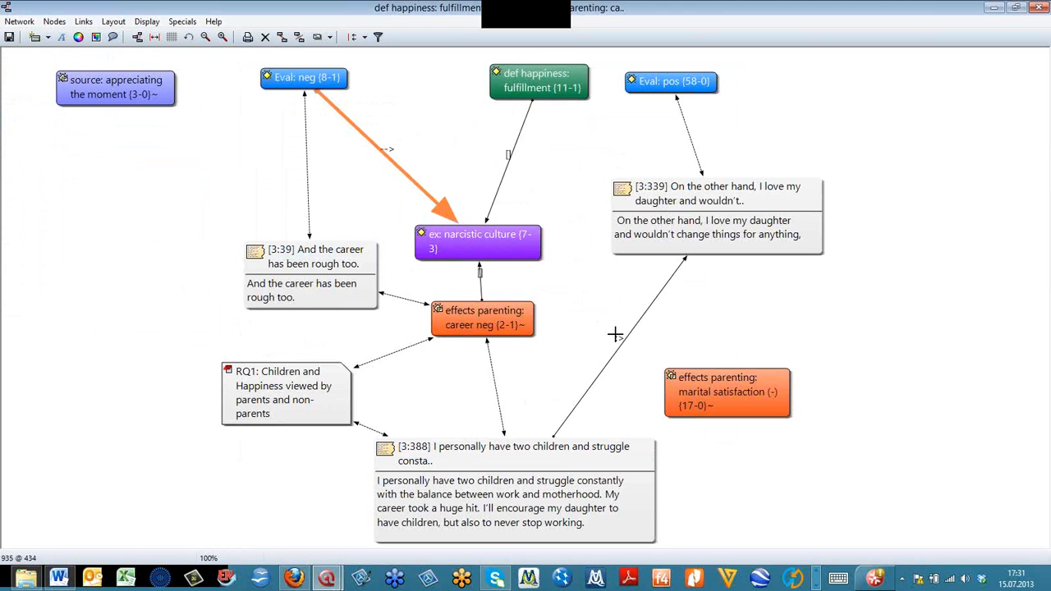
# - Set the link display in the network back to the menu label
pyautogui.click(149, 23)
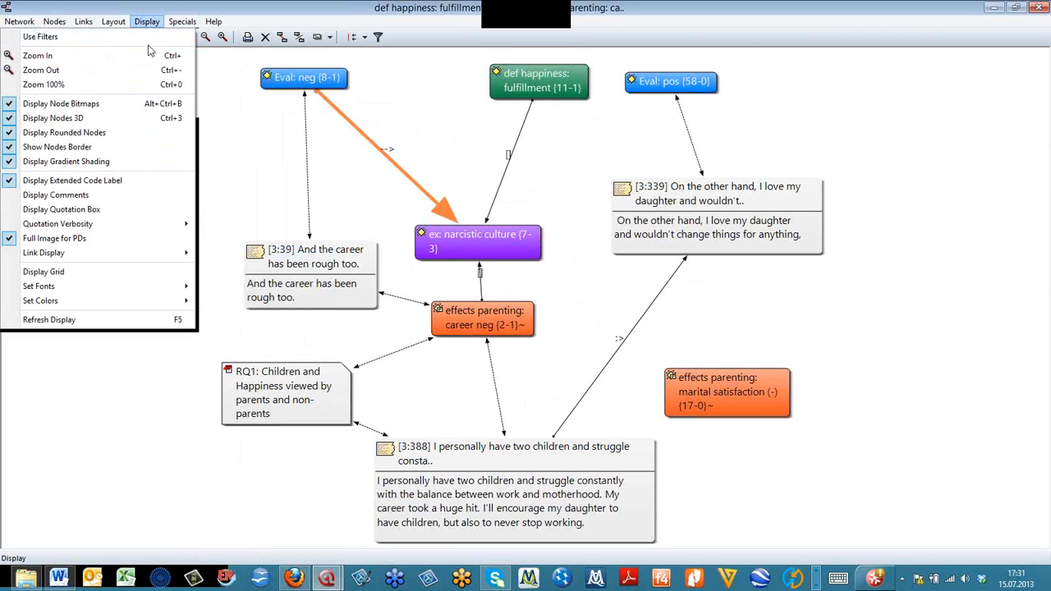
pyautogui.moveTo(156, 252)
pyautogui.click(259, 284)
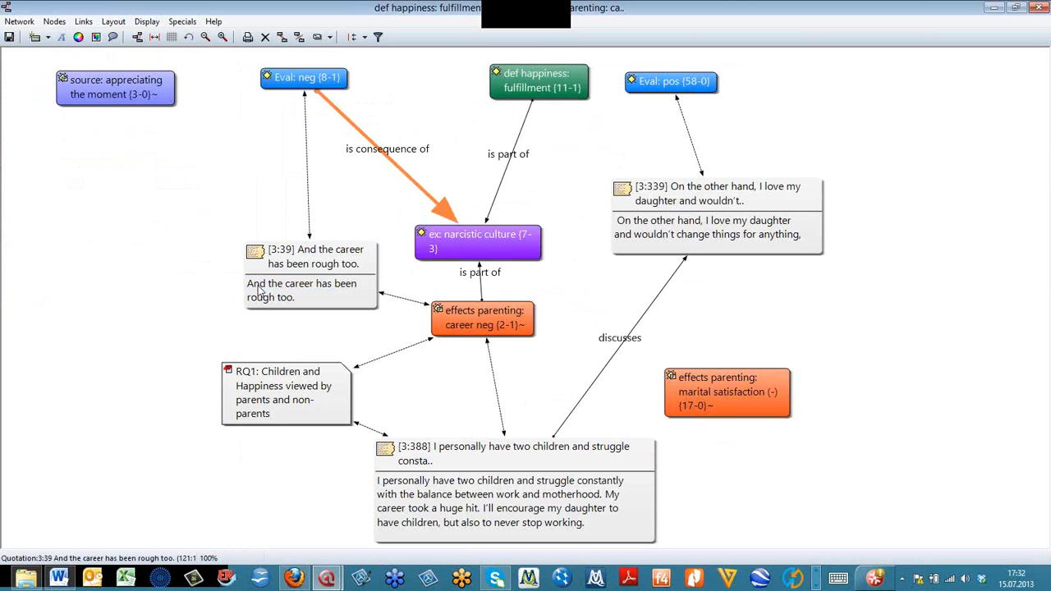
# - Review the available hyperlink relations in the Hyperlink-Relations Editor and close it without changes
pyautogui.click(85, 22)
pyautogui.moveTo(86, 89)
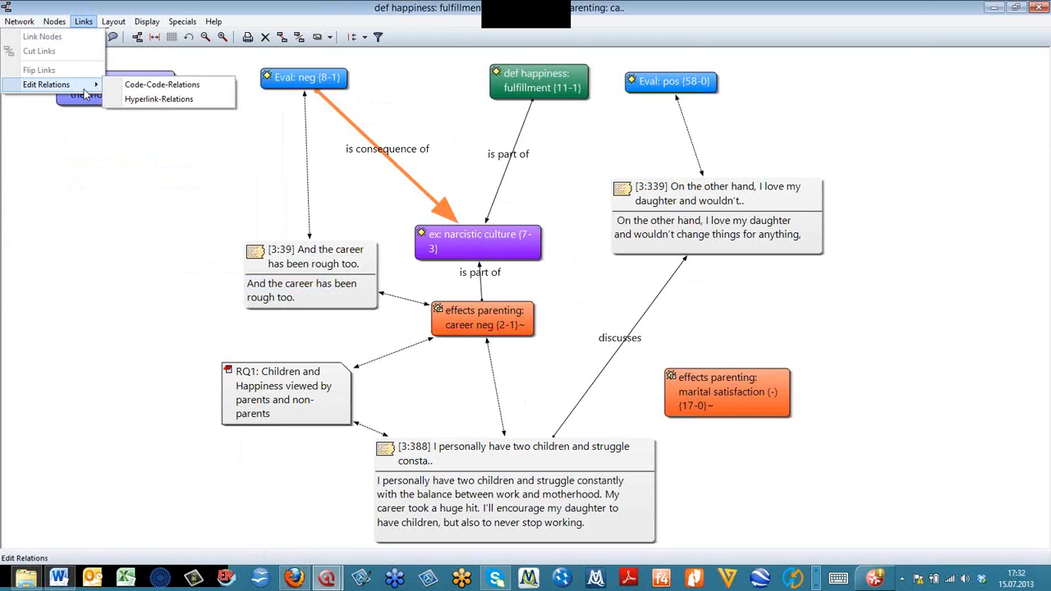
pyautogui.click(144, 99)
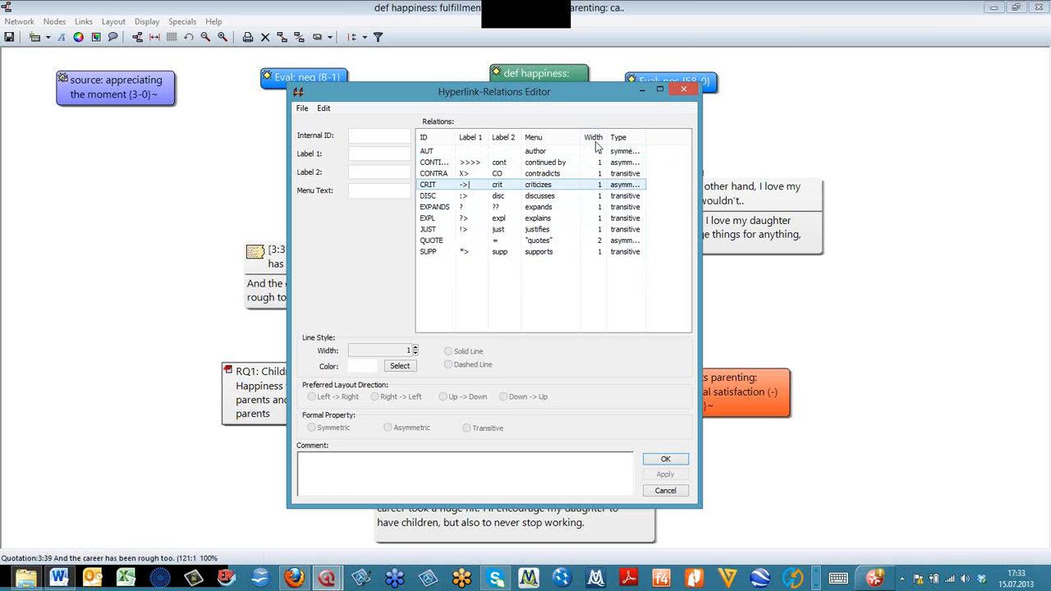
pyautogui.click(681, 88)
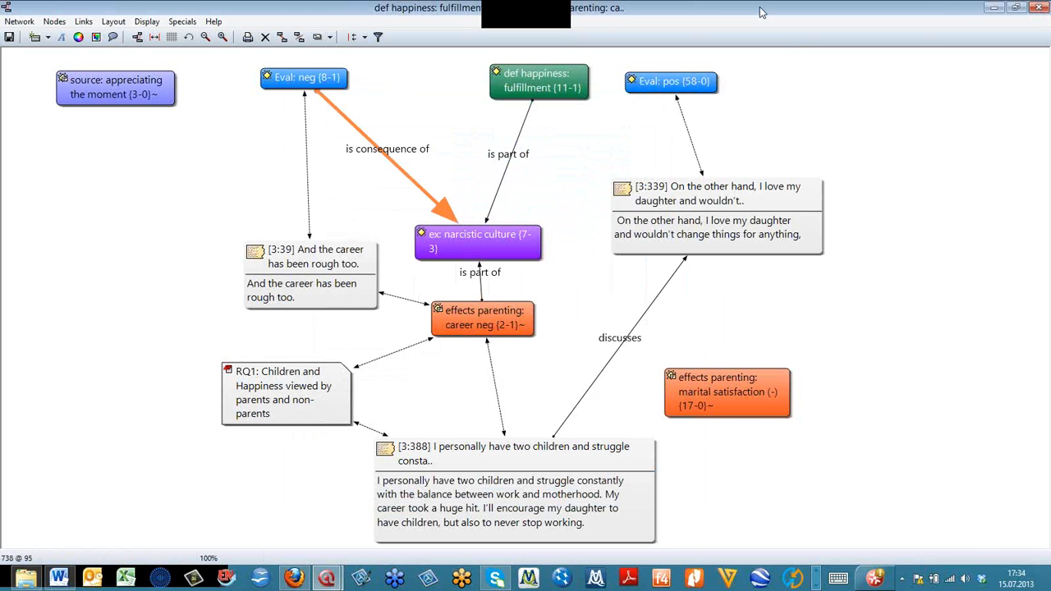
pyautogui.click(366, 37)
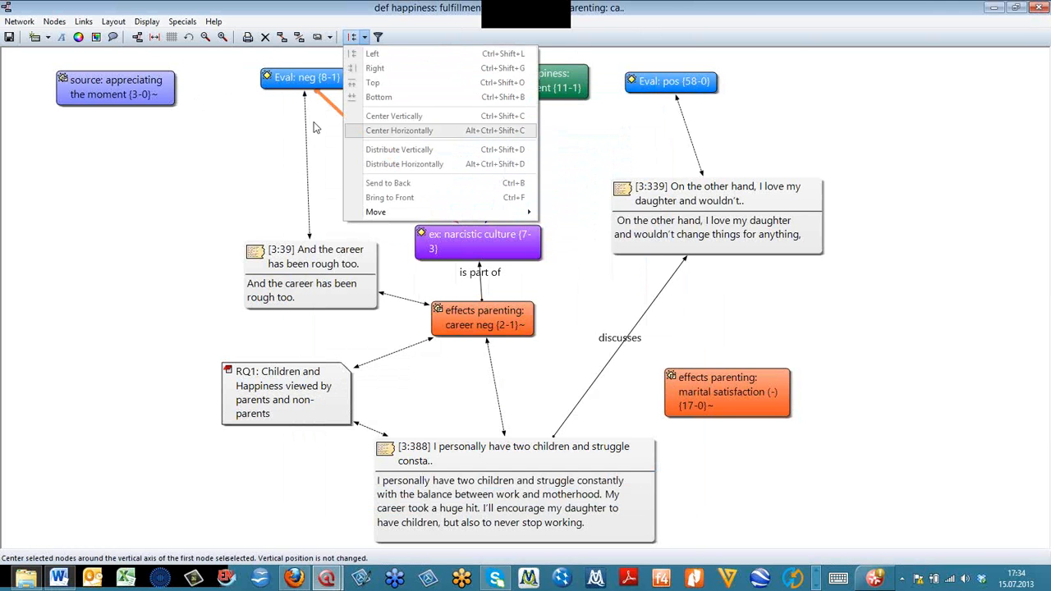
pyautogui.click(253, 119)
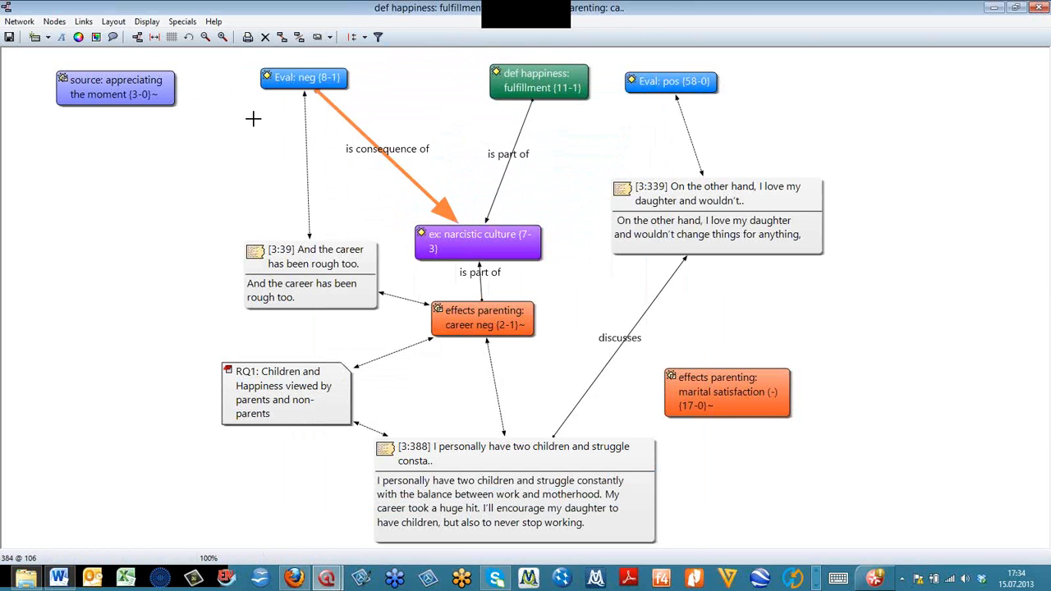
# - Try the default and the Density & Groundedness node coloring, and return to User Defined Color
pyautogui.click(79, 38)
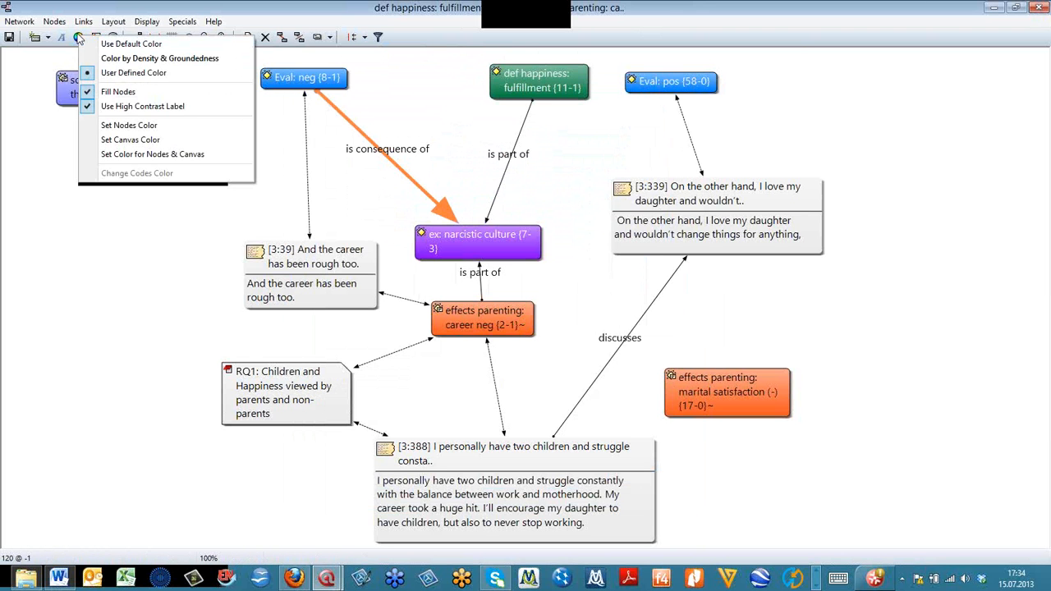
pyautogui.click(130, 44)
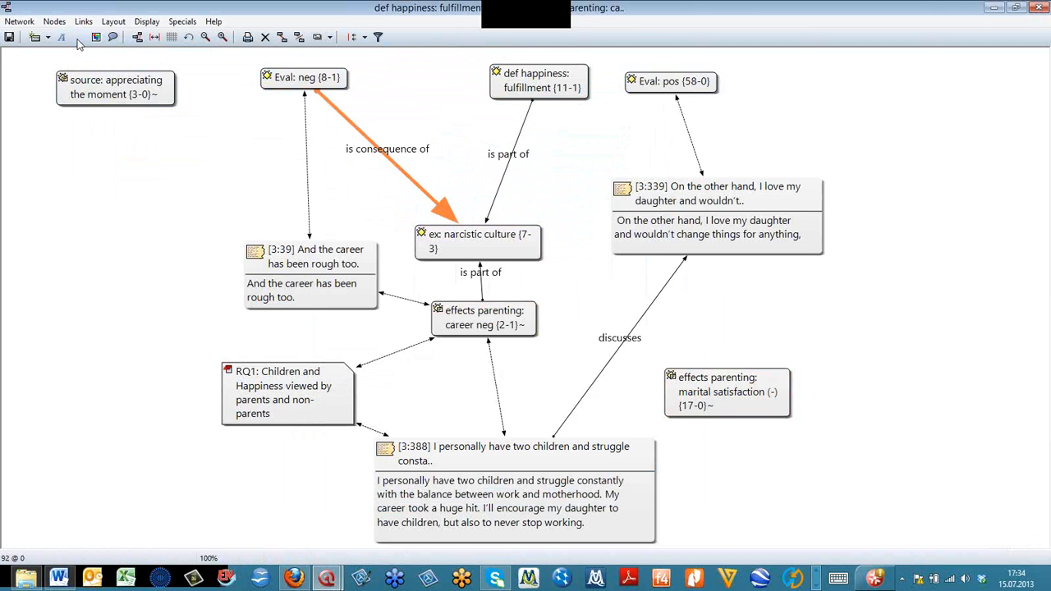
pyautogui.click(78, 38)
pyautogui.click(106, 63)
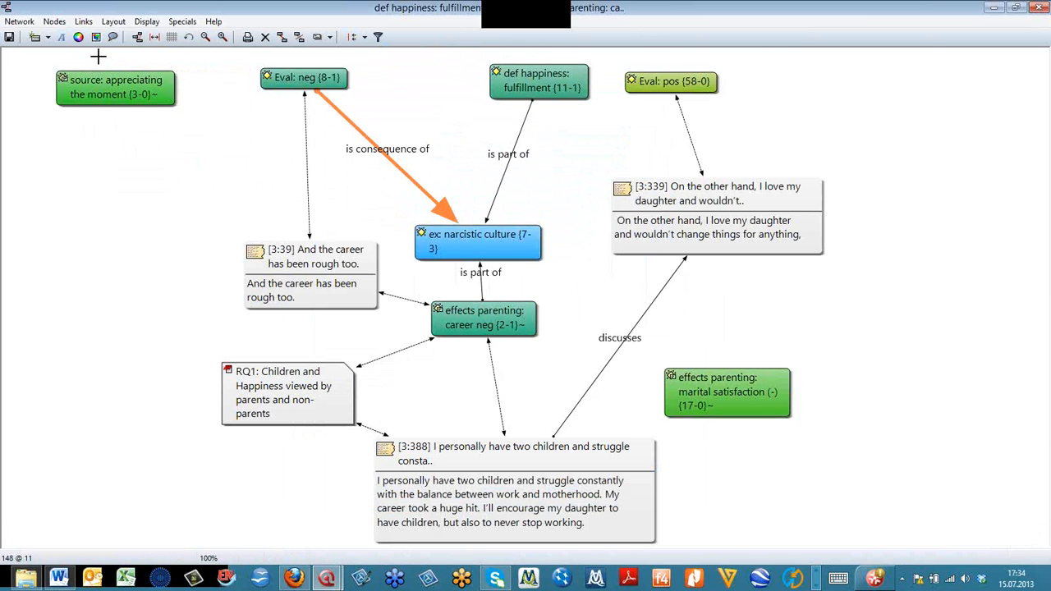
pyautogui.click(78, 38)
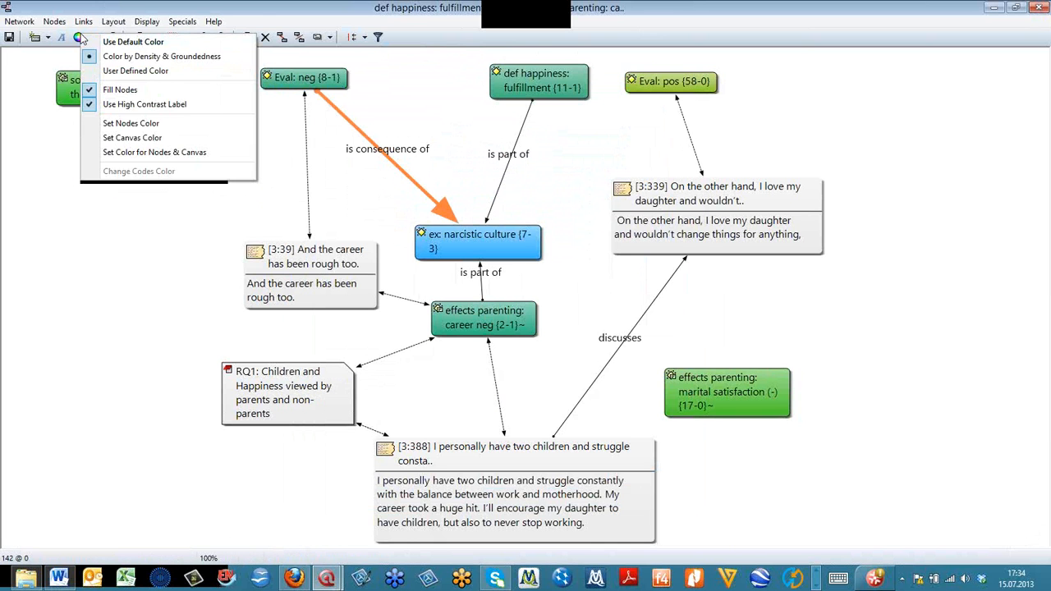
pyautogui.click(107, 72)
pyautogui.click(78, 37)
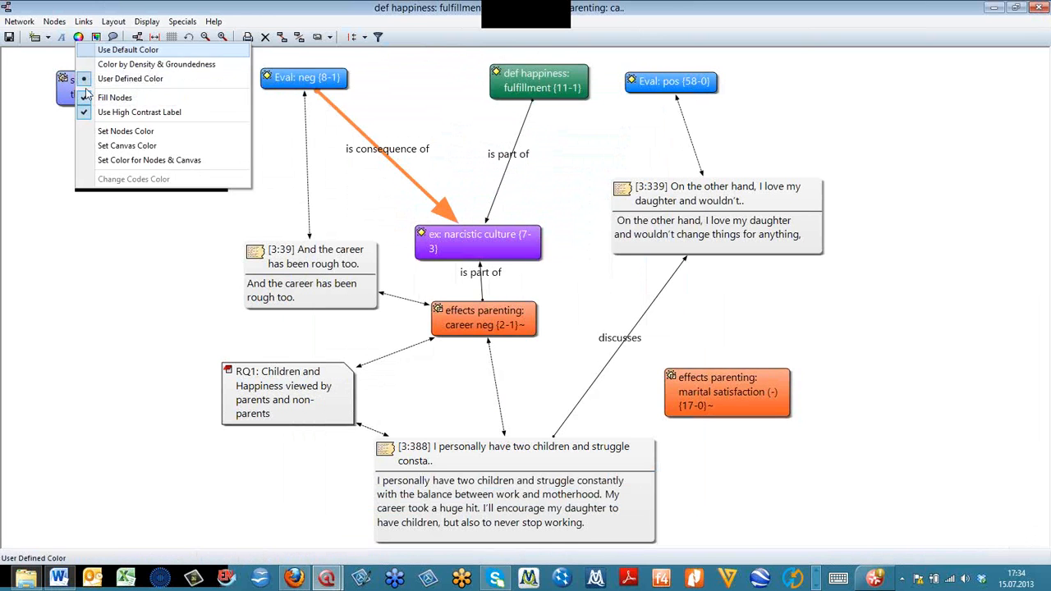
pyautogui.click(106, 151)
pyautogui.click(141, 37)
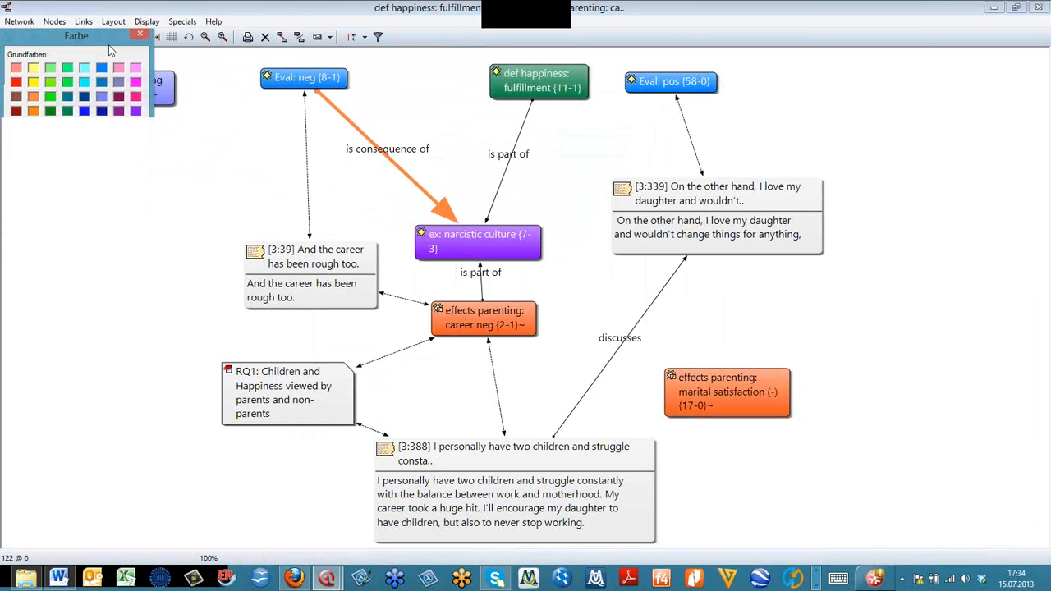
# - Turn off the Fill Nodes option for the network view
pyautogui.click(78, 37)
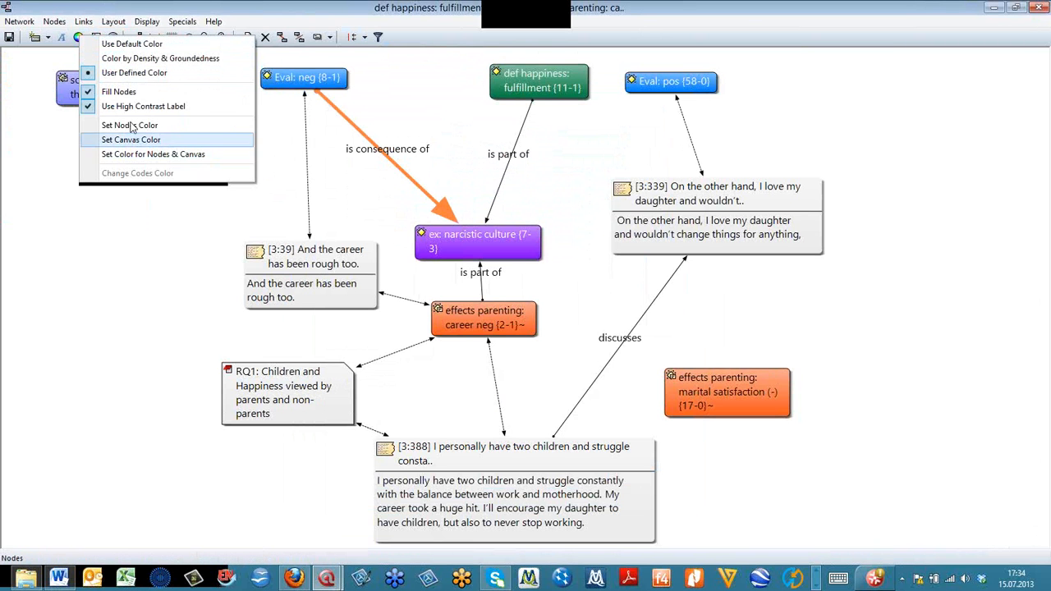
pyautogui.click(120, 91)
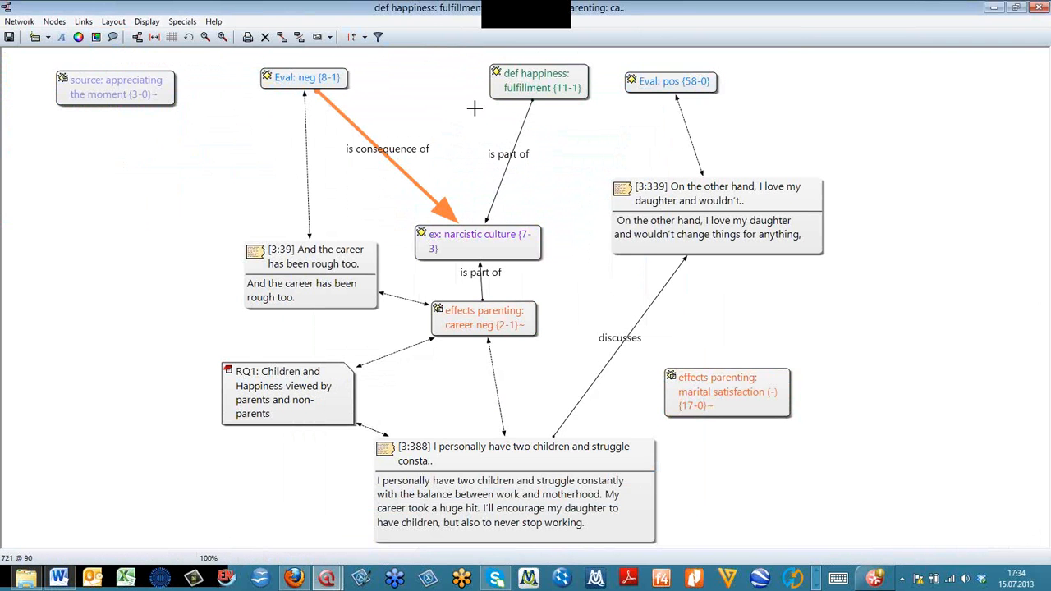
# - Move the "ex: narcistic culture" code node slightly upward in the network and select it
pyautogui.moveTo(509, 243); pyautogui.dragTo(517, 204)
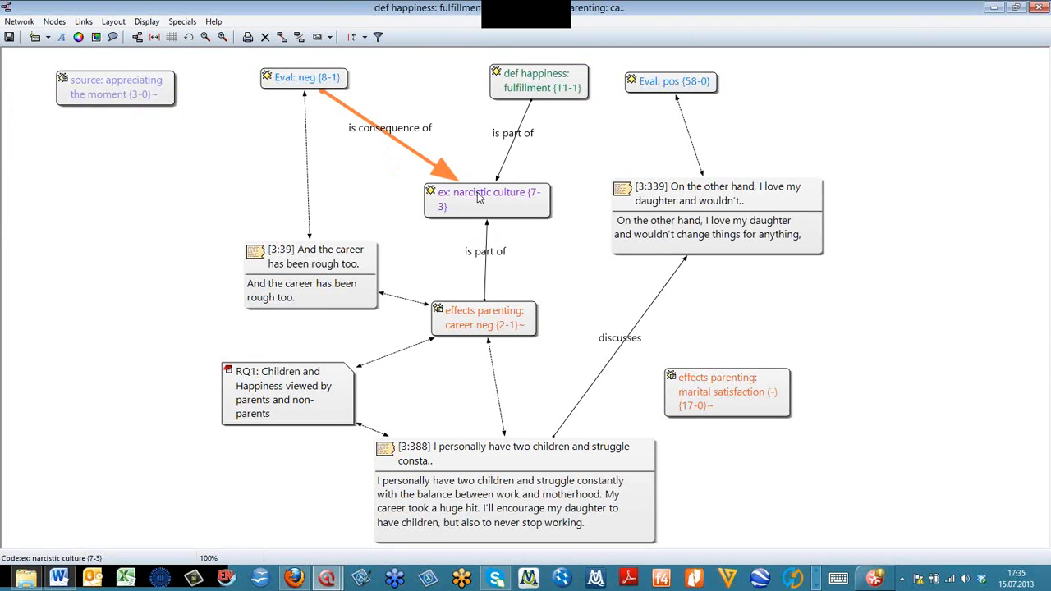
pyautogui.click(437, 210)
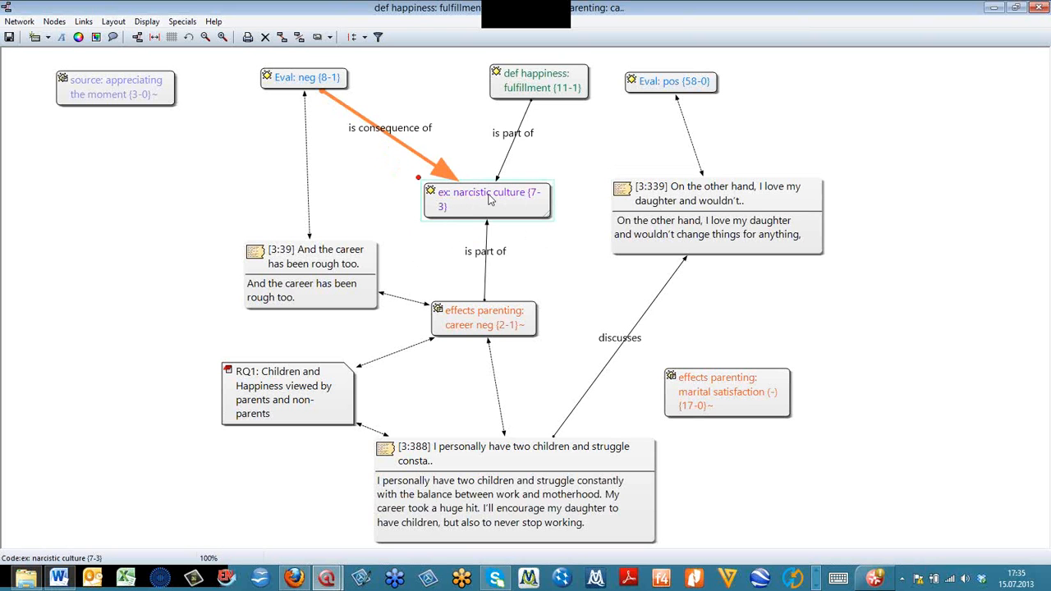
# - Turn the Fill Nodes option back on for the network view
pyautogui.click(79, 38)
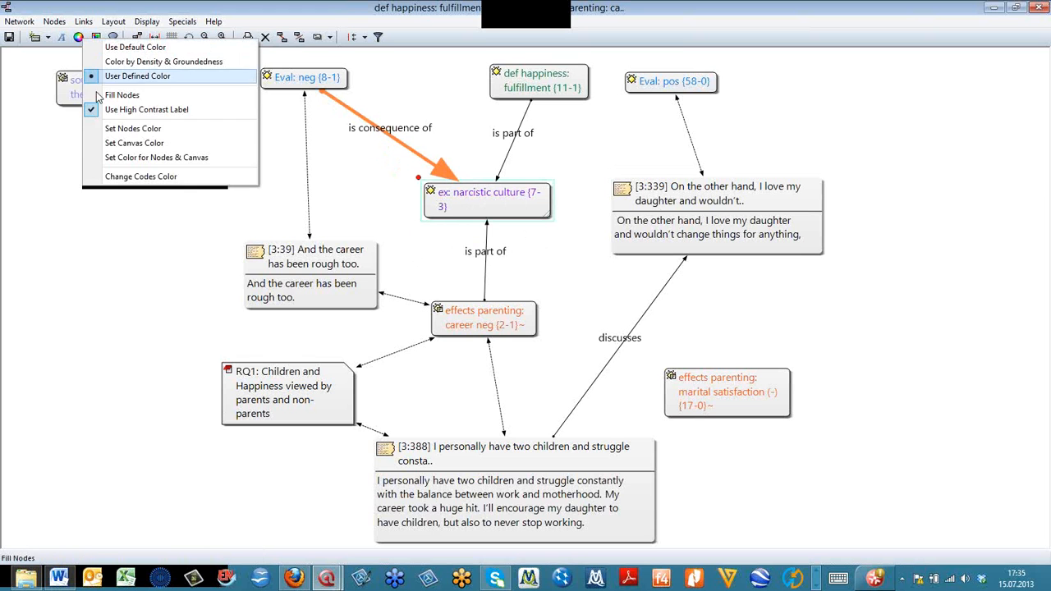
pyautogui.click(103, 96)
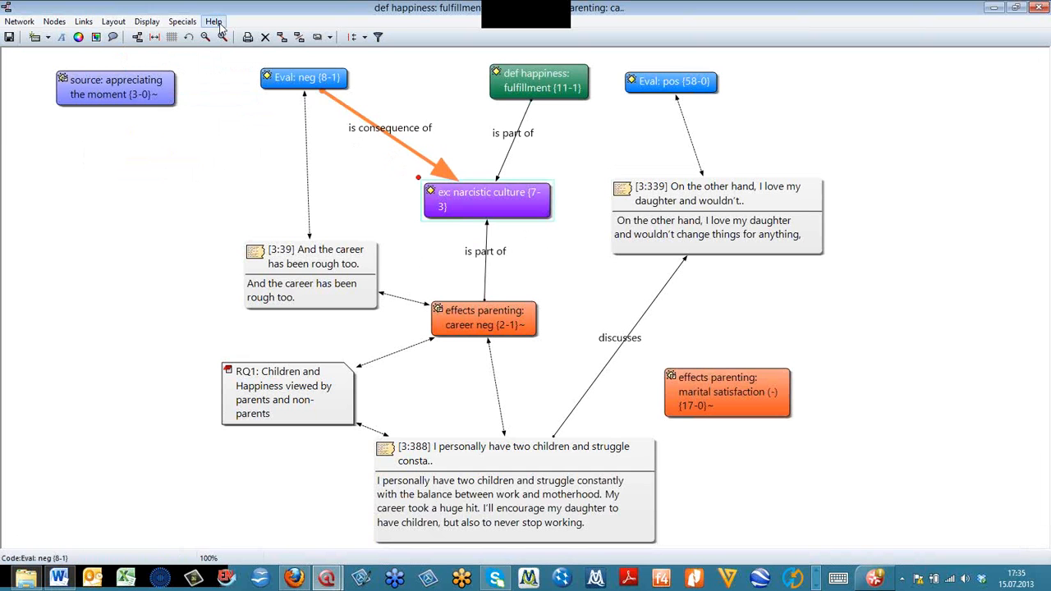
# - Check which file formats are offered for saving the network view as a graphic file, and cancel without saving
pyautogui.click(19, 21)
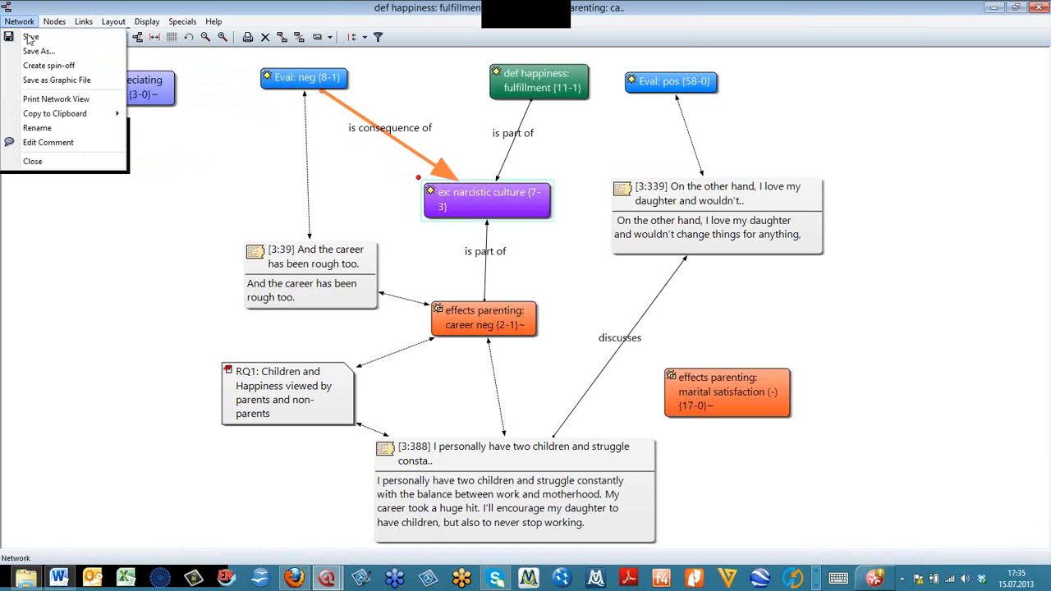
pyautogui.click(64, 79)
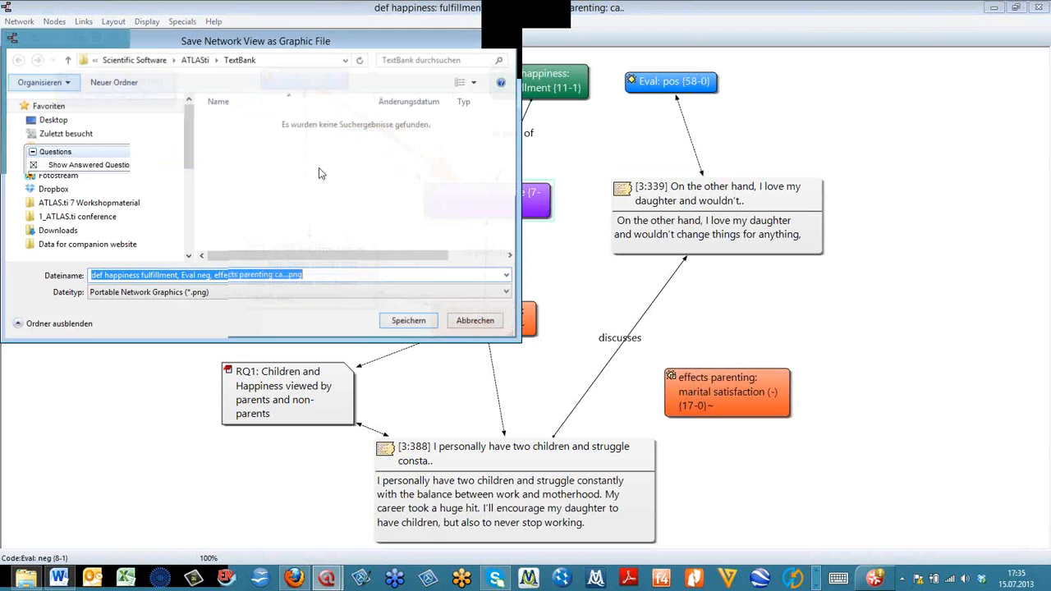
pyautogui.click(509, 291)
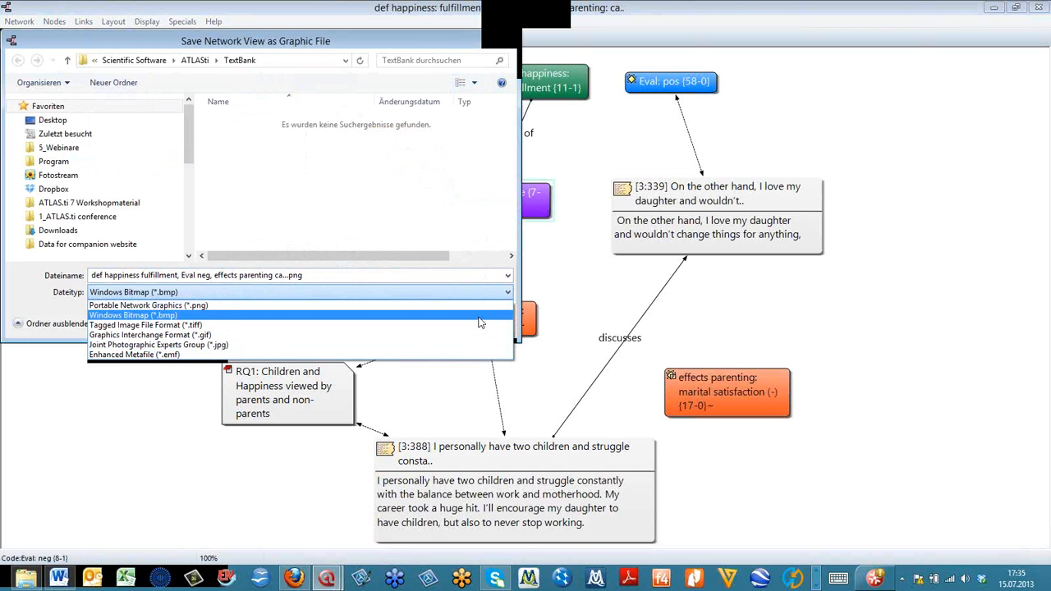
pyautogui.click(505, 40)
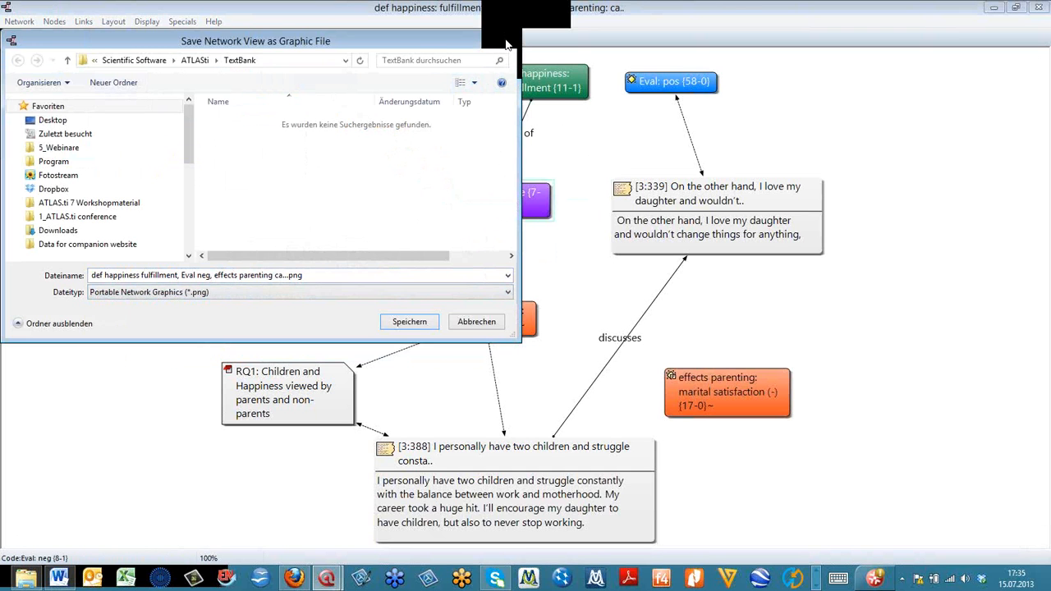
pyautogui.click(505, 40)
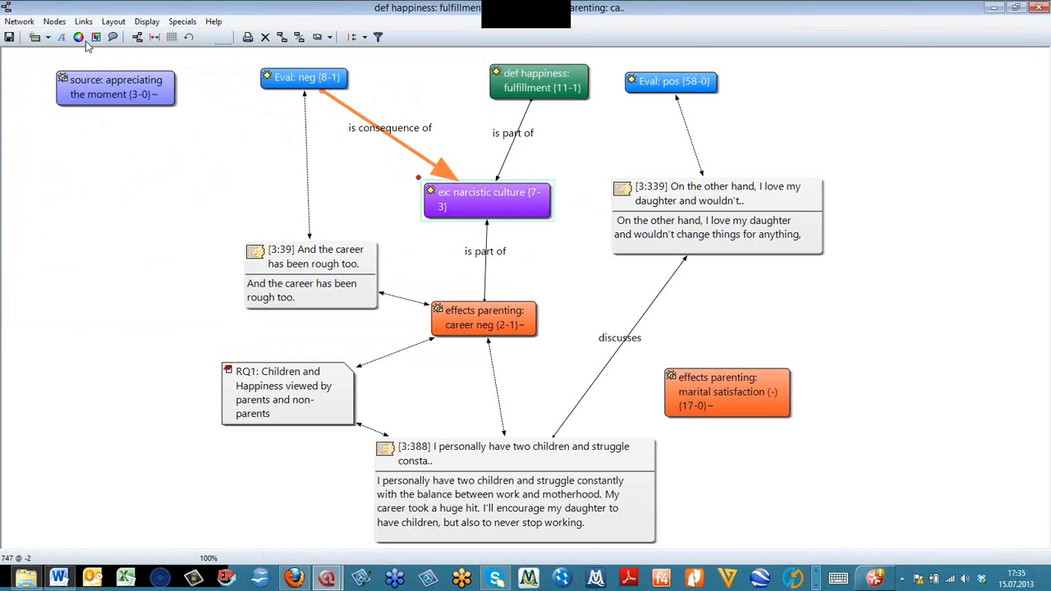
# - Copy all nodes of the network view to the clipboard
pyautogui.click(18, 21)
pyautogui.moveTo(82, 118)
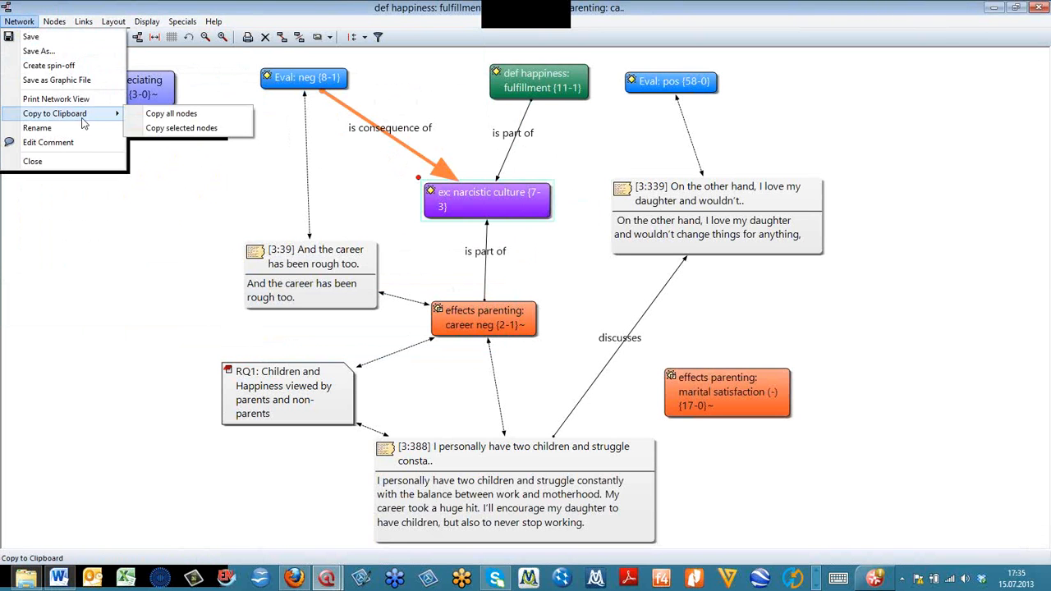
pyautogui.click(172, 115)
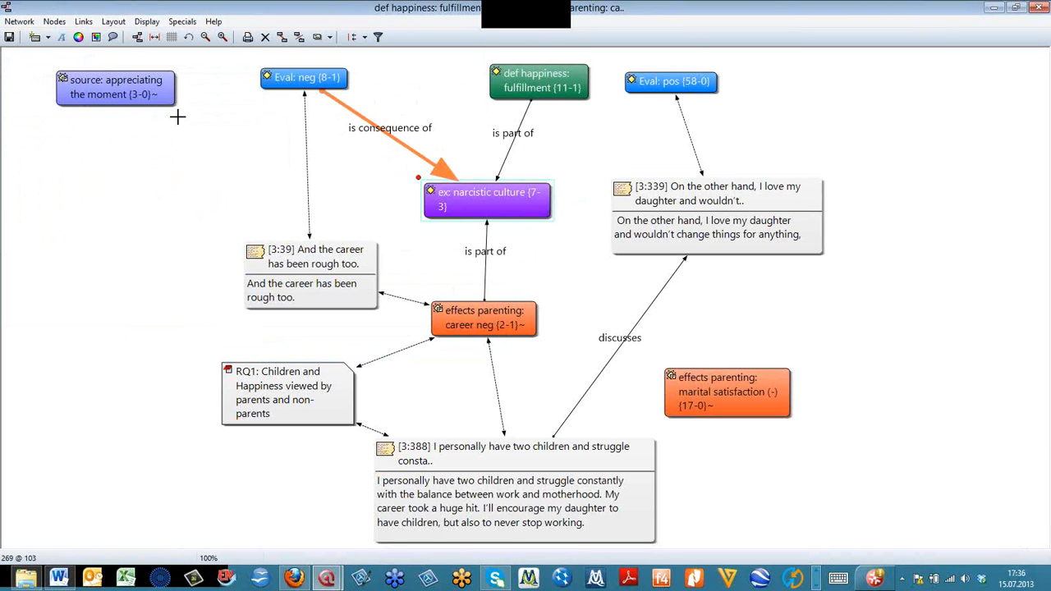
# - Switch to Word and create a new blank document
pyautogui.click(57, 578)
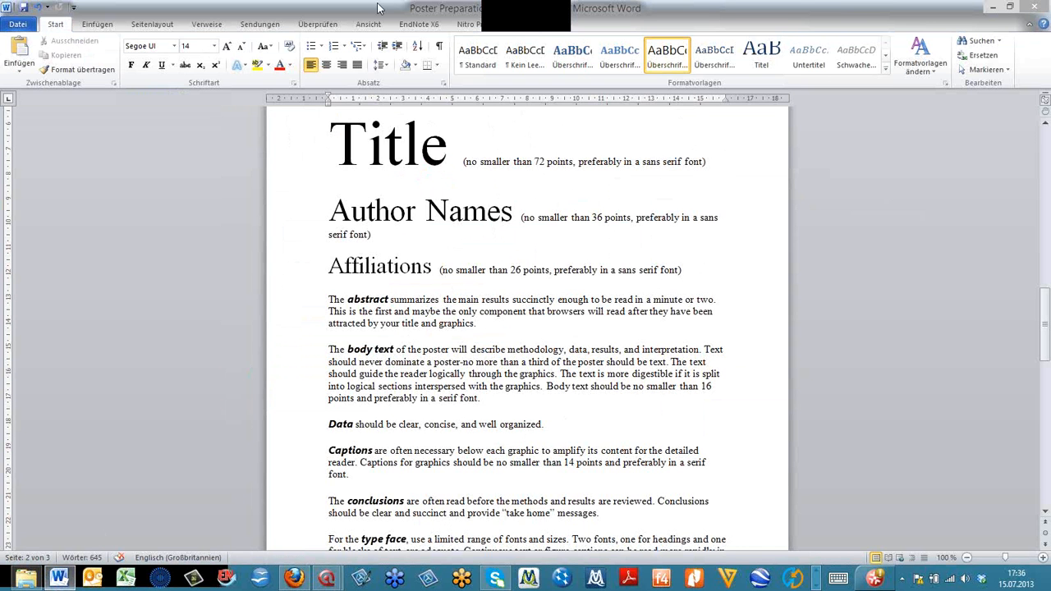
pyautogui.click(18, 23)
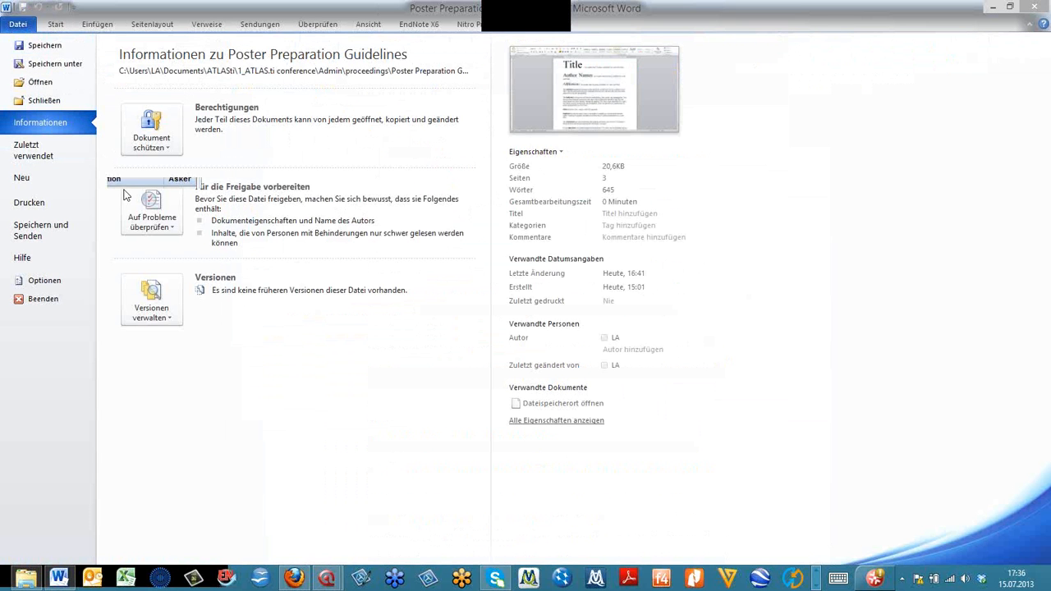
pyautogui.click(25, 178)
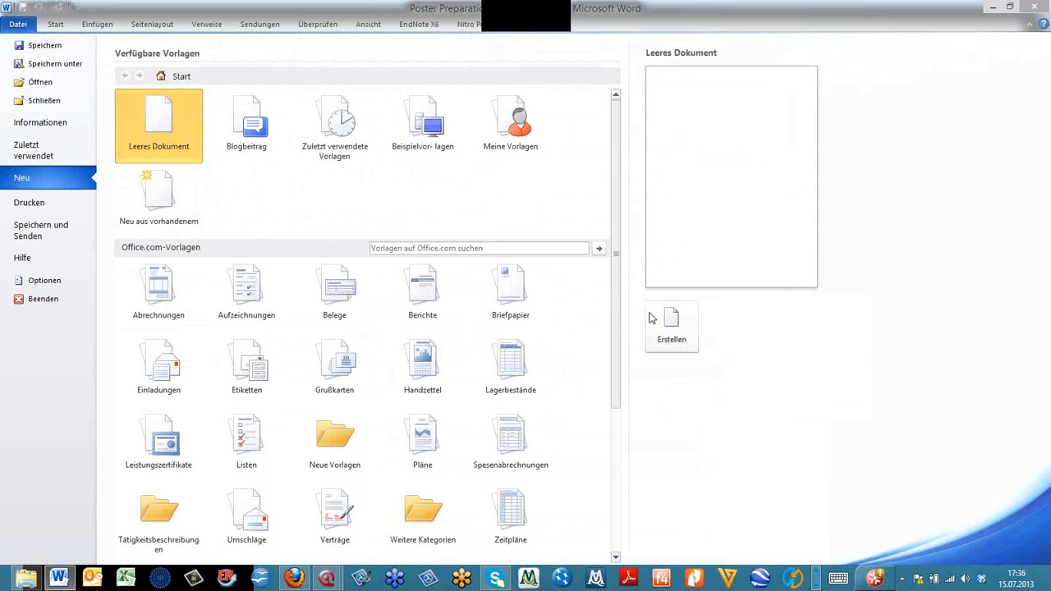
pyautogui.click(670, 324)
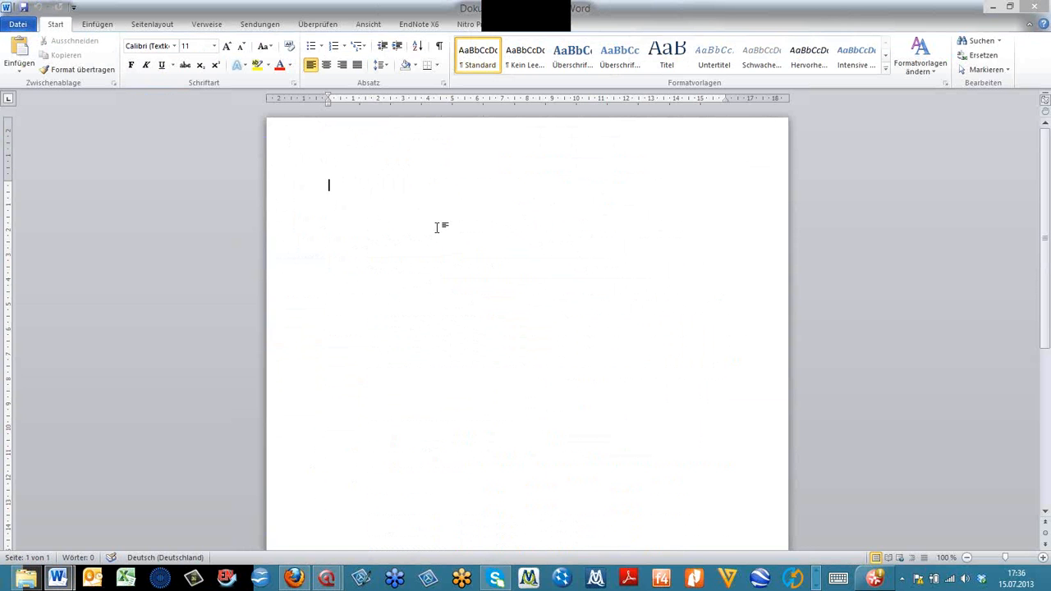
# - Paste the copied network as a text listing and insert a page break after it
pyautogui.hotkey('ctrl', 'v')
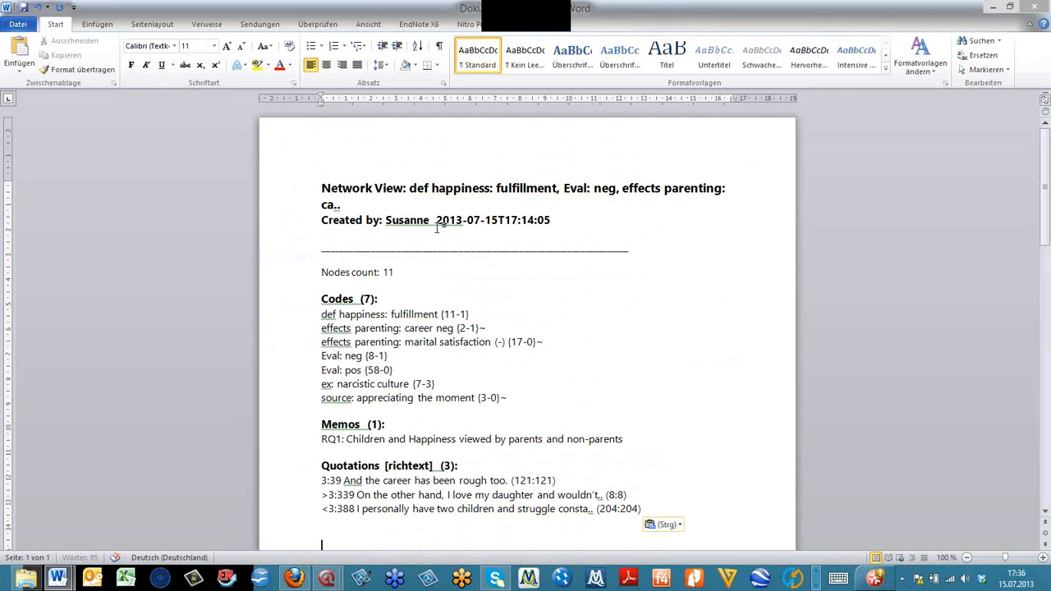
pyautogui.scroll(-8, 437, 228)
pyautogui.hotkey('ctrl', 'Return')
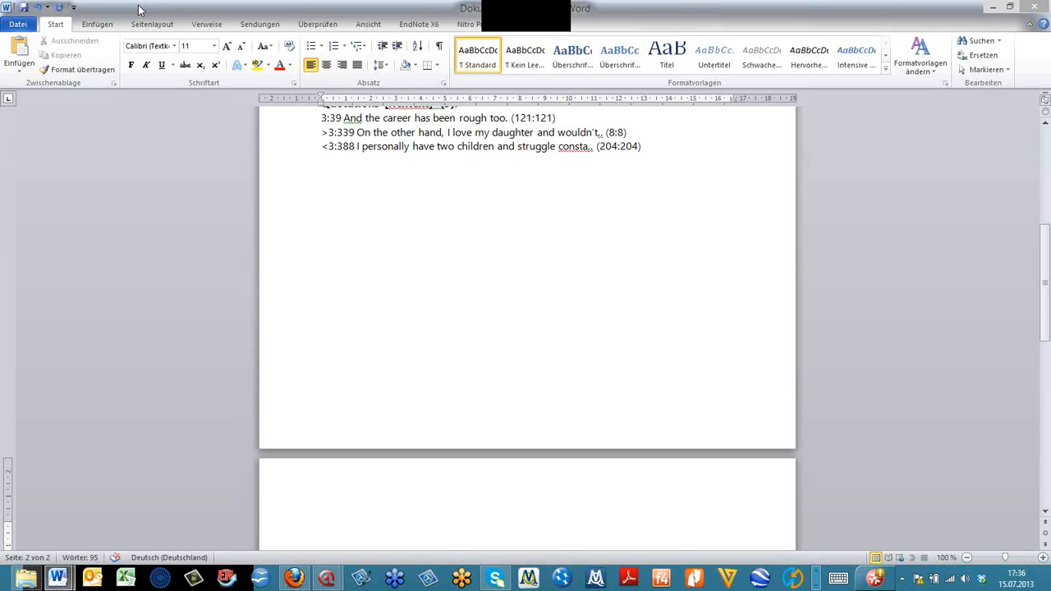
# - Paste the copied network on the second page as a device-independent bitmap (Geräteunabhängige Bitmap) and select the picture
pyautogui.click(20, 72)
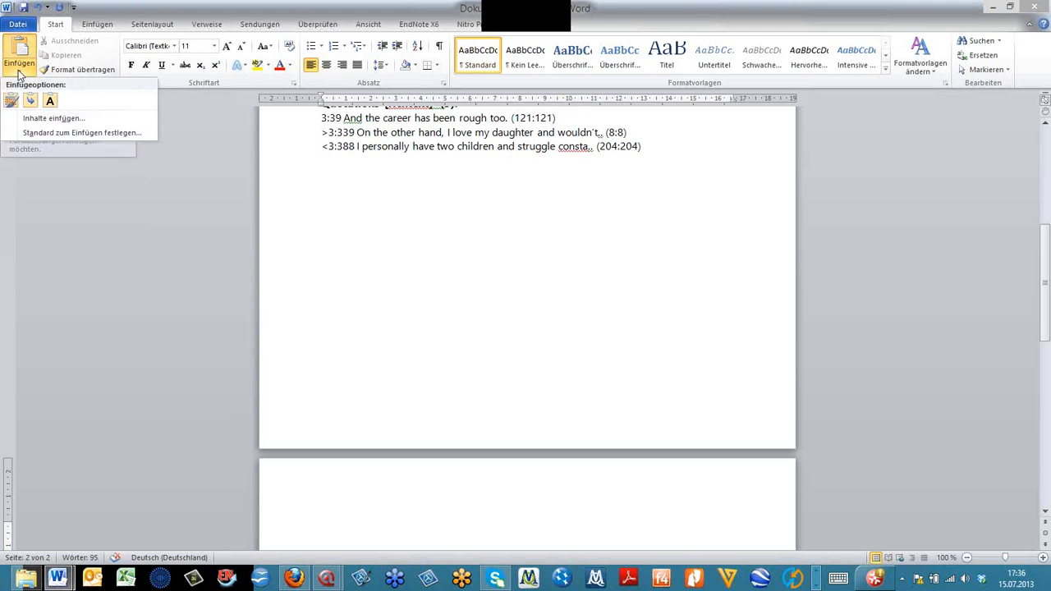
pyautogui.click(50, 120)
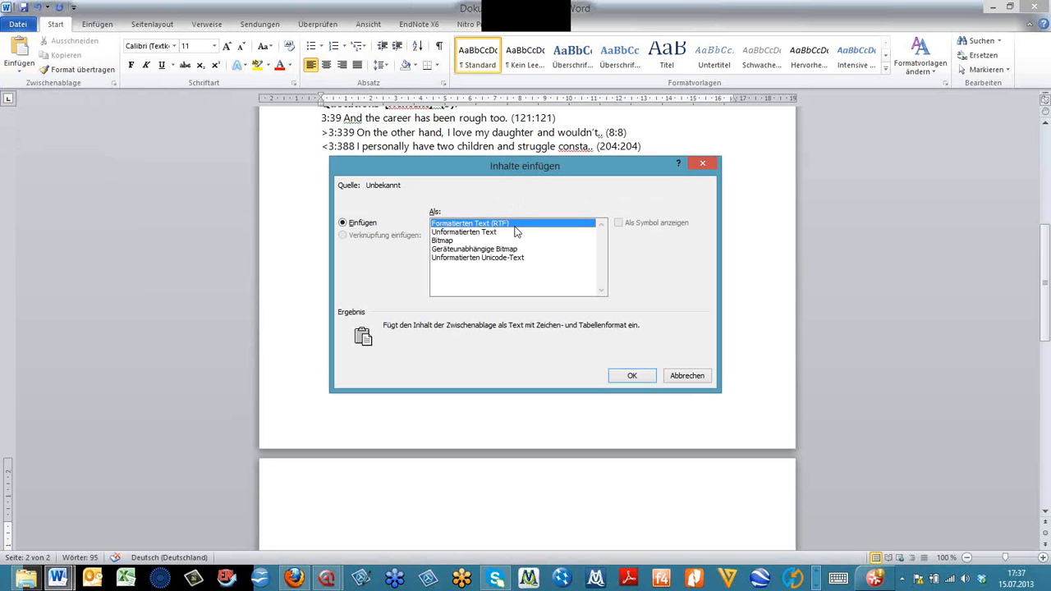
pyautogui.click(497, 243)
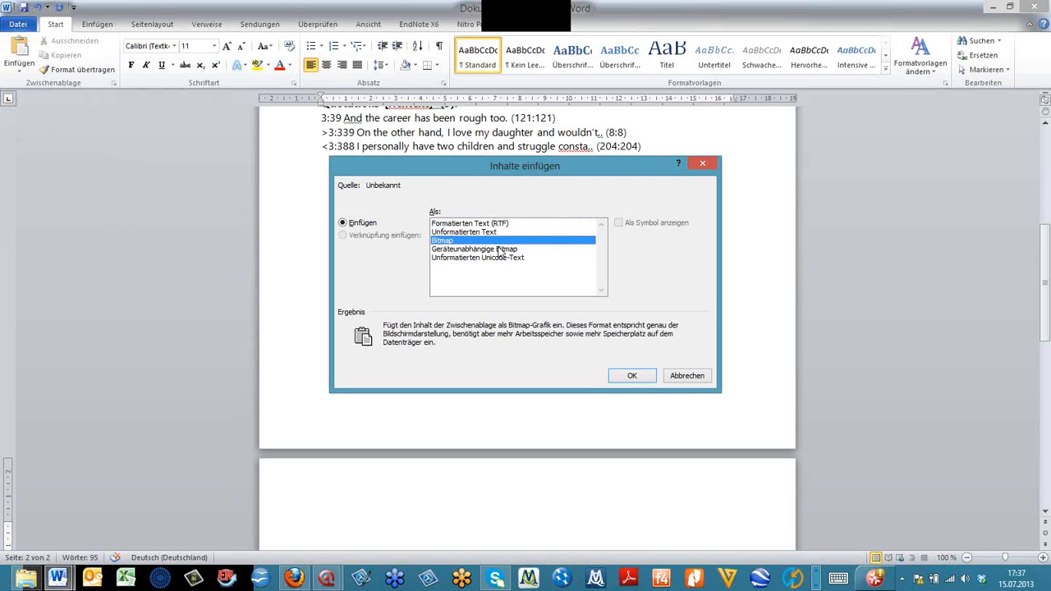
pyautogui.click(501, 250)
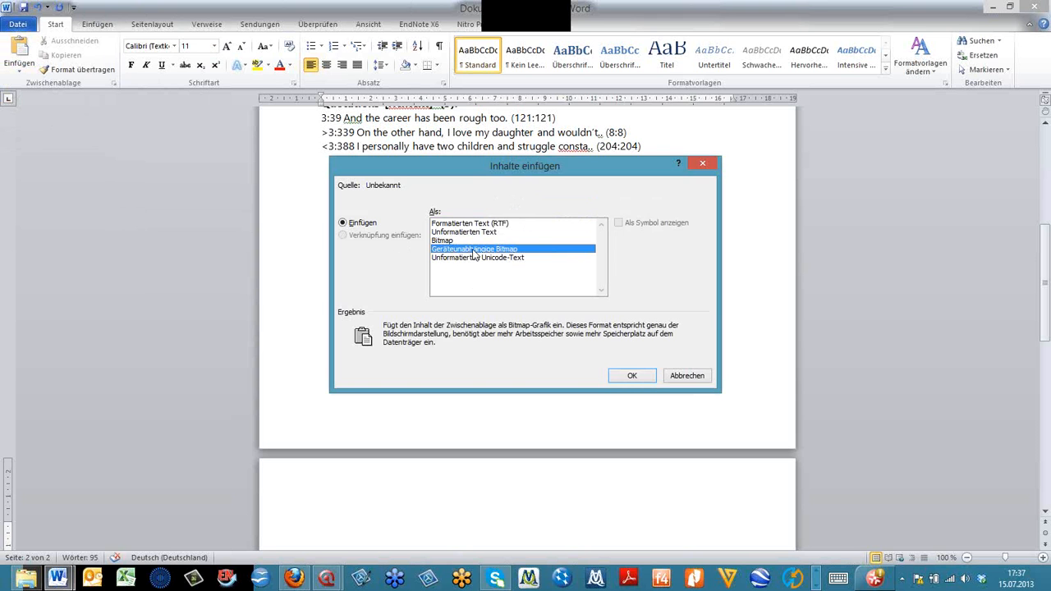
pyautogui.click(631, 376)
pyautogui.scroll(-2, 570, 375)
pyautogui.click(569, 376)
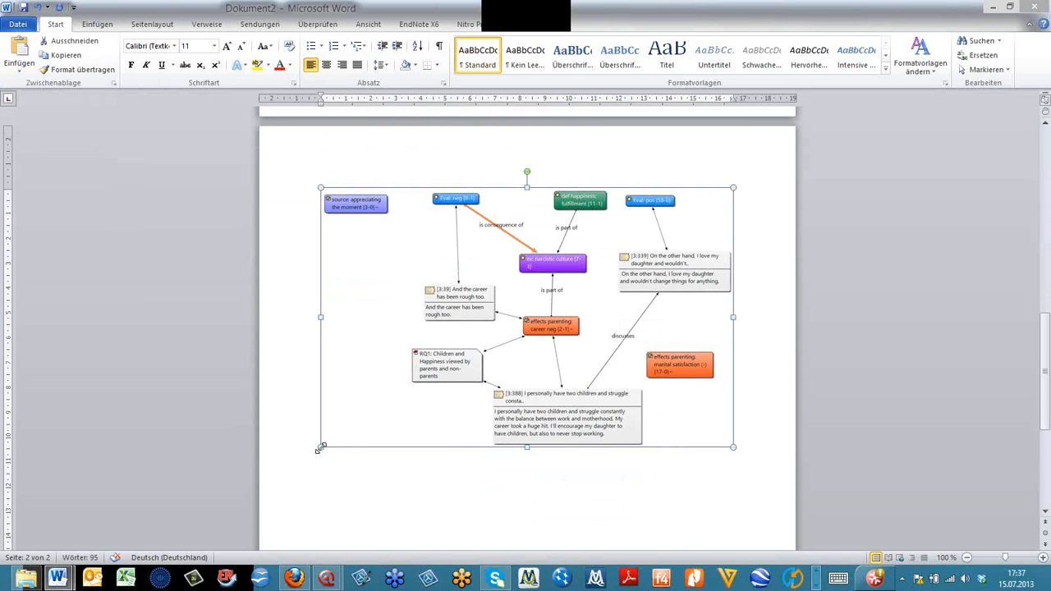
# - Enlarge the pasted network picture slightly and minimize both open Word documents to return to the ATLAS.ti network view
pyautogui.moveTo(320, 448); pyautogui.dragTo(485, 462)
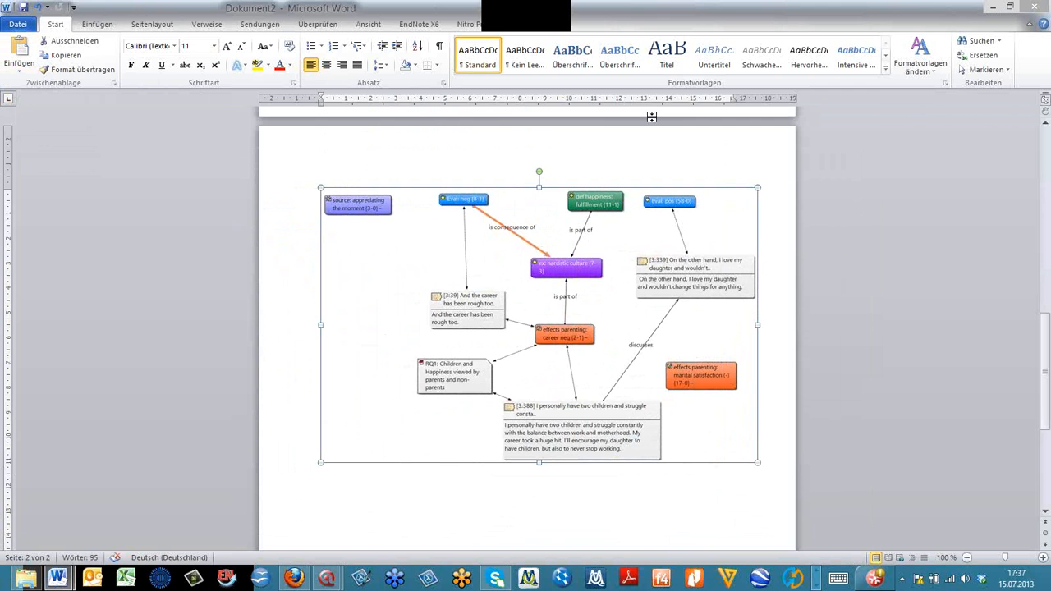
pyautogui.click(993, 8)
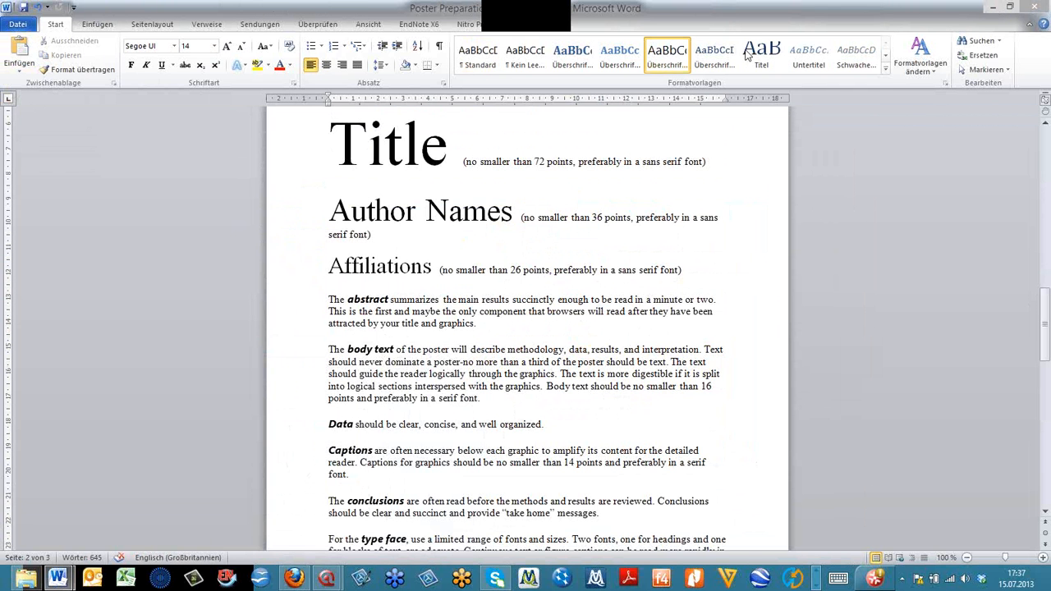
pyautogui.click(990, 8)
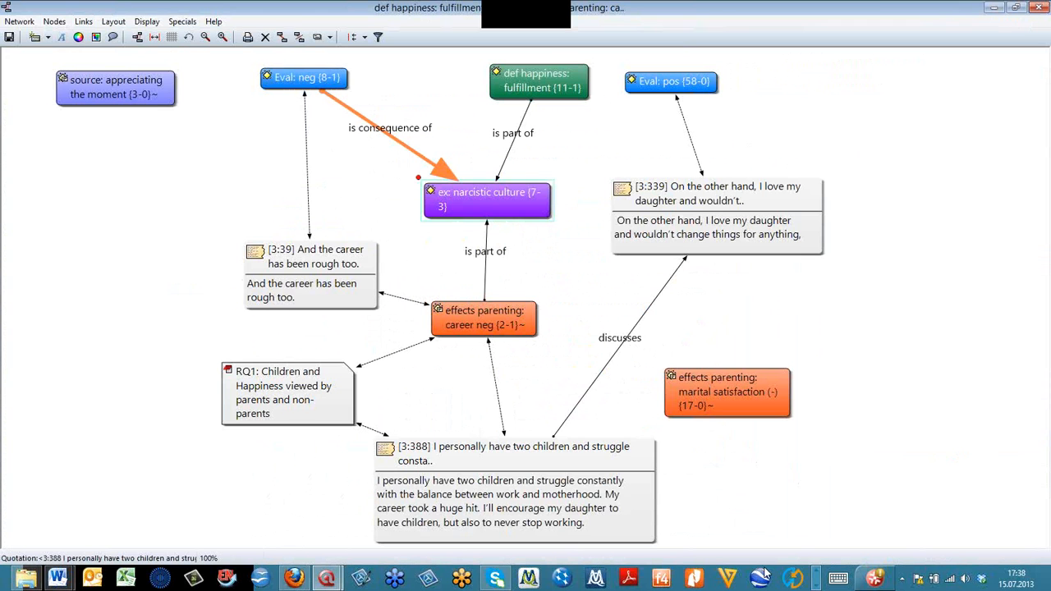
# - Switch to the running PowerPoint slide show and advance to the "Working with Hyperlinks" slide
pyautogui.click(821, 574)
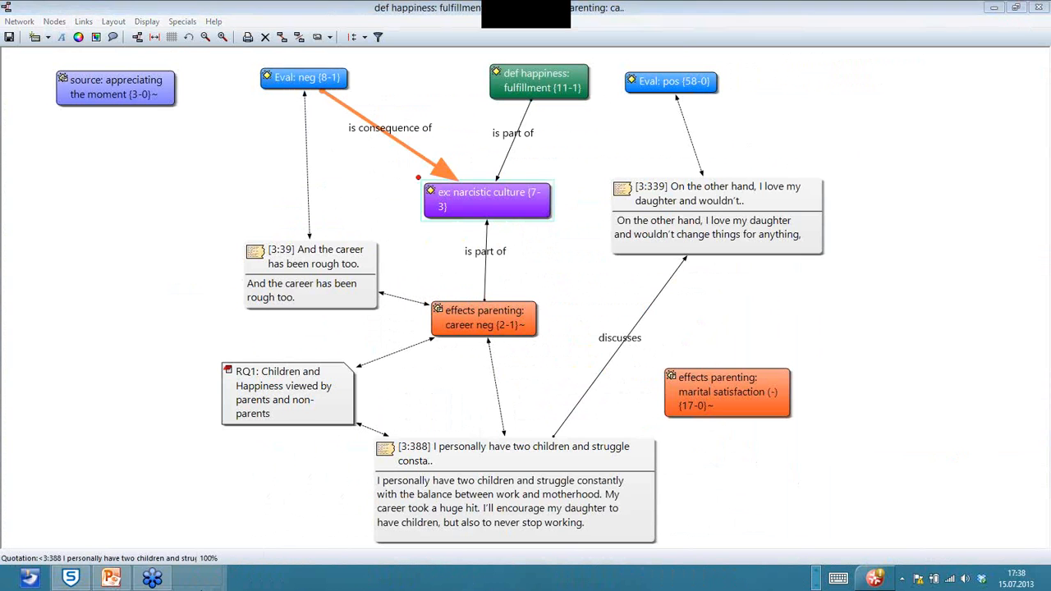
pyautogui.click(109, 579)
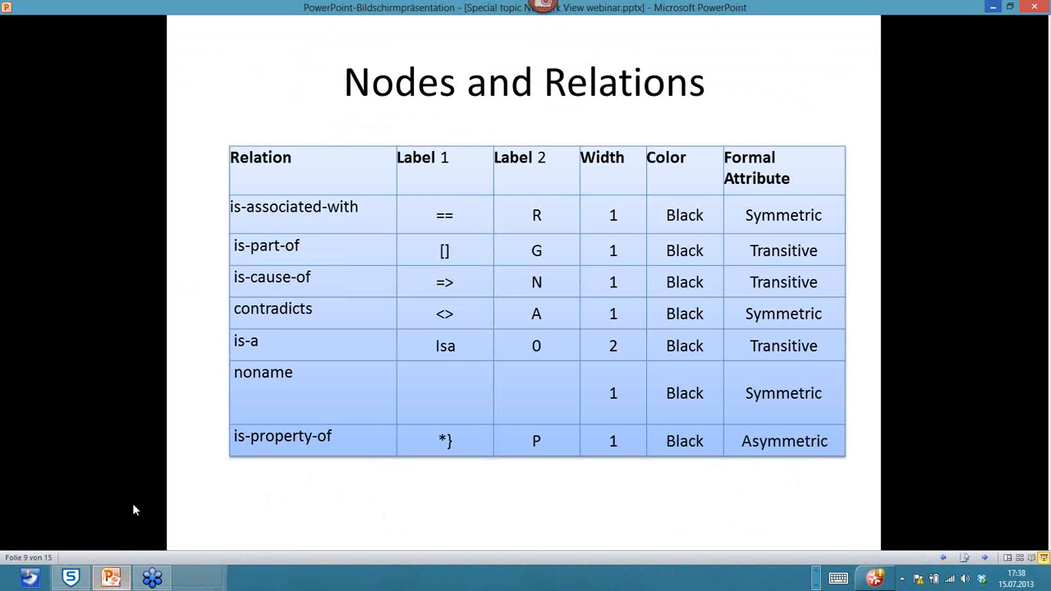
pyautogui.click(984, 558)
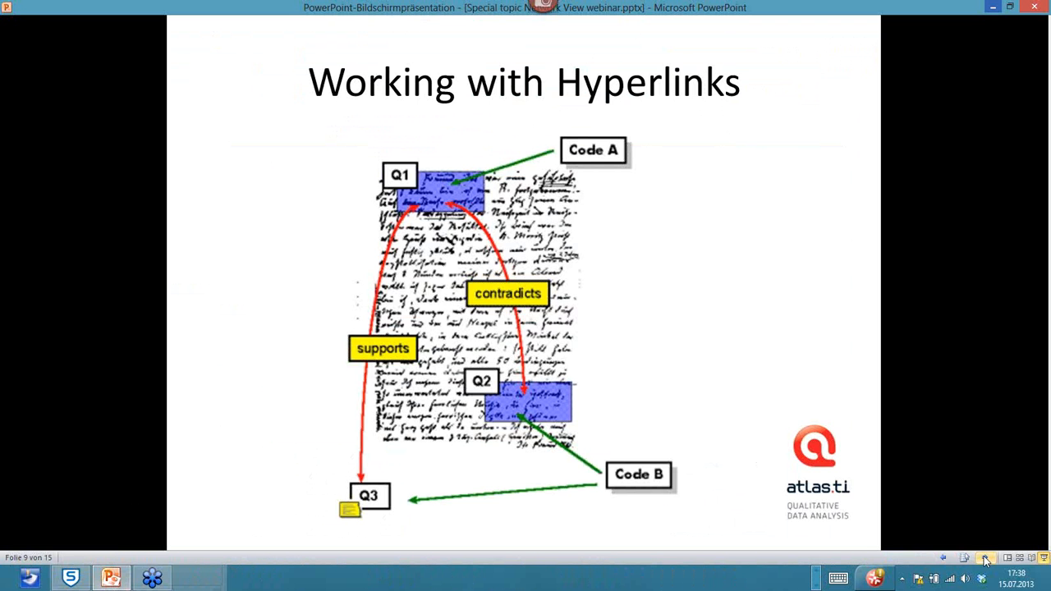
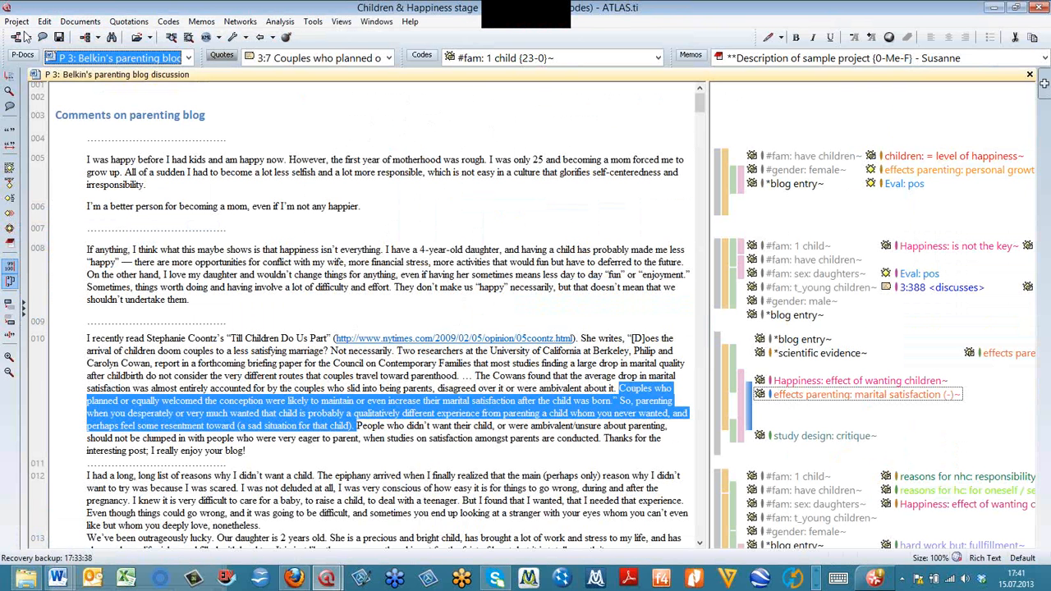
# - Open the saved network view "webinar example", maximize it to view the whole network, and close it again
pyautogui.click(27, 37)
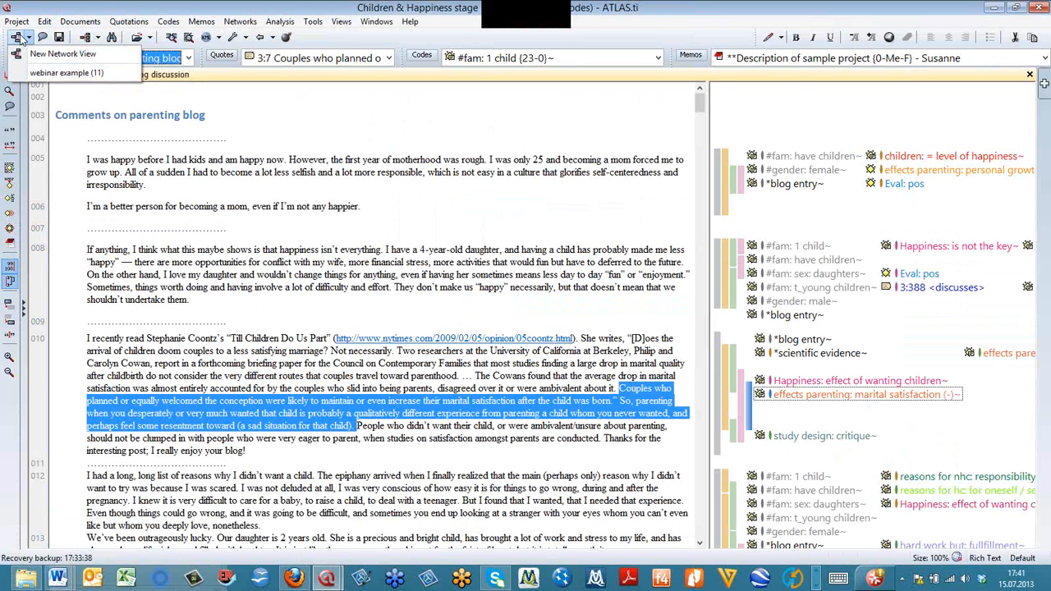
pyautogui.click(59, 75)
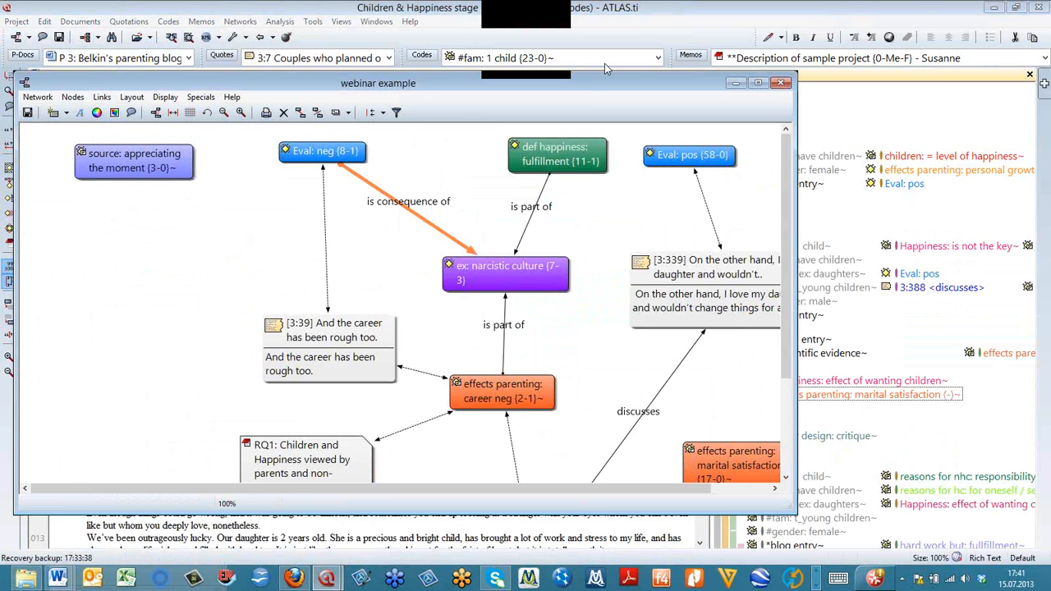
pyautogui.moveTo(583, 85); pyautogui.dragTo(623, 49)
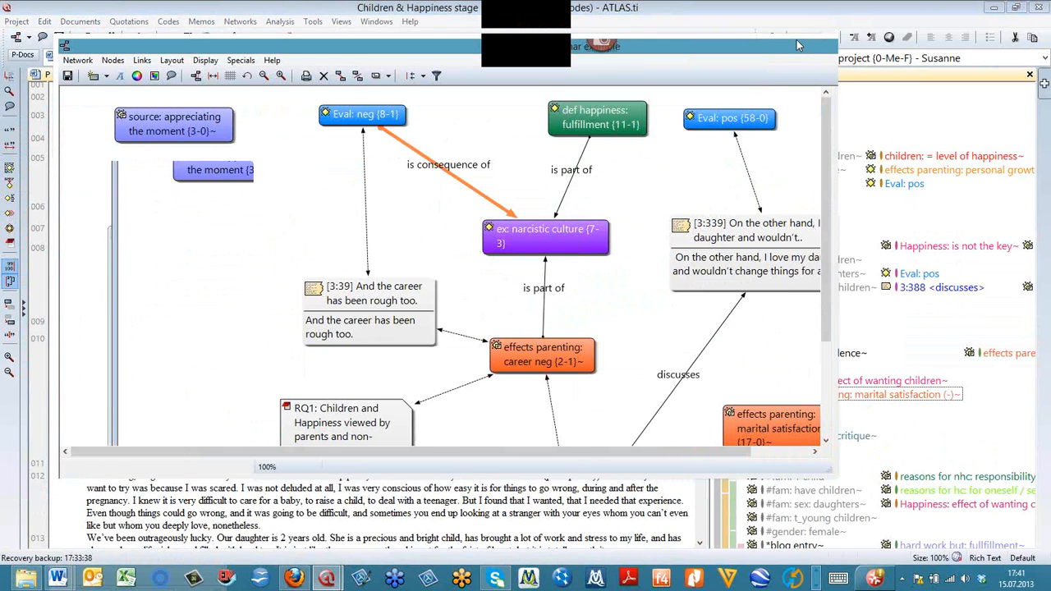
pyautogui.click(798, 45)
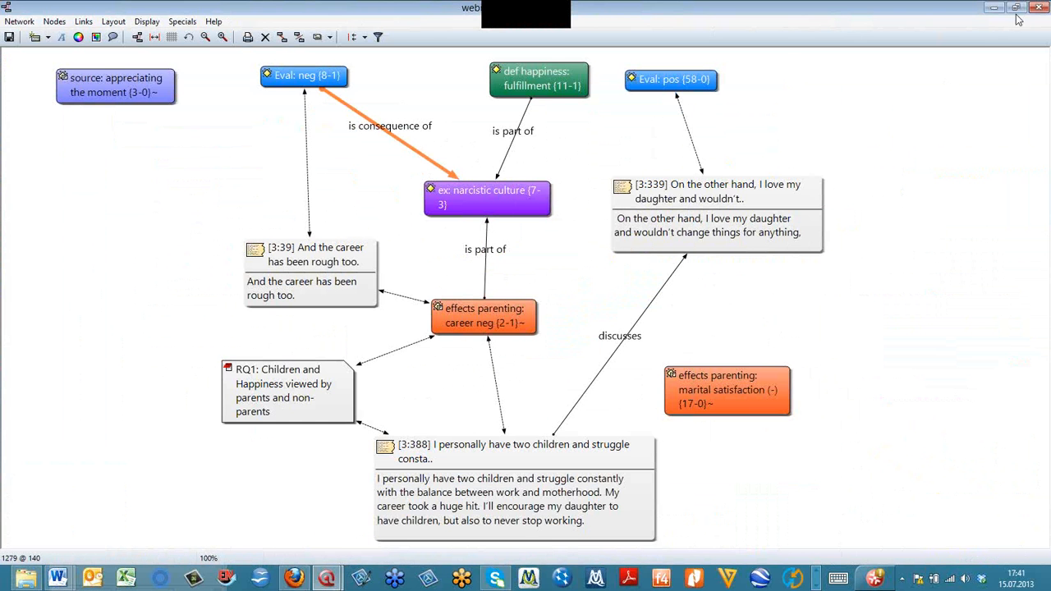
pyautogui.click(1040, 7)
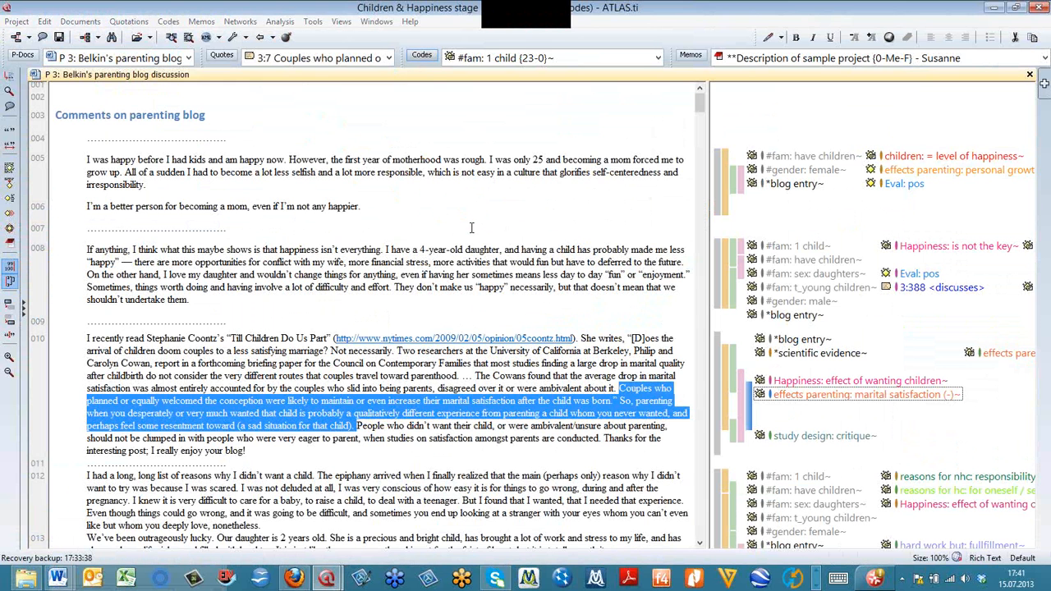
# - Find the code "ex: narcistic culture" in the Code Manager and display its focused network
pyautogui.click(415, 57)
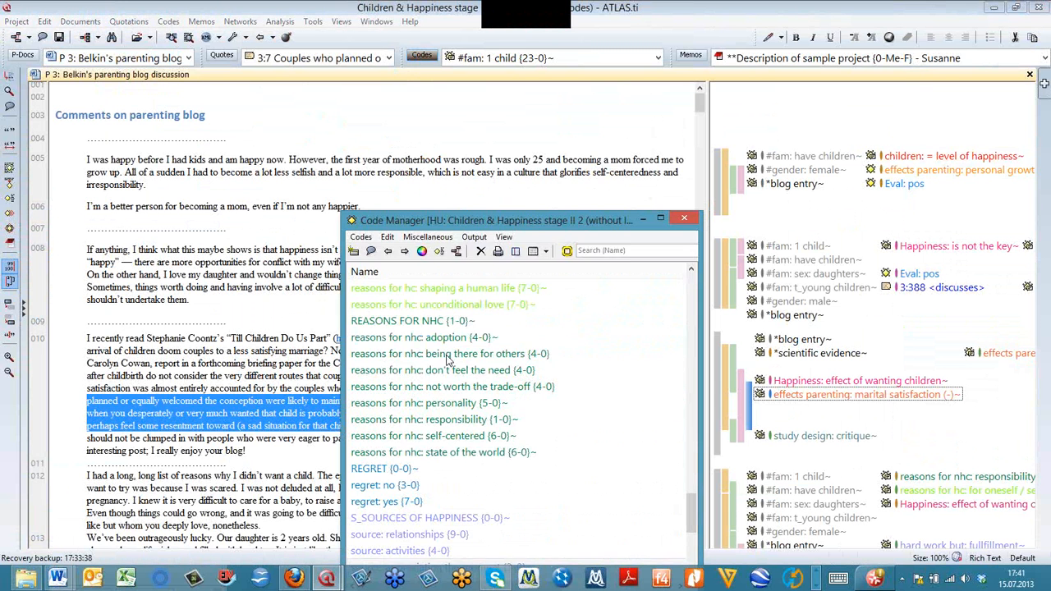
pyautogui.scroll(12, 448, 356)
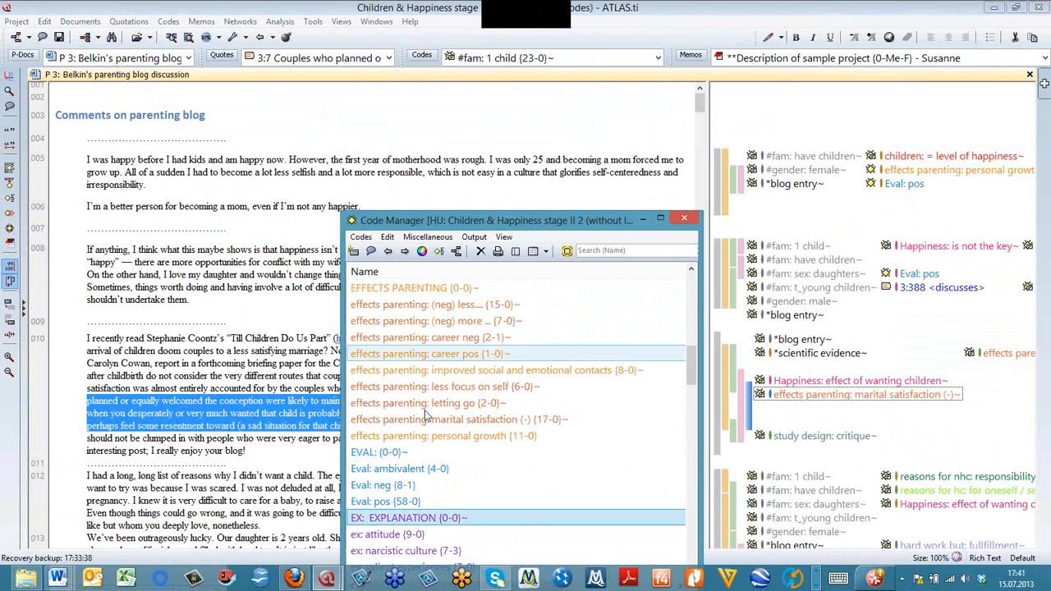
pyautogui.click(462, 551)
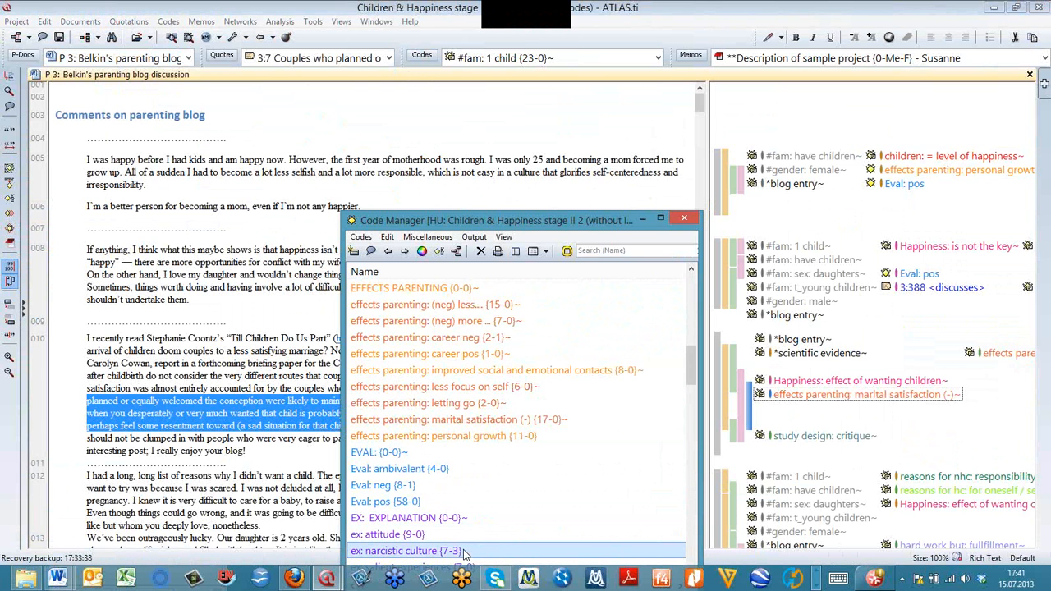
pyautogui.moveTo(502, 220); pyautogui.dragTo(481, 69)
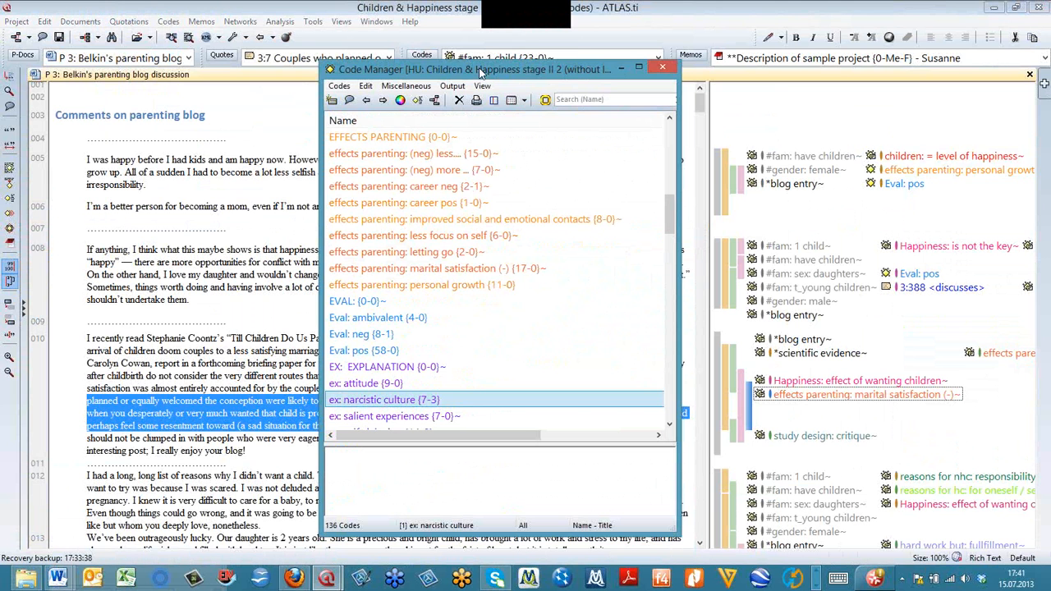
pyautogui.click(434, 100)
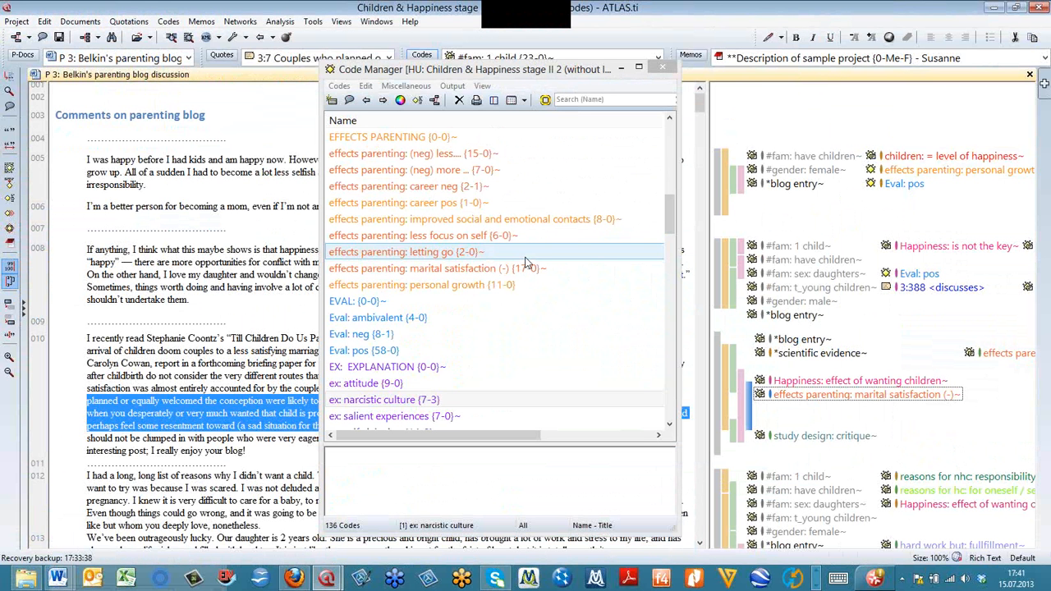
pyautogui.click(31, 38)
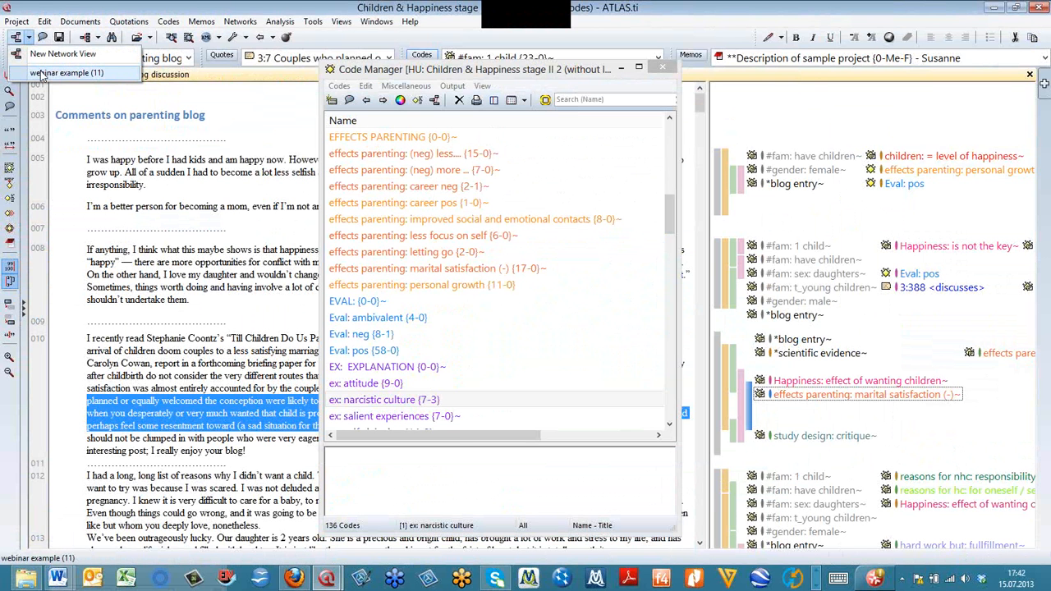
pyautogui.click(391, 400)
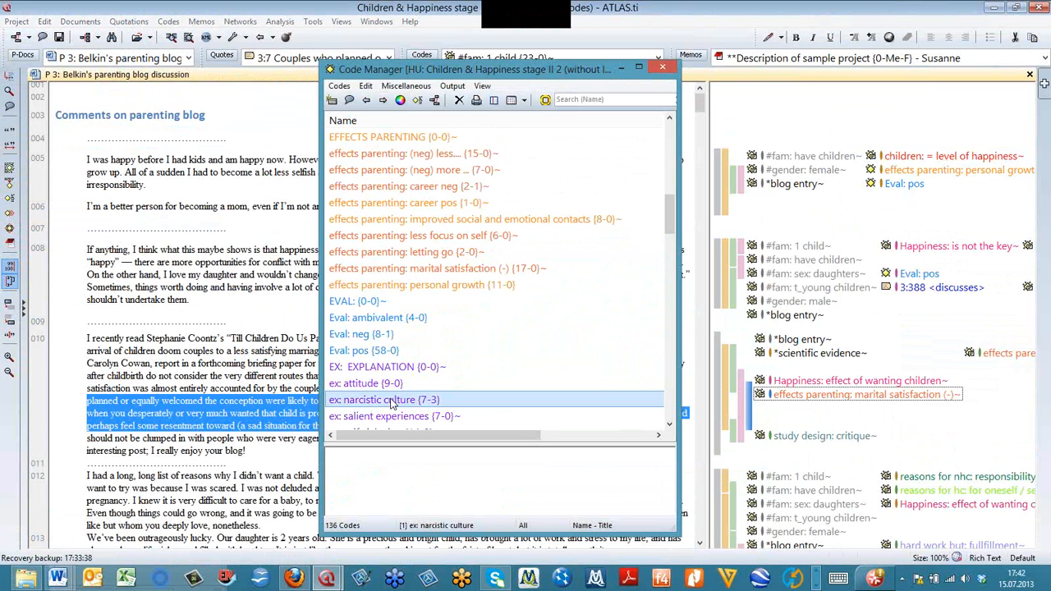
pyautogui.click(435, 100)
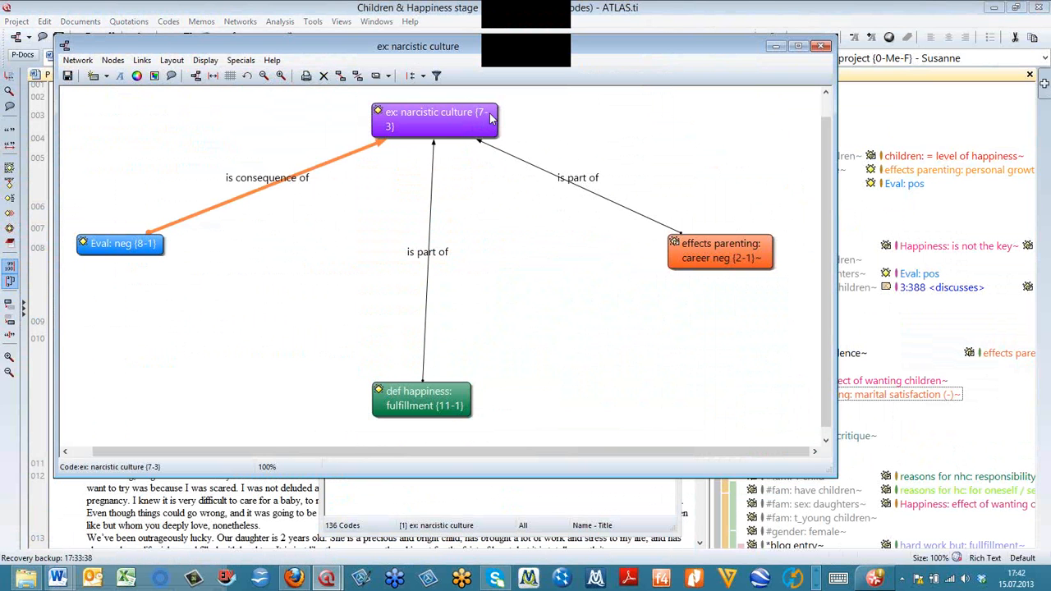
# - List the quotations of the "ex: narcistic culture" node, then close the network view without saving and close the Code Manager
pyautogui.click(483, 118)
pyautogui.rightClick(483, 118)
pyautogui.click(559, 281)
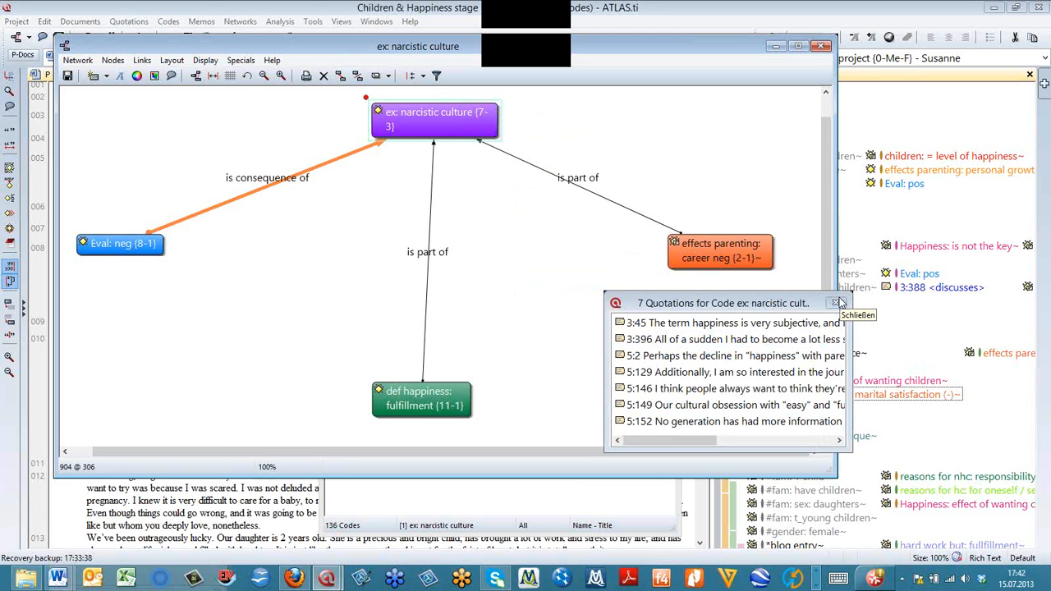
pyautogui.click(837, 303)
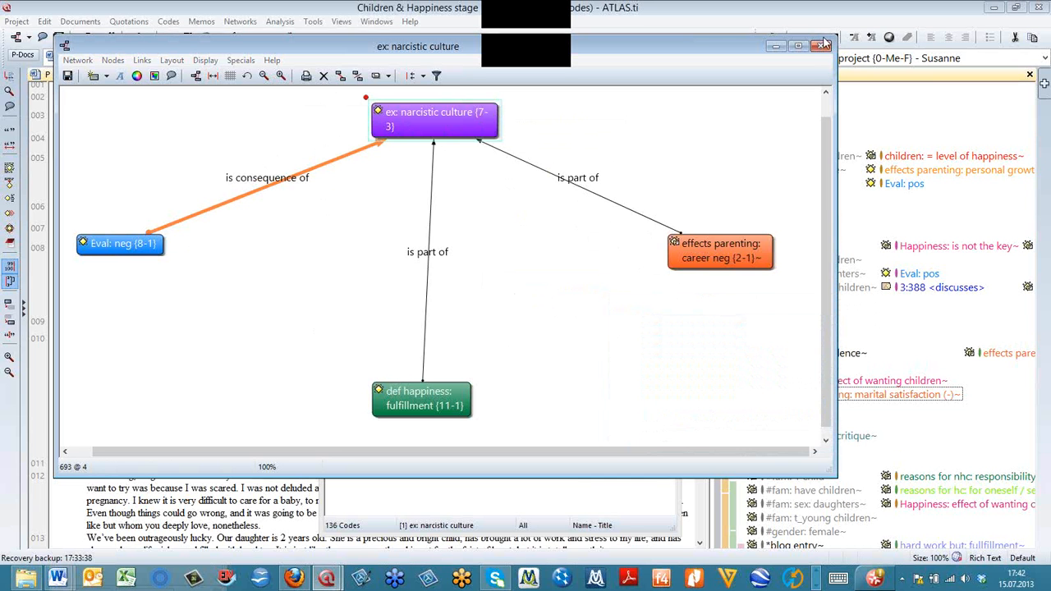
pyautogui.click(823, 45)
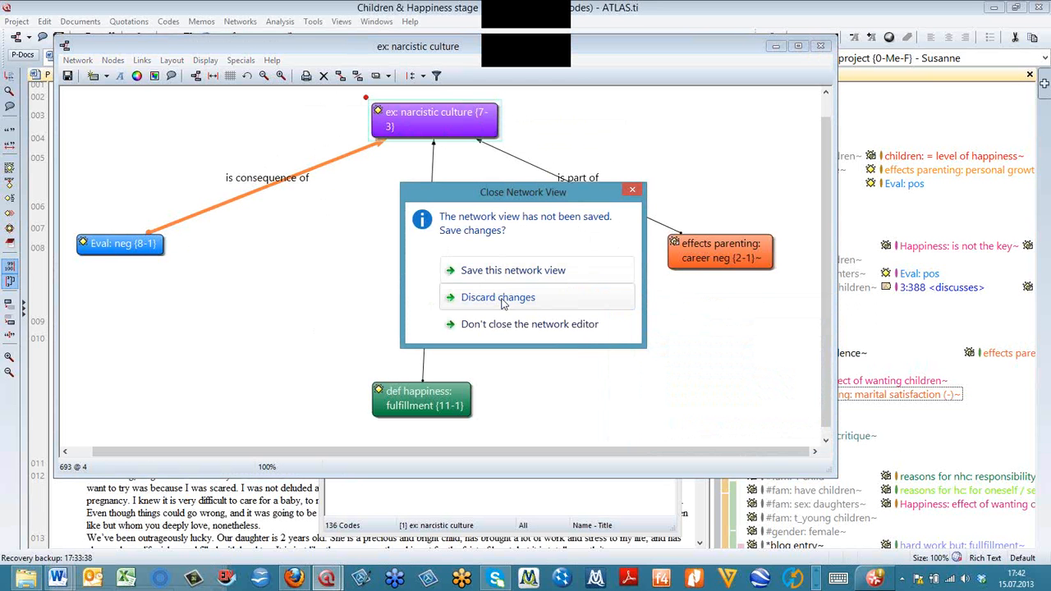
pyautogui.click(504, 303)
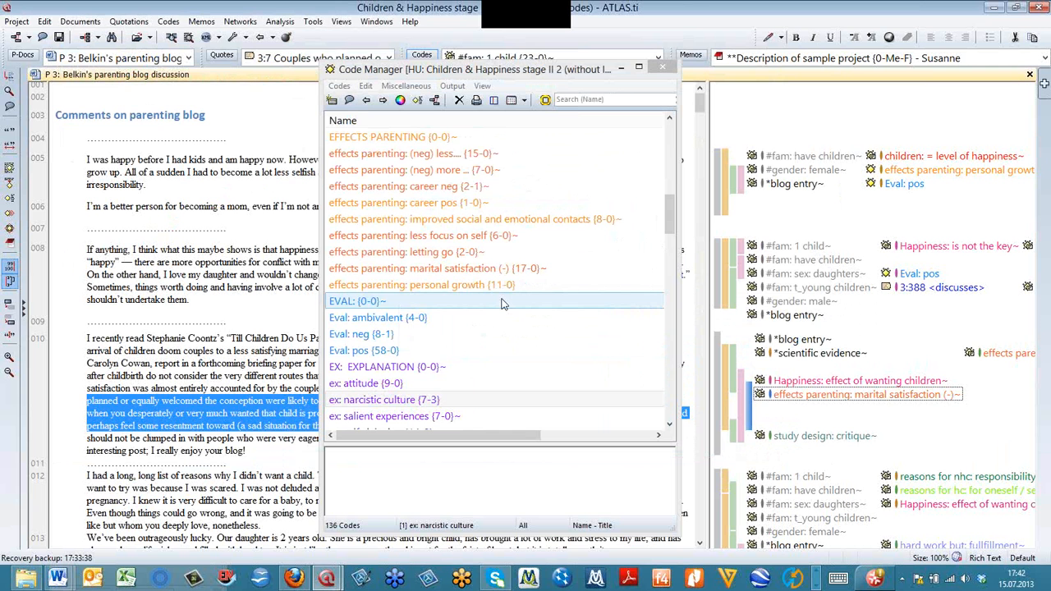
pyautogui.click(663, 67)
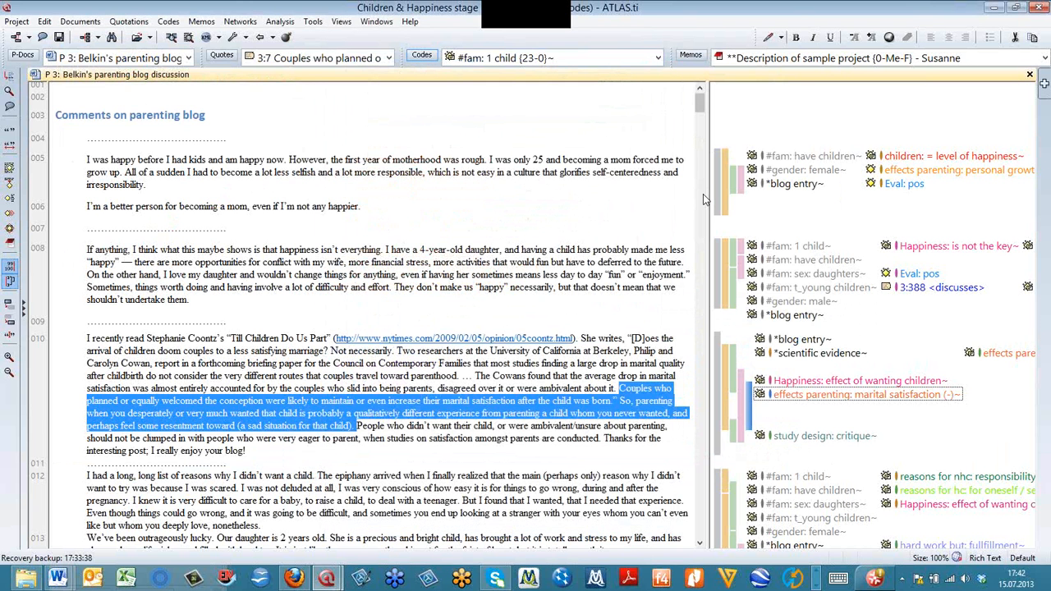
# - Widen the margin area beside the document text and make quotation 3:287, at paragraphs 5 to 6, a hyperlink source
pyautogui.moveTo(707, 195); pyautogui.dragTo(420, 206)
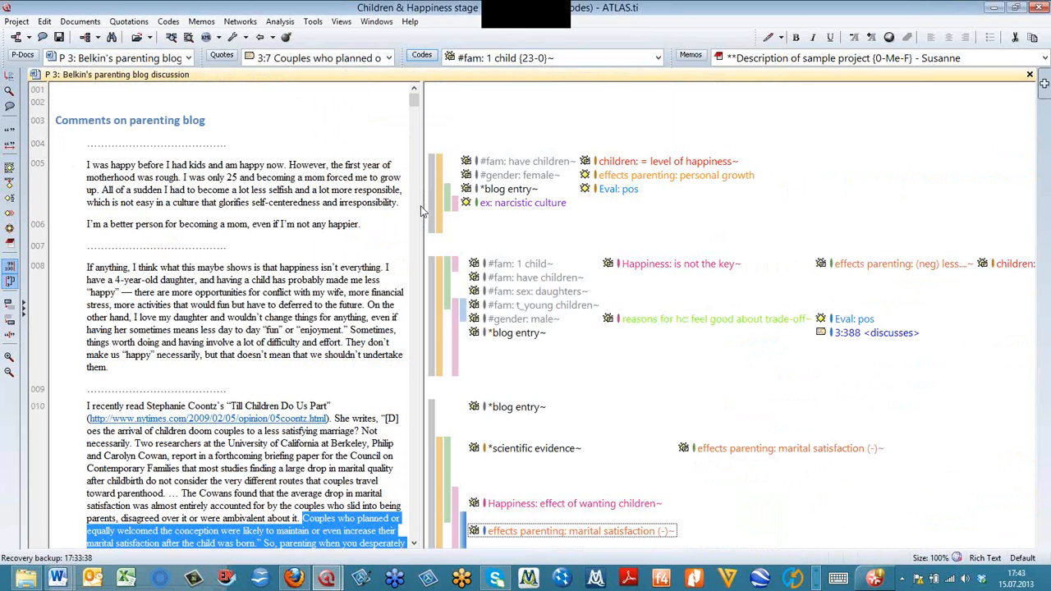
pyautogui.click(430, 170)
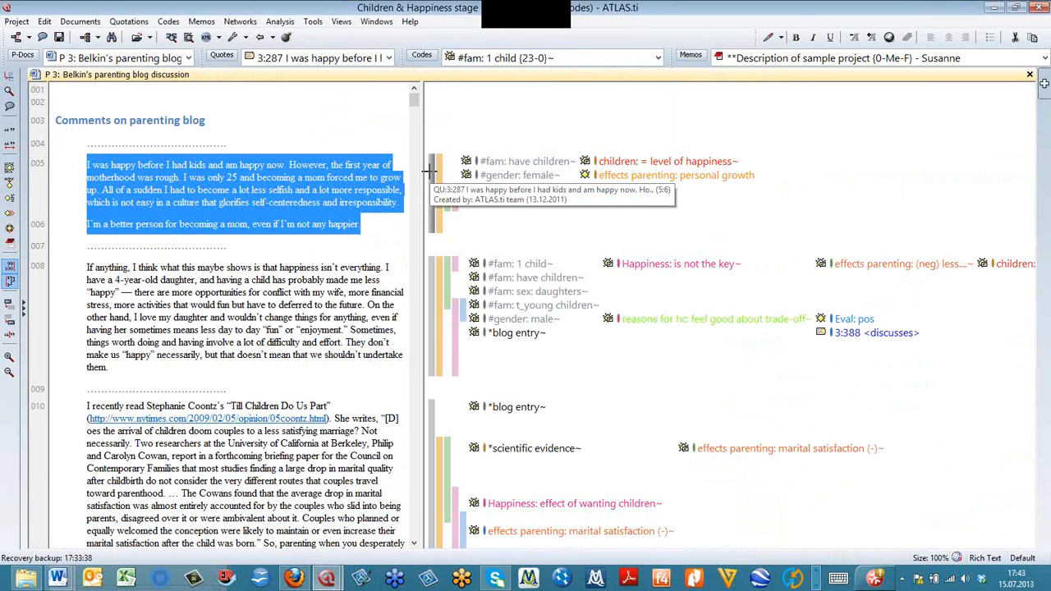
pyautogui.rightClick(431, 172)
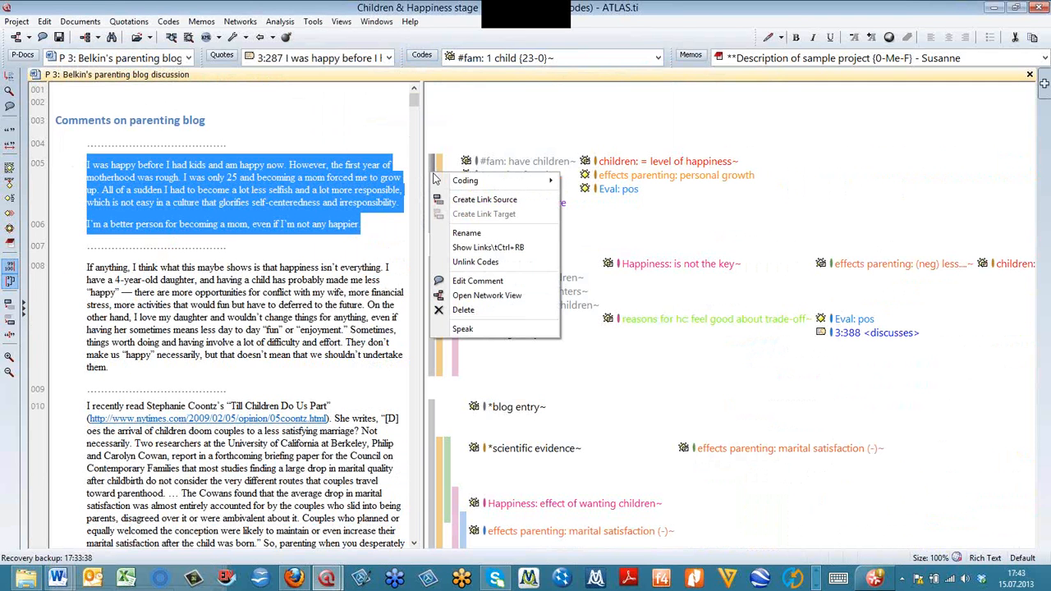
pyautogui.click(498, 200)
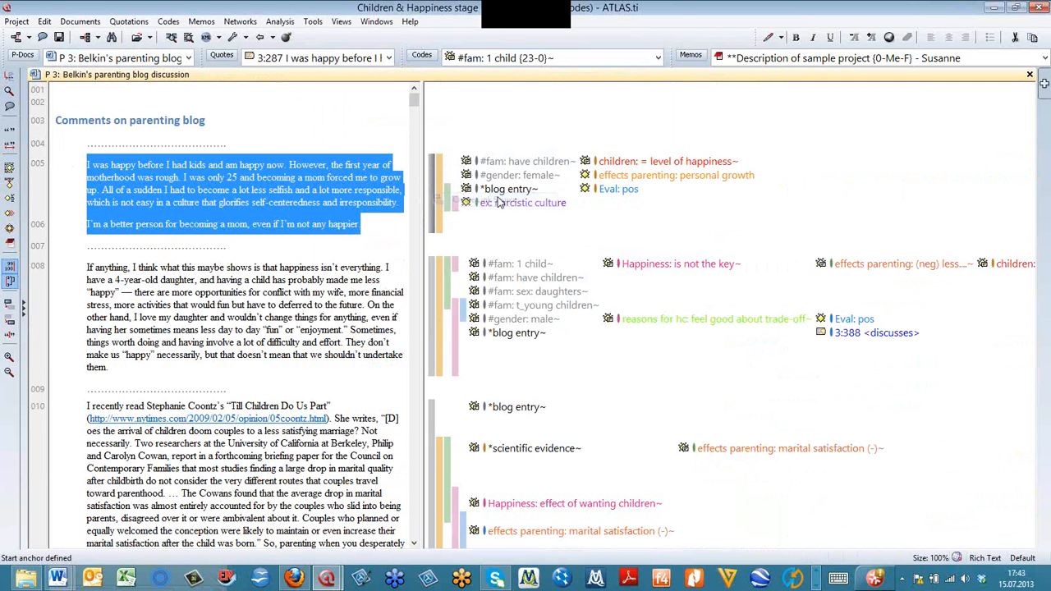
# - Link quotation 3:97, at paragraphs 192 to 194, as target with the relation "criticizes", leaving 3:287 as source for a star link
pyautogui.moveTo(412, 100); pyautogui.dragTo(413, 279)
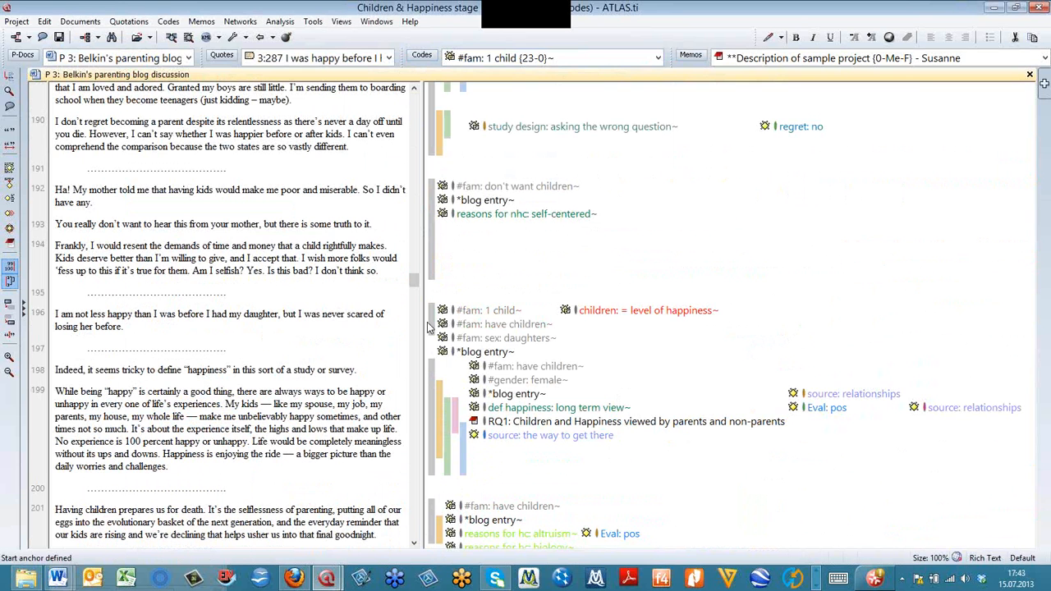
pyautogui.click(429, 231)
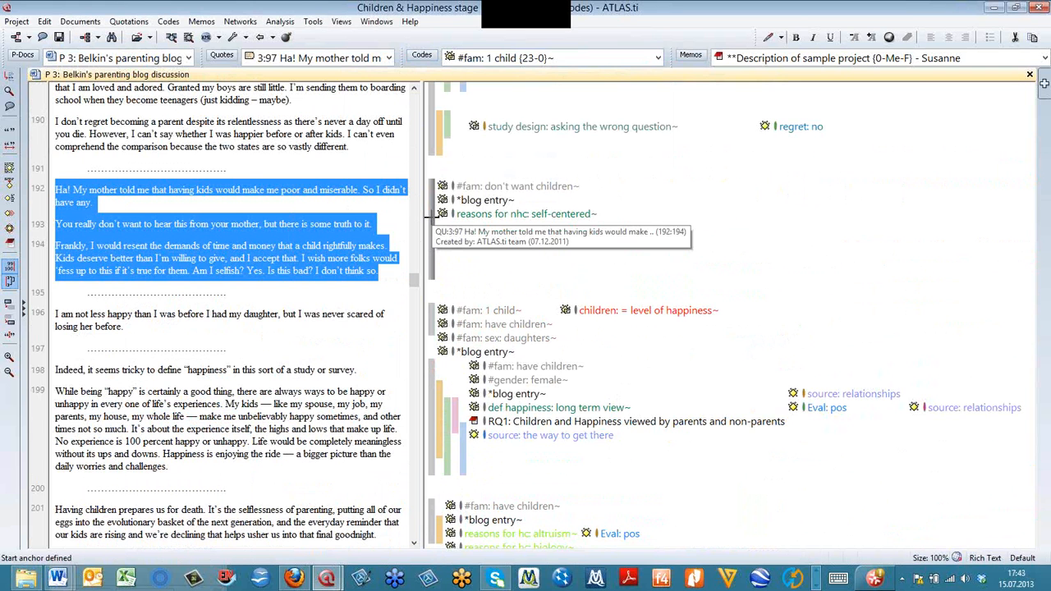
pyautogui.rightClick(344, 237)
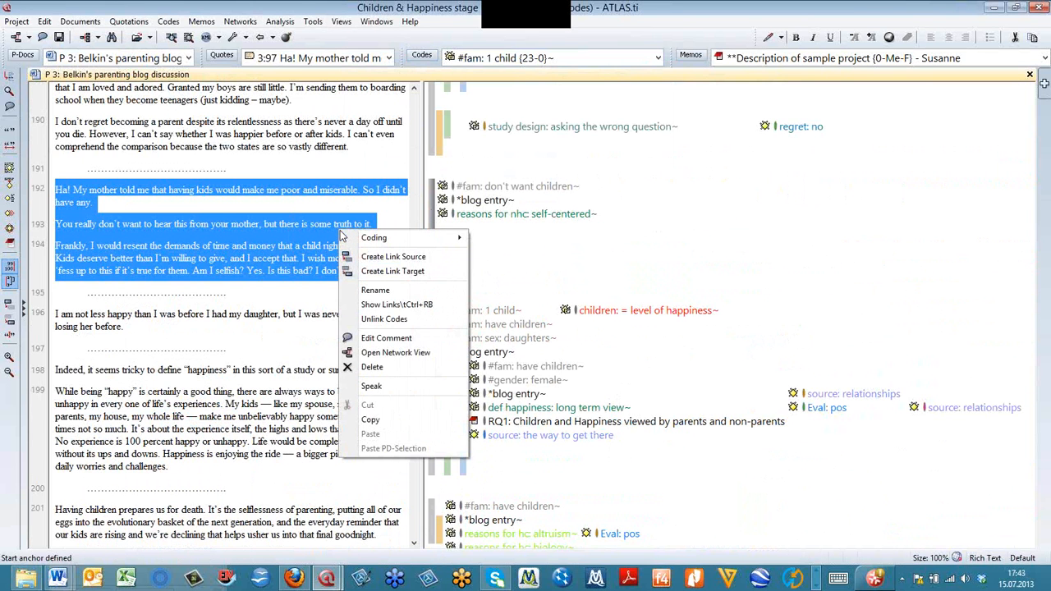
pyautogui.click(408, 272)
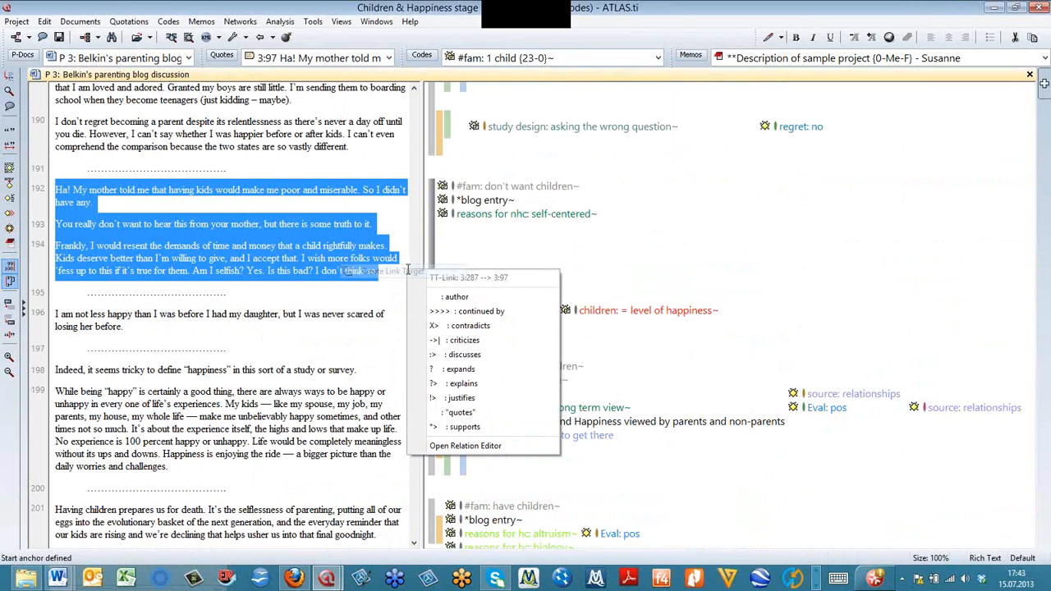
pyautogui.click(468, 340)
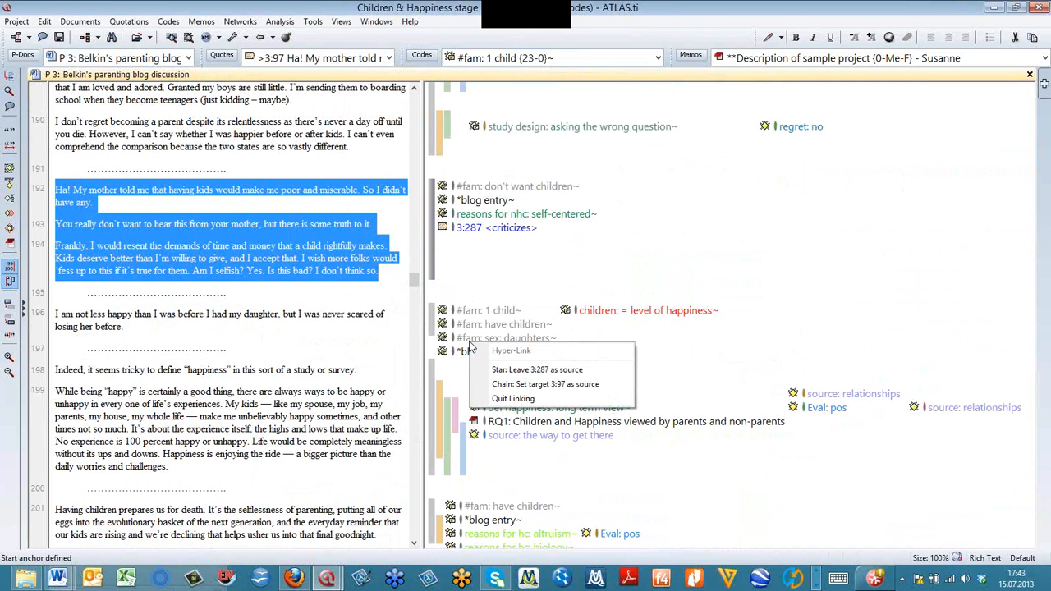
pyautogui.click(513, 371)
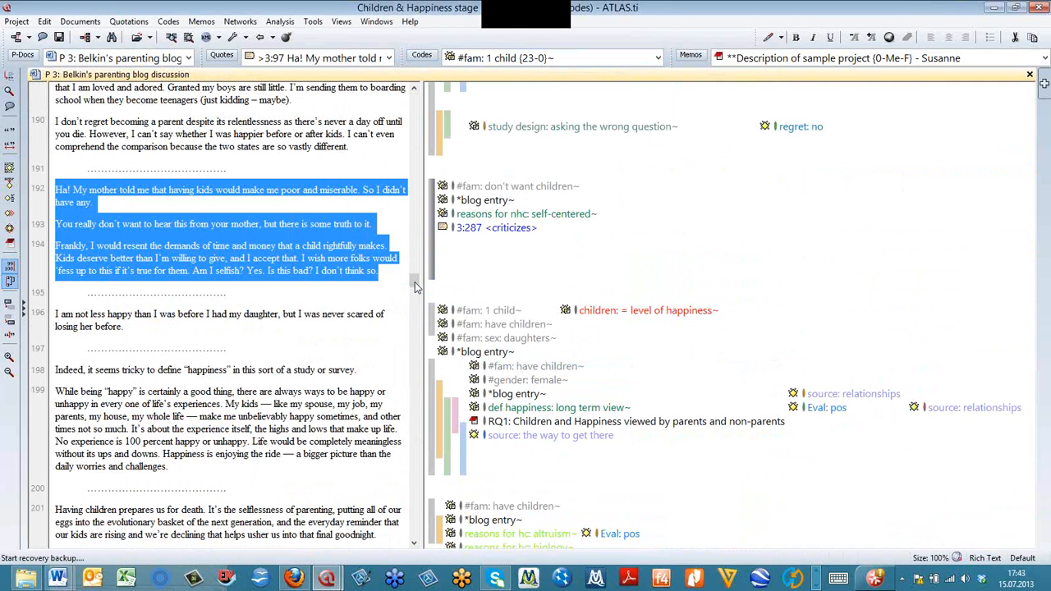
# - Link quotation 3:174, at paragraph 256, as another target of 3:287 with the relation "supports" and quit linking
pyautogui.scroll(-4, 416, 298)
pyautogui.moveTo(414, 298); pyautogui.dragTo(413, 360)
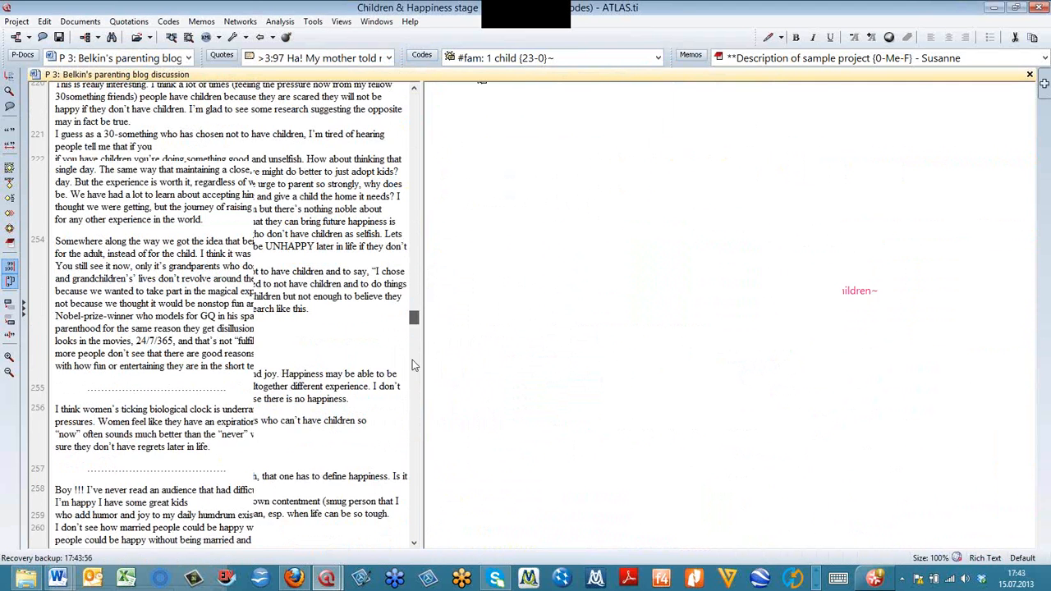
pyautogui.click(432, 391)
pyautogui.rightClick(431, 392)
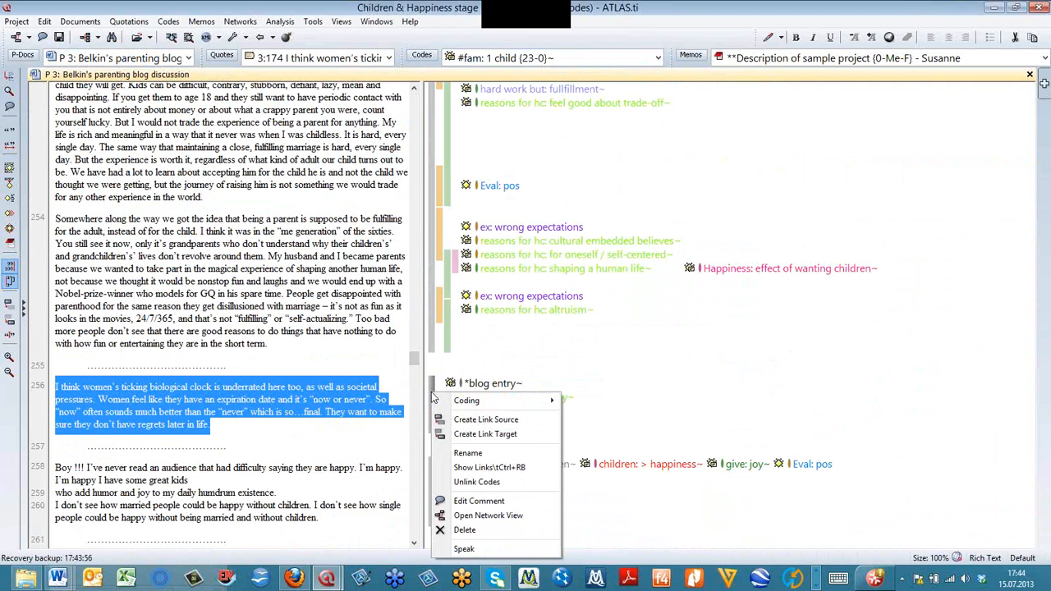
pyautogui.click(484, 433)
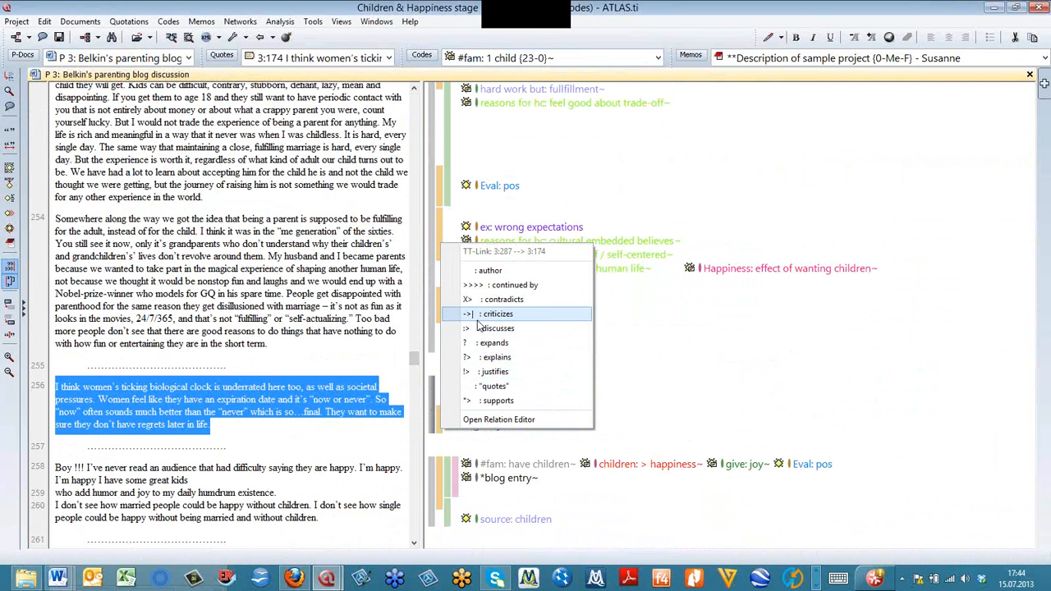
pyautogui.click(482, 400)
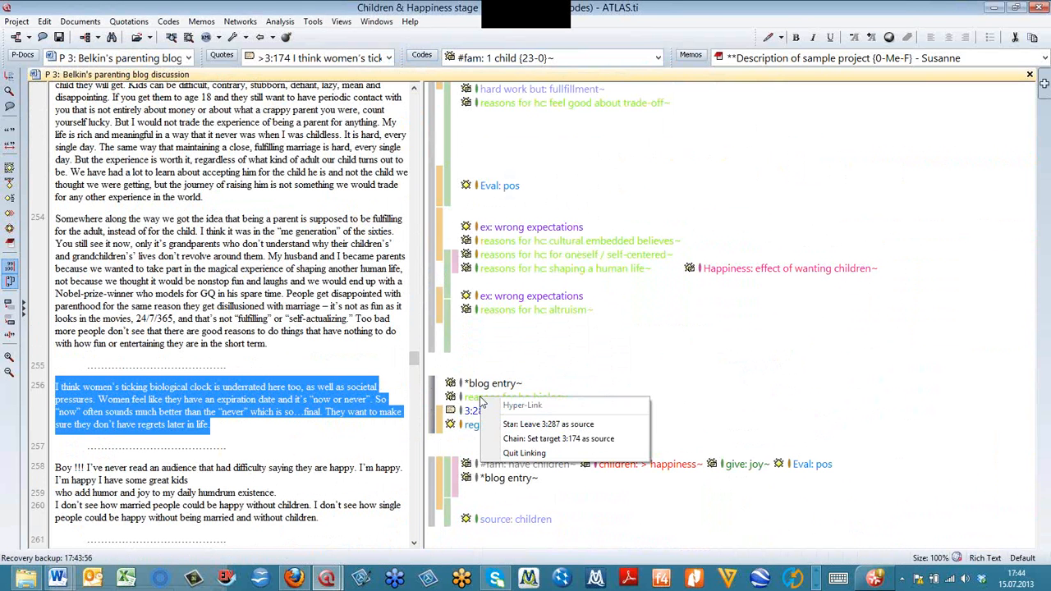
pyautogui.click(509, 454)
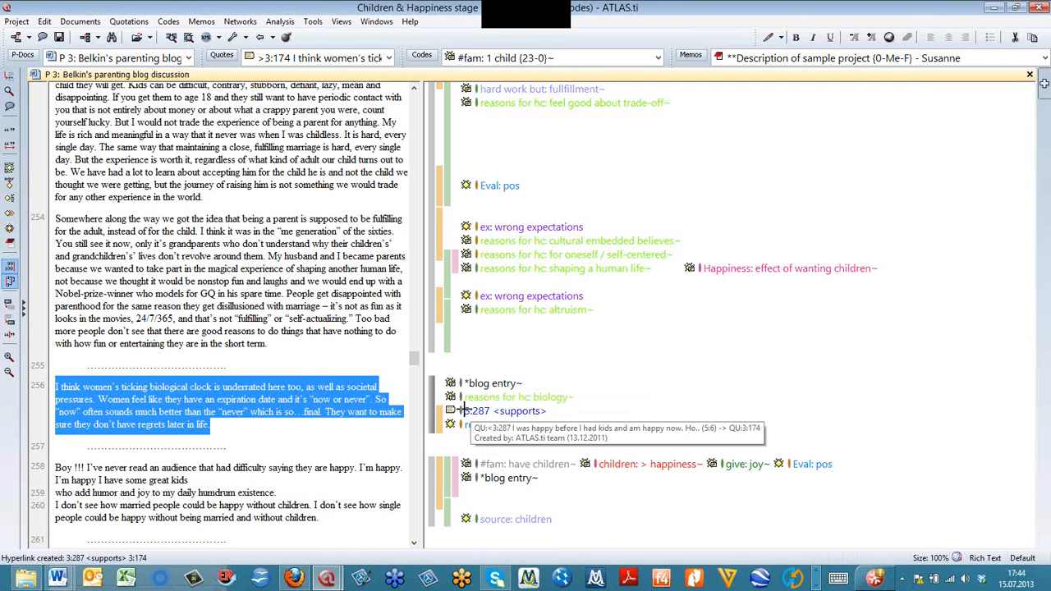
# - Open the network view of linked quotation 3:287 in a maximized window and set the quotation verbosity to "+ Name"
pyautogui.click(485, 411)
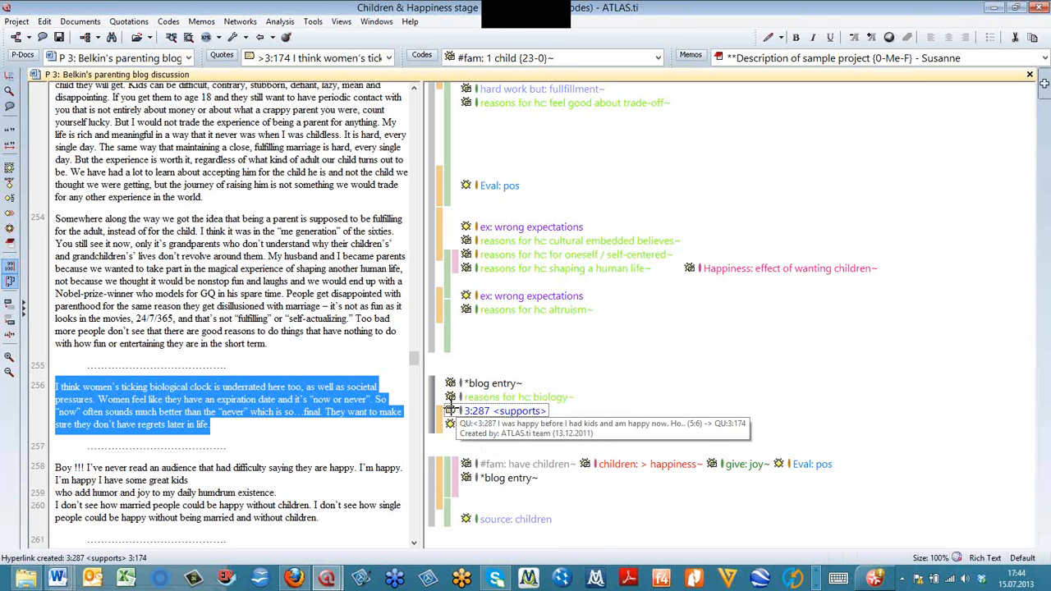
pyautogui.rightClick(470, 417)
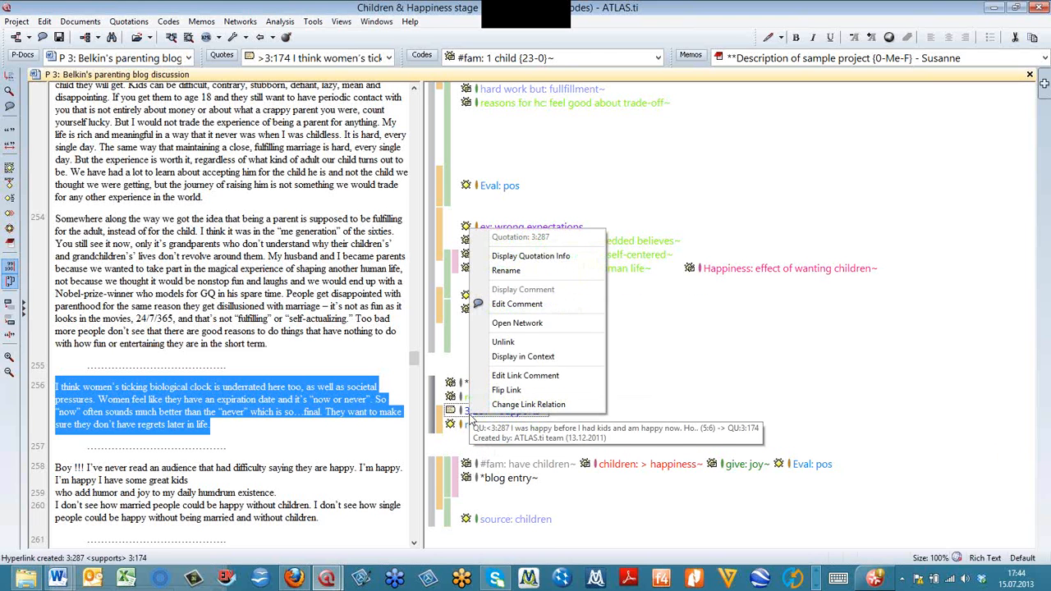
pyautogui.click(511, 325)
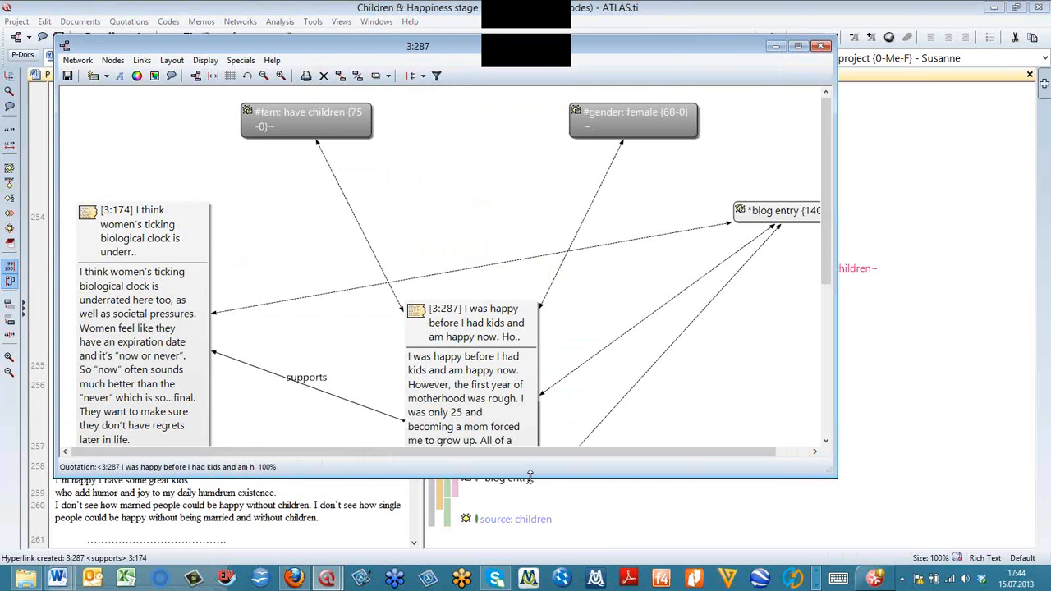
pyautogui.moveTo(530, 476); pyautogui.dragTo(530, 523)
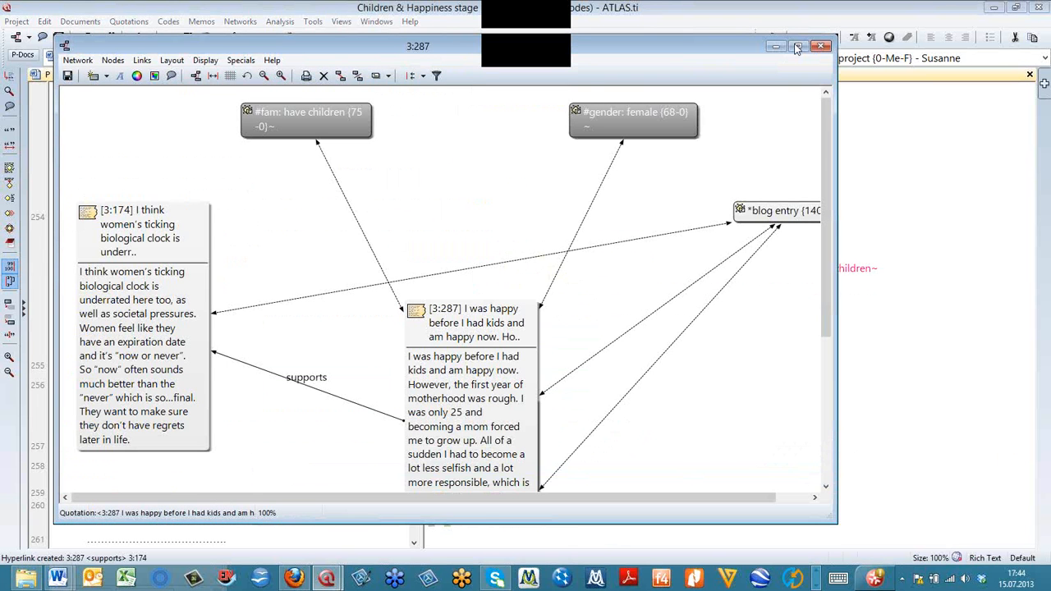
pyautogui.click(796, 48)
pyautogui.click(147, 21)
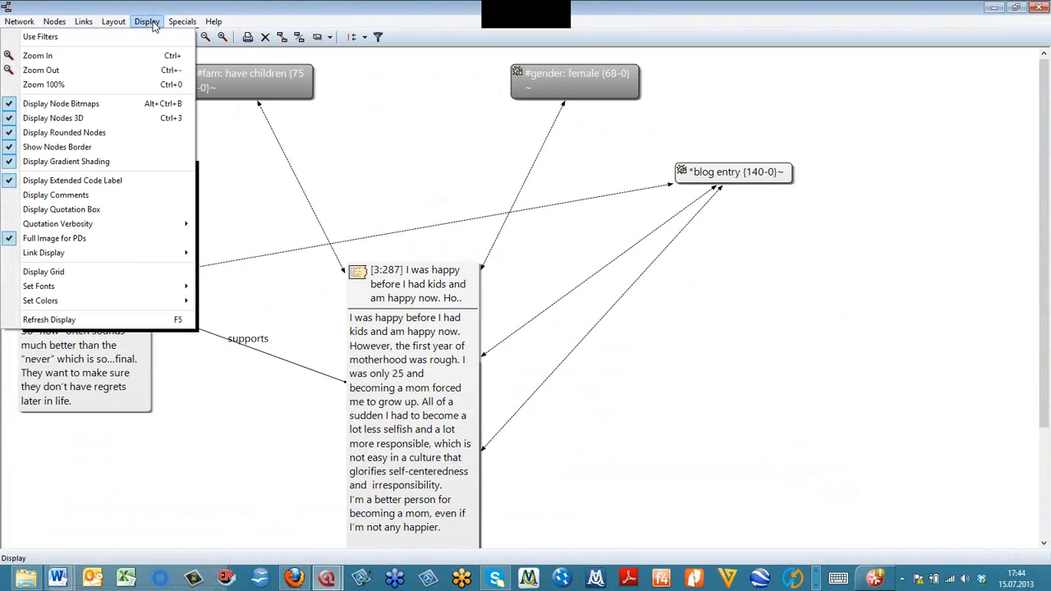
pyautogui.moveTo(164, 223)
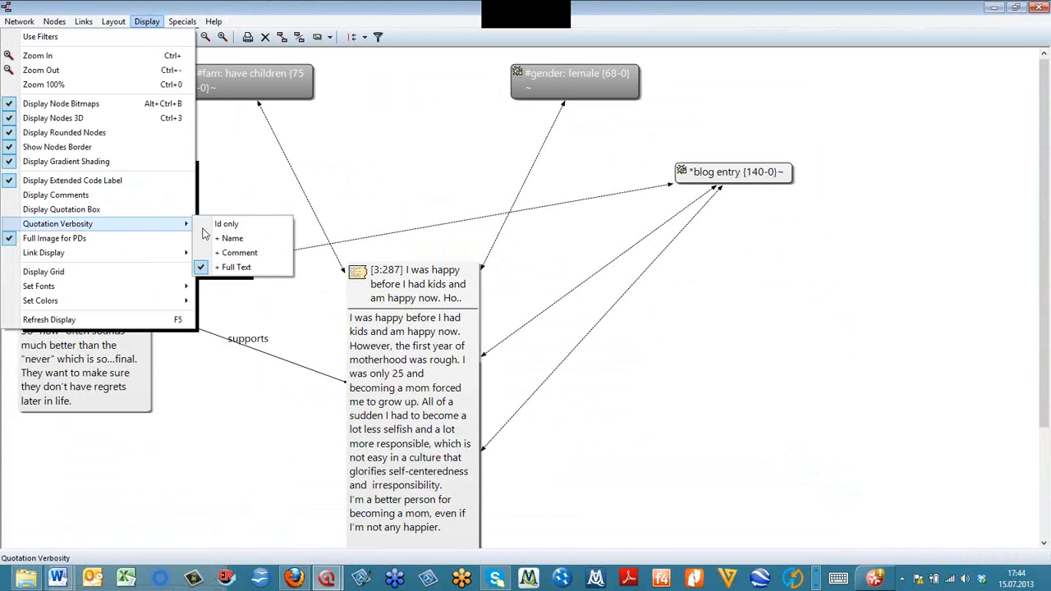
pyautogui.click(234, 239)
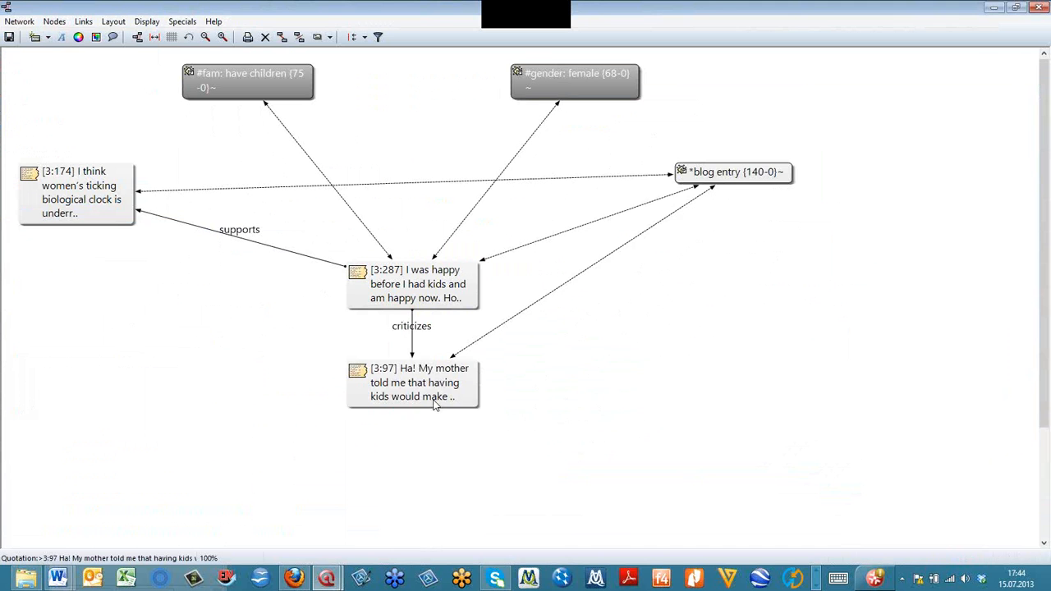
# - Rearrange the quotation nodes so that 3:97 sits farther below 3:287 and is vertically aligned with it
pyautogui.moveTo(420, 444); pyautogui.dragTo(440, 456)
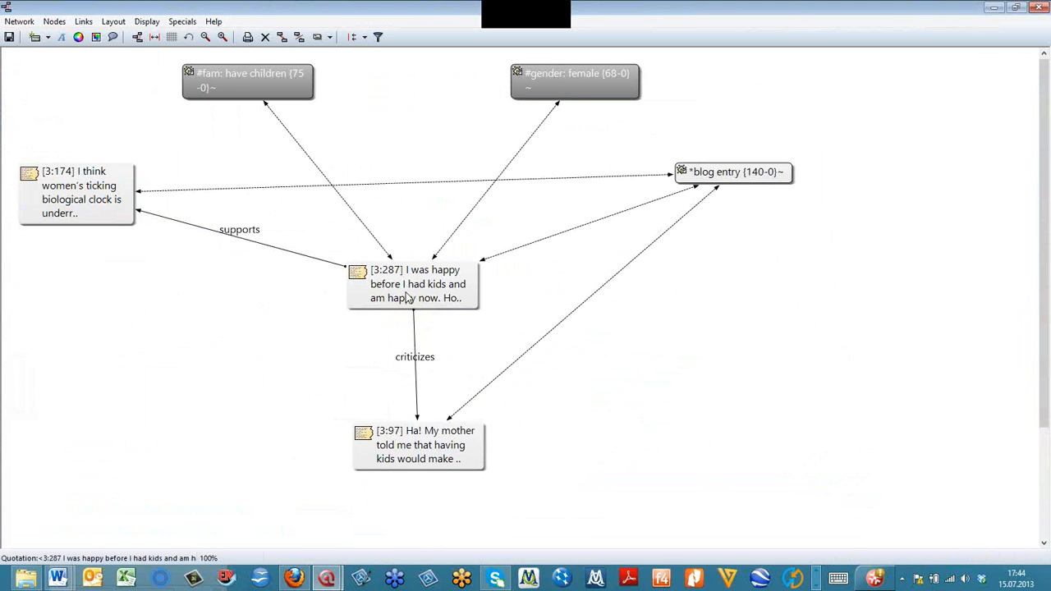
pyautogui.moveTo(421, 309); pyautogui.dragTo(404, 297)
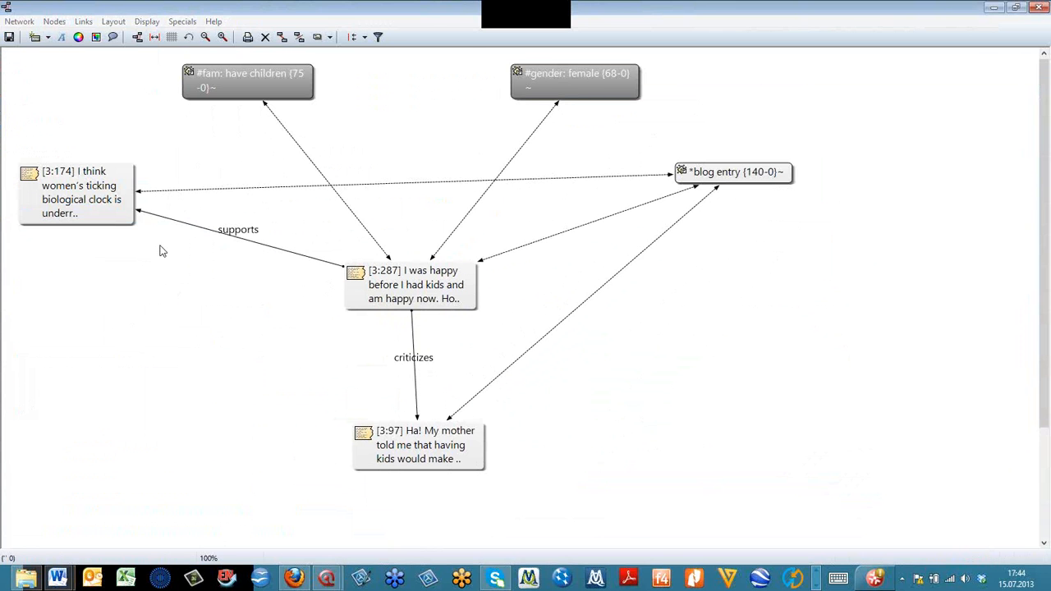
pyautogui.moveTo(380, 441); pyautogui.dragTo(371, 443)
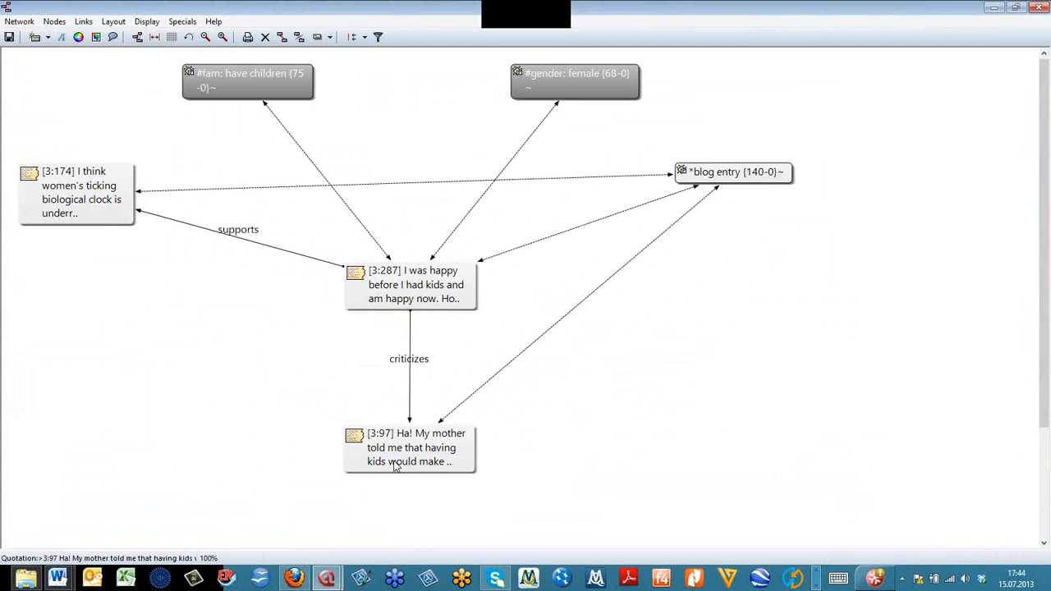
# - Flip the "criticizes" link between 3:287 and 3:97 and the "supports" link between 3:287 and 3:174
pyautogui.rightClick(412, 364)
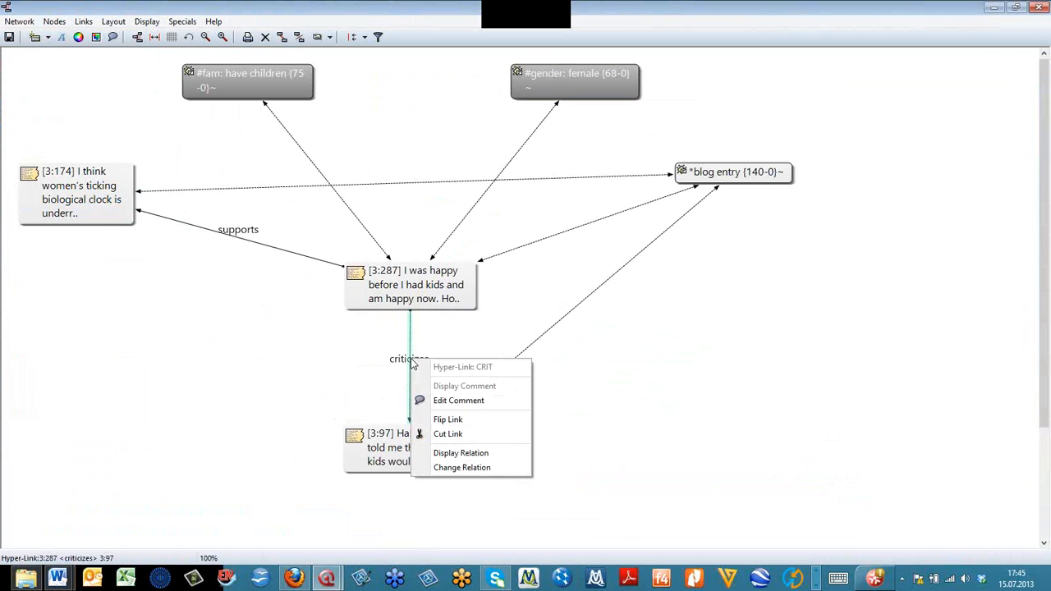
pyautogui.click(480, 420)
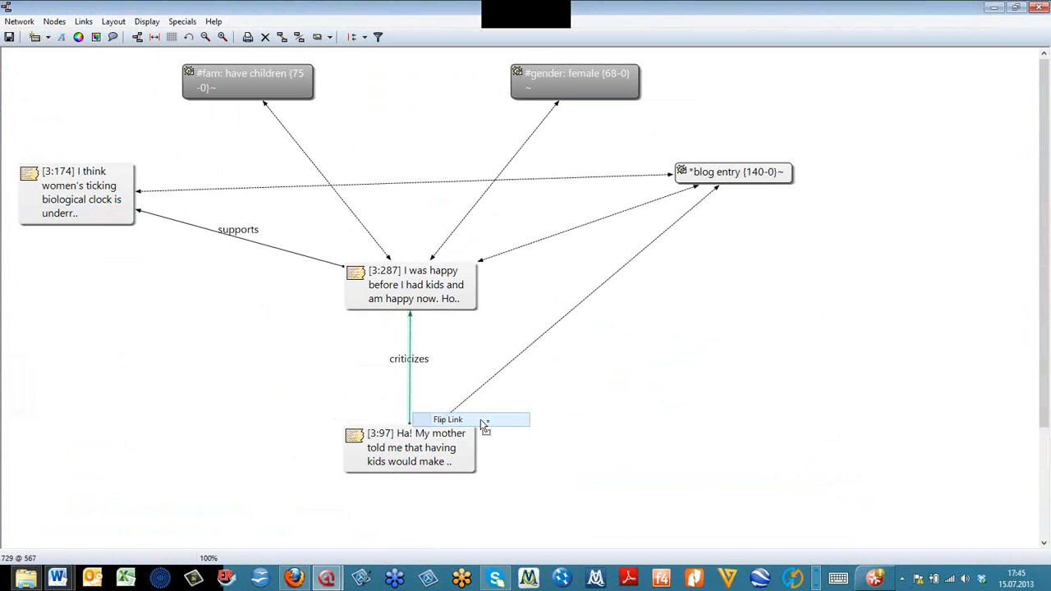
pyautogui.rightClick(236, 232)
pyautogui.click(276, 291)
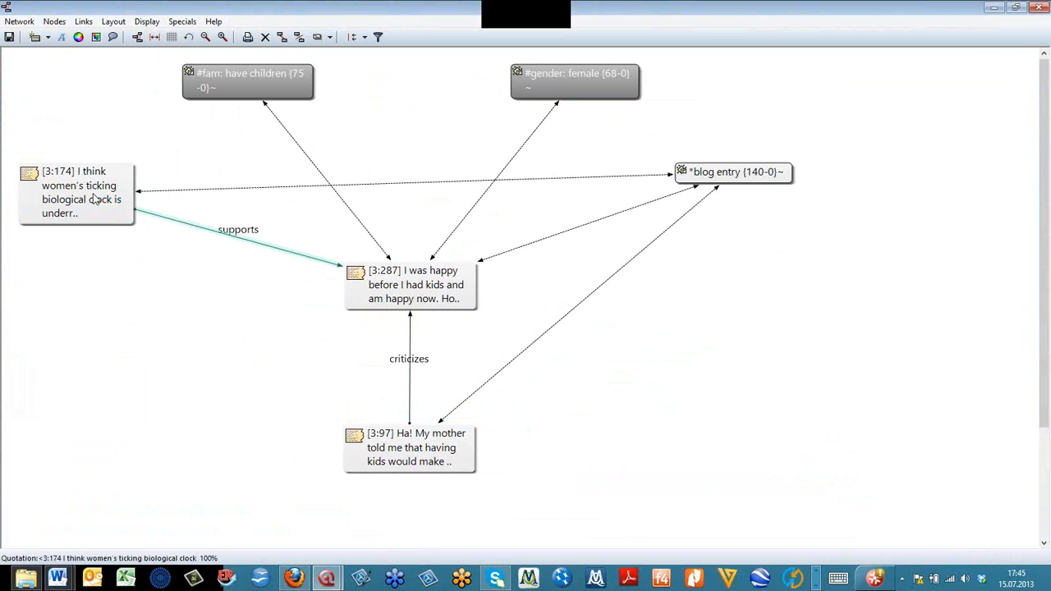
# - Nudge node 3:287 upward, remove the "*blog entry" code from the view, and close the network view, discarding its changes
pyautogui.moveTo(412, 285); pyautogui.dragTo(407, 272)
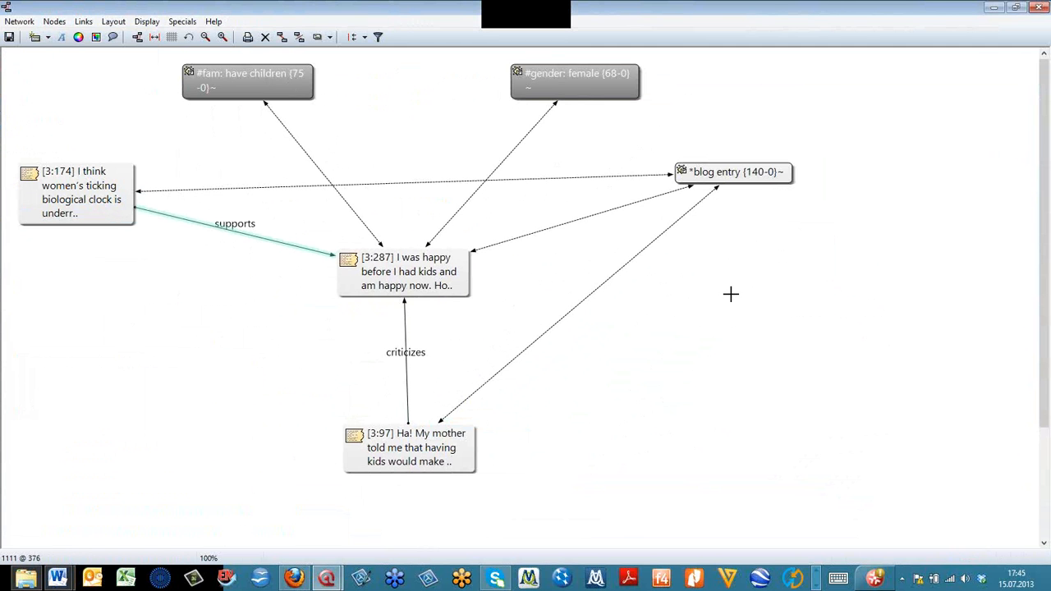
pyautogui.rightClick(732, 176)
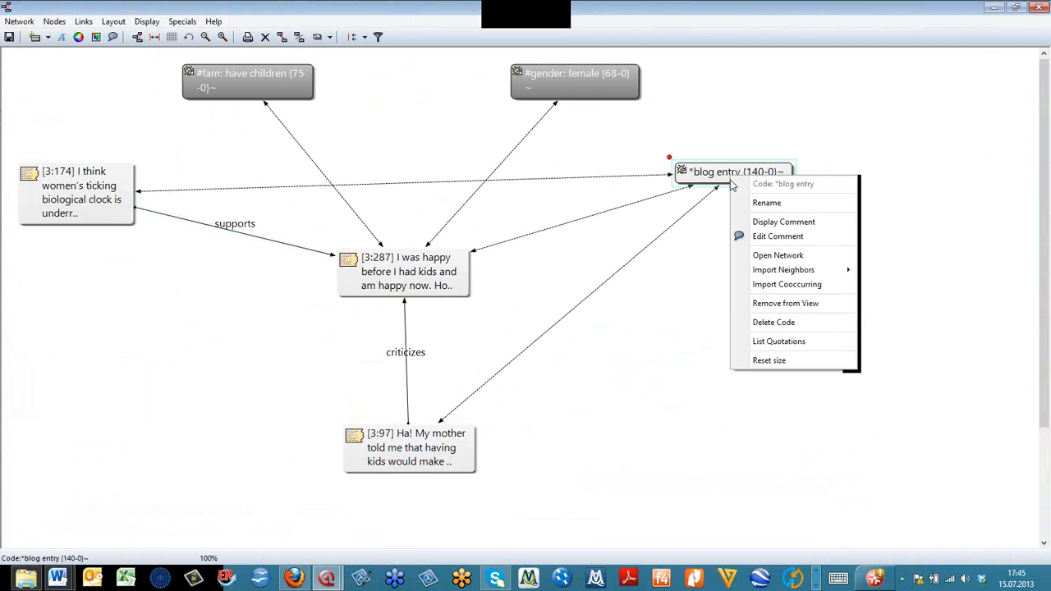
pyautogui.click(812, 299)
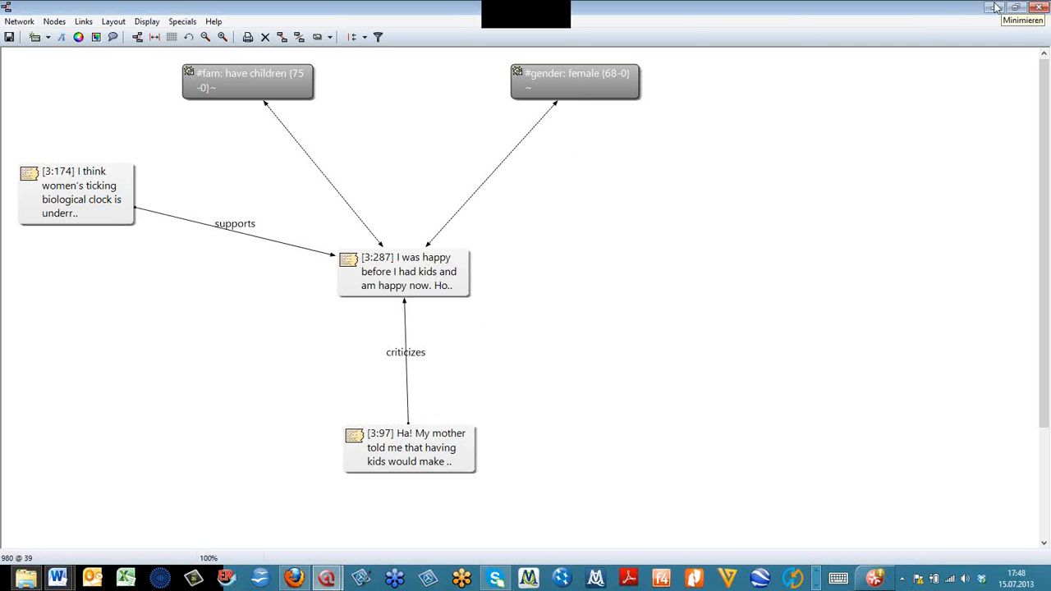
pyautogui.click(1041, 8)
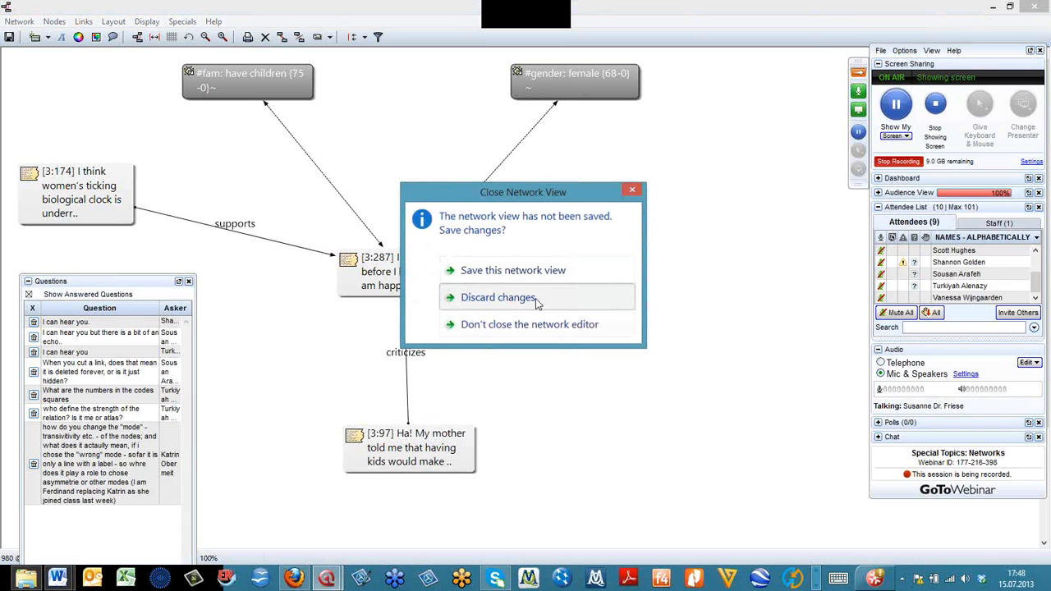
pyautogui.click(536, 297)
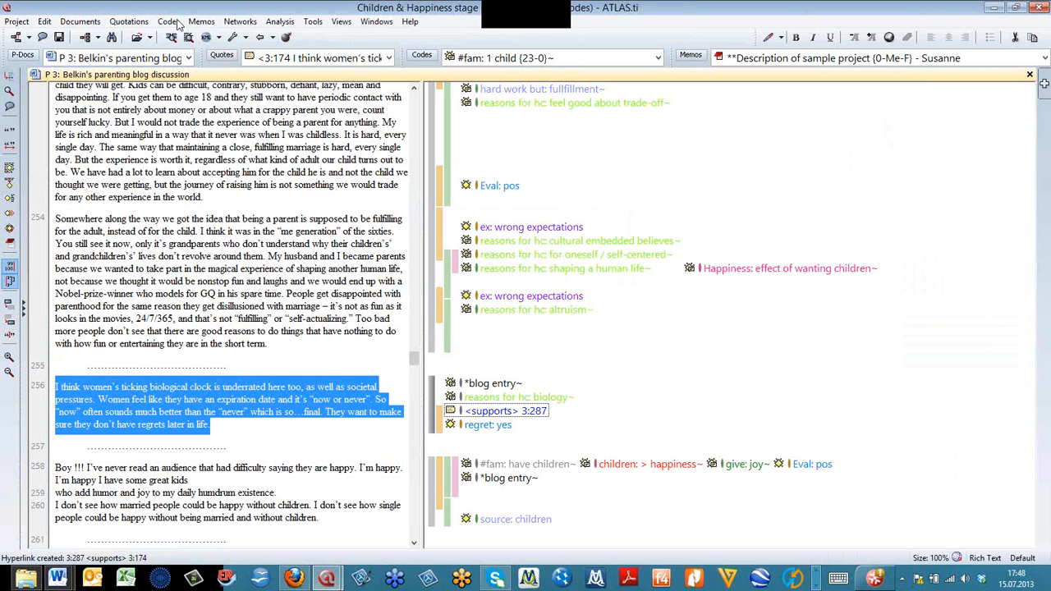
pyautogui.click(170, 22)
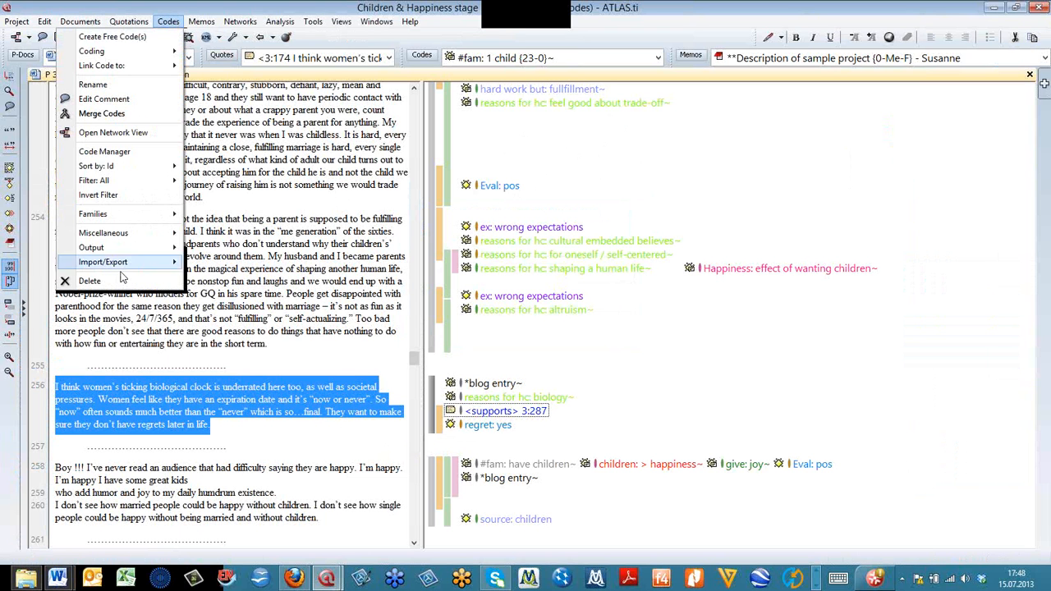
pyautogui.moveTo(151, 246)
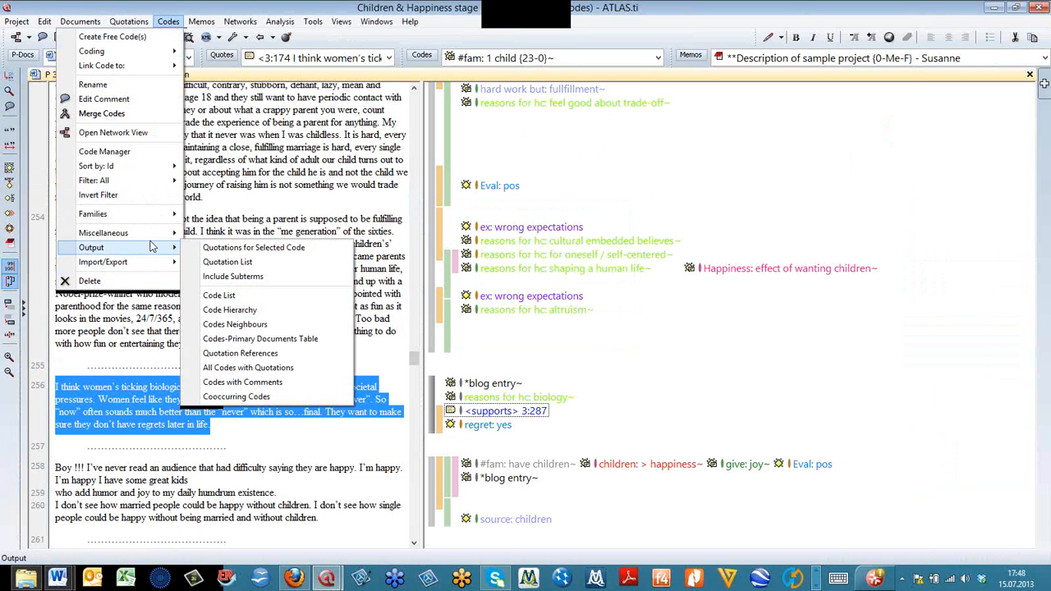
pyautogui.click(287, 307)
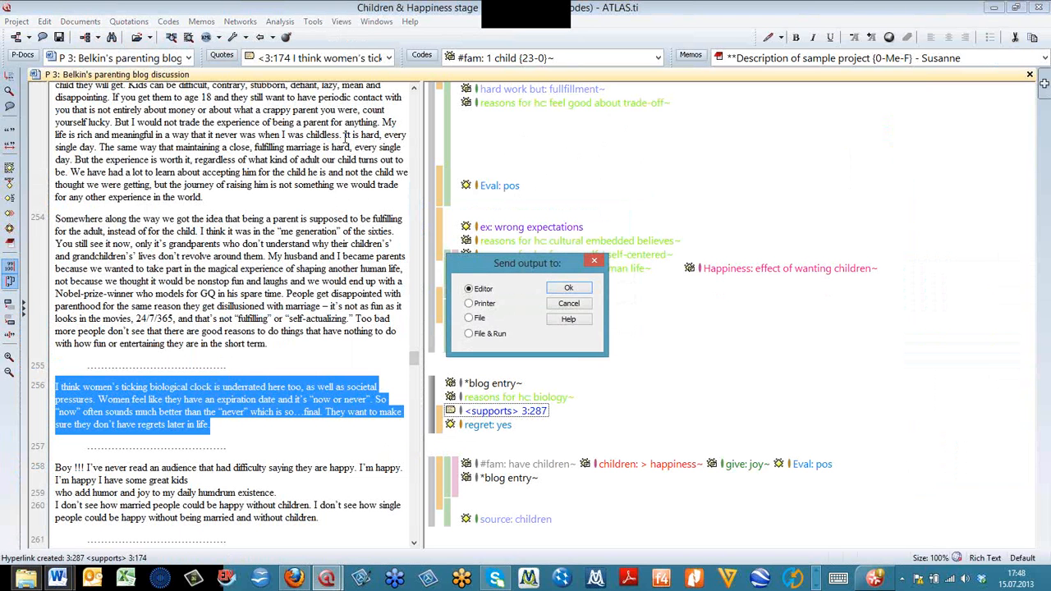
pyautogui.click(568, 304)
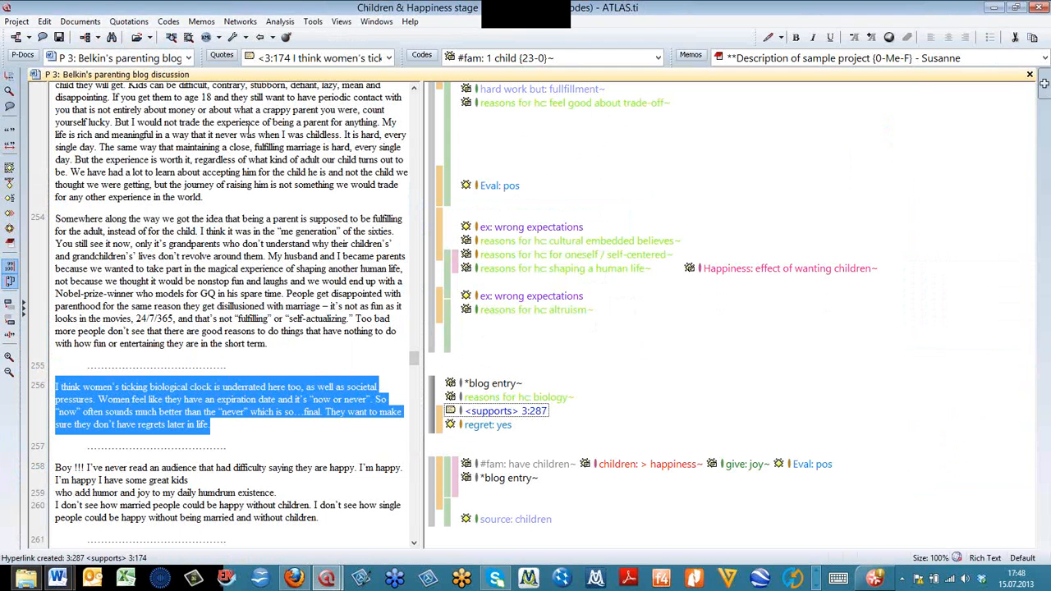
# - Open the HU Explorer, select its Codes branch, and close the explorer
pyautogui.click(314, 21)
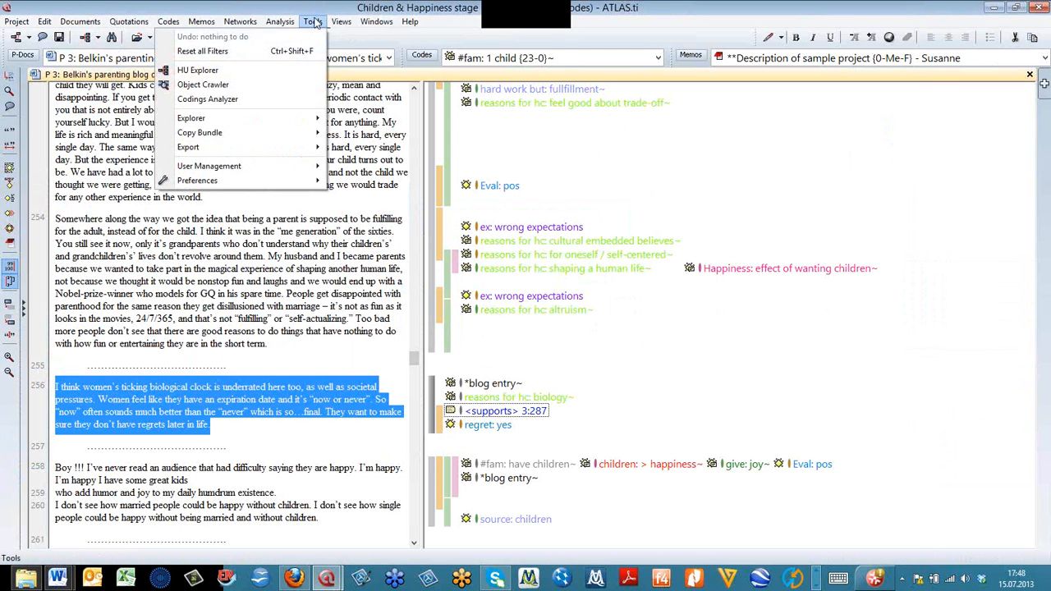
pyautogui.click(292, 73)
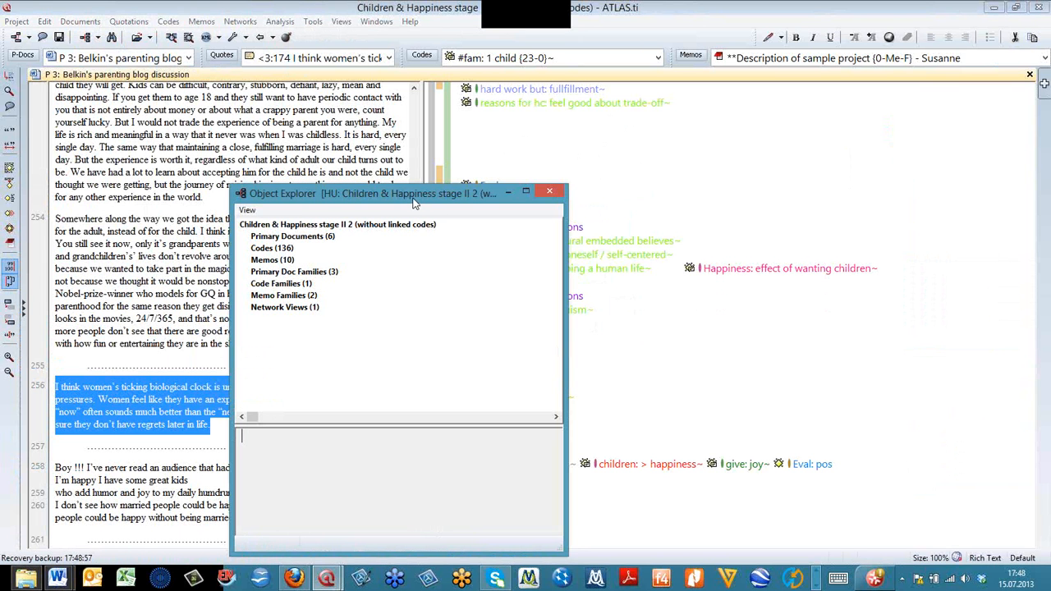
pyautogui.moveTo(413, 201); pyautogui.dragTo(399, 79)
pyautogui.click(246, 127)
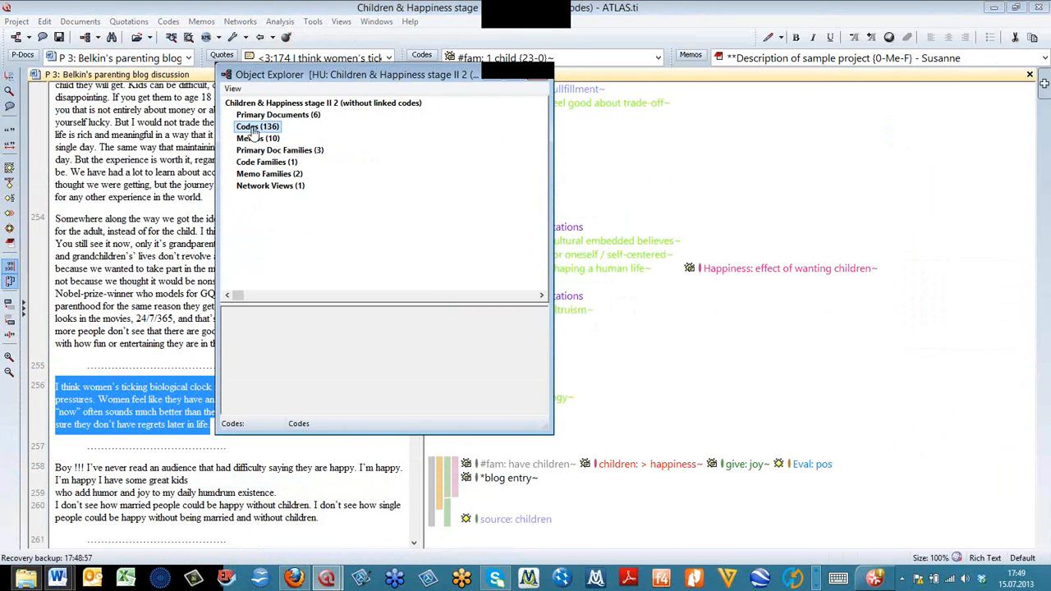
pyautogui.click(536, 75)
# - Open the Code Forest beside the document text and look through its codes down to the HAPPINESS group
pyautogui.click(98, 38)
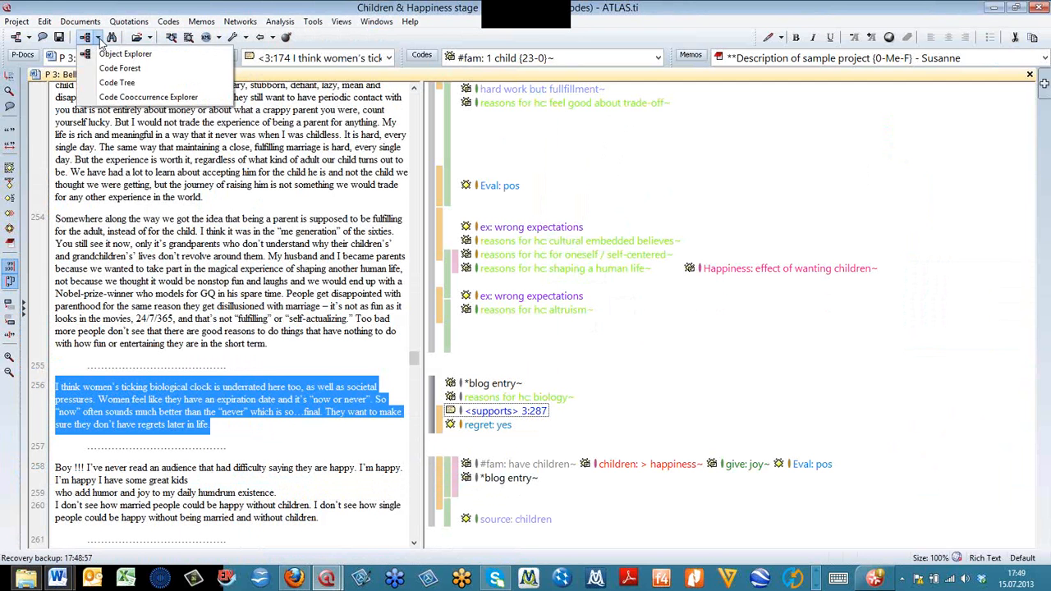
pyautogui.click(98, 41)
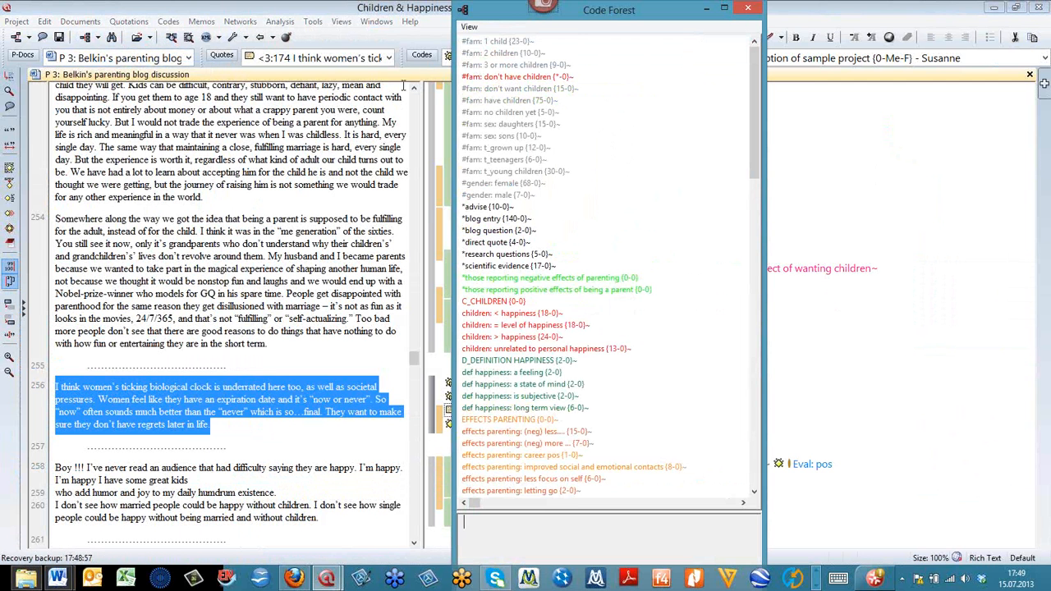
pyautogui.moveTo(567, 37); pyautogui.dragTo(374, 49)
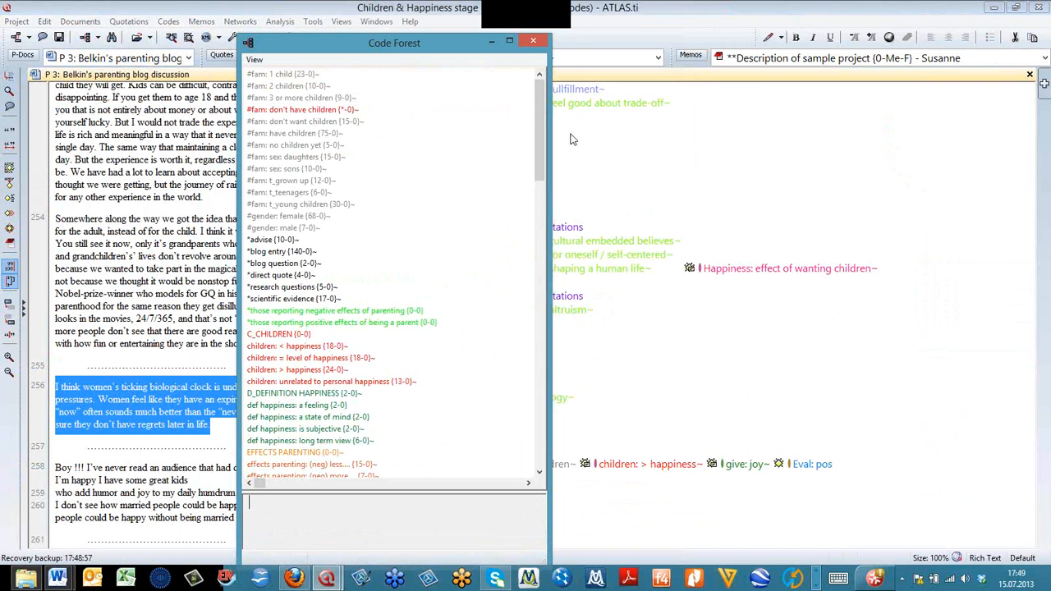
pyautogui.moveTo(546, 111); pyautogui.dragTo(550, 197)
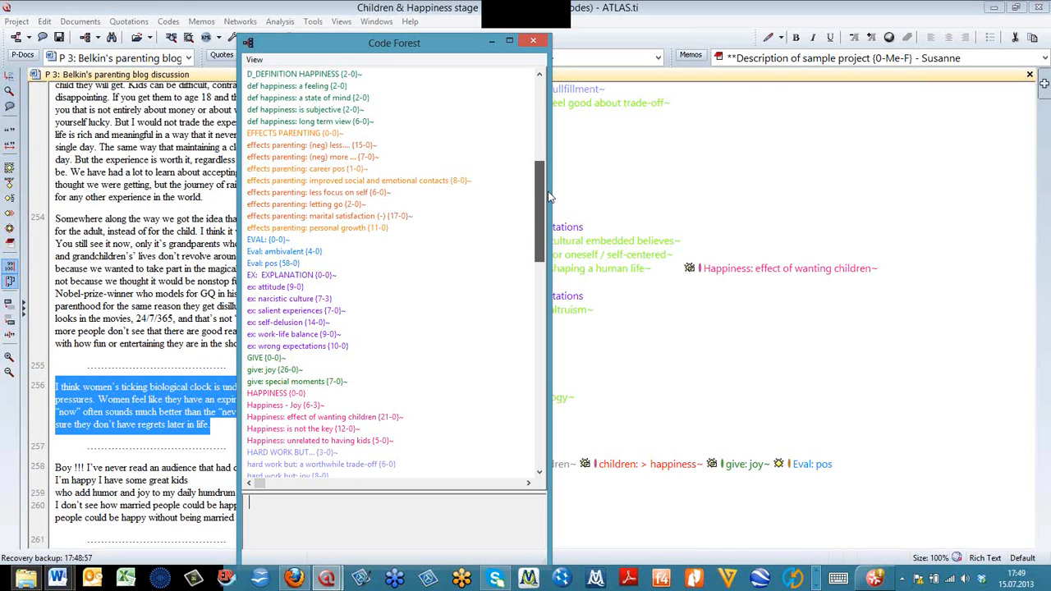
# - Set the indent of the Code Forest to 1 pixel
pyautogui.click(253, 59)
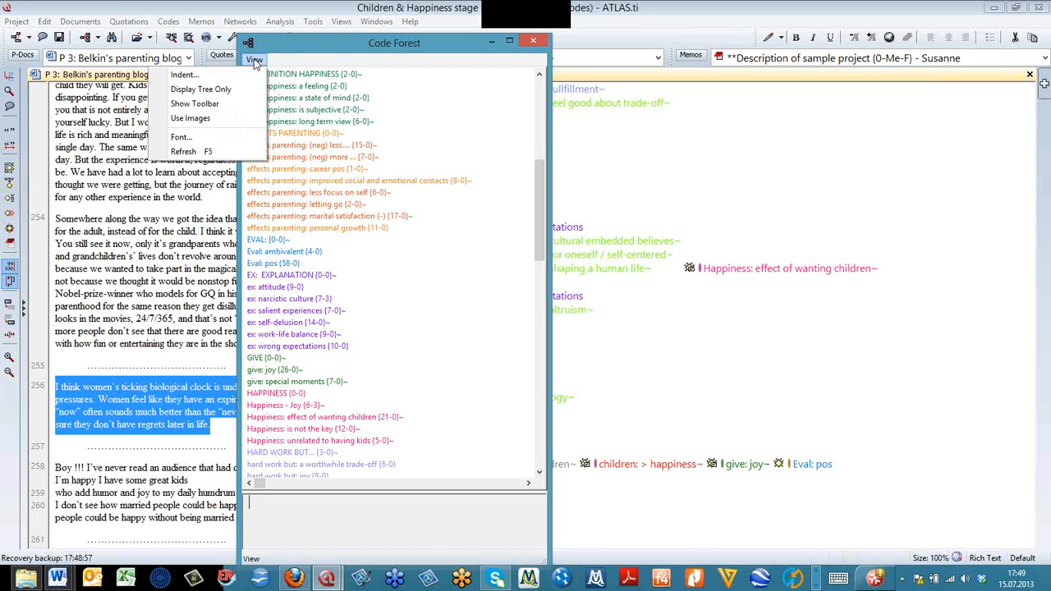
pyautogui.click(235, 78)
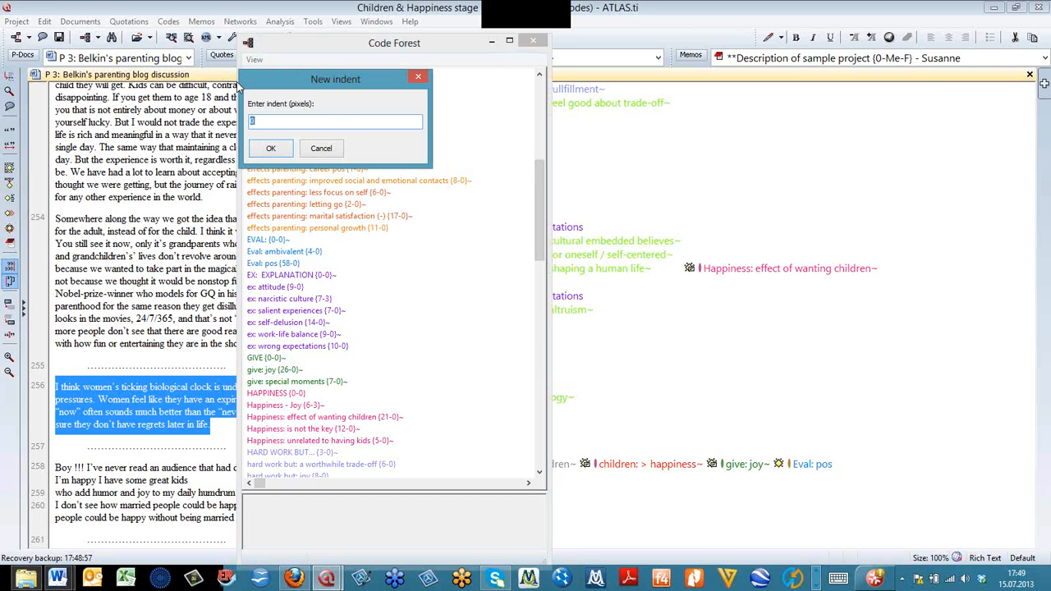
pyautogui.write('1')
pyautogui.click(262, 153)
# - Check the whole Code Forest list and its view options, then close the Code Forest
pyautogui.moveTo(536, 242); pyautogui.dragTo(537, 444)
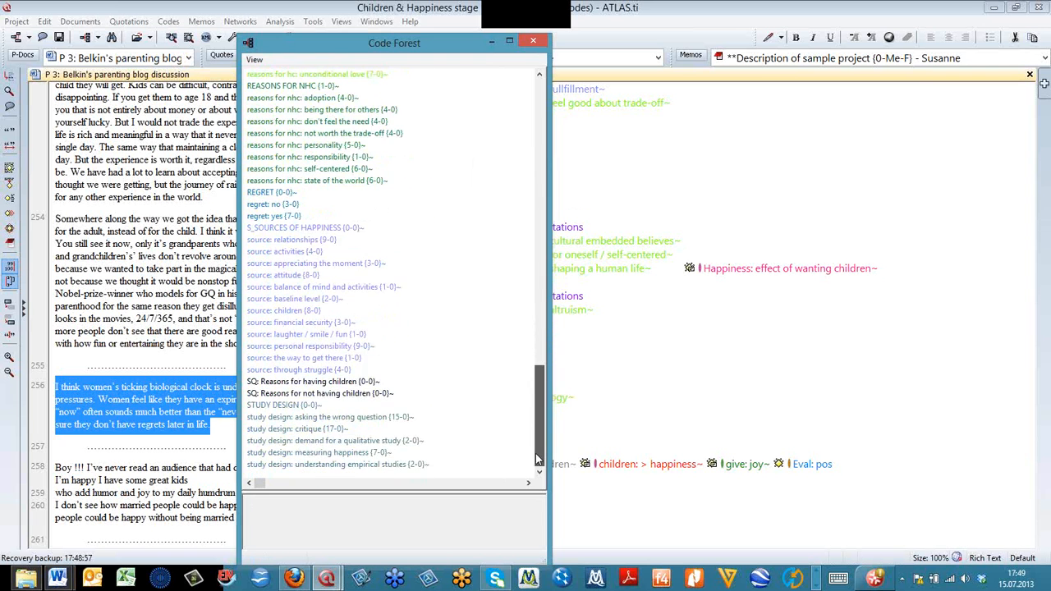
pyautogui.moveTo(526, 298); pyautogui.dragTo(521, 136)
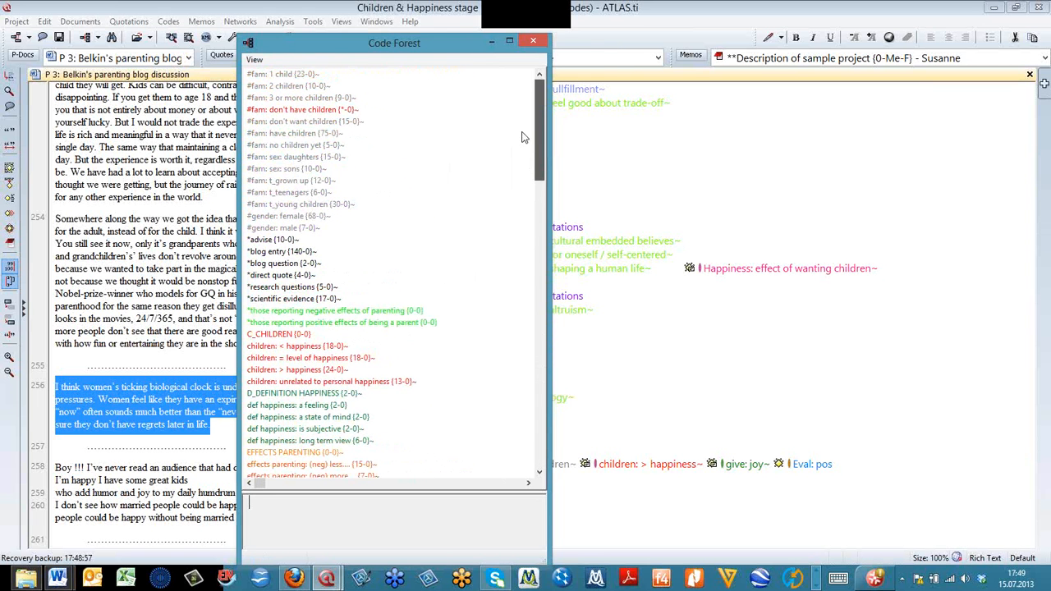
pyautogui.click(253, 61)
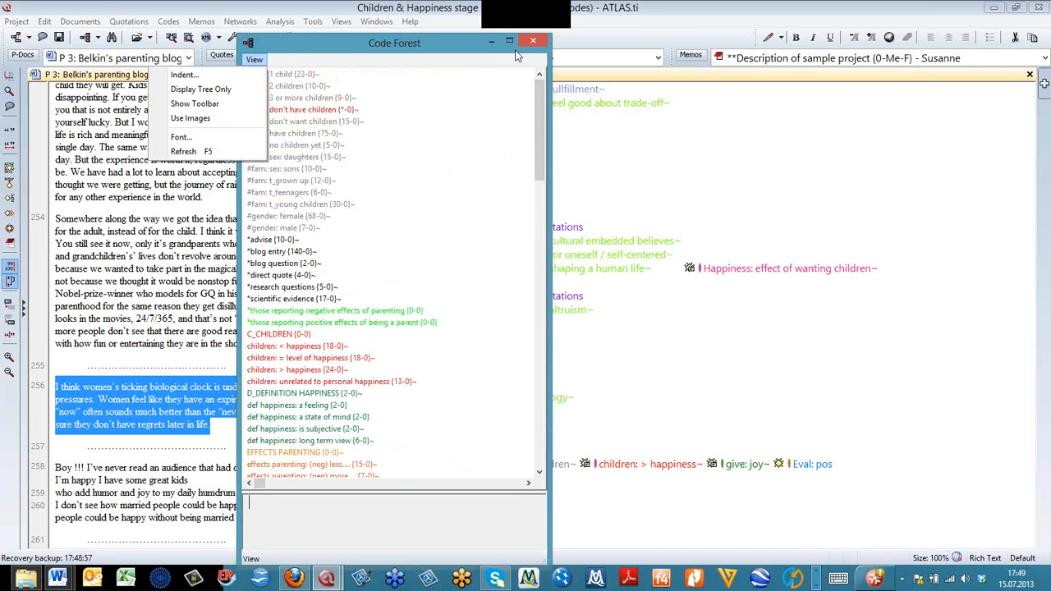
pyautogui.click(534, 43)
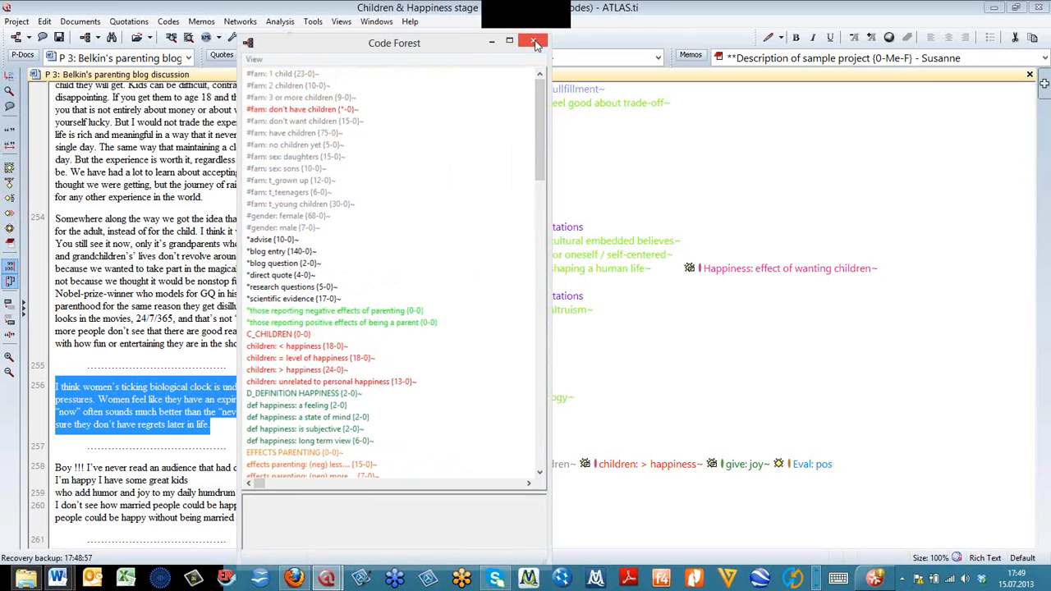
# - Close the Code Forest, open the Code Manager and display the Code Tree for the code "ex: narcistic culture"
pyautogui.click(534, 42)
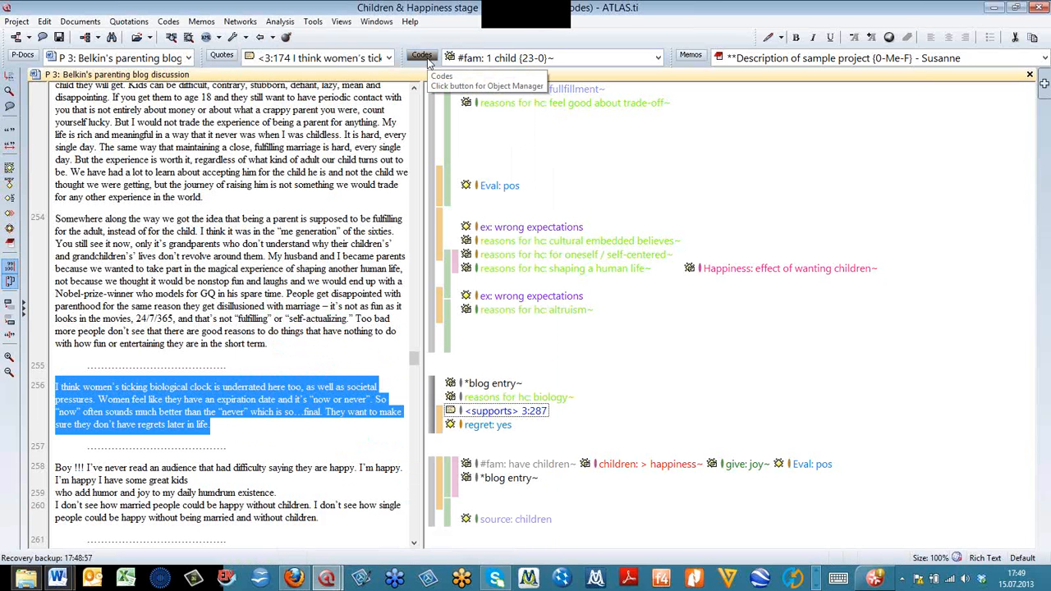
pyautogui.click(423, 57)
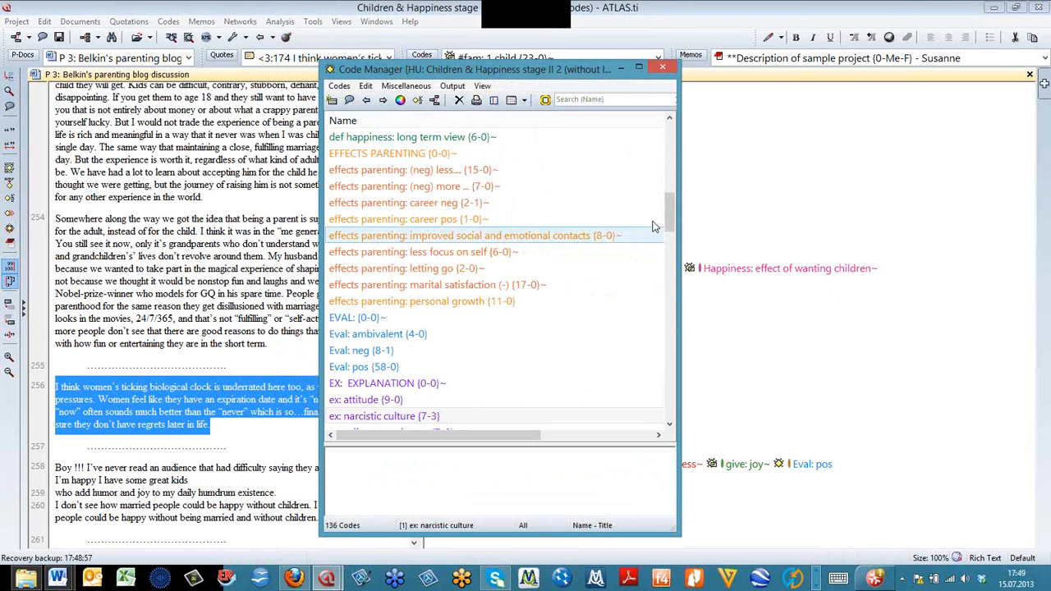
pyautogui.moveTo(667, 203); pyautogui.dragTo(635, 235)
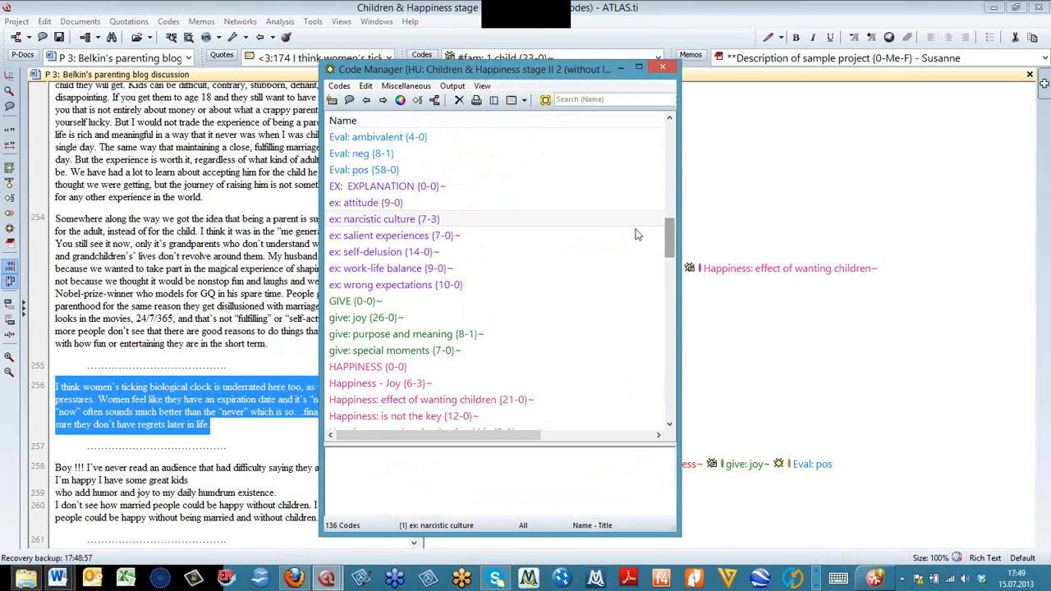
pyautogui.rightClick(388, 220)
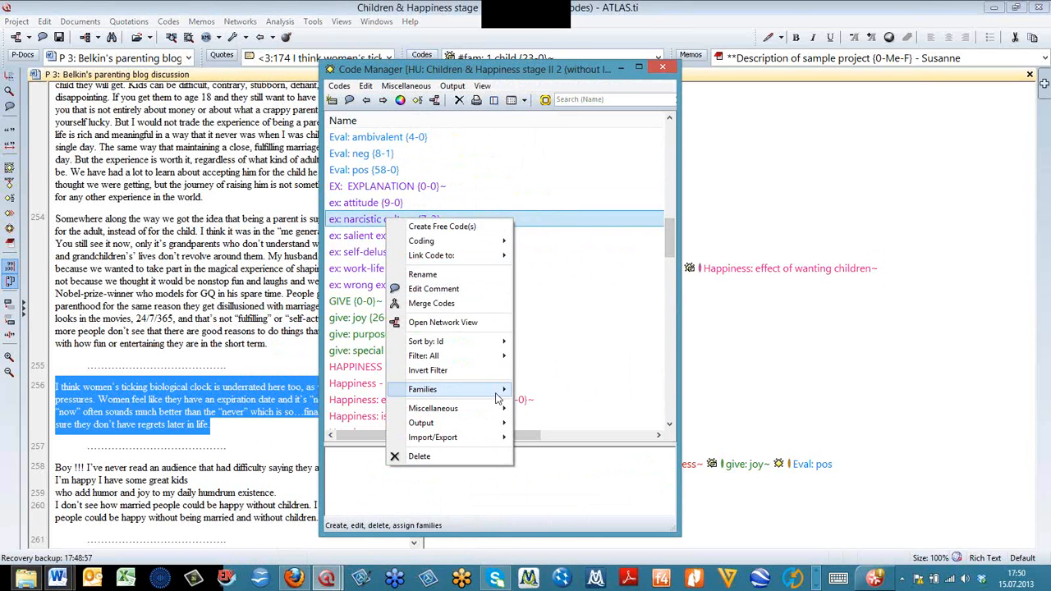
pyautogui.moveTo(500, 408)
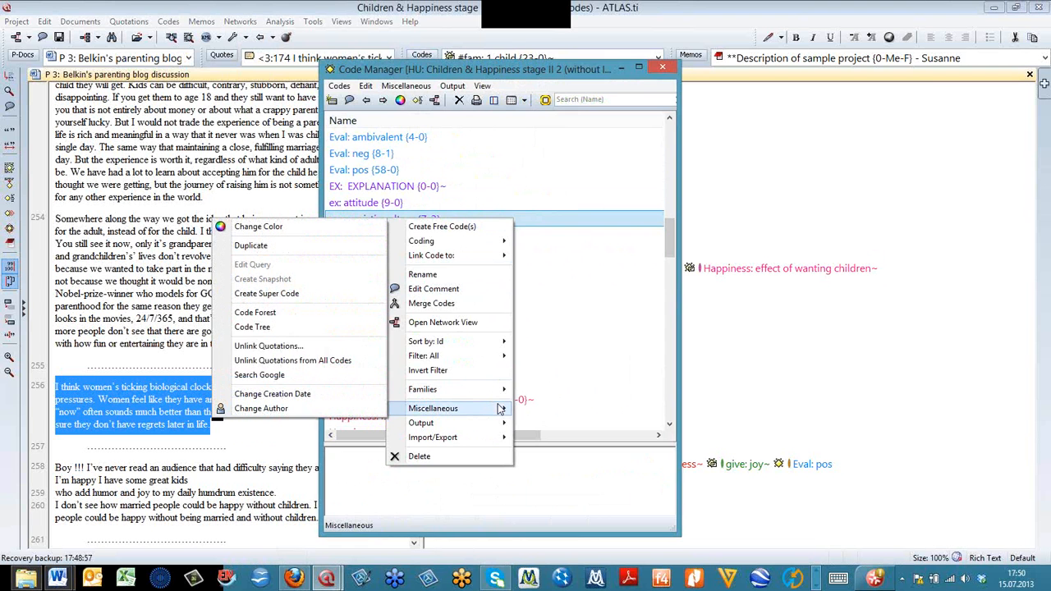
pyautogui.click(313, 327)
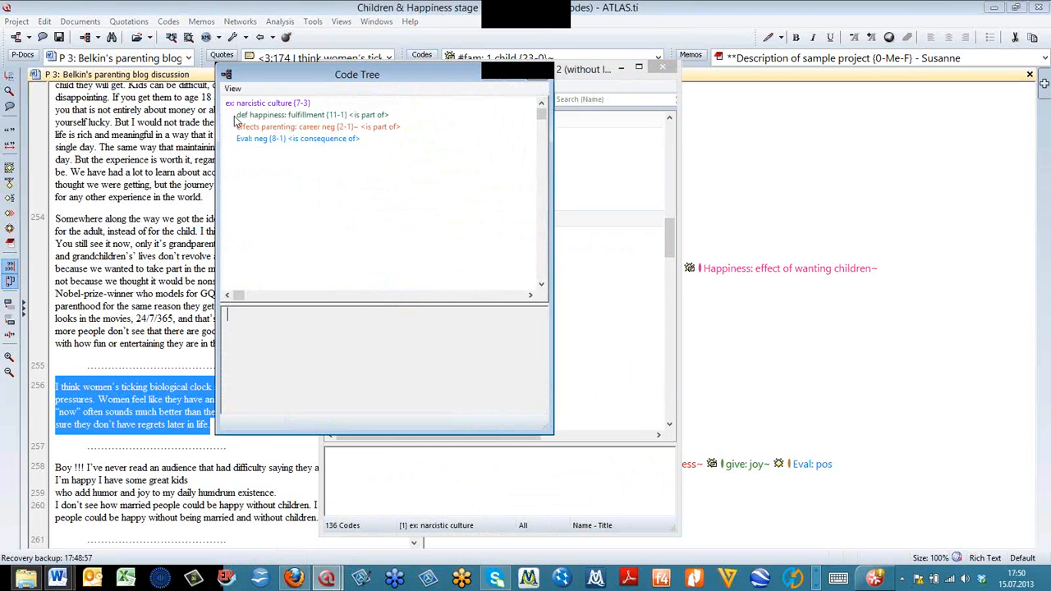
# - List the quotations of "effects parenting: career neg" from the Code Tree, and close the list and the tree
pyautogui.click(262, 128)
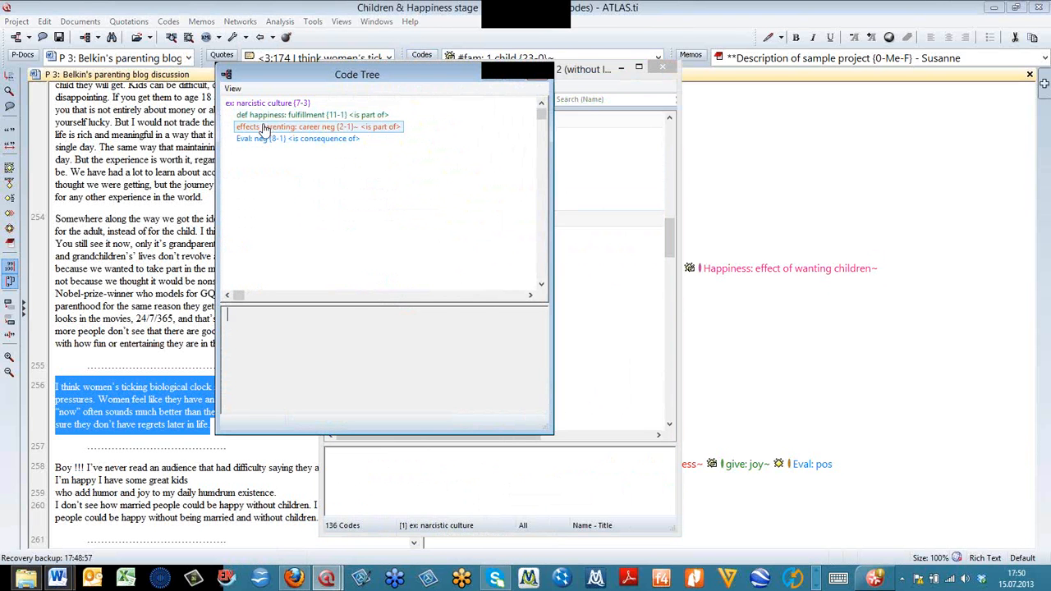
pyautogui.doubleClick(263, 128)
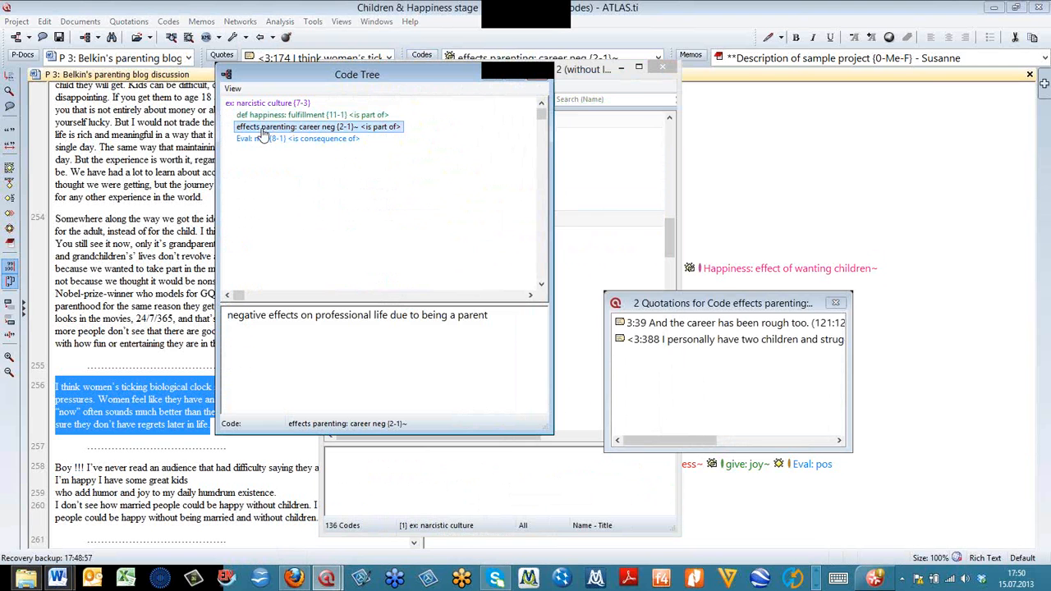
pyautogui.click(833, 305)
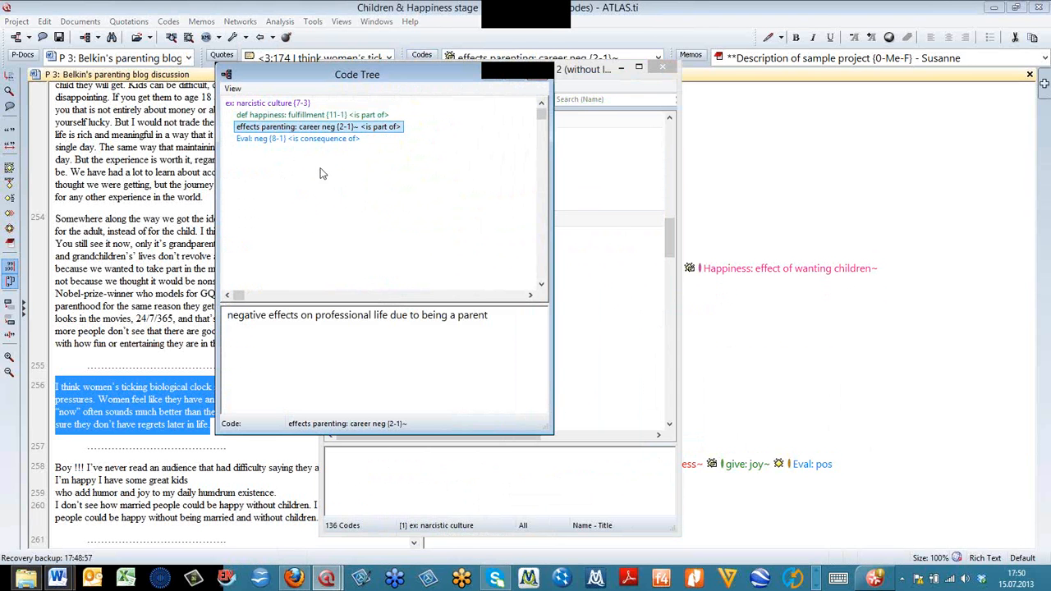
pyautogui.click(537, 74)
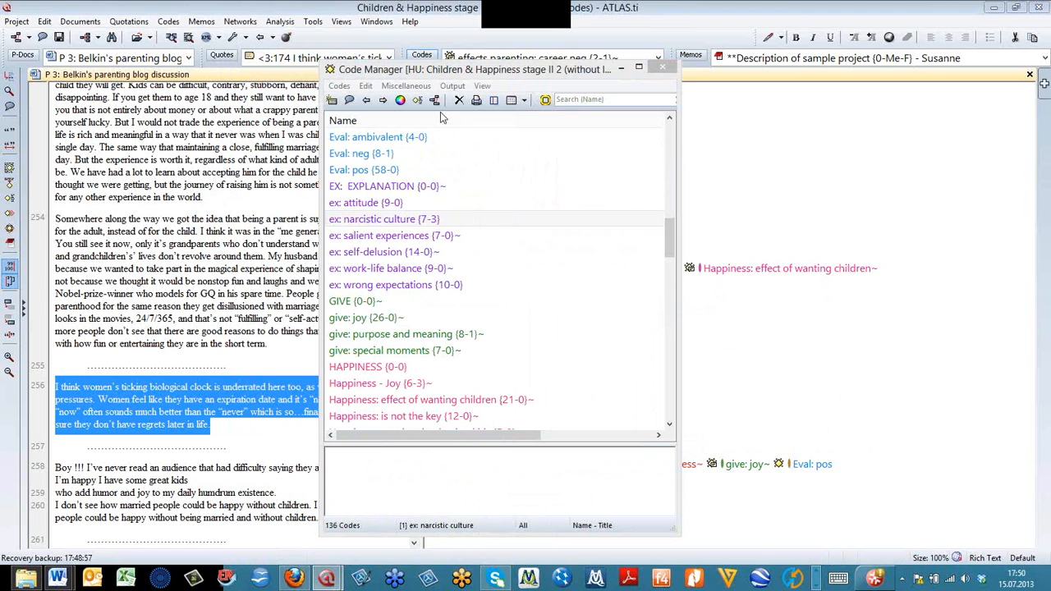
# - Open the network view of "ex: narcistic culture" and flip its link with "Eval: neg"
pyautogui.click(434, 99)
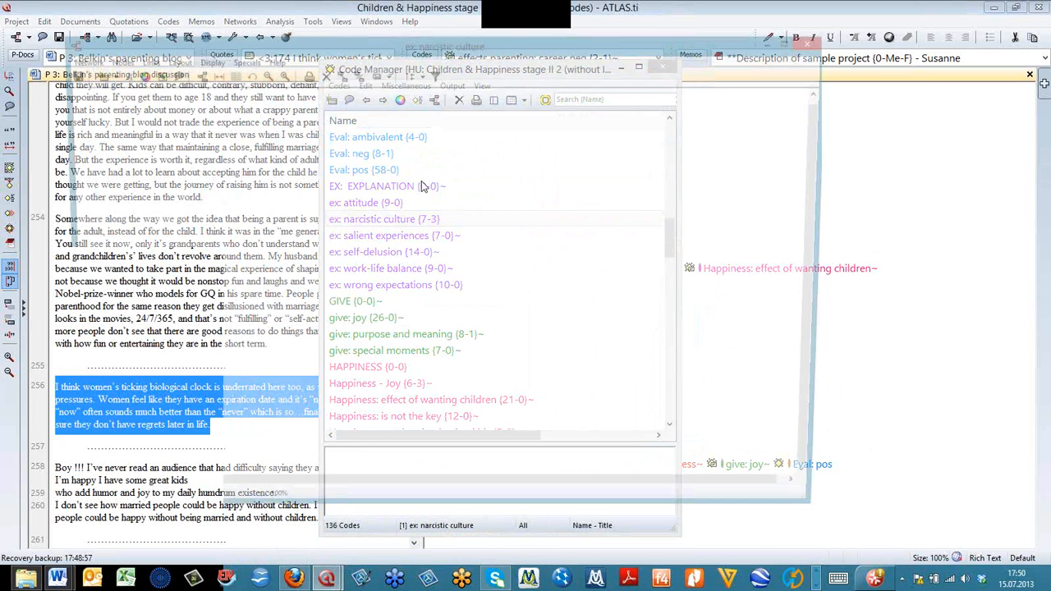
pyautogui.click(281, 198)
pyautogui.rightClick(280, 195)
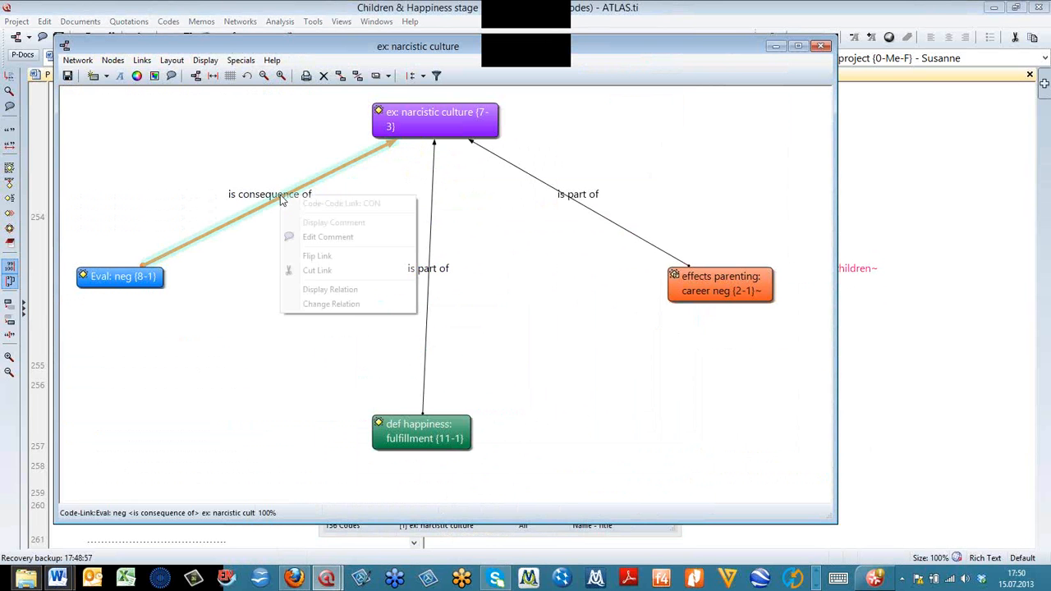
pyautogui.click(342, 262)
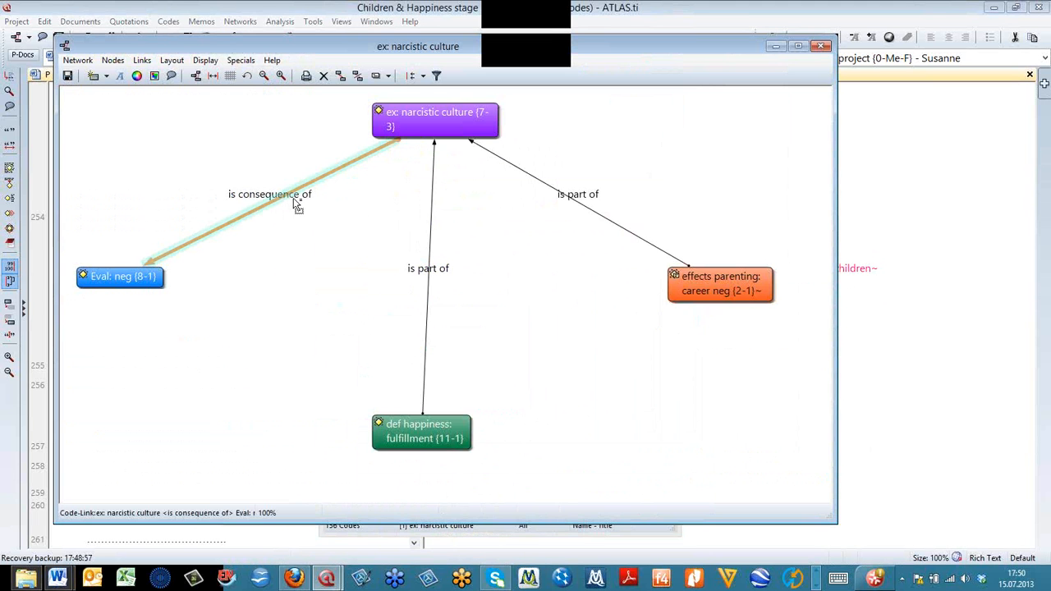
# - Change the relation between "ex: narcistic culture" and "Eval: neg" to "is associated with"
pyautogui.rightClick(293, 199)
pyautogui.click(334, 307)
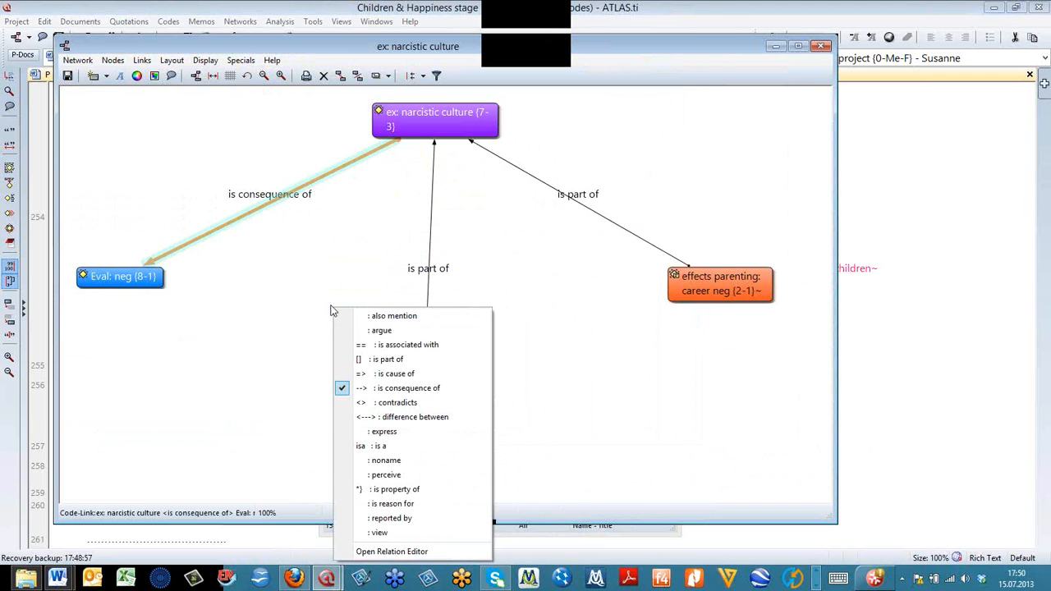
pyautogui.click(443, 344)
# - Change the relation between "def happiness: fulfillment" and "ex: narcistic culture" to "difference between", and close the network view
pyautogui.click(433, 274)
pyautogui.rightClick(435, 275)
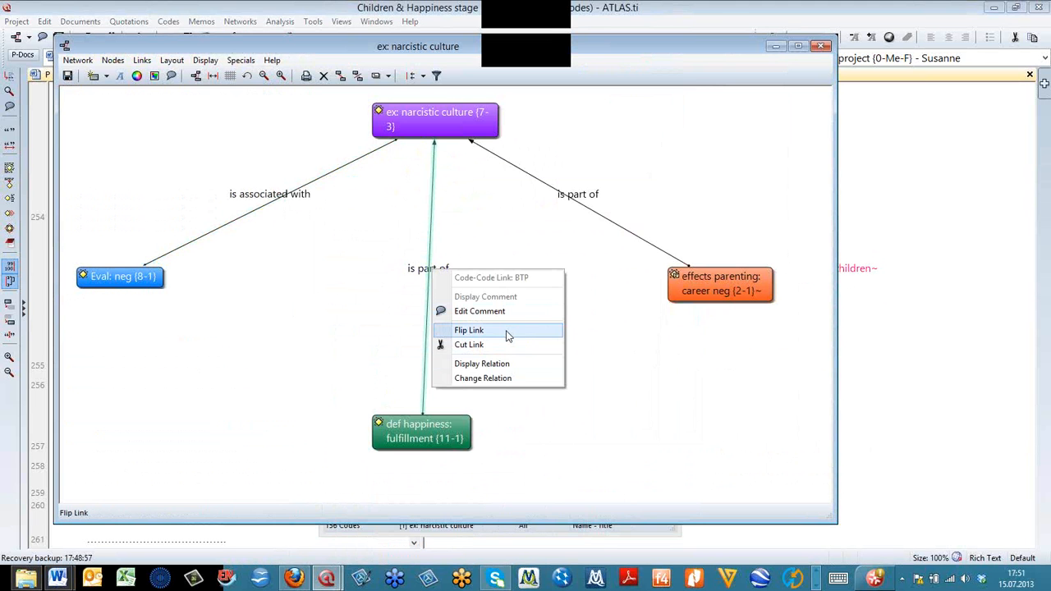
pyautogui.click(513, 379)
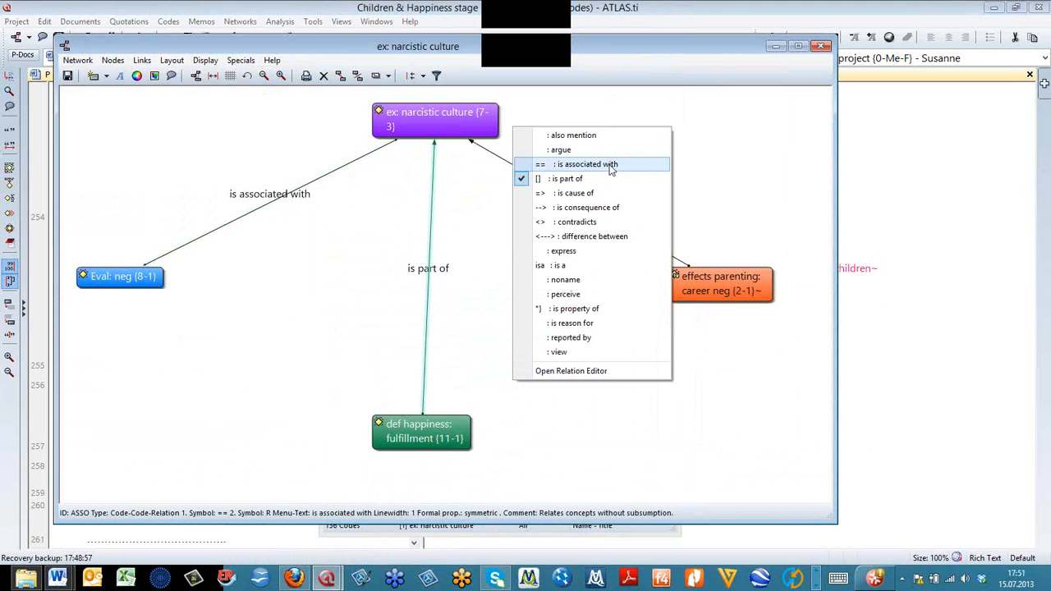
pyautogui.click(607, 236)
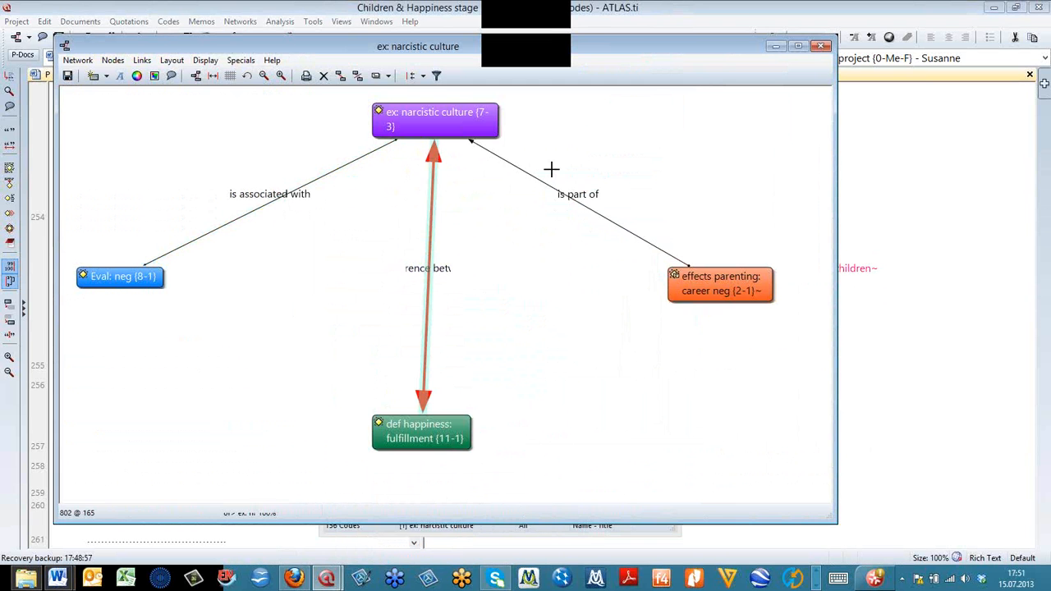
pyautogui.click(822, 45)
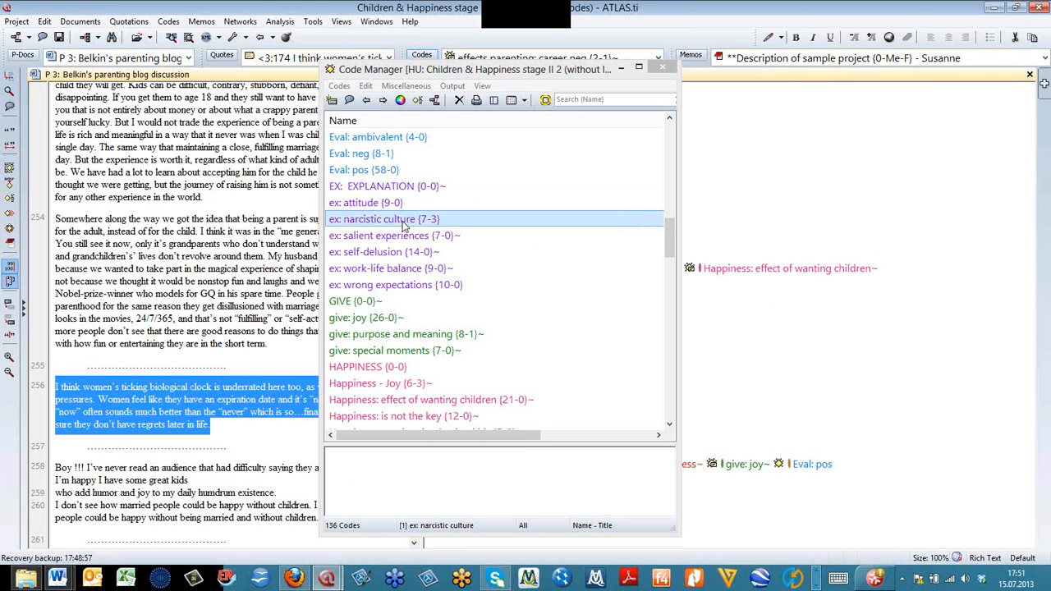
# - Reopen the Code Tree for "ex: narcistic culture" and check its three linked codes and their relations
pyautogui.rightClick(406, 229)
pyautogui.moveTo(513, 416)
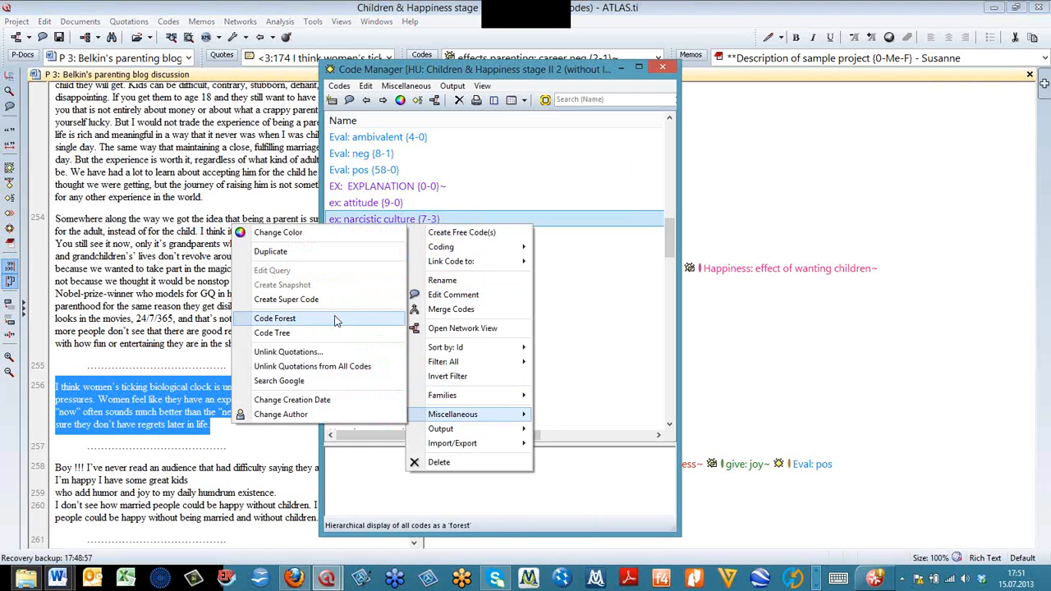
pyautogui.click(336, 335)
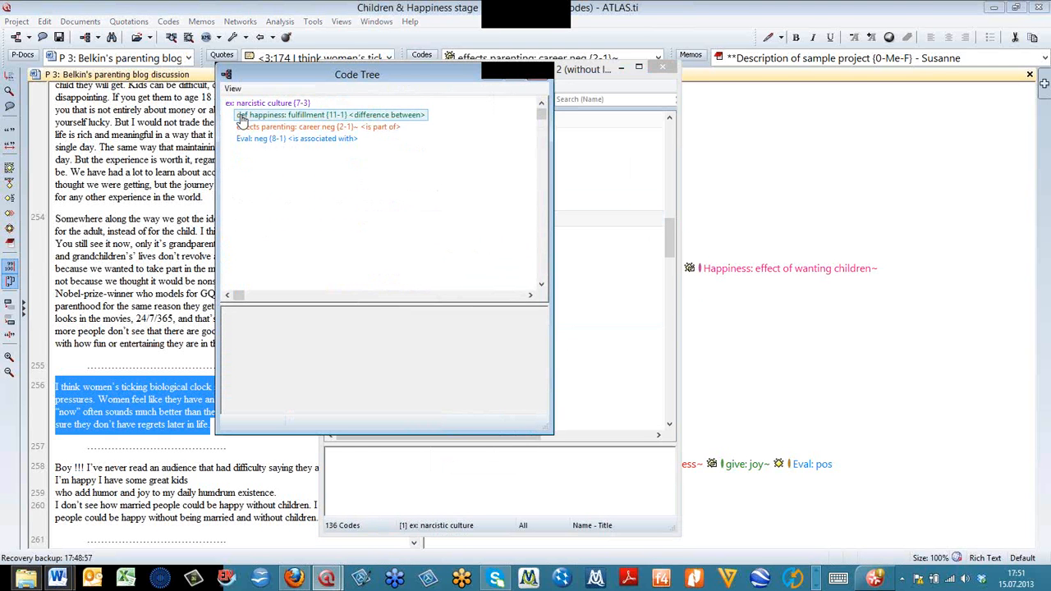
pyautogui.click(242, 116)
pyautogui.click(246, 128)
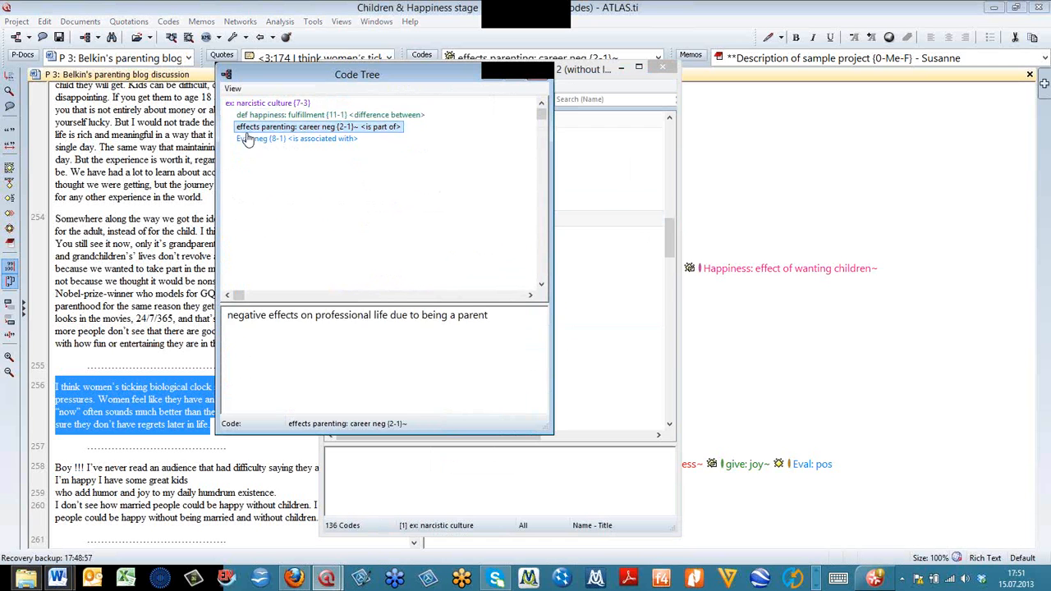
pyautogui.click(249, 140)
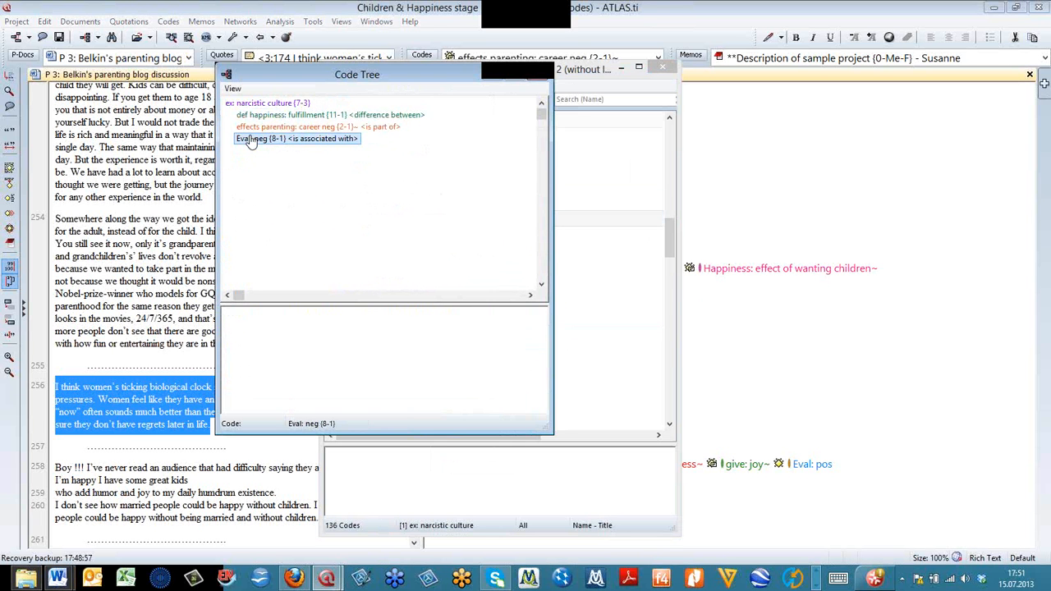
# - Reduce the indent of the Code Tree and close it
pyautogui.click(229, 91)
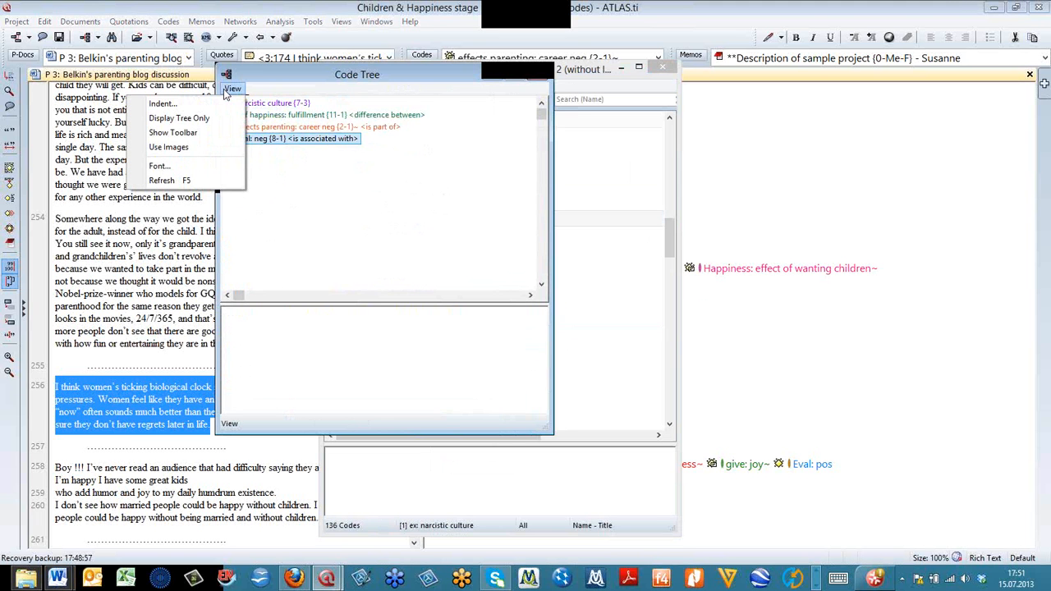
pyautogui.click(172, 103)
pyautogui.write('2')
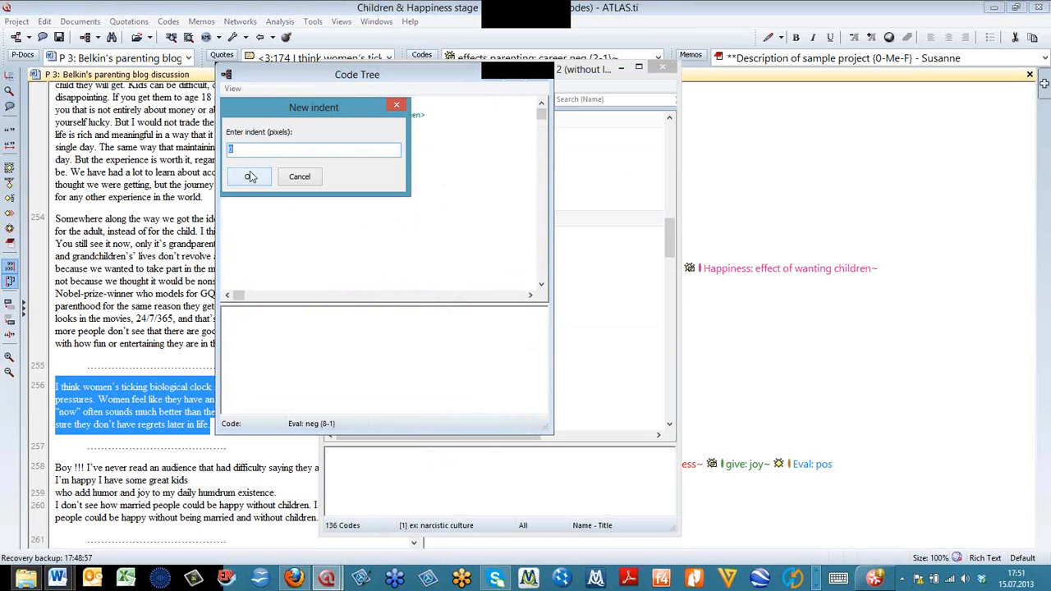
pyautogui.click(248, 178)
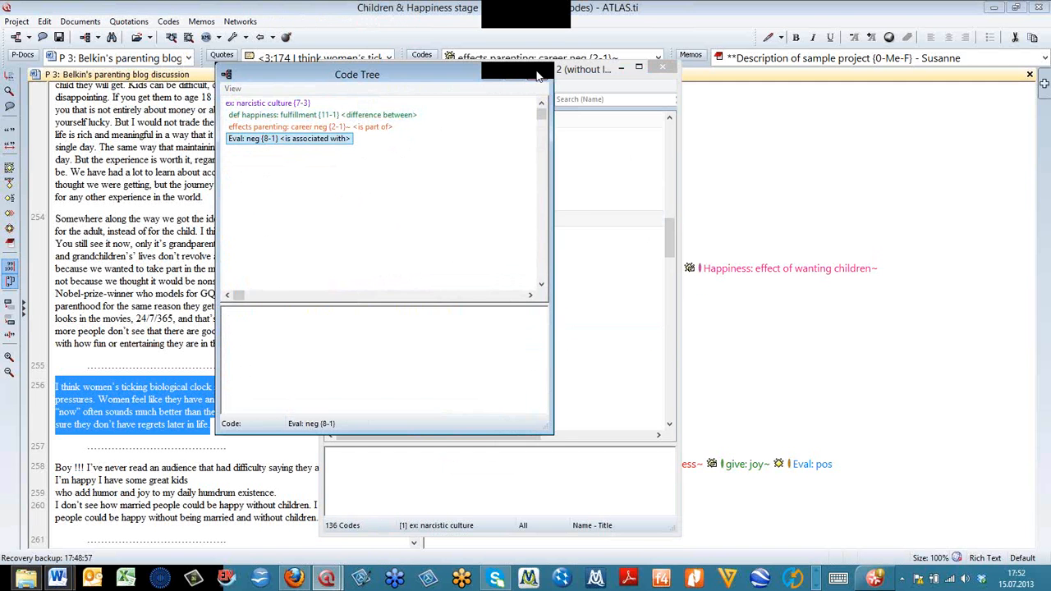
pyautogui.click(538, 76)
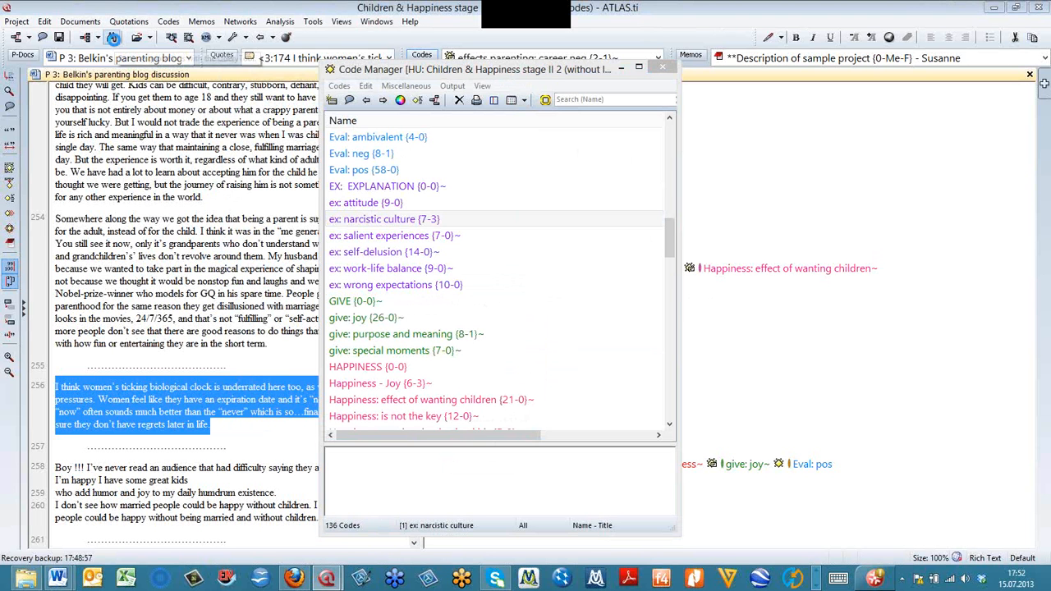
# - Open the Query Tool, move it toward the top of the workspace to view its panes, and close it
pyautogui.click(113, 37)
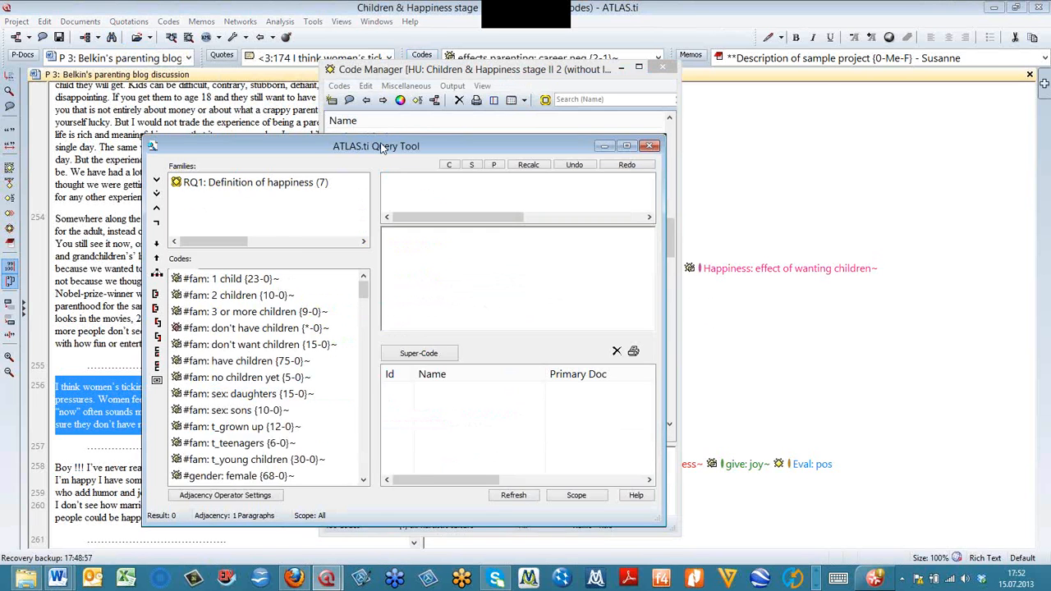
pyautogui.moveTo(380, 148); pyautogui.dragTo(525, 48)
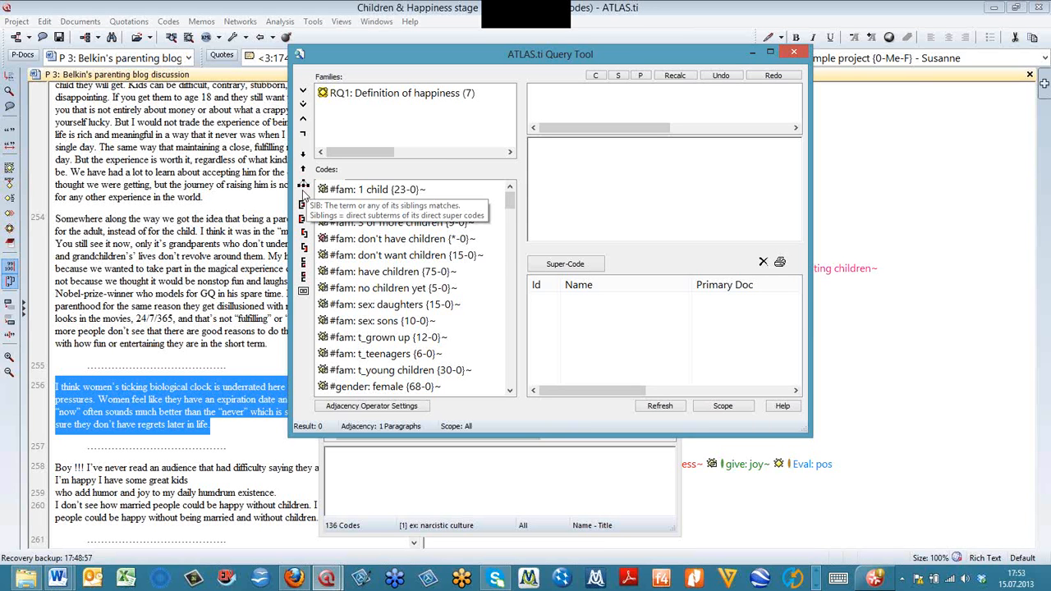
pyautogui.click(795, 51)
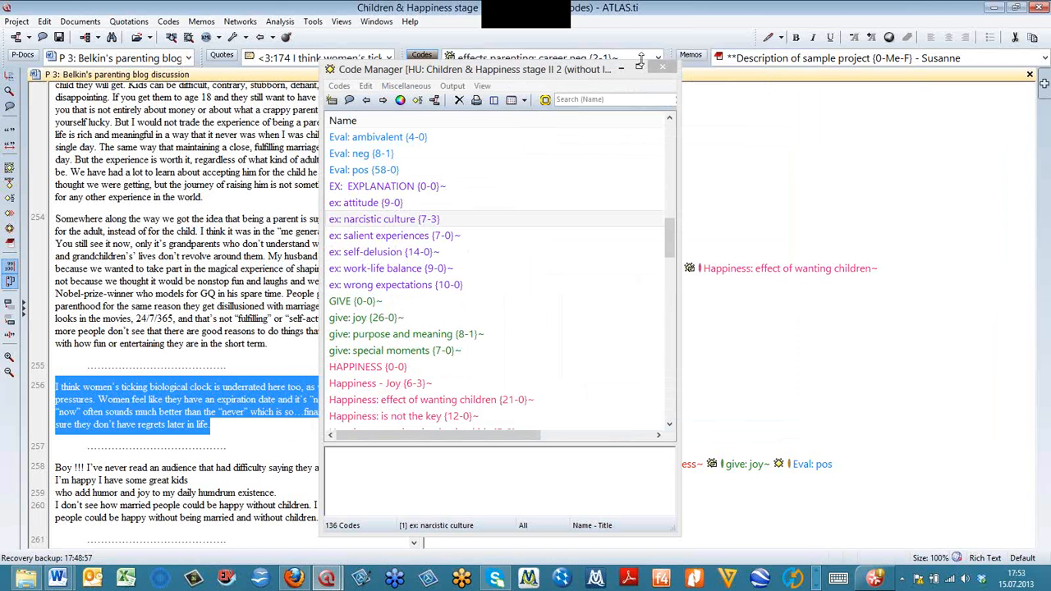
# - Close the Code Manager and open the document "Sources of happiness" in a second region beside P 3
pyautogui.click(666, 71)
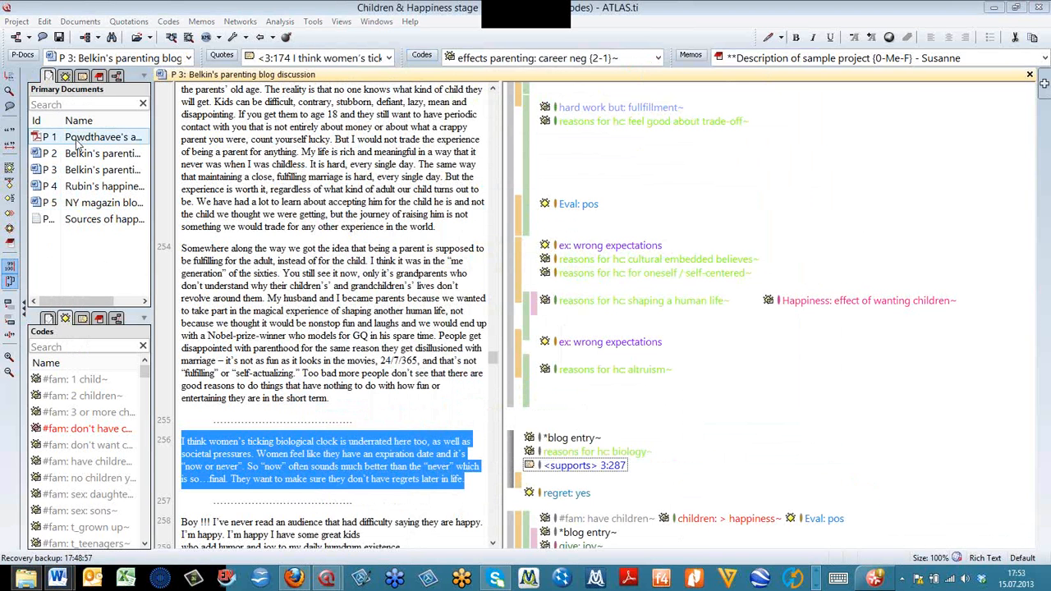
pyautogui.moveTo(75, 219); pyautogui.dragTo(1044, 86)
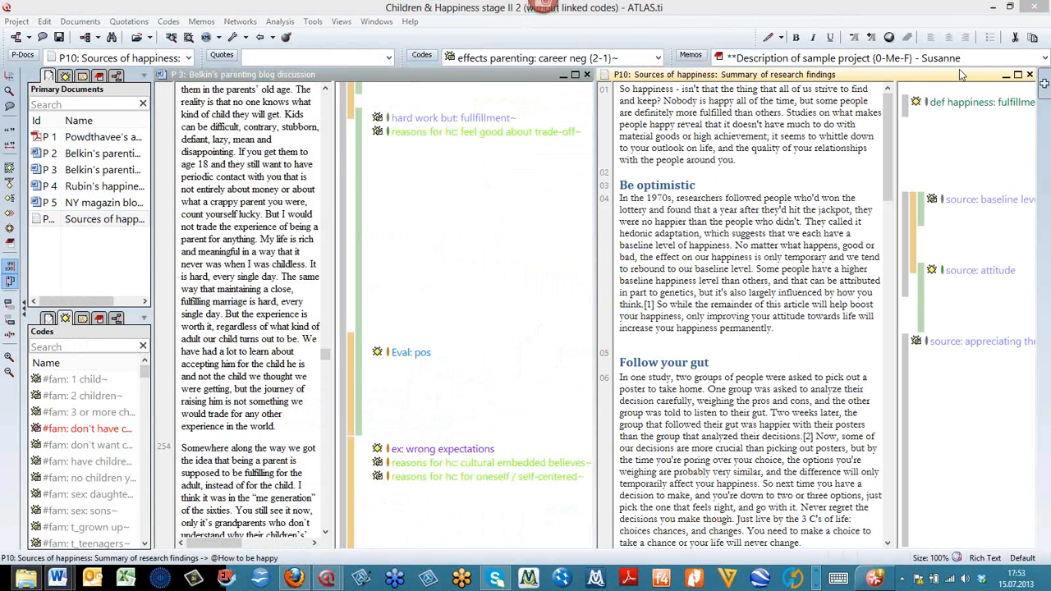
# - Highlight quotation 3:171 in P 3 and, one after another, quotations 10:7, 10:4 and 10:3 in P10
pyautogui.click(359, 182)
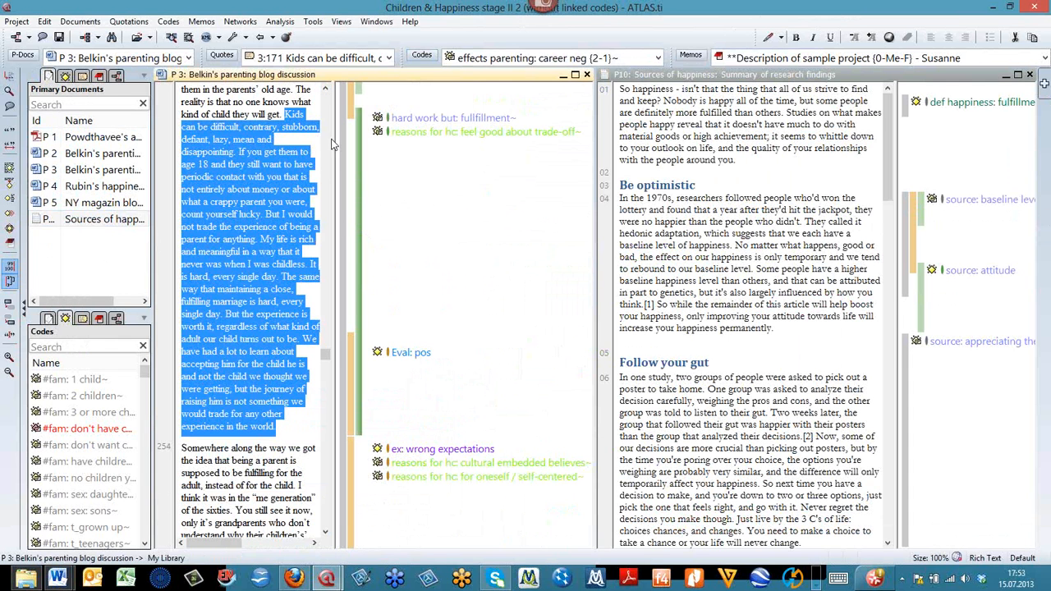
pyautogui.click(882, 208)
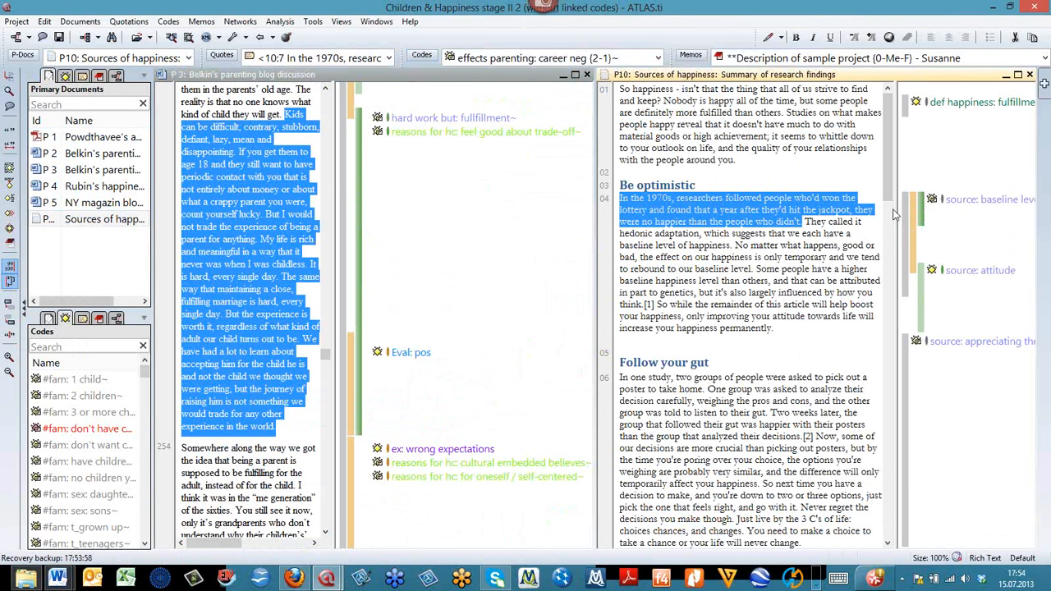
pyautogui.click(904, 219)
pyautogui.click(904, 218)
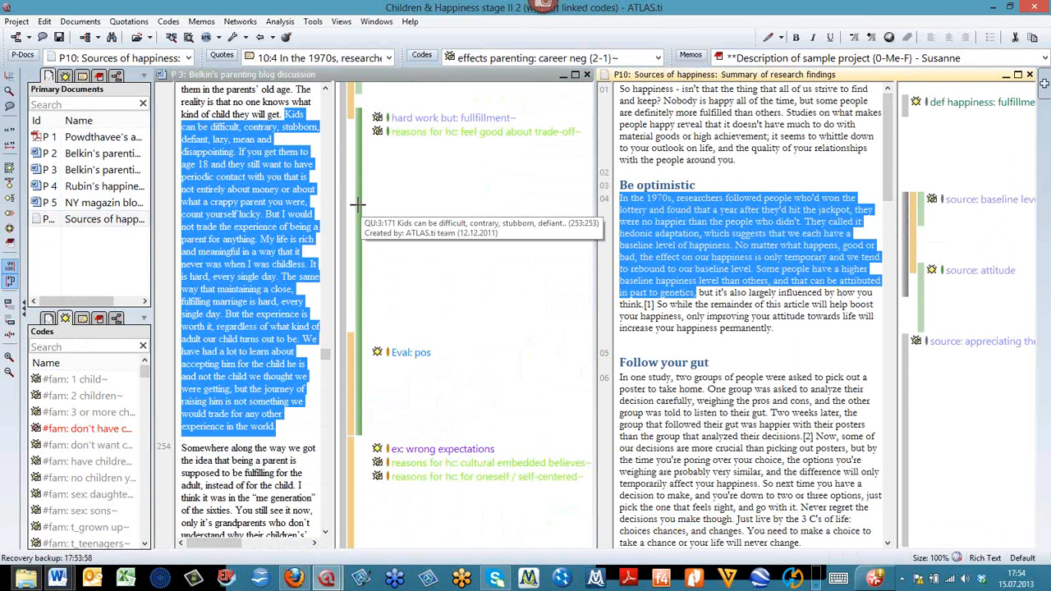
pyautogui.click(920, 293)
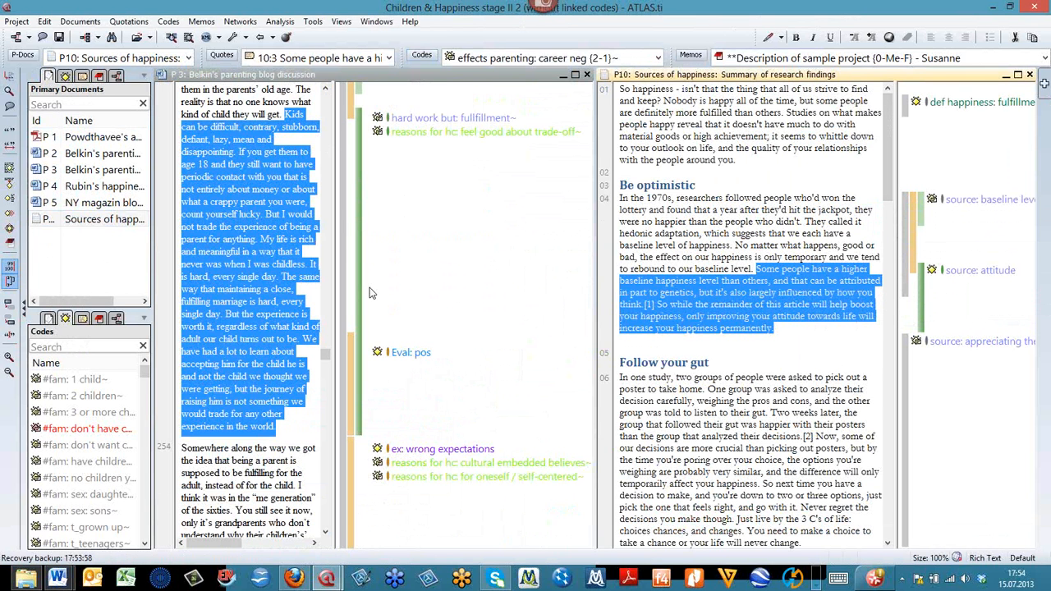
# - Highlight quotations 3:171, 3:361 and 3:374 in P 3 one after another to compare their extents
pyautogui.click(357, 231)
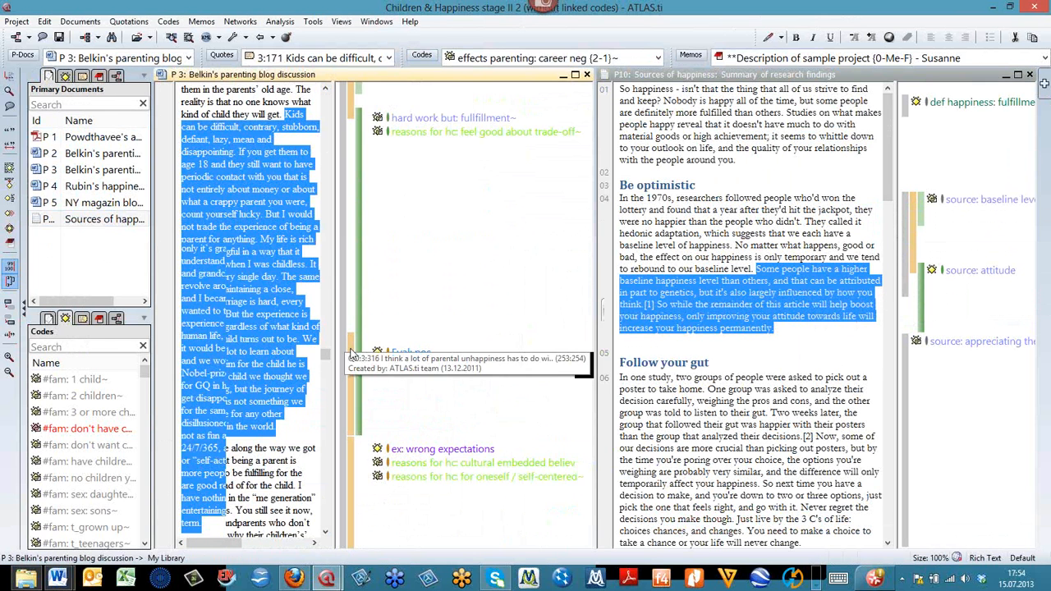
pyautogui.scroll(-5, 351, 353)
pyautogui.click(367, 308)
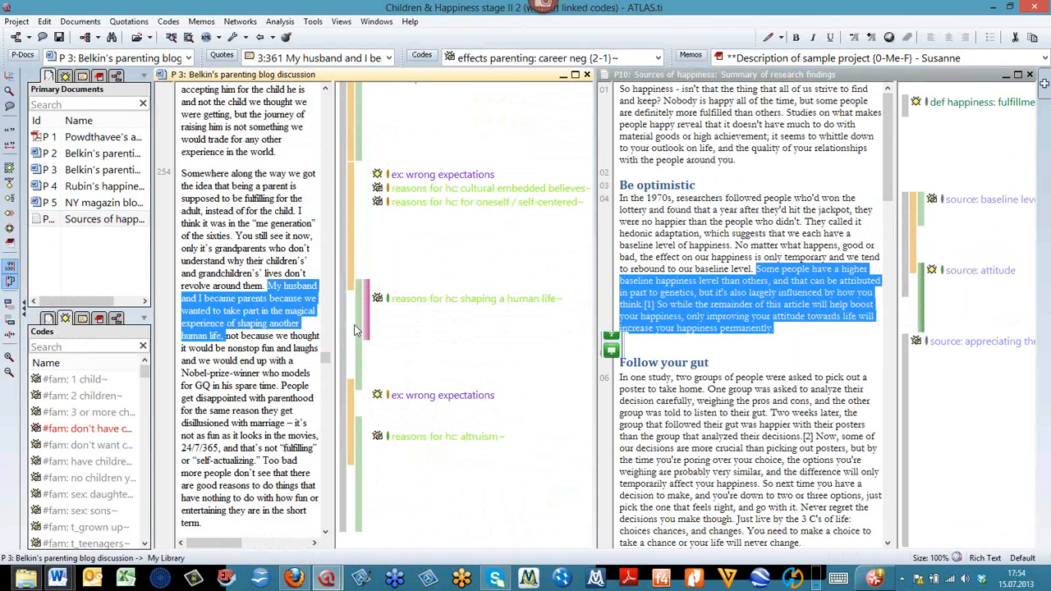
pyautogui.click(357, 324)
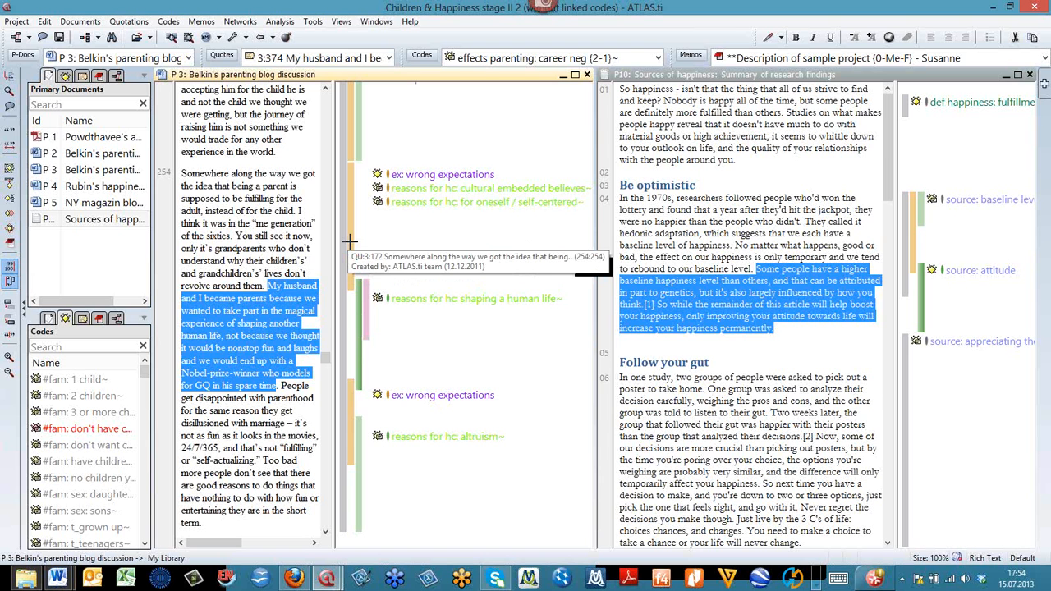
# - Link quotation 3:172 in P 3 to quotation 10:1 in P10 with the "discusses" relation, and follow the hyperlink from P10 to 3:172
pyautogui.moveTo(348, 241); pyautogui.dragTo(437, 223)
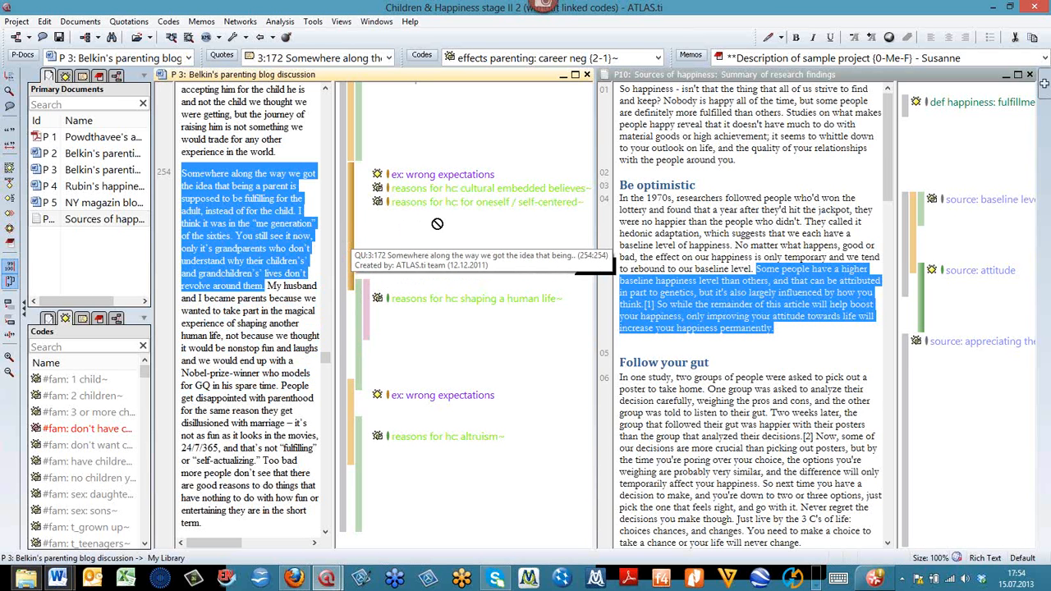
pyautogui.moveTo(437, 223); pyautogui.dragTo(908, 102)
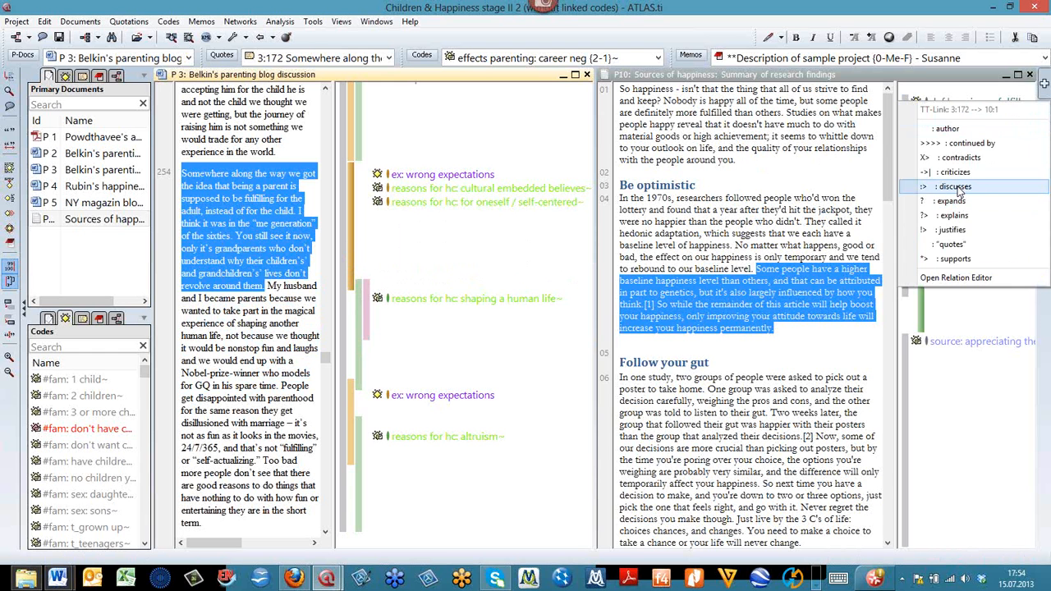
pyautogui.click(957, 187)
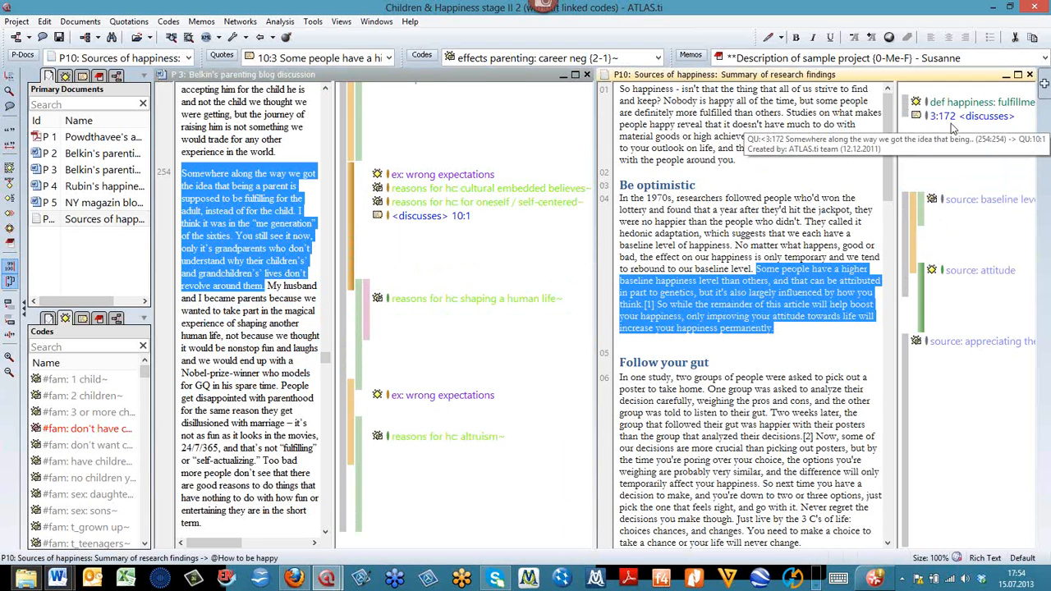
pyautogui.click(949, 117)
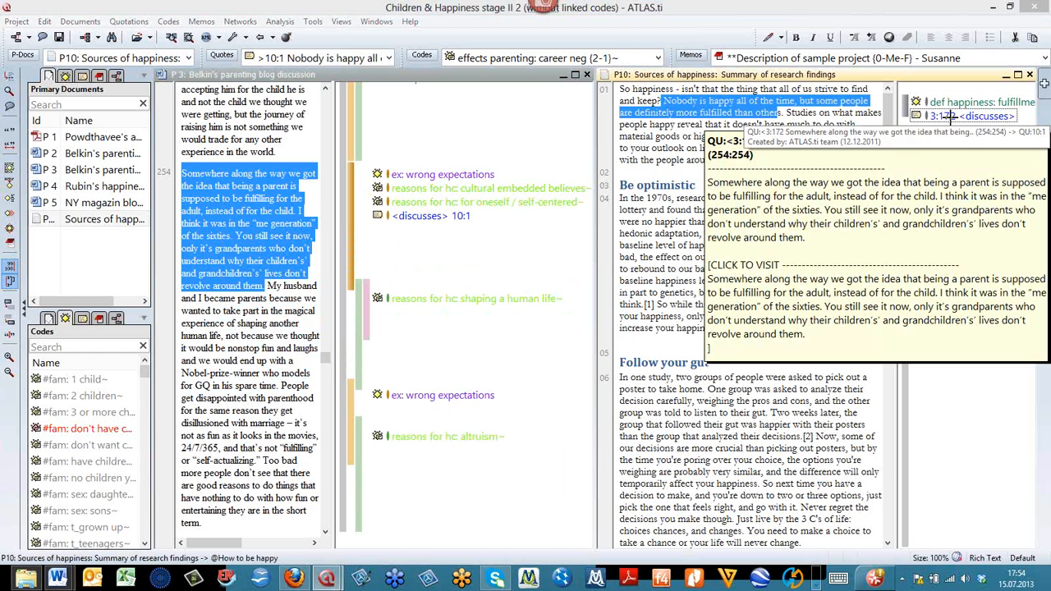
pyautogui.click(829, 324)
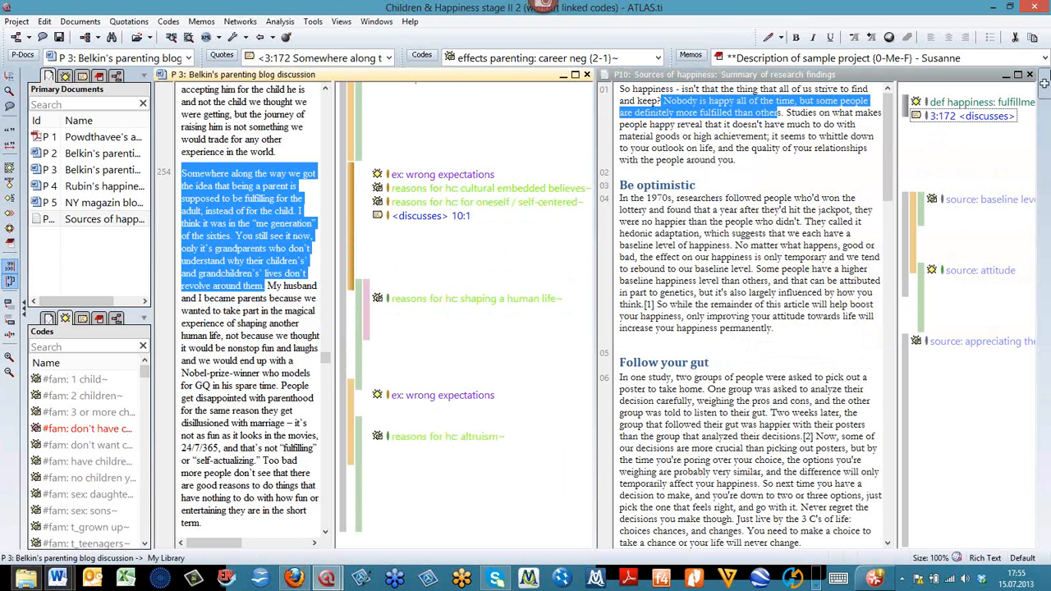
# - Unload the document "Sources of happiness" and close its region so that only P 3 remains open
pyautogui.click(1021, 63)
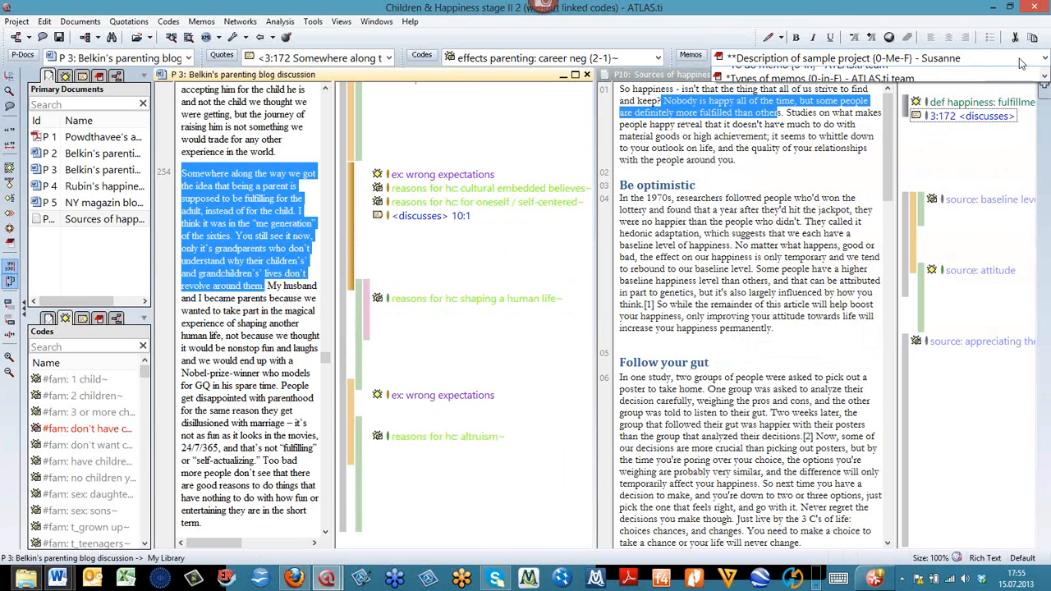
pyautogui.click(965, 179)
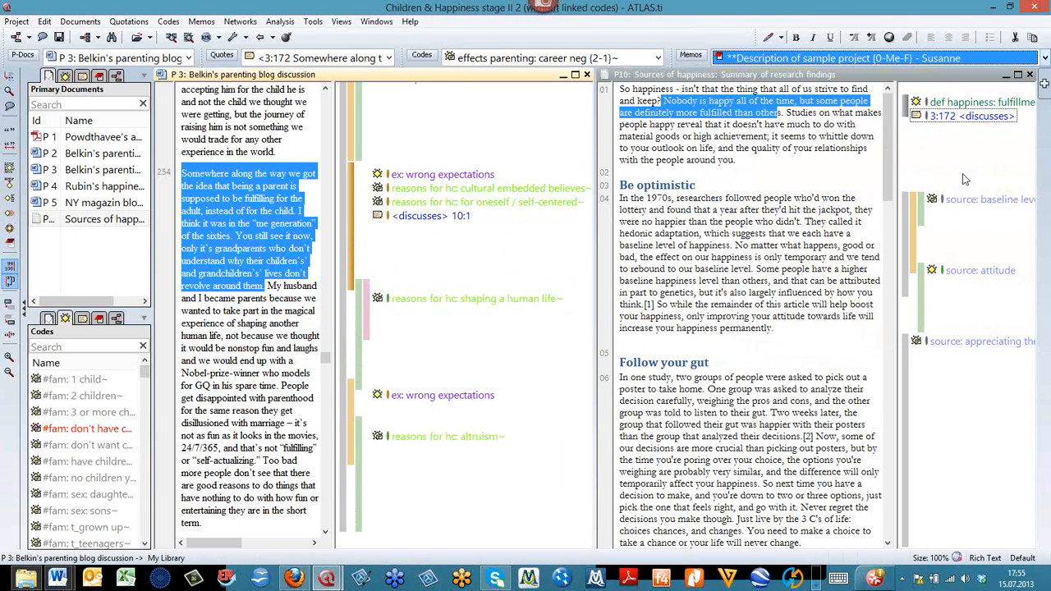
pyautogui.click(965, 179)
pyautogui.click(1031, 75)
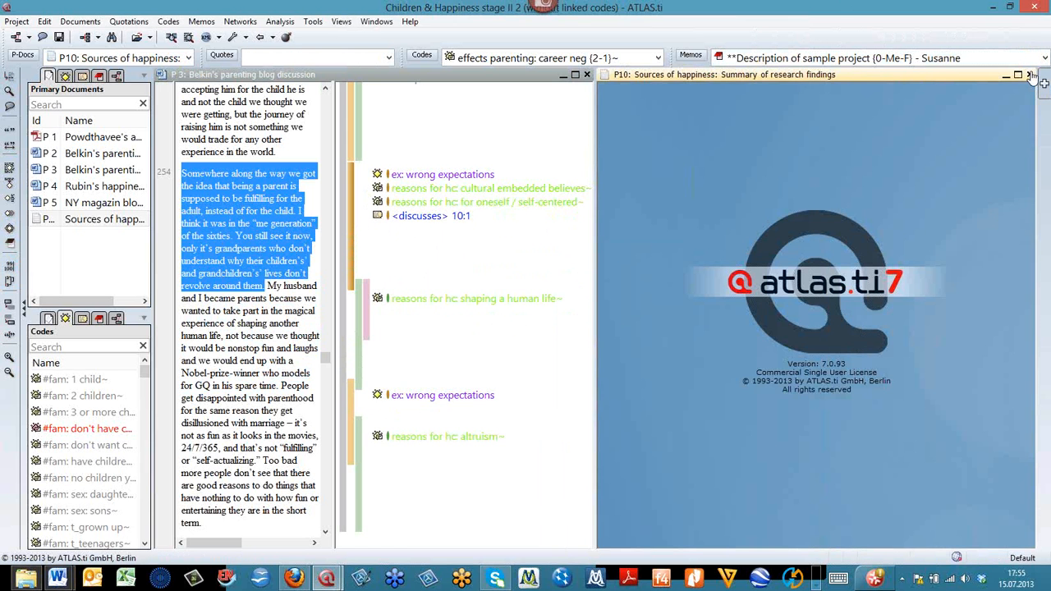
pyautogui.click(1030, 74)
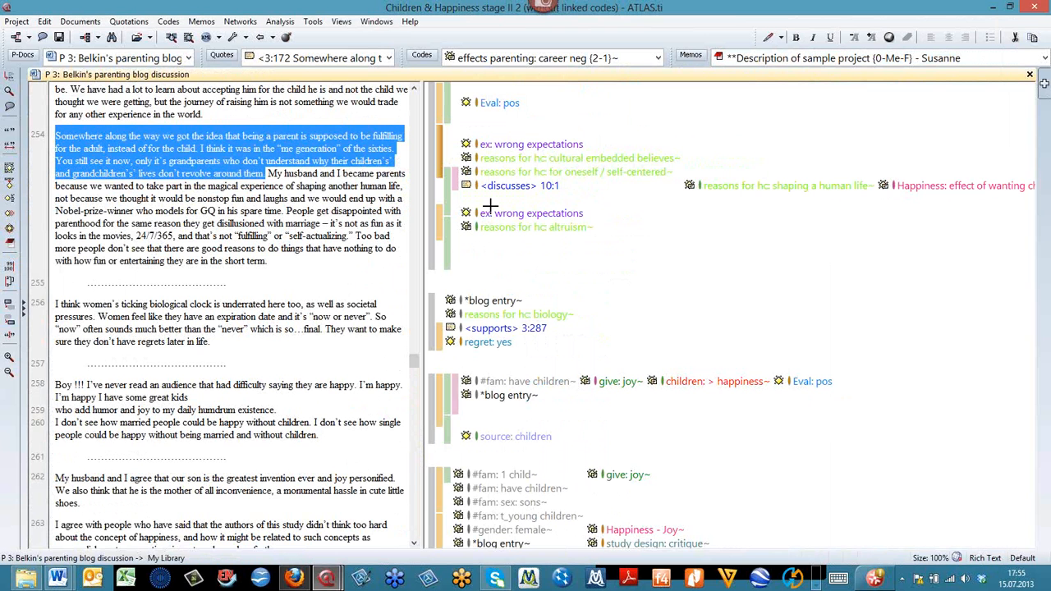
# - Switch to the other ATLAS.ti window with the project "Children & Happiness stage II" and maximize it
pyautogui.moveTo(327, 580)
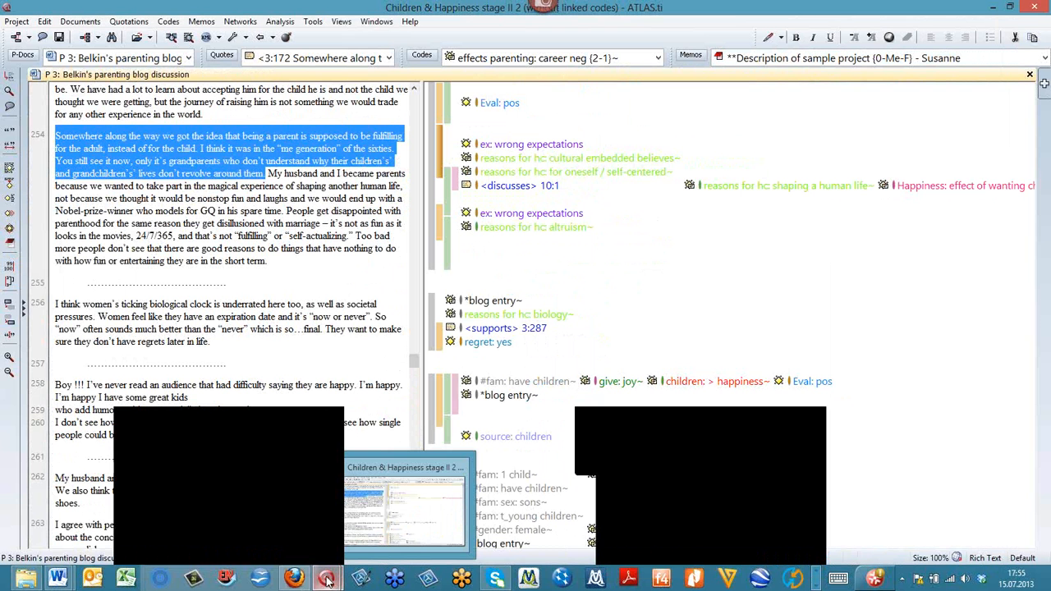
pyautogui.moveTo(309, 543)
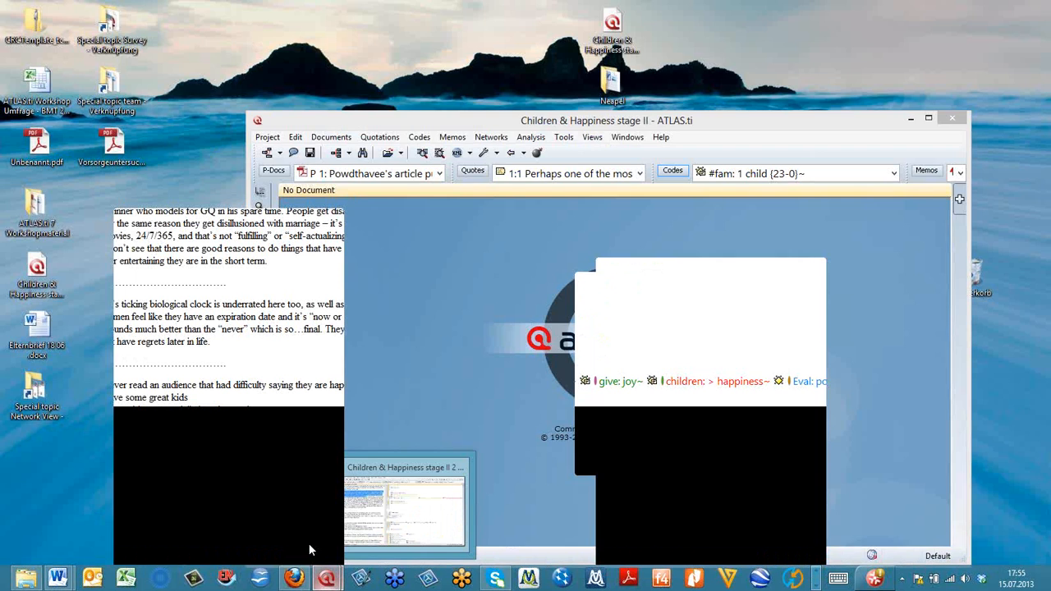
pyautogui.click(307, 541)
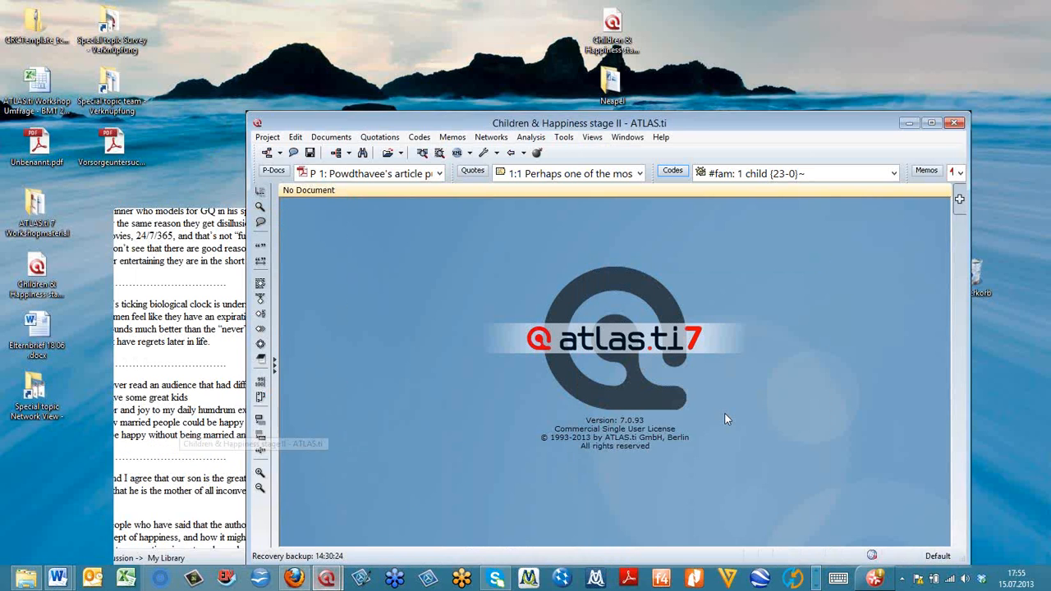
pyautogui.click(931, 123)
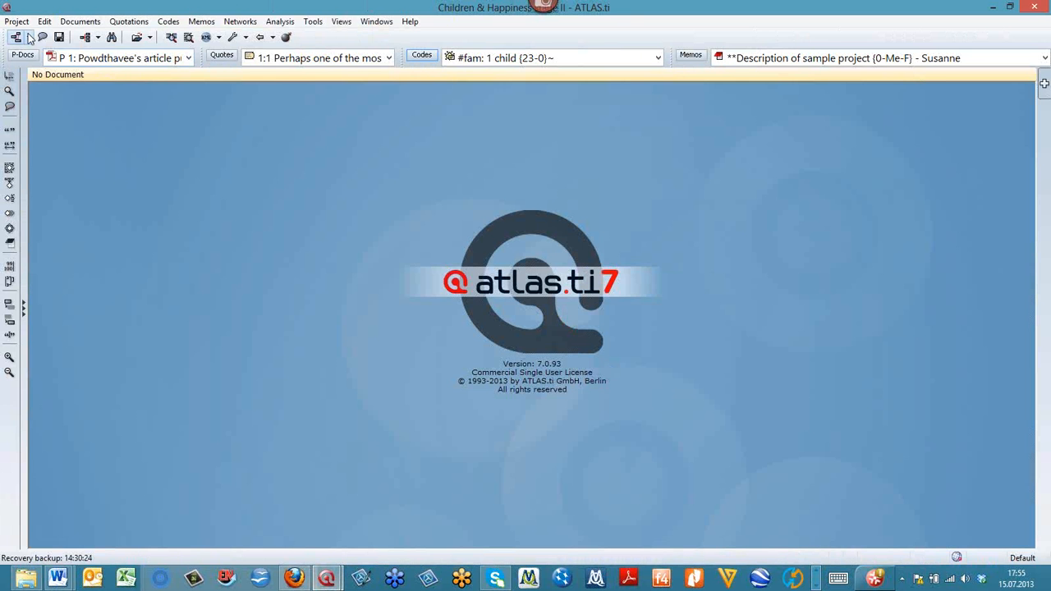
pyautogui.click(30, 39)
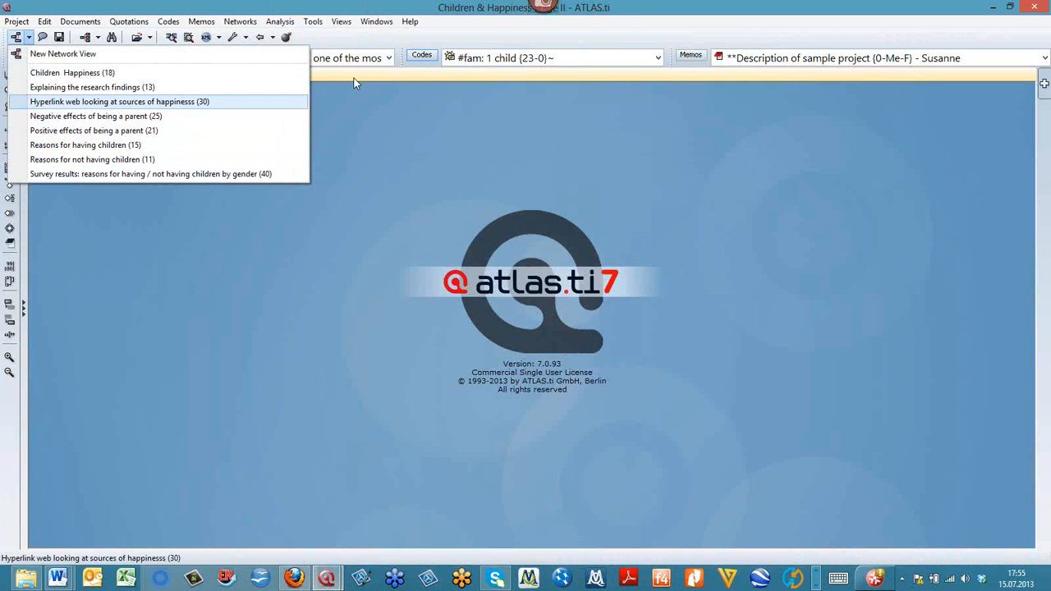
pyautogui.click(417, 22)
pyautogui.click(417, 23)
pyautogui.moveTo(413, 73)
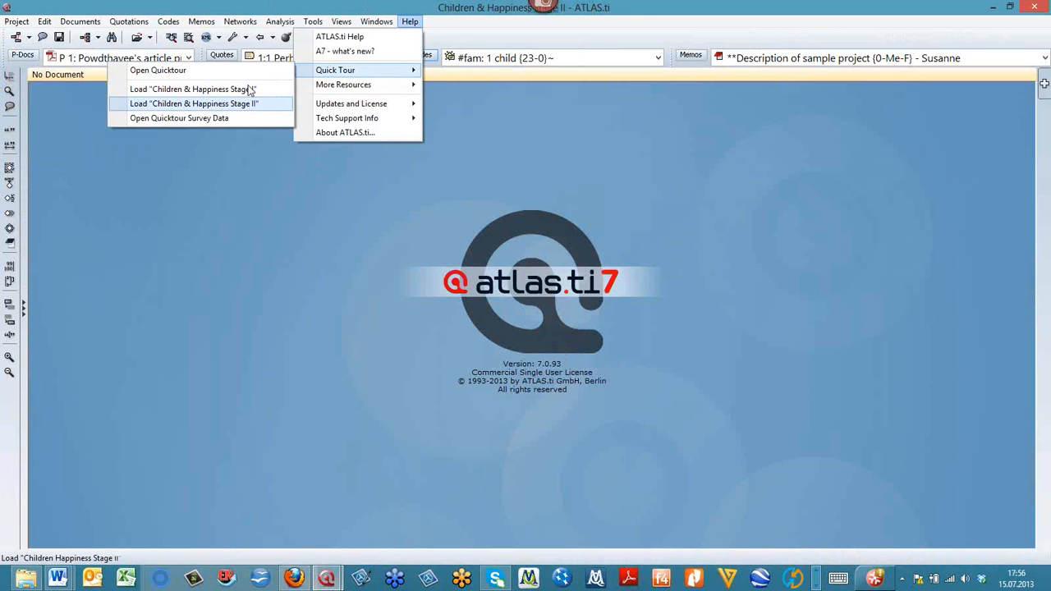
# - Open the Code-Link Manager and show its toolbar with the search field
pyautogui.click(239, 22)
pyautogui.click(240, 23)
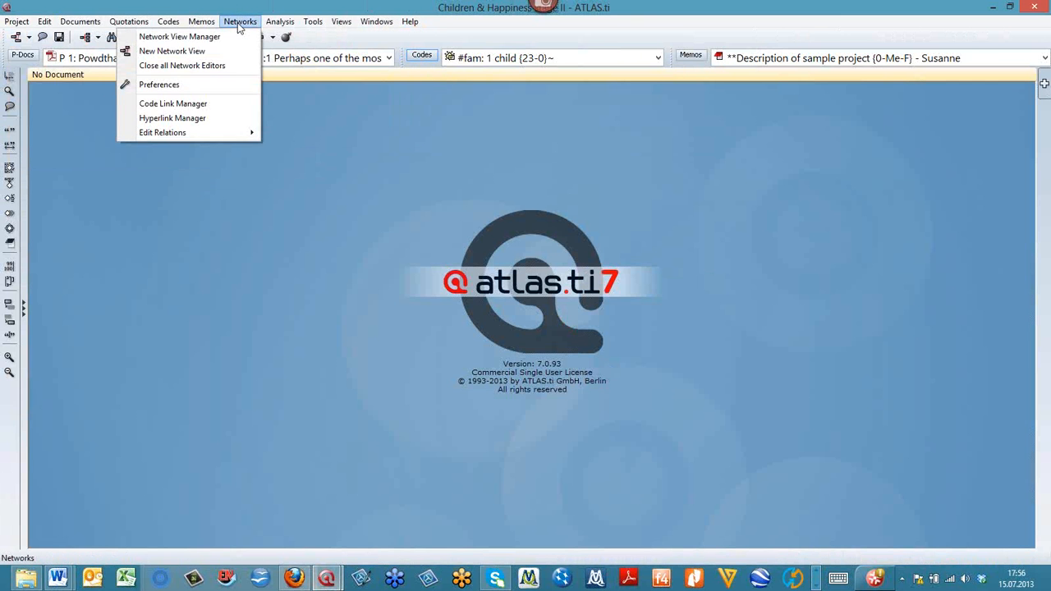
pyautogui.click(209, 106)
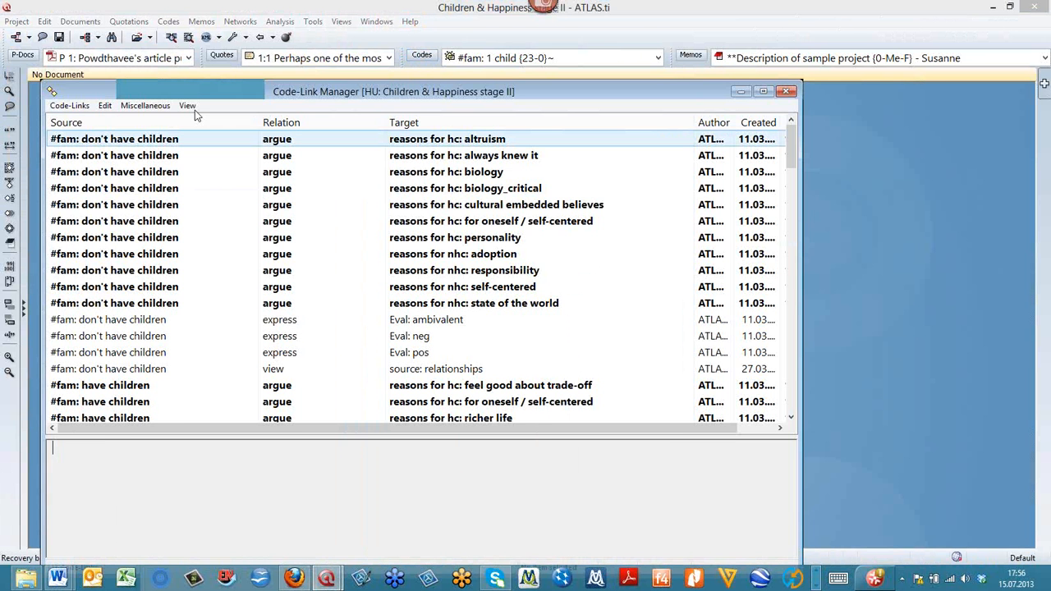
pyautogui.click(188, 106)
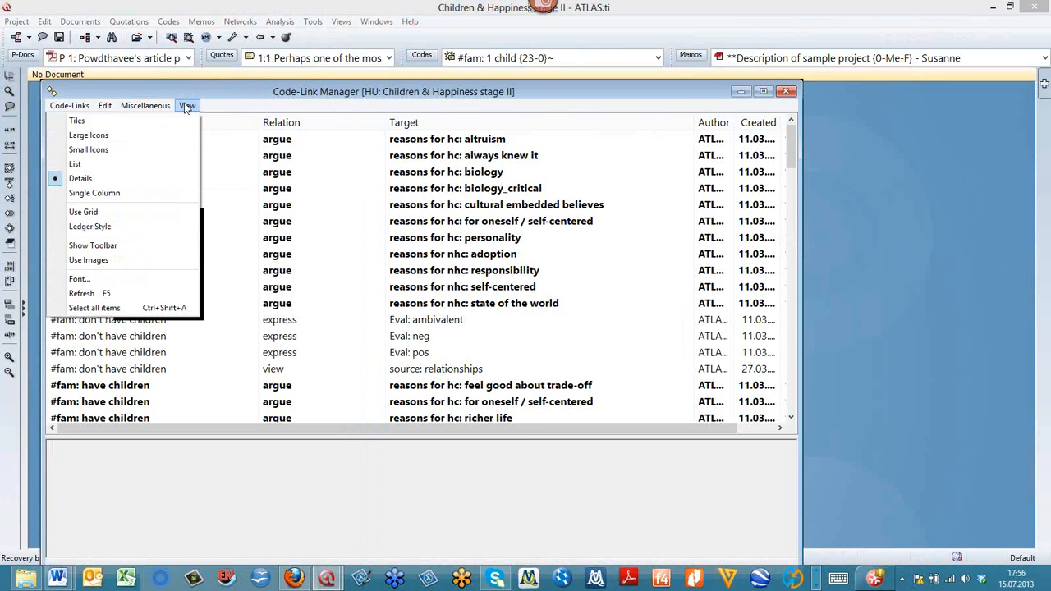
pyautogui.click(129, 247)
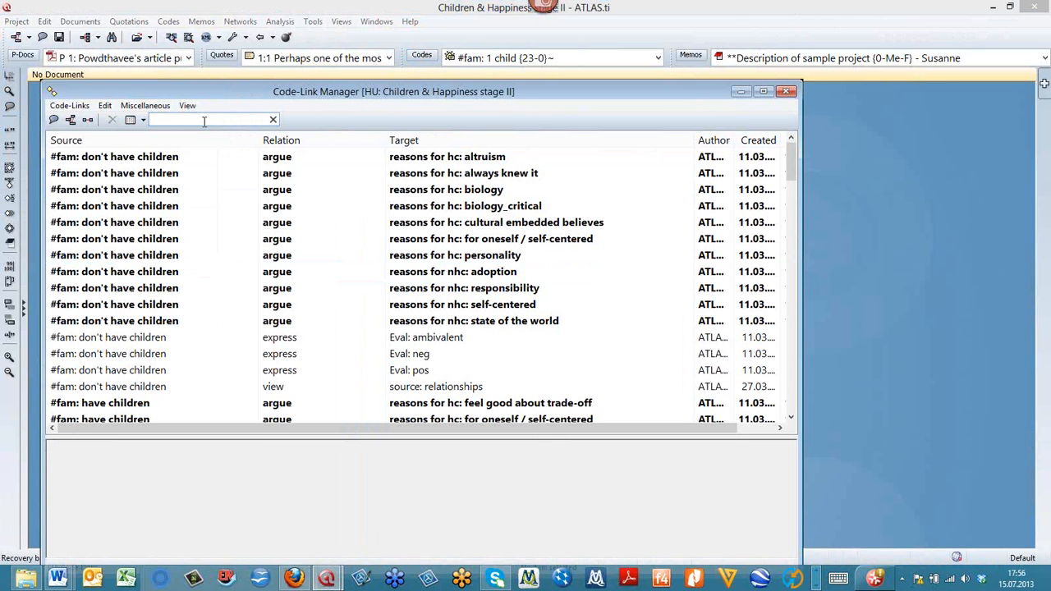
# - Filter the list of code links by the relation term "argue"
pyautogui.click(204, 121)
pyautogui.write('is diff')
pyautogui.press('BackSpace')
pyautogui.press('BackSpace')
pyautogui.press('BackSpace')
pyautogui.press('BackSpace')
pyautogui.press('BackSpace')
pyautogui.press('BackSpace')
pyautogui.press('BackSpace')
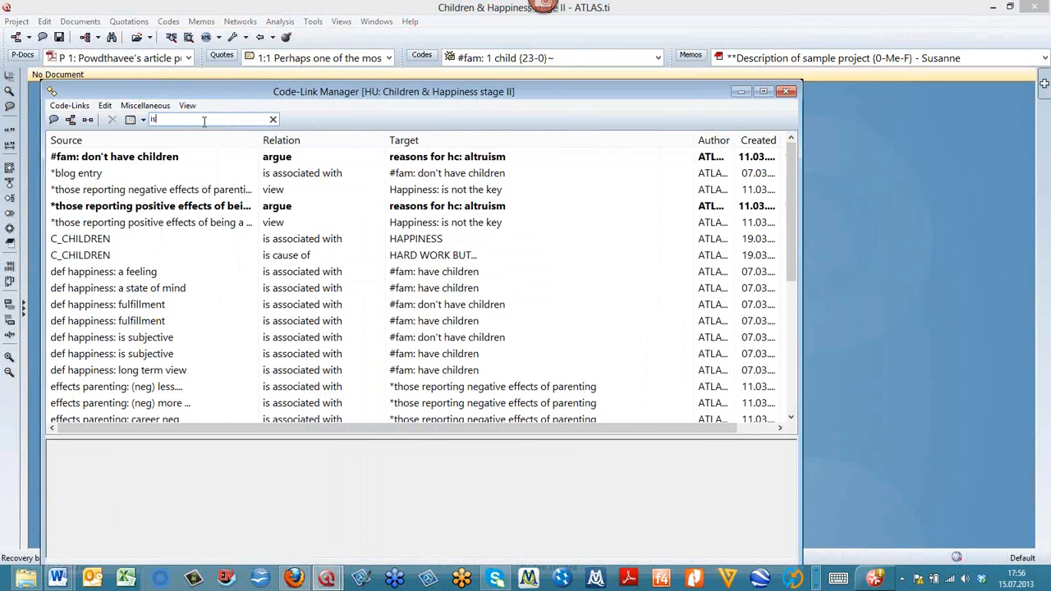
pyautogui.write('diff')
pyautogui.press('BackSpace')
pyautogui.press('BackSpace')
pyautogui.press('BackSpace')
pyautogui.press('BackSpace')
pyautogui.write('argue')
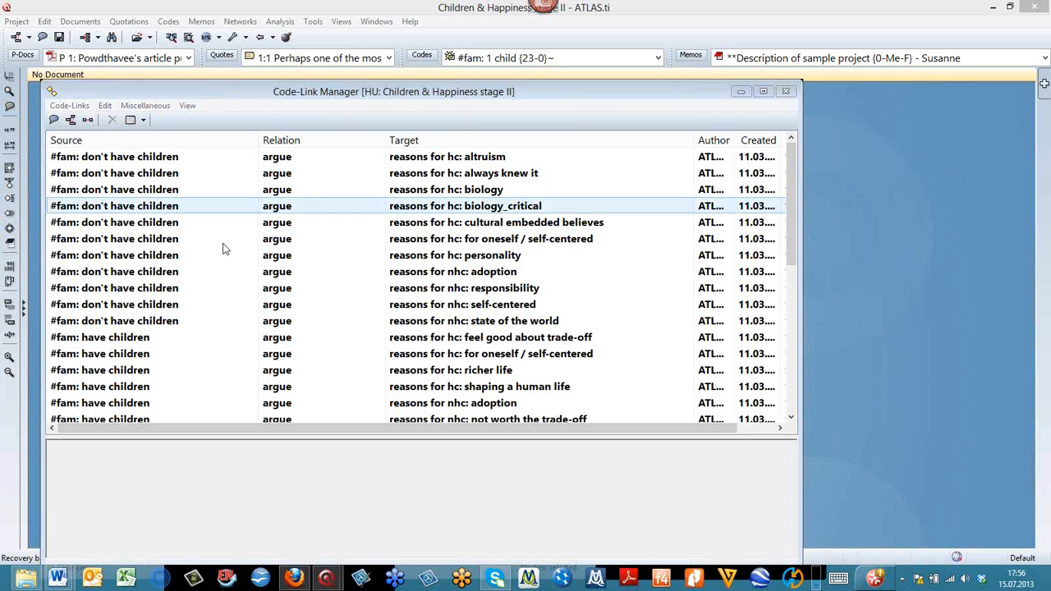
# - View the editing options for the link from "#fam: don't have children" to "reasons for hc: biology", and close the Code-Link Manager
pyautogui.rightClick(276, 192)
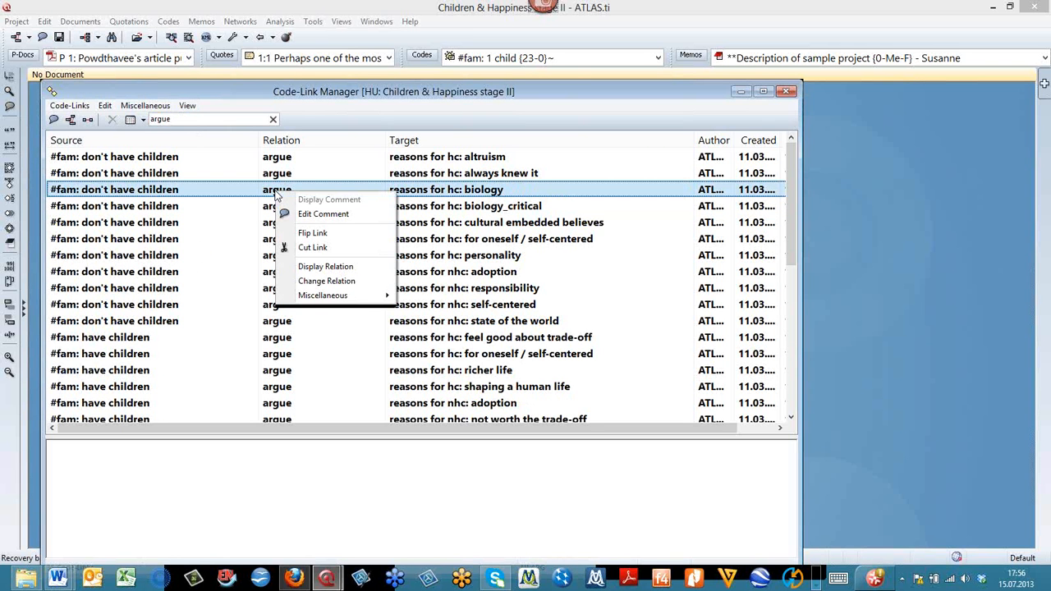
pyautogui.click(86, 512)
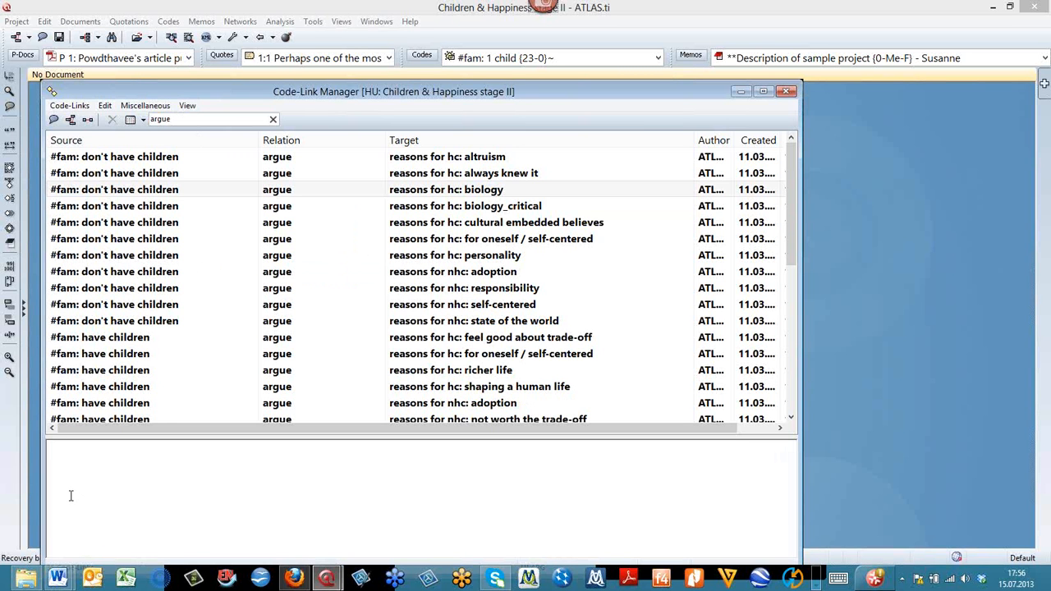
pyautogui.click(789, 91)
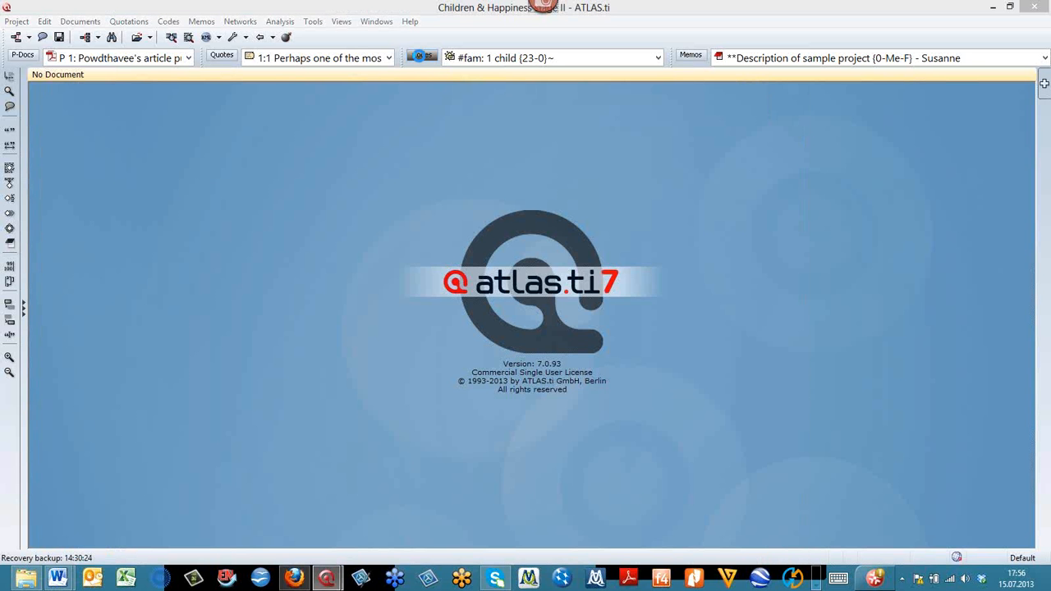
# - Open the Code Manager, move it toward the top of the workspace, and select the code "#fam: have children"
pyautogui.click(421, 55)
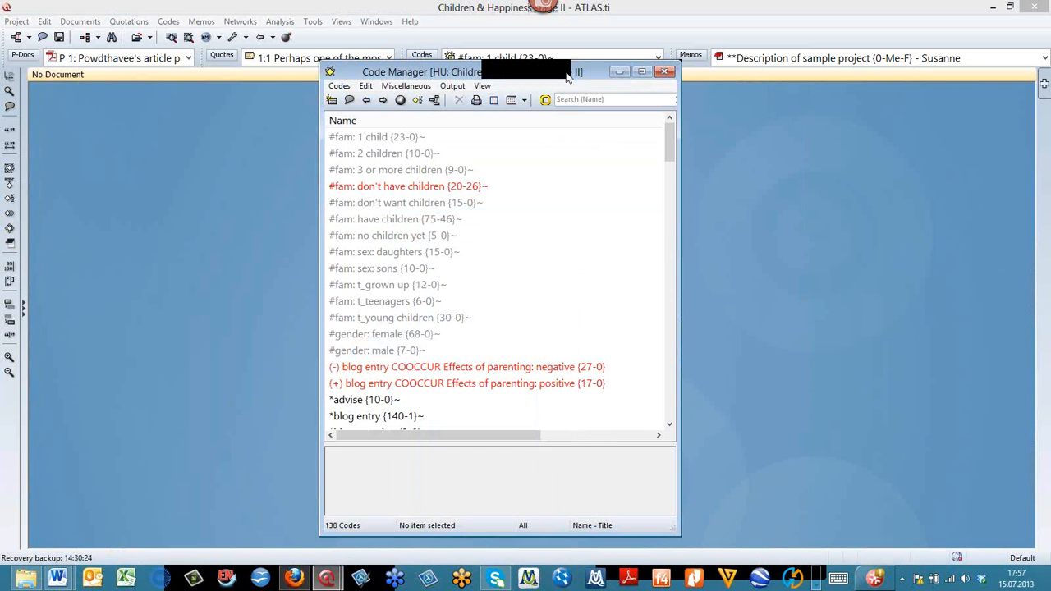
pyautogui.moveTo(427, 72); pyautogui.dragTo(532, 42)
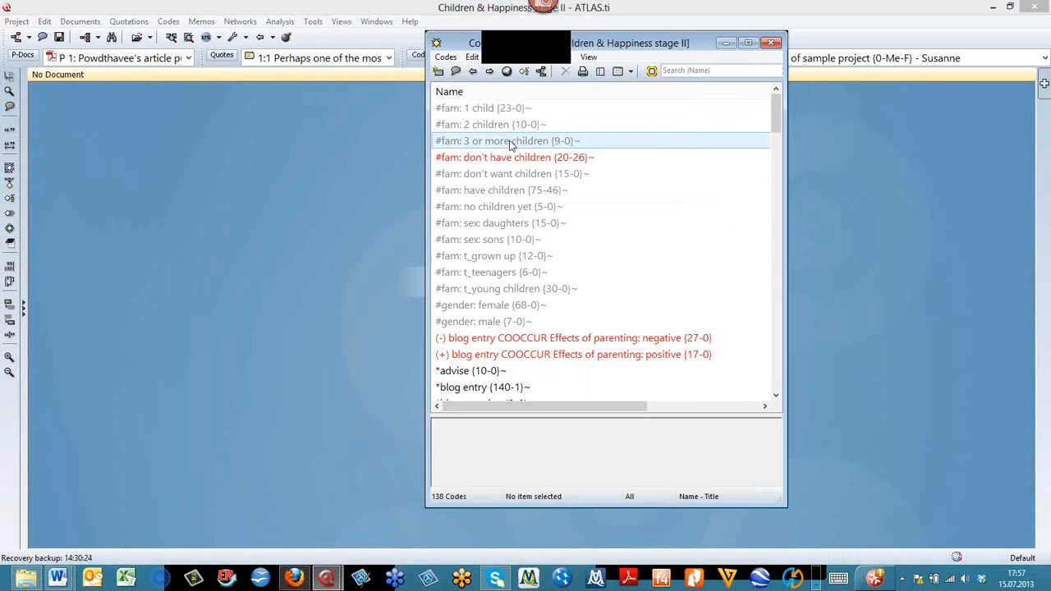
pyautogui.click(492, 190)
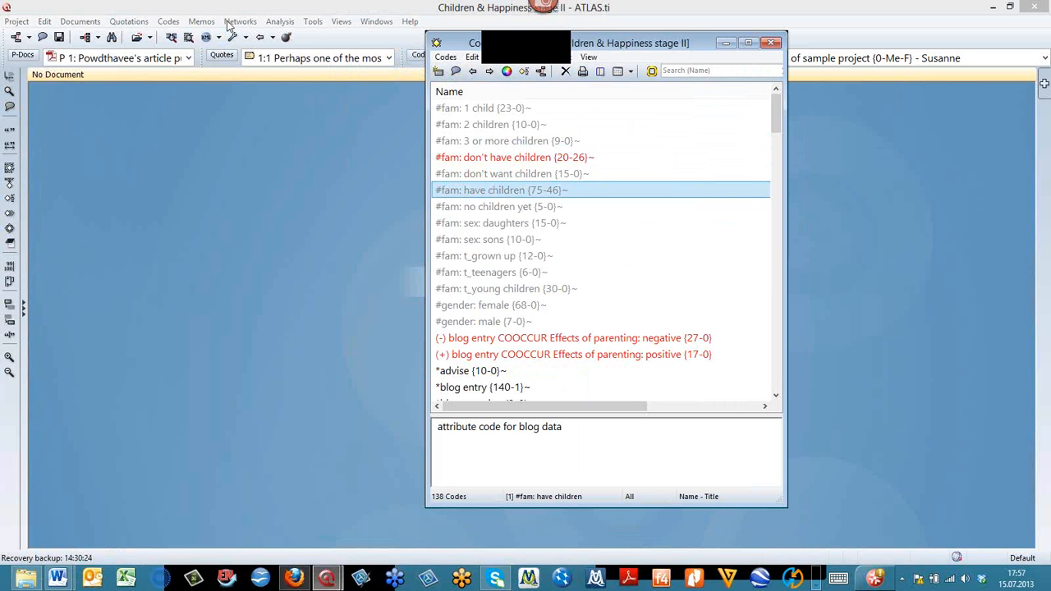
pyautogui.click(201, 22)
pyautogui.press('Right')
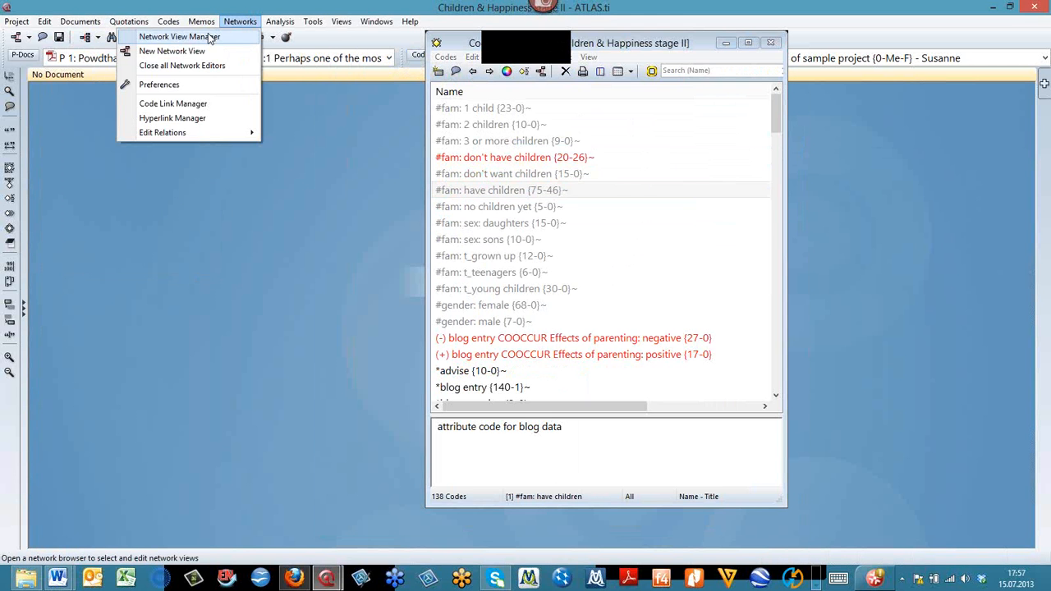
pyautogui.click(201, 37)
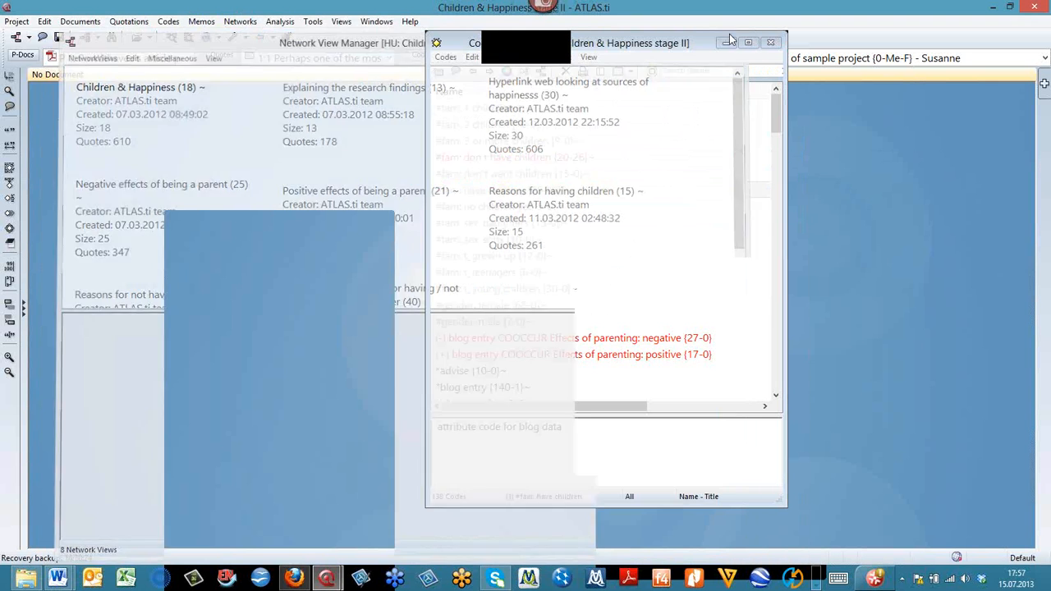
# - Create a new network view named "example"
pyautogui.click(202, 21)
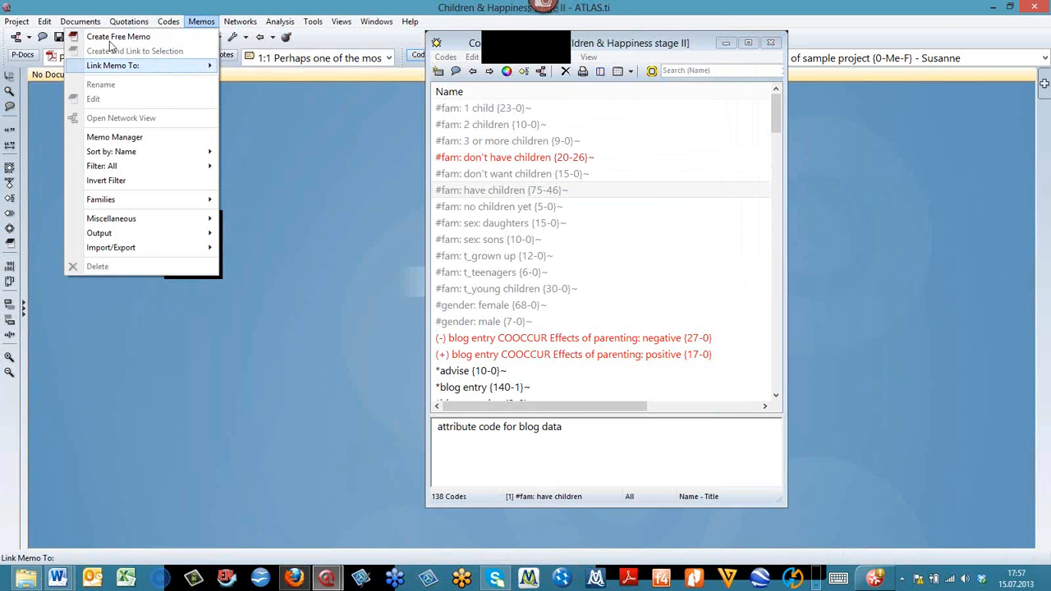
pyautogui.moveTo(236, 23)
pyautogui.click(232, 54)
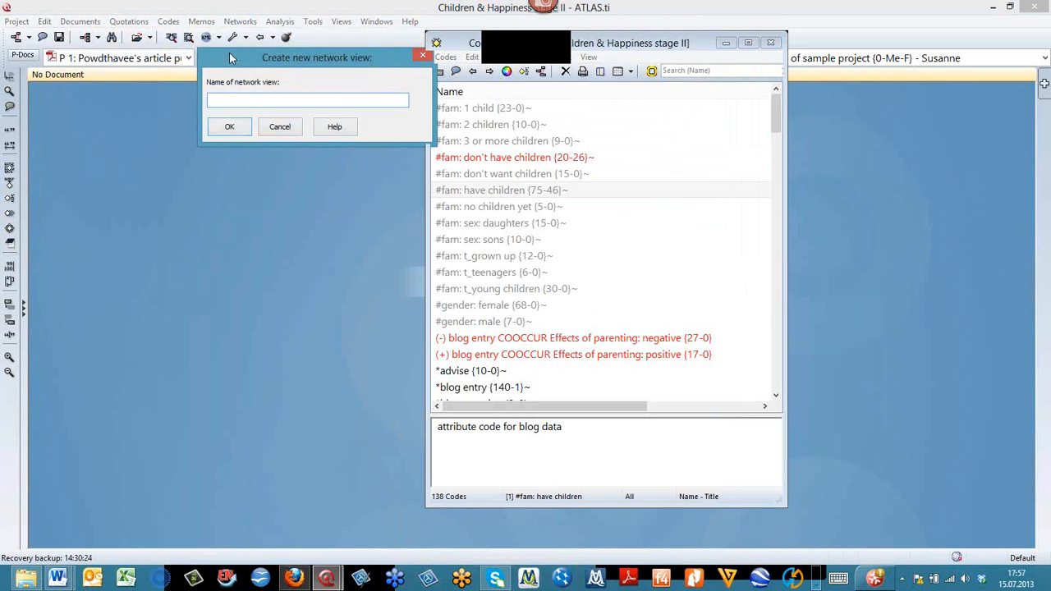
pyautogui.write('example')
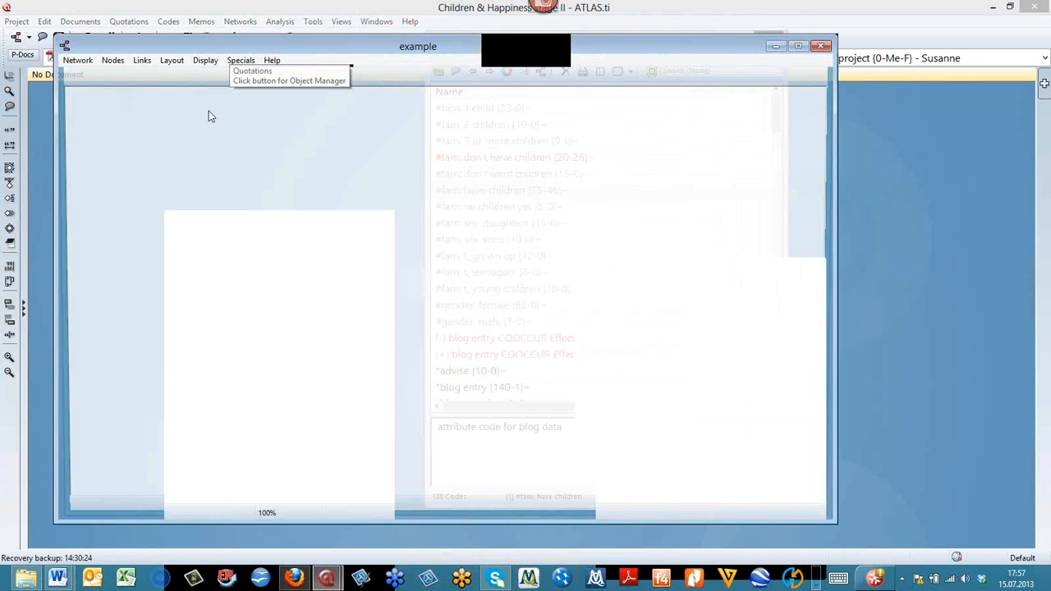
# - Add the code "#fam: have children" to the "example" network view, move the Code Manager aside, and widen the network window
pyautogui.moveTo(830, 165); pyautogui.dragTo(426, 195)
pyautogui.moveTo(498, 190); pyautogui.dragTo(222, 134)
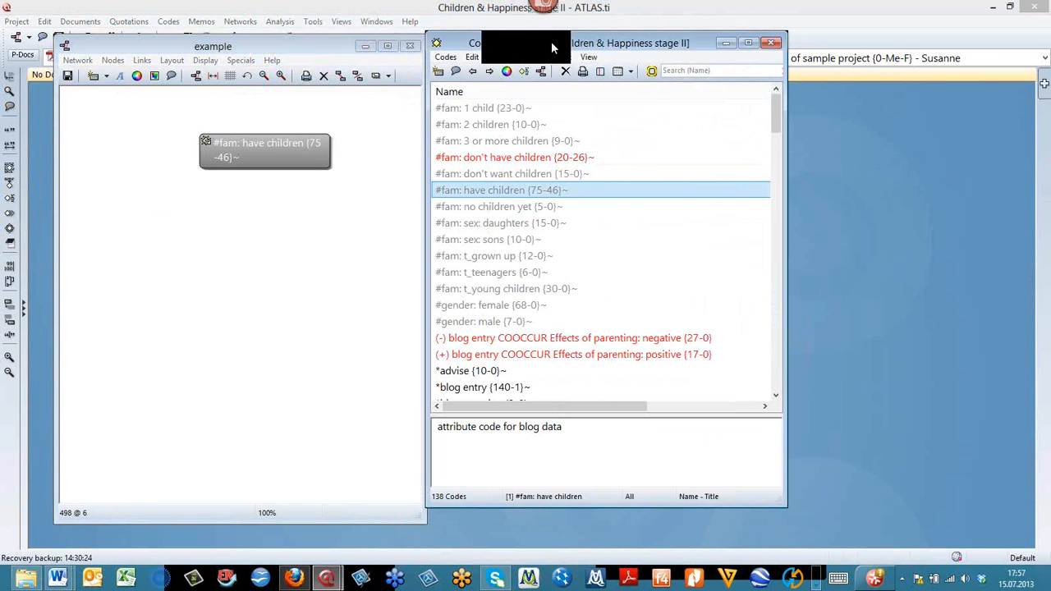
pyautogui.moveTo(552, 43); pyautogui.dragTo(713, 68)
pyautogui.moveTo(425, 167); pyautogui.dragTo(641, 167)
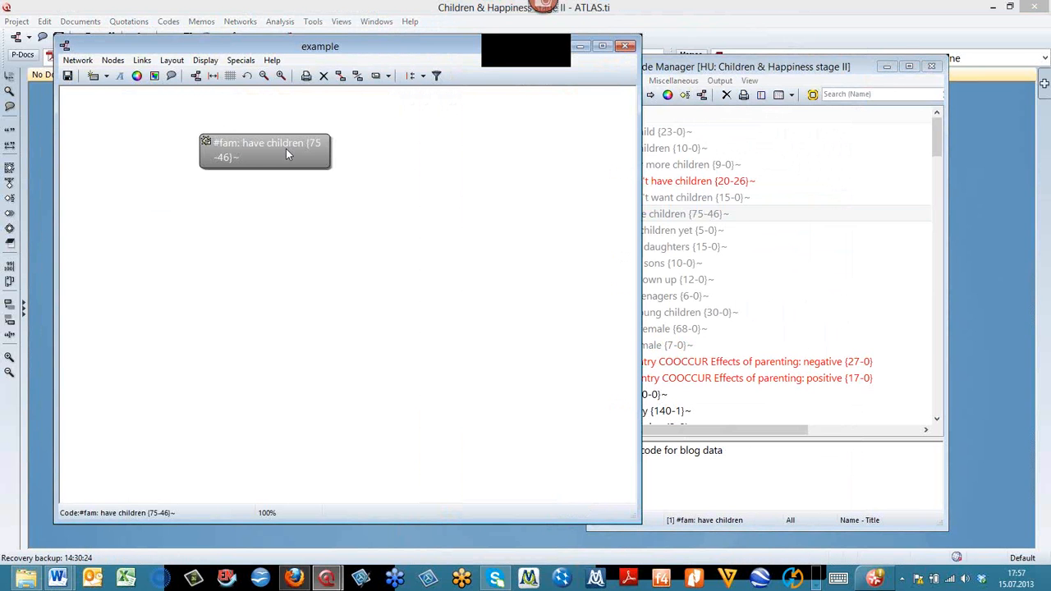
# - Import the codes co-occurring with "#fam: have children" into the "example" network view and maximize its window
pyautogui.rightClick(287, 154)
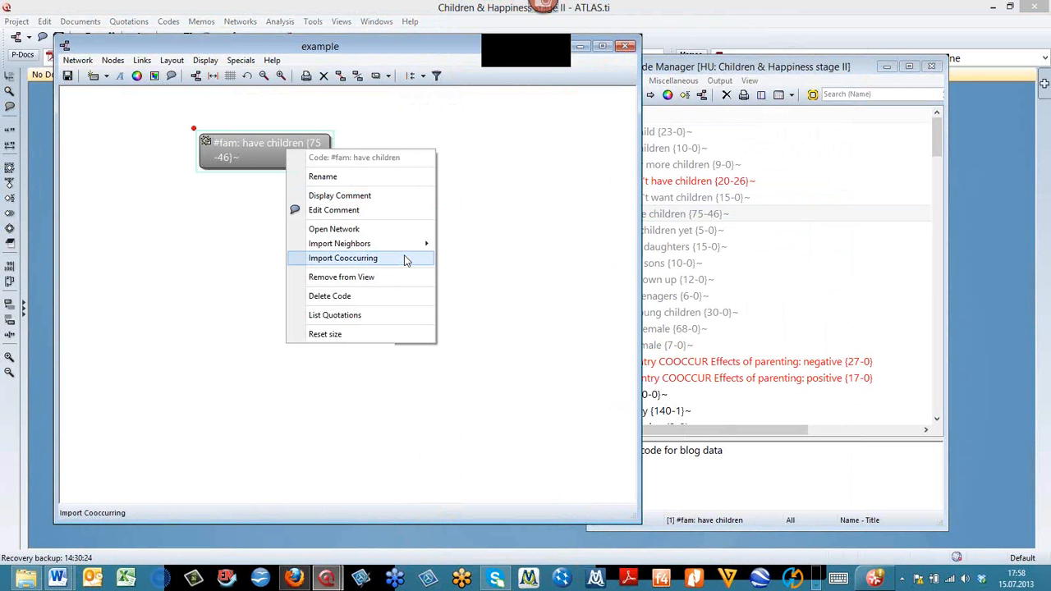
pyautogui.click(404, 260)
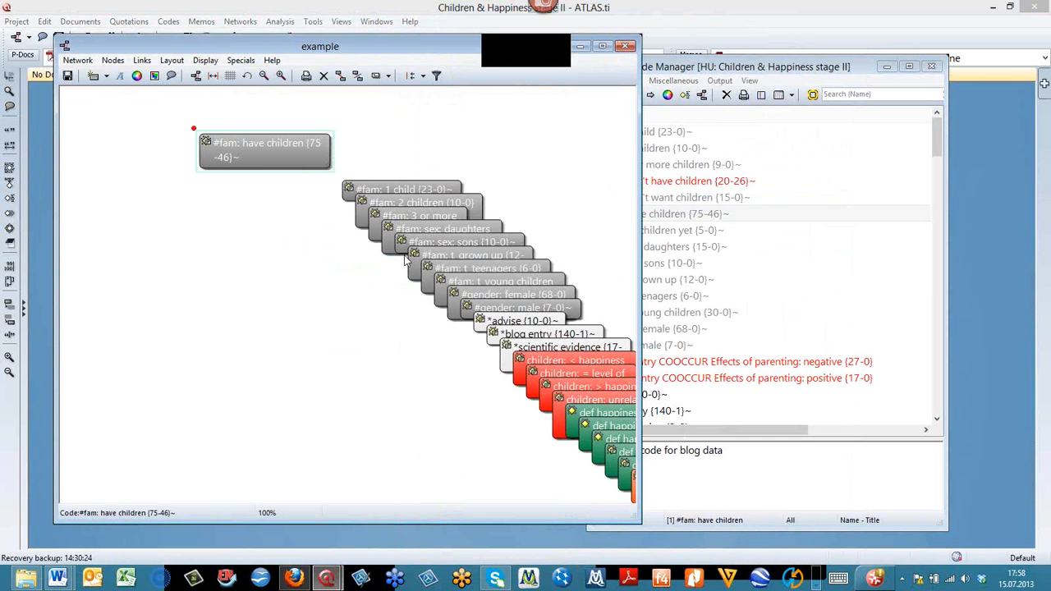
pyautogui.doubleClick(545, 54)
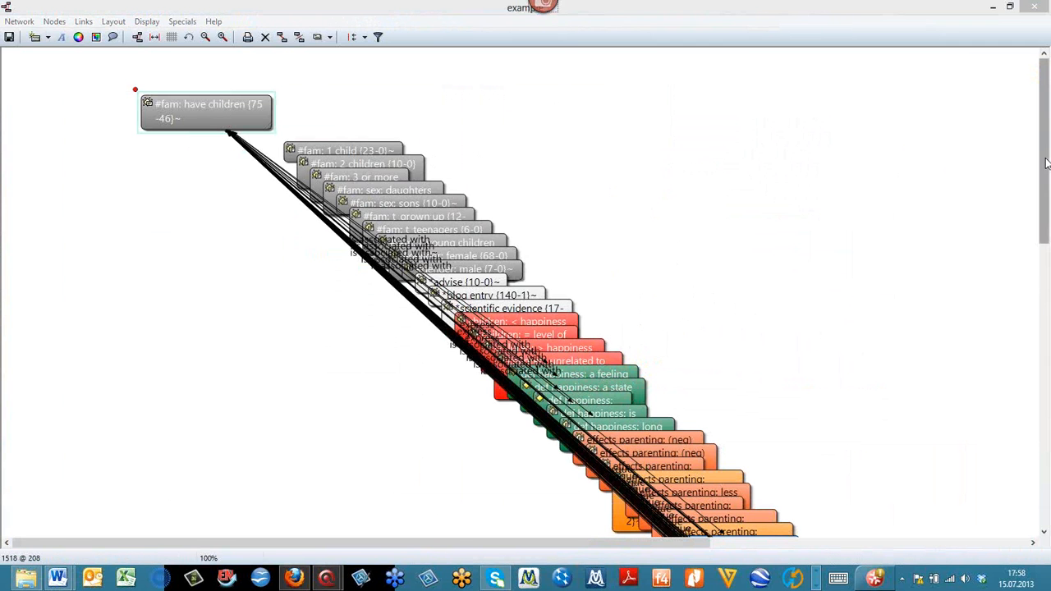
# - Look through the imported co-occurring codes and close the "example" network view, discarding its changes
pyautogui.scroll(-3, 1049, 264)
pyautogui.click(1048, 264)
pyautogui.click(1047, 199)
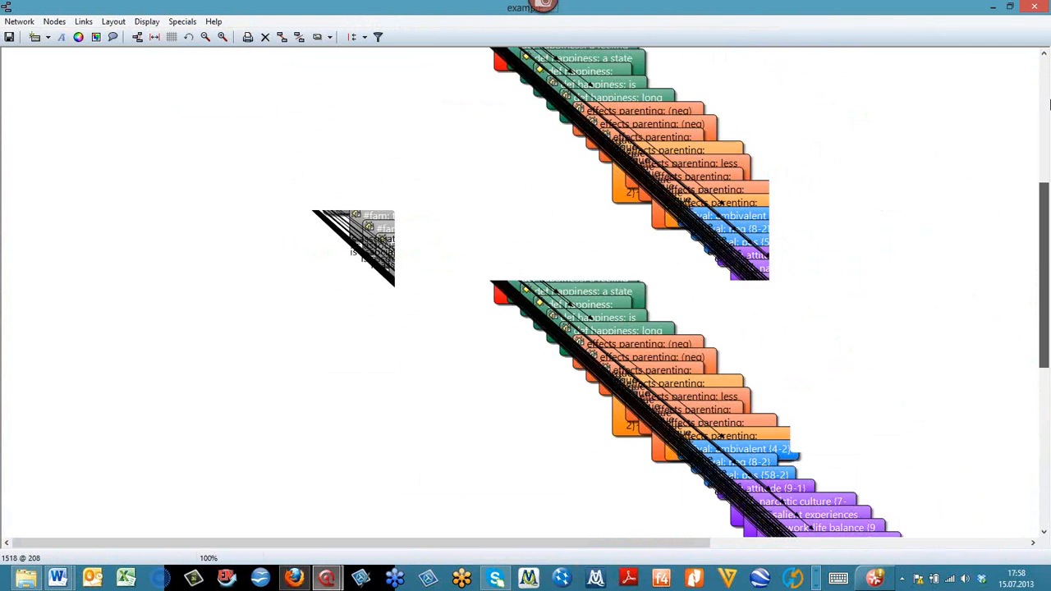
pyautogui.click(1045, 100)
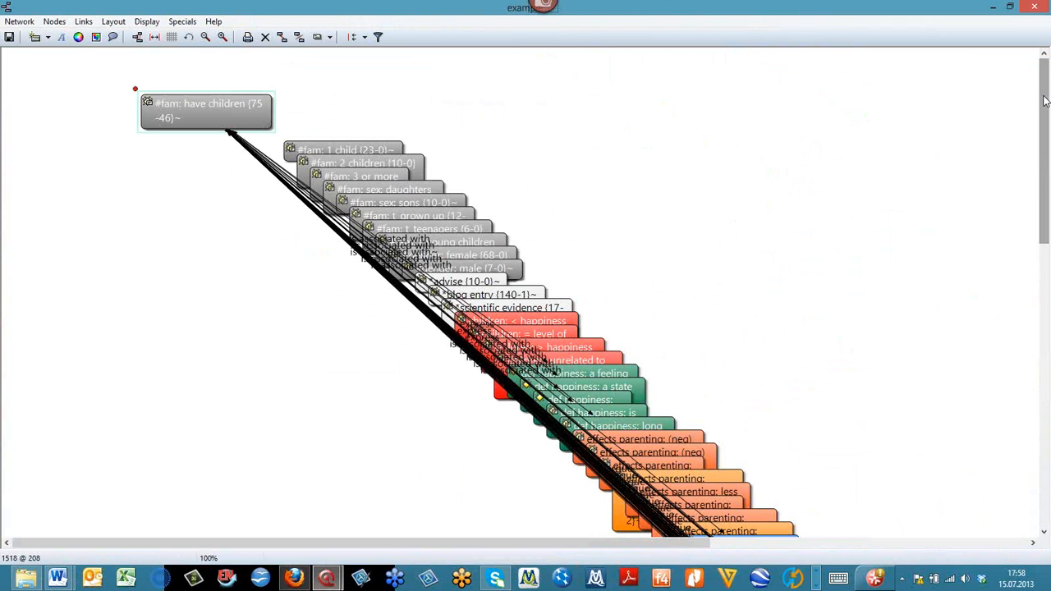
pyautogui.click(1033, 7)
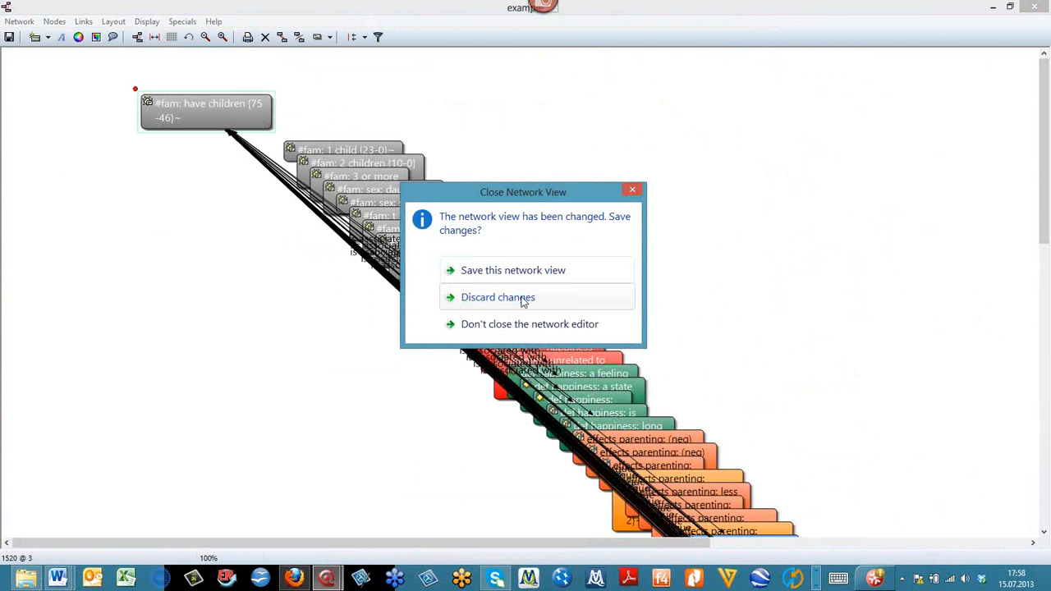
pyautogui.click(523, 298)
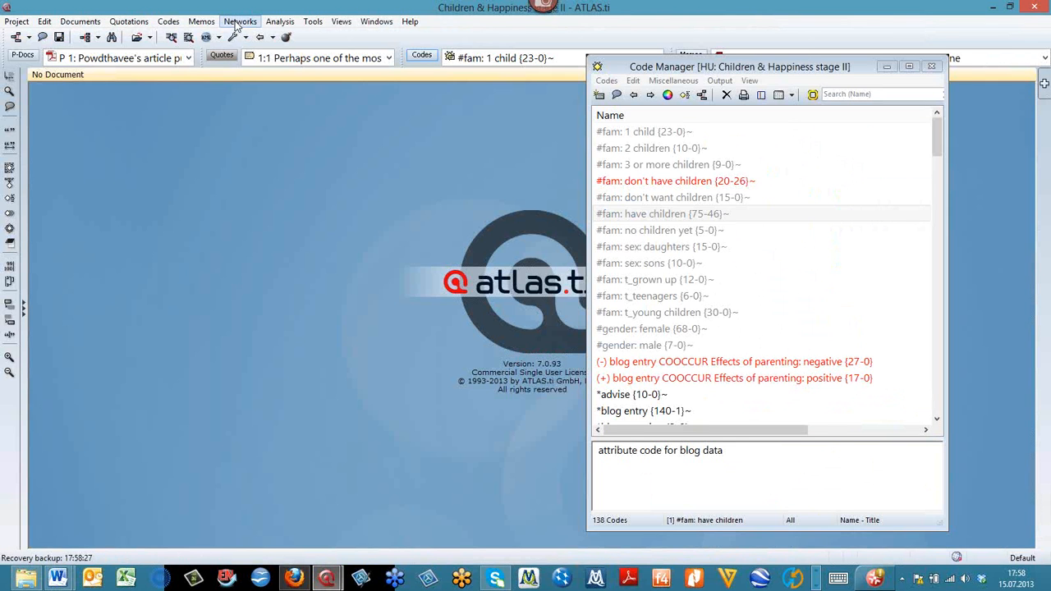
# - Create a new network view named "example 2" and add the code "#fam: have children" to it
pyautogui.click(232, 23)
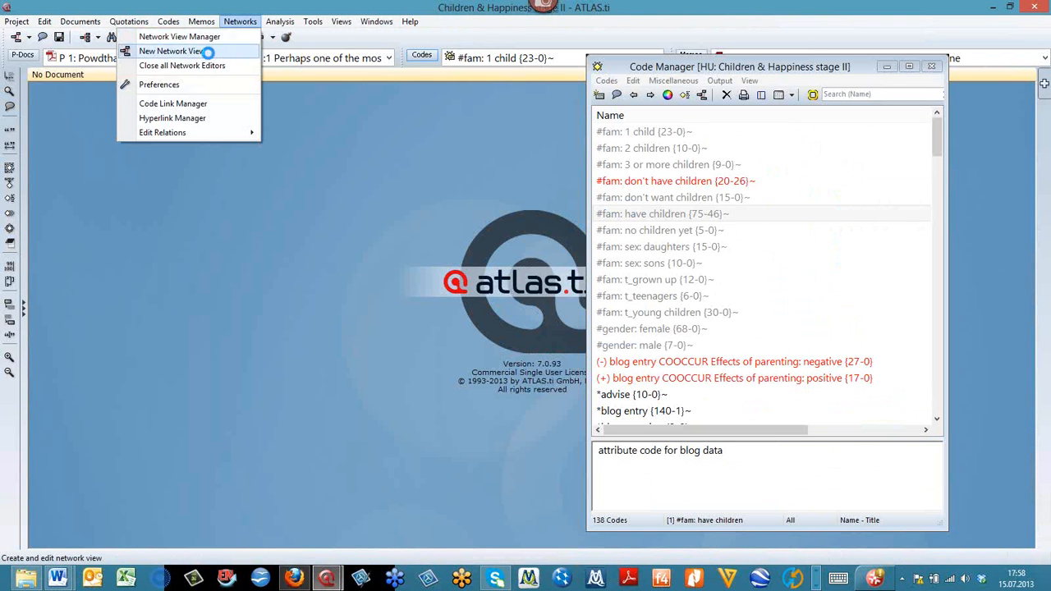
pyautogui.click(209, 53)
pyautogui.write('ex')
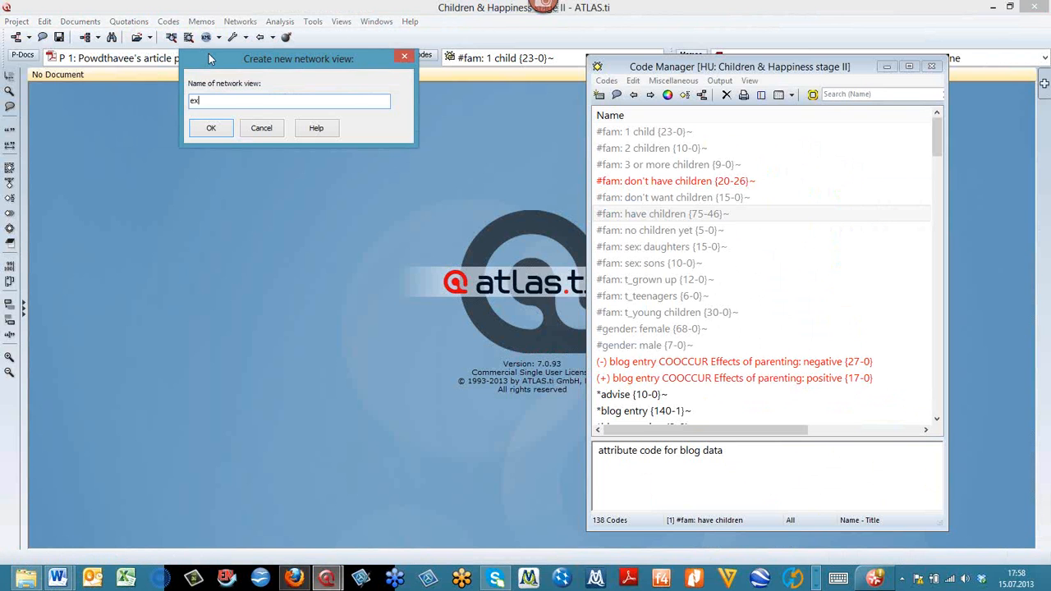
pyautogui.write('ample')
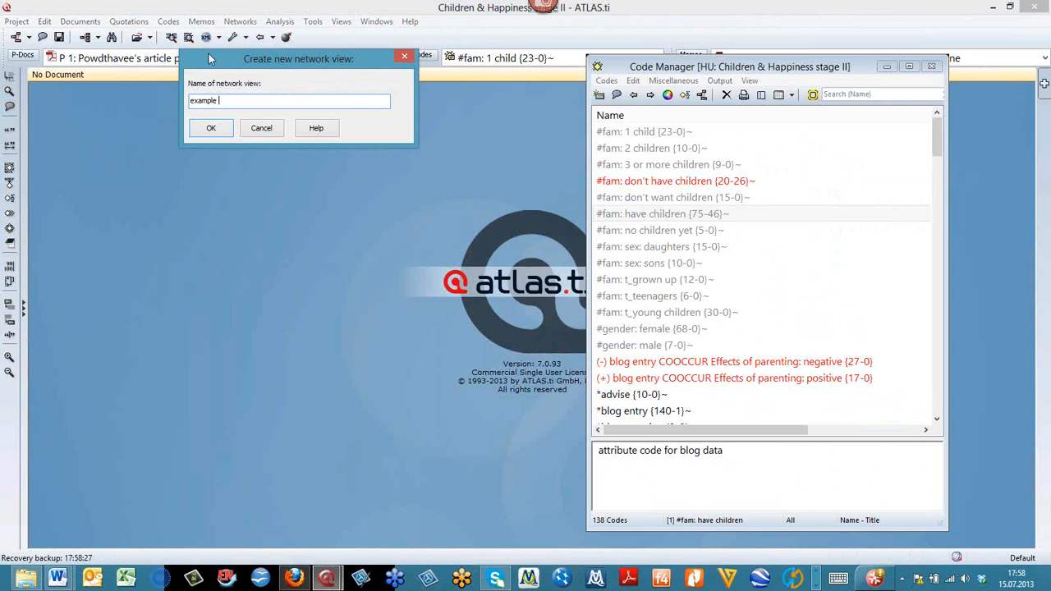
pyautogui.write(' 2')
pyautogui.press('Return')
pyautogui.moveTo(654, 220); pyautogui.dragTo(197, 159)
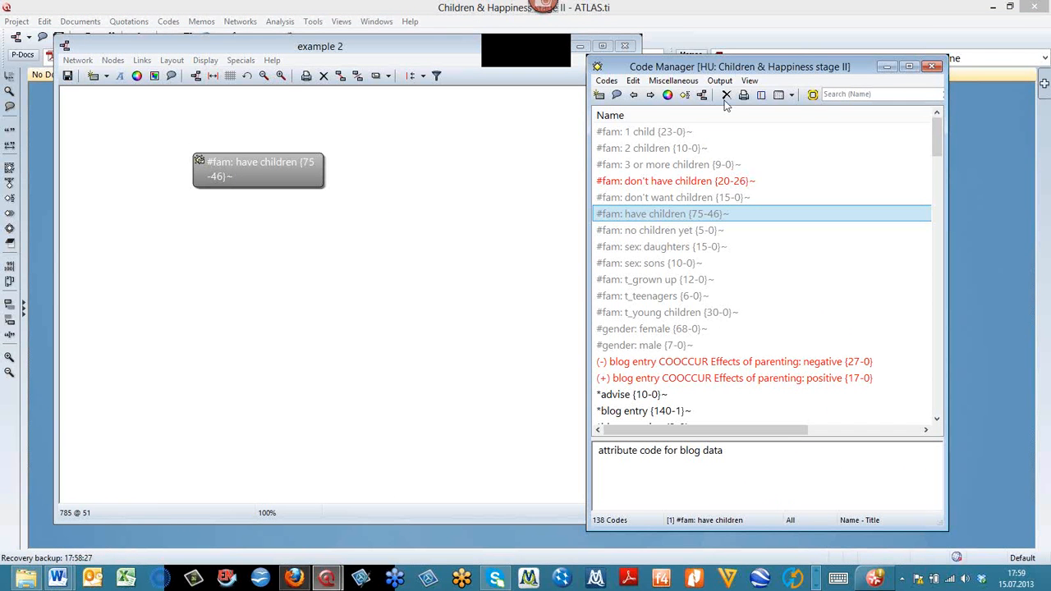
# - Show the side panel of code families in the Code Manager and move the manager beside the network view
pyautogui.click(749, 82)
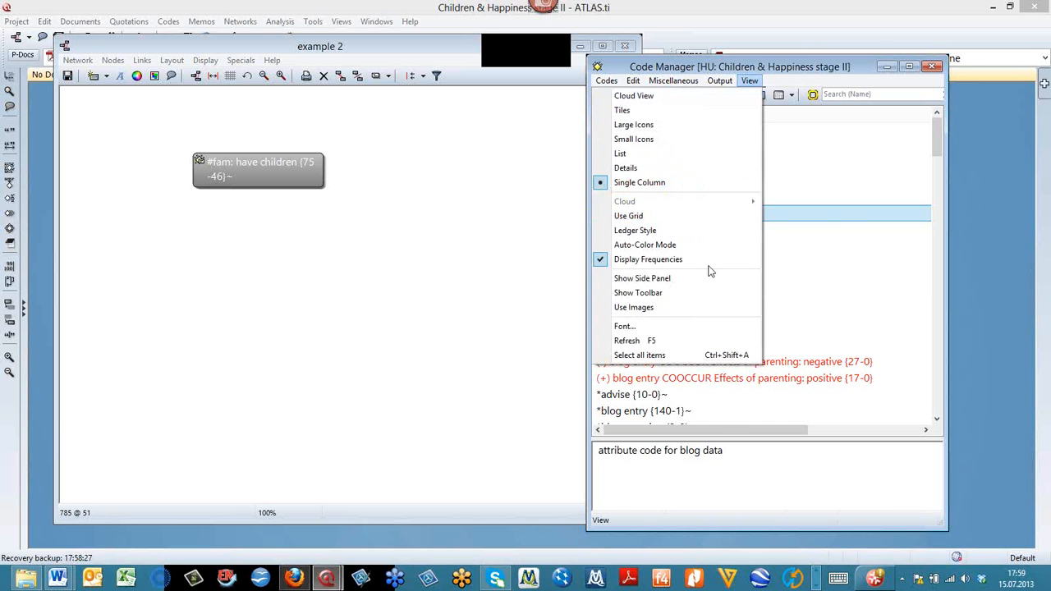
pyautogui.click(711, 279)
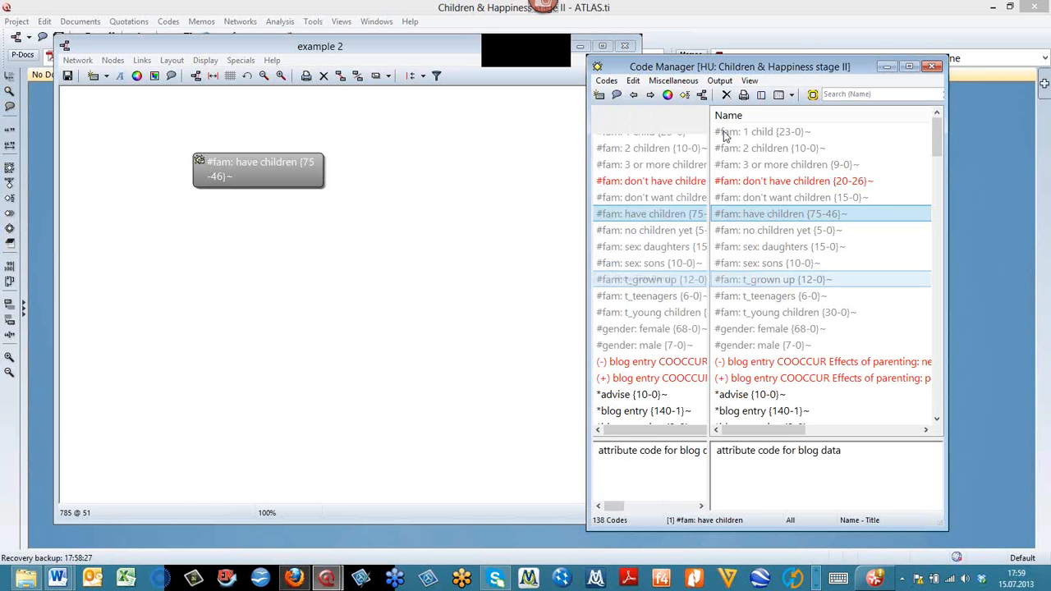
pyautogui.moveTo(685, 66); pyautogui.dragTo(771, 44)
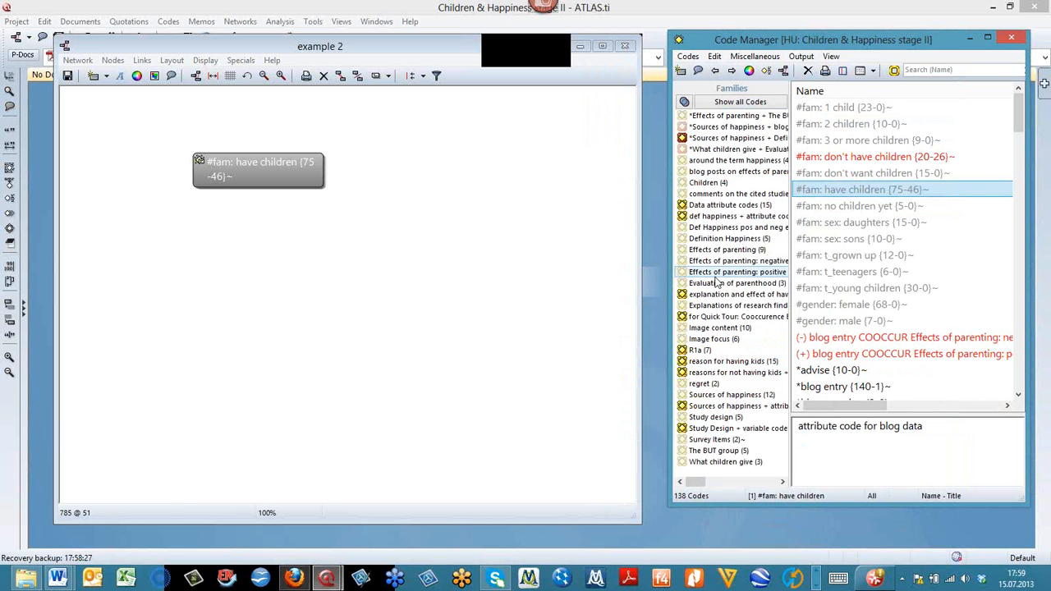
# - Set the code family starting with "for Quick Tour: Cooccurence" as the global filter
pyautogui.click(710, 307)
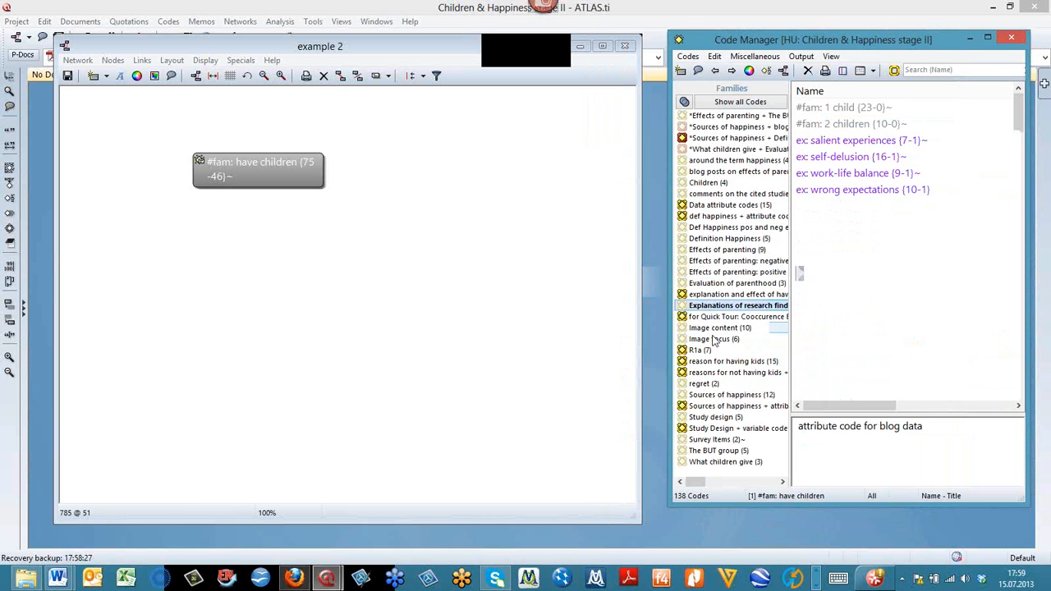
pyautogui.click(703, 318)
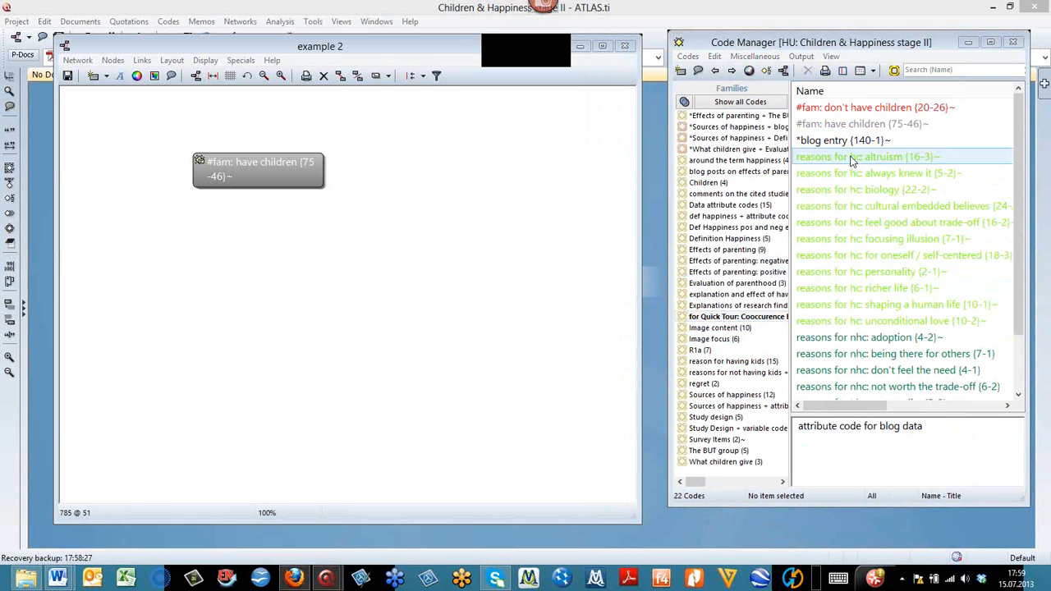
pyautogui.rightClick(723, 319)
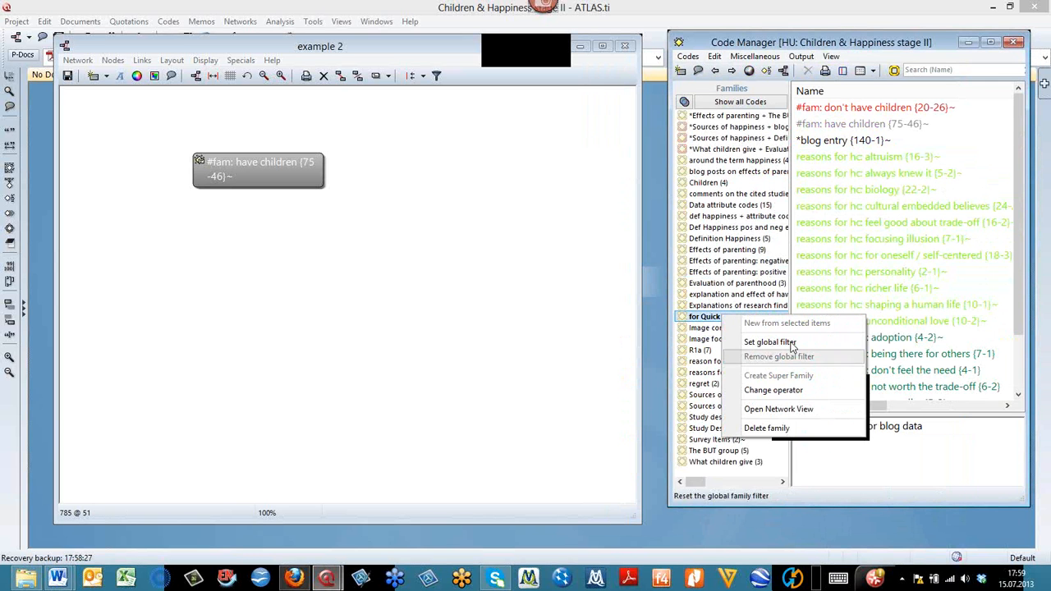
pyautogui.click(784, 341)
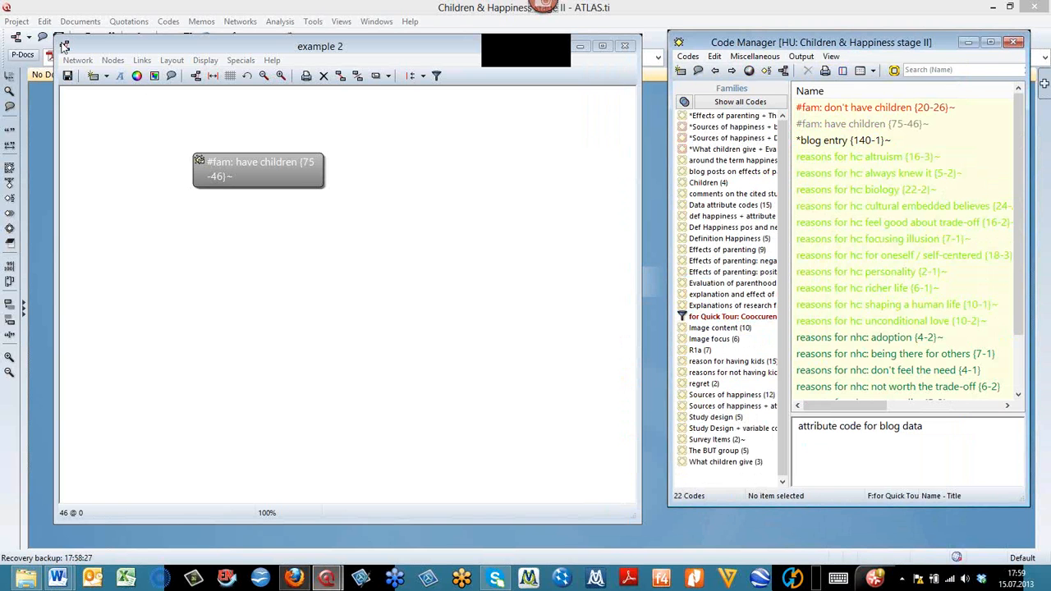
# - Move the "example 2" network window farther from the Code Manager and import the codes co-occurring with "#fam: have children"
pyautogui.moveTo(64, 45); pyautogui.dragTo(10, 16)
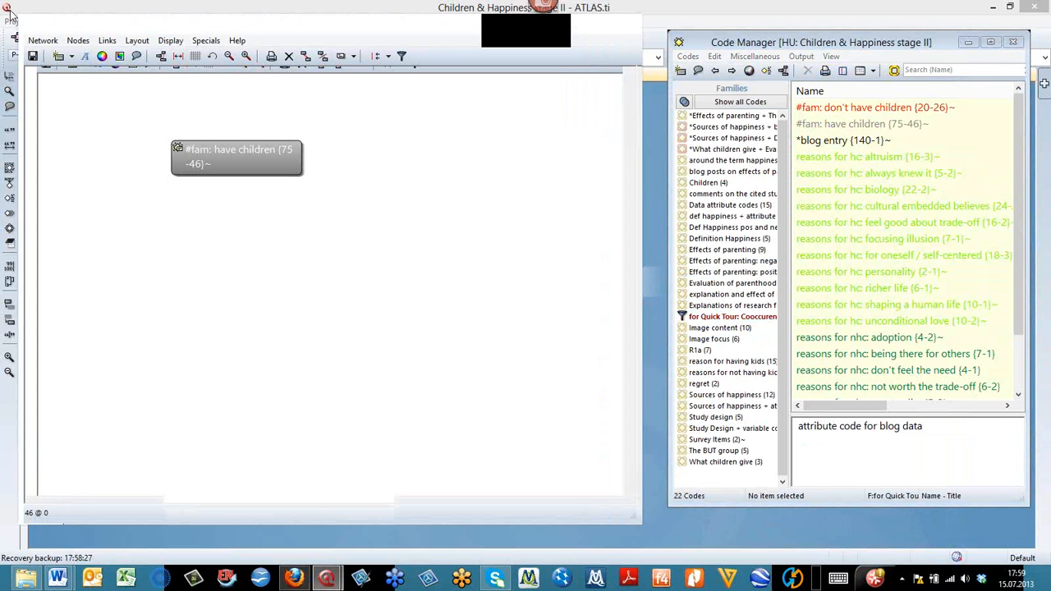
pyautogui.rightClick(231, 144)
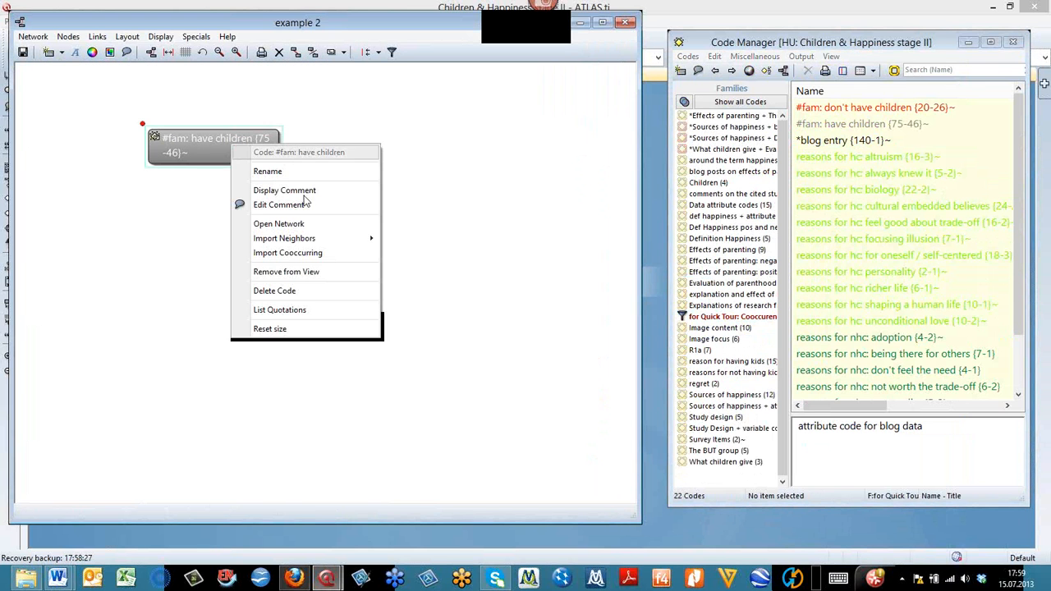
pyautogui.click(334, 254)
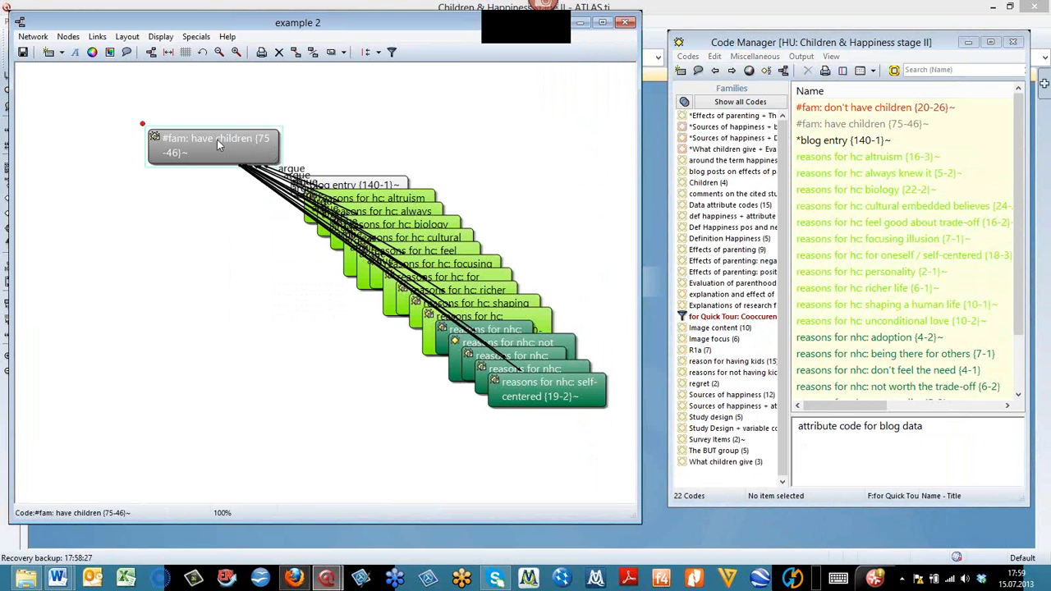
# - Pull the "#fam: have children" node away from the imported codes and apply the Semantic Layout to the network
pyautogui.moveTo(235, 143); pyautogui.dragTo(121, 166)
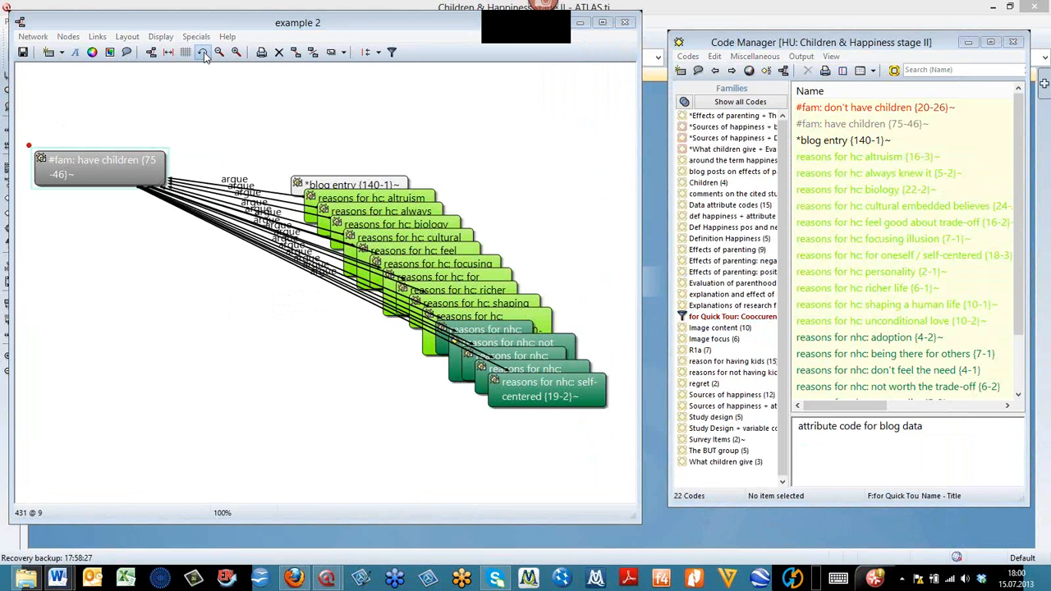
pyautogui.click(128, 37)
pyautogui.click(129, 52)
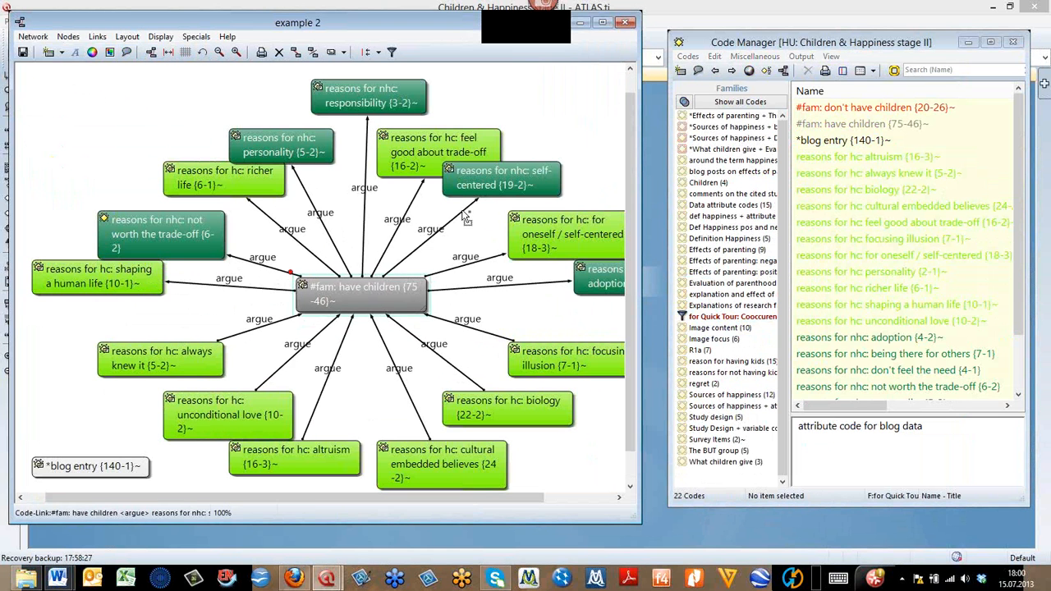
# - Group the "reasons for nhc" self-centered and responsibility nodes at the network's upper left, and the "reasons for hc" trade-off and richer life nodes at upper right
pyautogui.moveTo(465, 187); pyautogui.dragTo(128, 132)
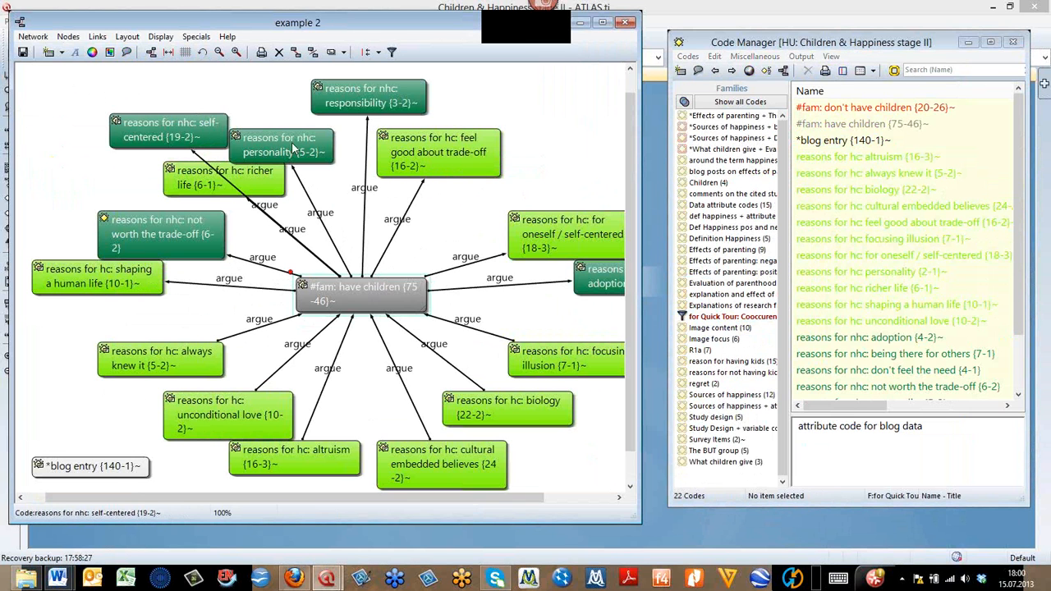
pyautogui.moveTo(334, 96); pyautogui.dragTo(131, 90)
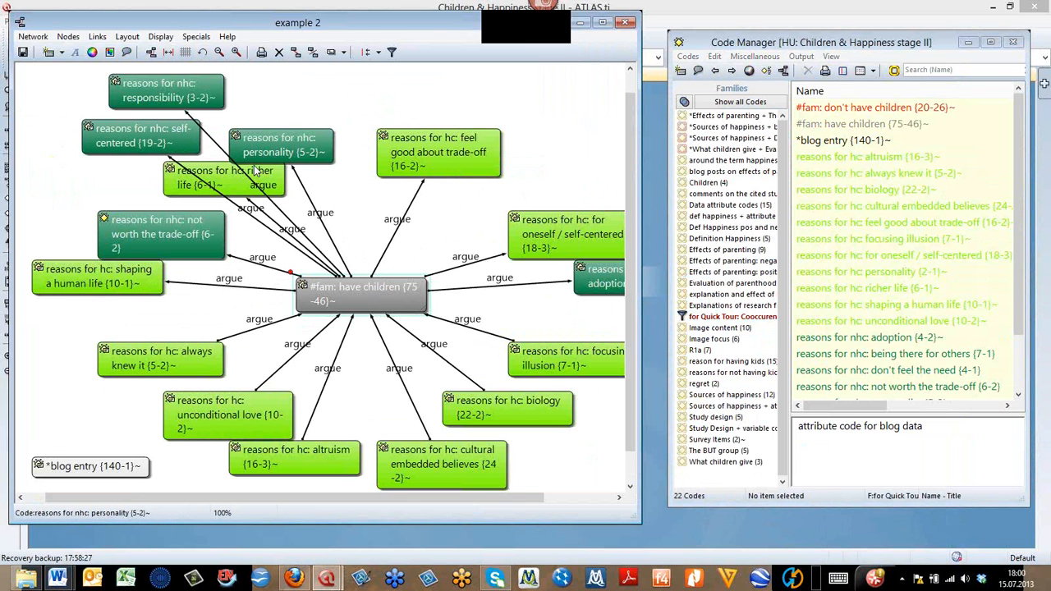
pyautogui.moveTo(492, 165); pyautogui.dragTo(520, 135)
pyautogui.moveTo(276, 180); pyautogui.dragTo(595, 164)
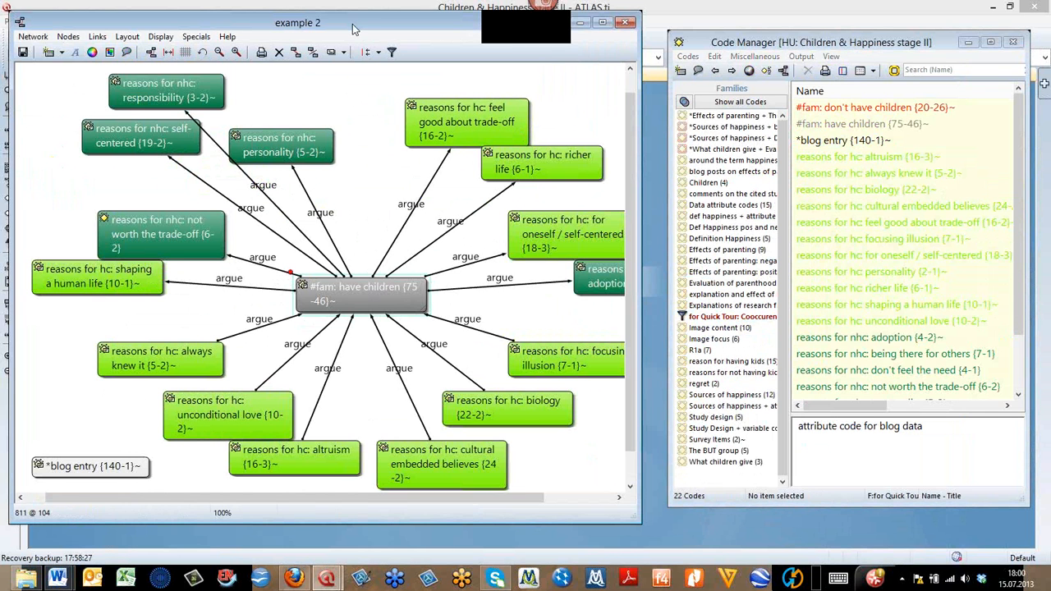
# - Move the "example 2" window down and create another network view named "childless"
pyautogui.moveTo(353, 29); pyautogui.dragTo(353, 60)
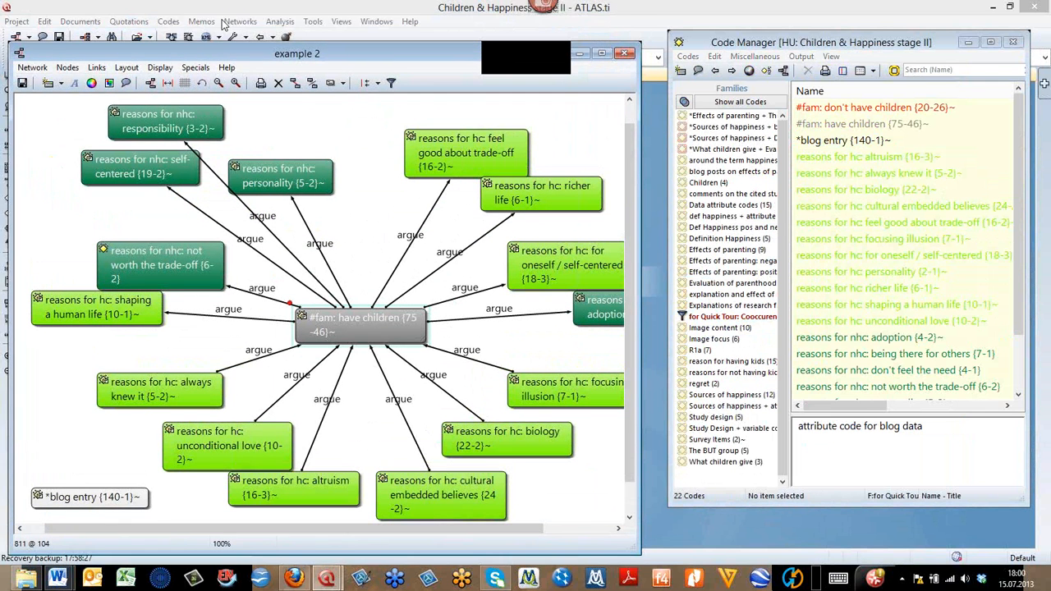
pyautogui.click(238, 23)
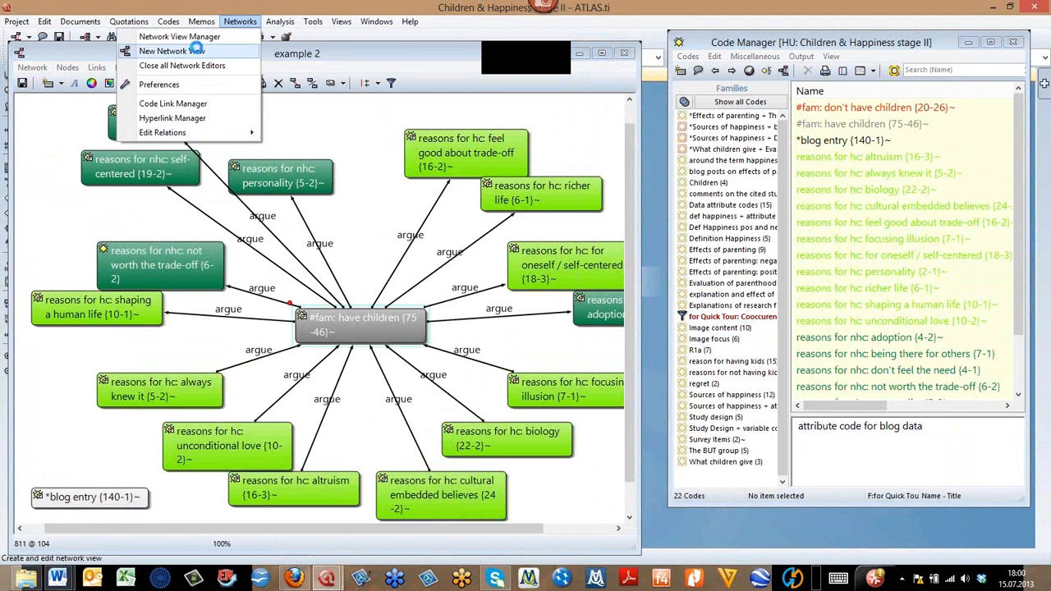
pyautogui.click(197, 52)
pyautogui.write('childless')
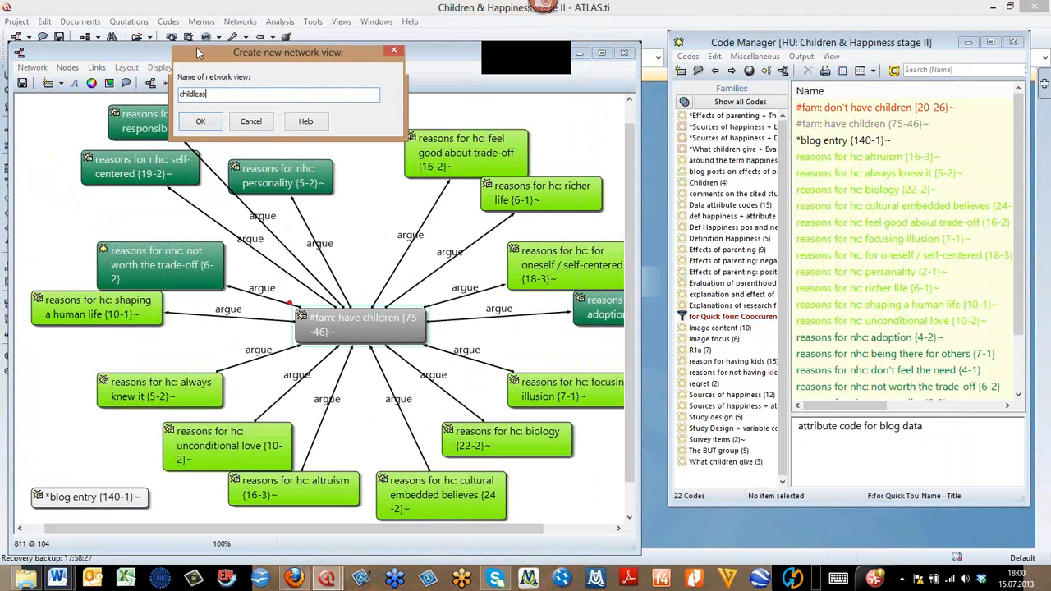
pyautogui.press('Return')
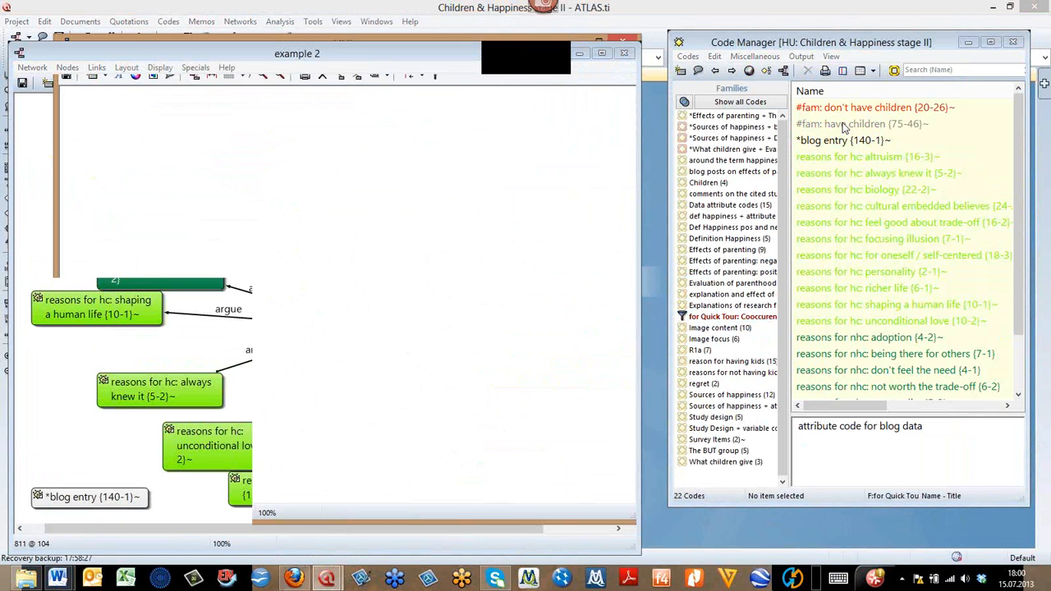
# - Add the code "#fam: don't have children" to the "childless" network view and import its co-occurring codes
pyautogui.click(236, 189)
pyautogui.rightClick(237, 191)
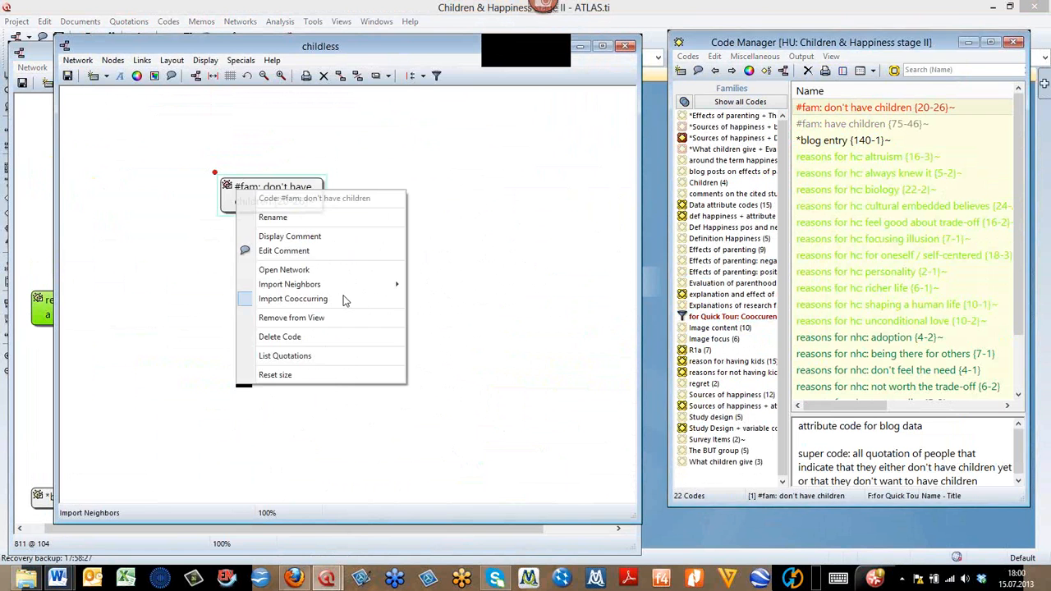
pyautogui.click(344, 299)
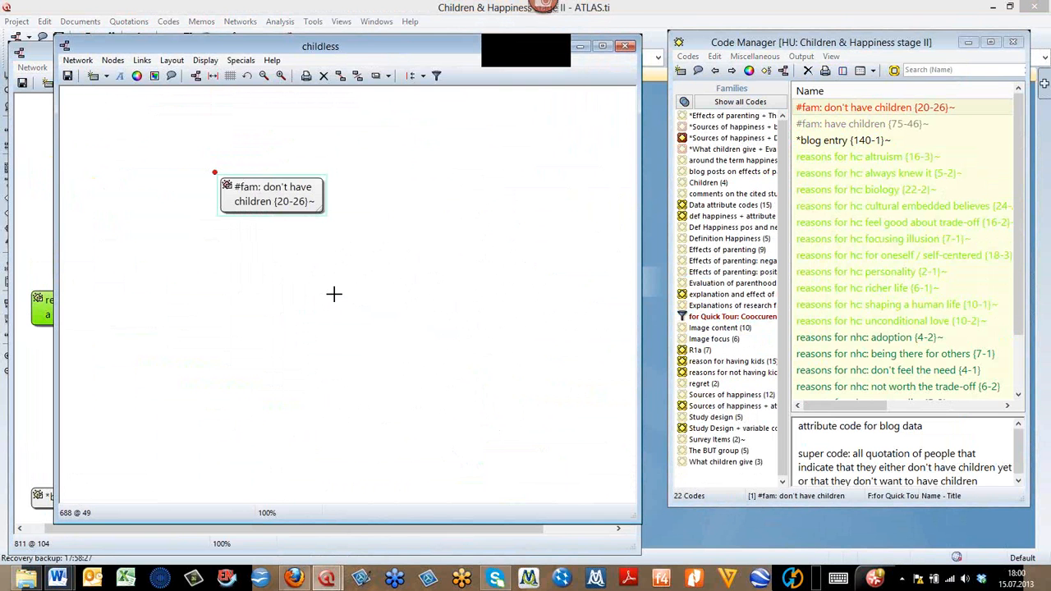
# - Apply the Semantic Layout to the "childless" network view and place its window beside "example 2" for comparison
pyautogui.click(172, 63)
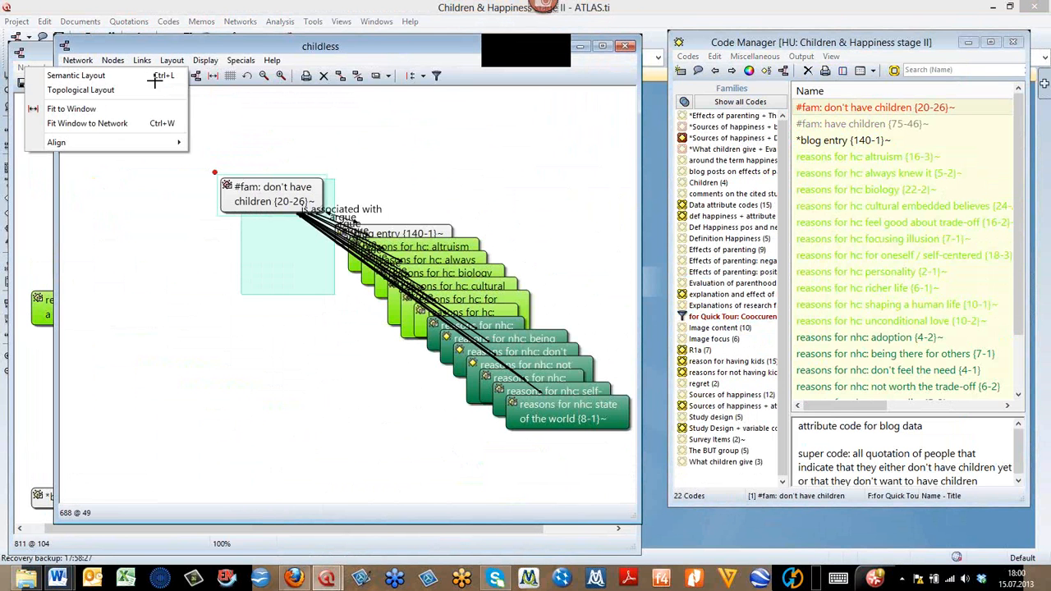
pyautogui.click(157, 78)
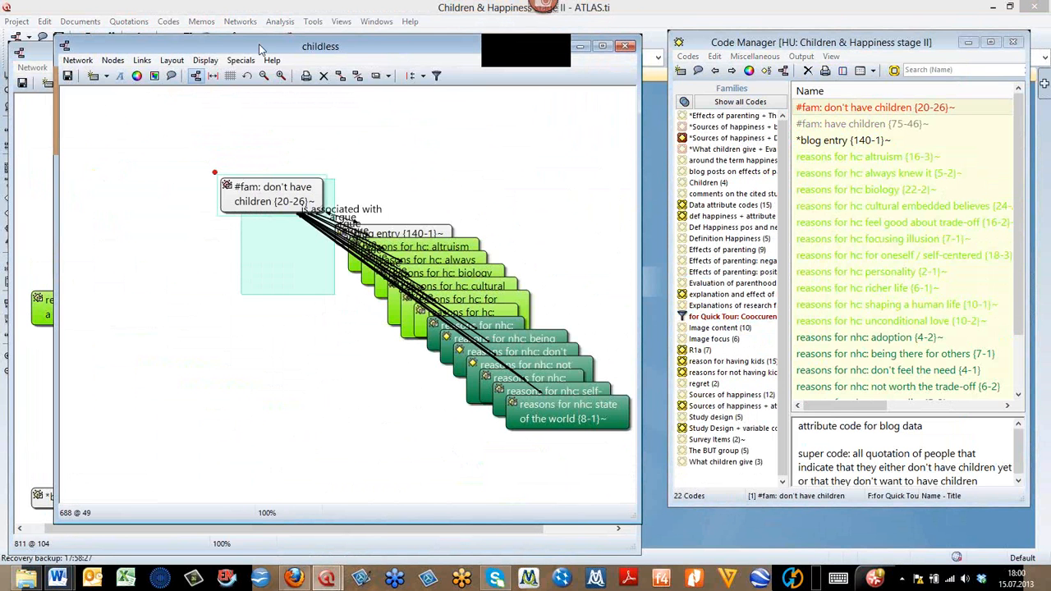
pyautogui.moveTo(316, 49); pyautogui.dragTo(413, 63)
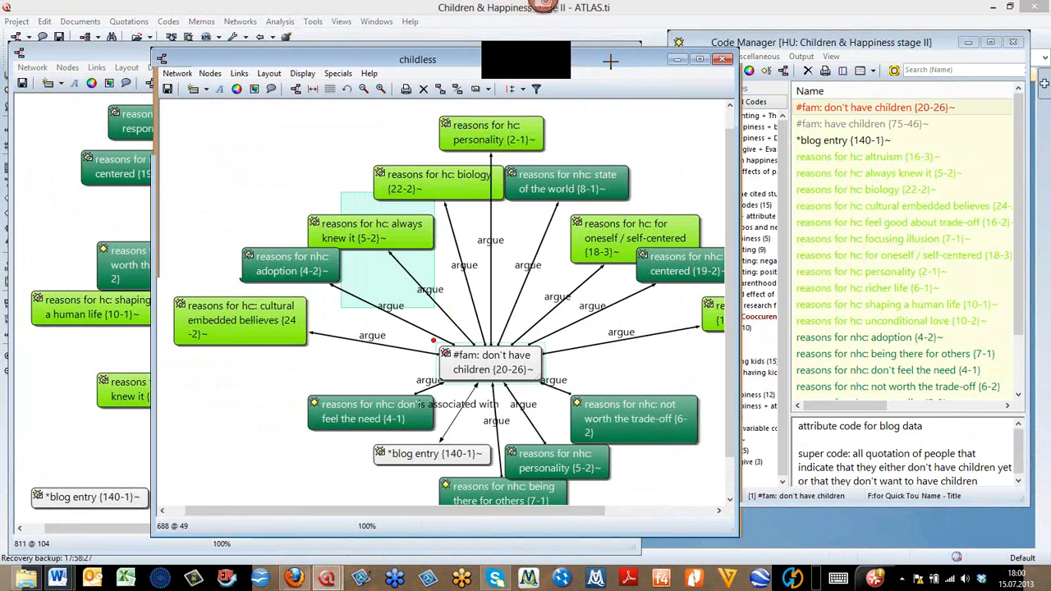
pyautogui.moveTo(610, 62); pyautogui.dragTo(678, 49)
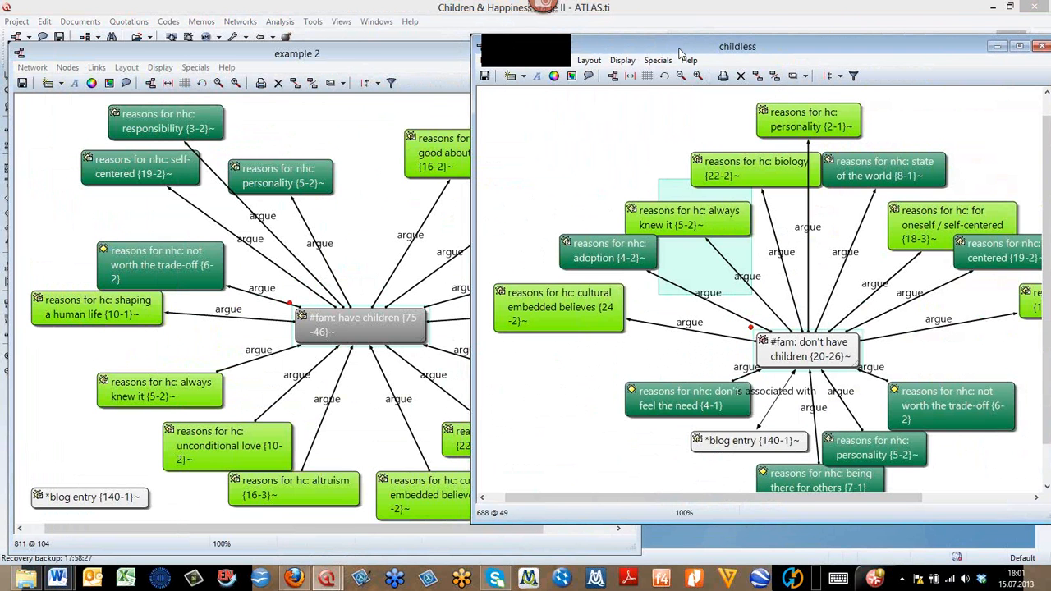
pyautogui.click(619, 195)
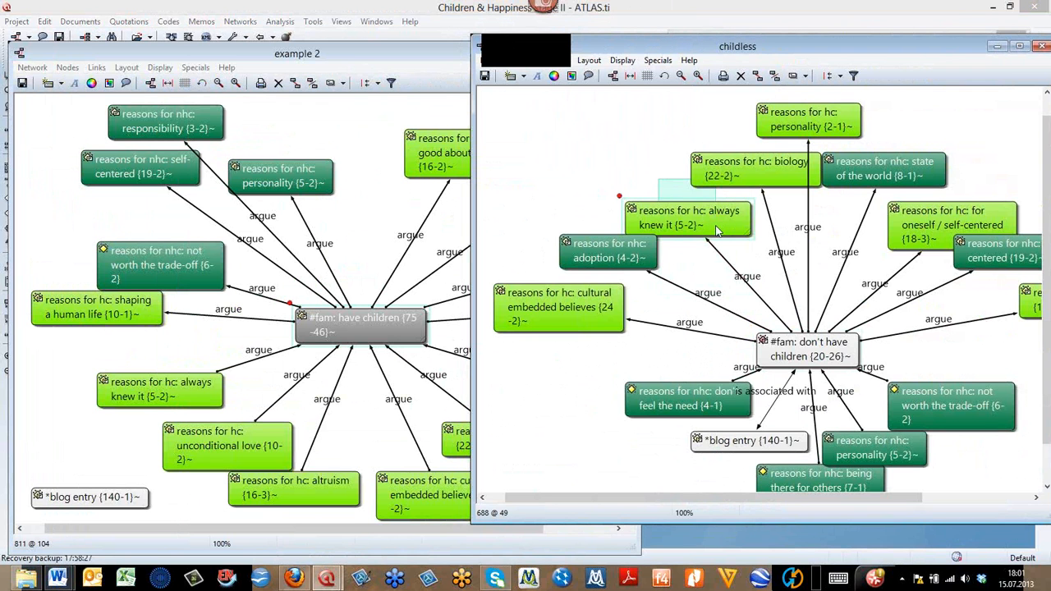
pyautogui.rightClick(716, 232)
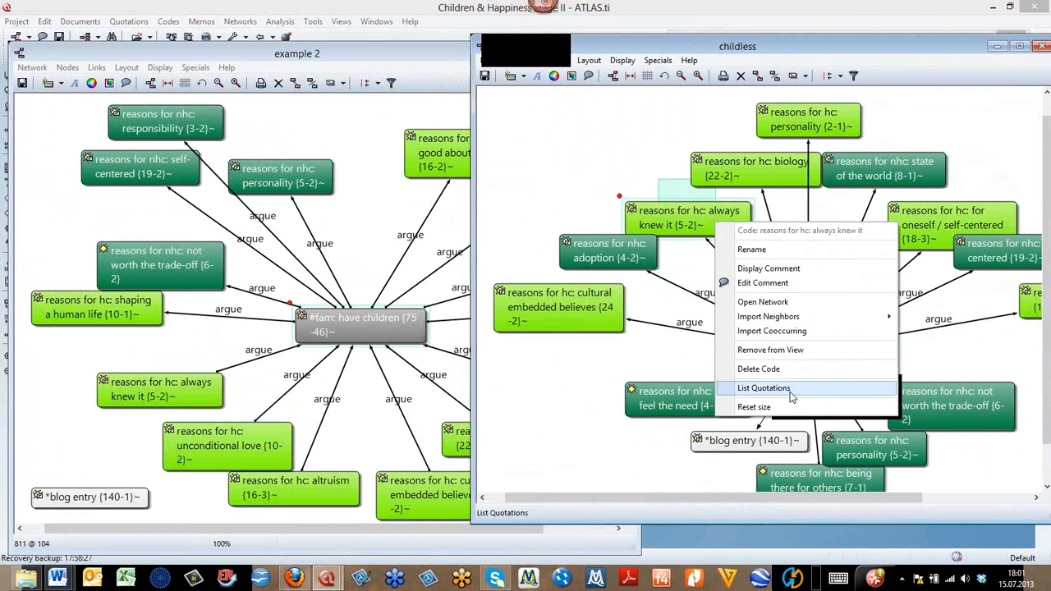
pyautogui.click(570, 135)
# - Close the "childless" and "example 2" network views, discarding the changes in both
pyautogui.moveTo(790, 46); pyautogui.dragTo(582, 51)
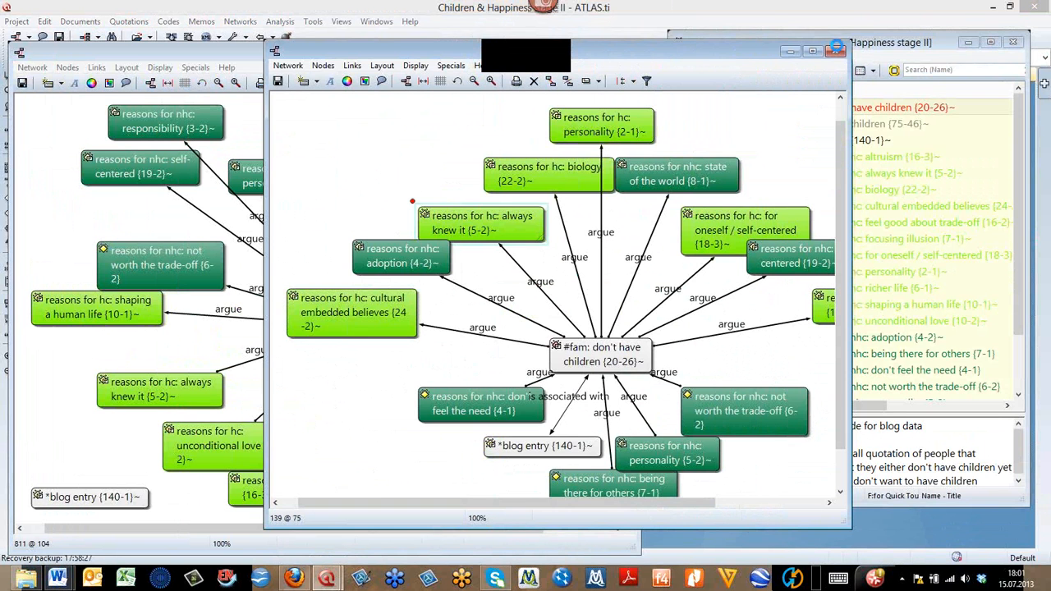
pyautogui.click(835, 51)
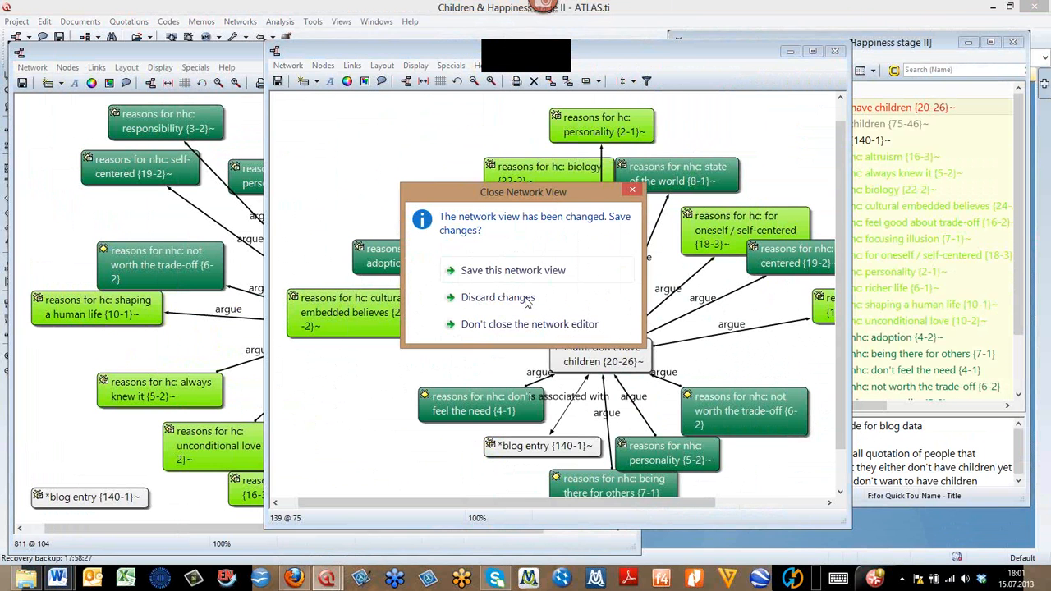
pyautogui.click(524, 297)
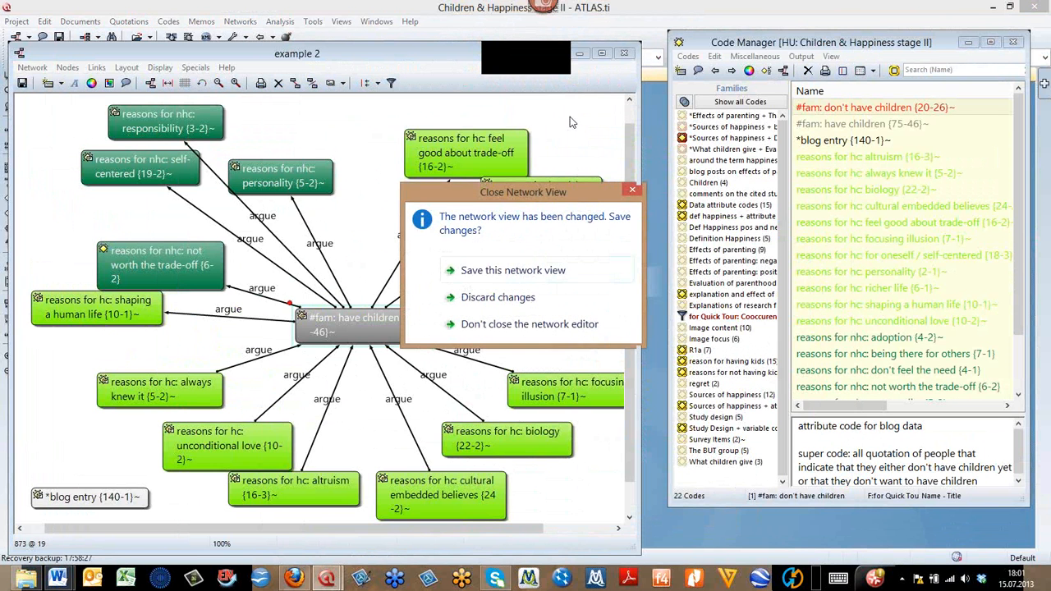
pyautogui.click(496, 299)
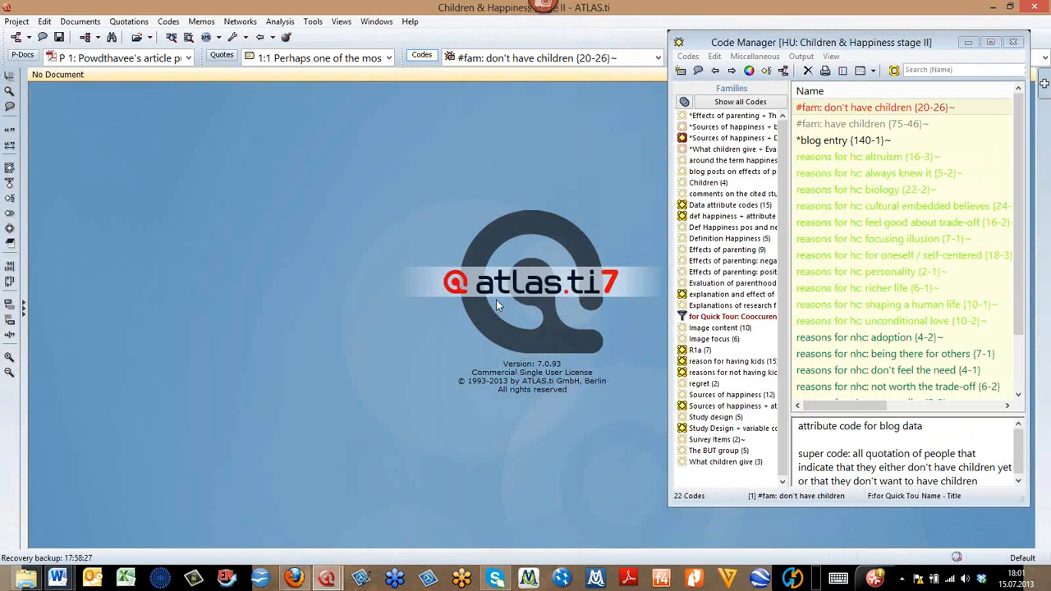
# - Open the Primary Doc Manager, turn on its toolbar and move its window down
pyautogui.click(29, 54)
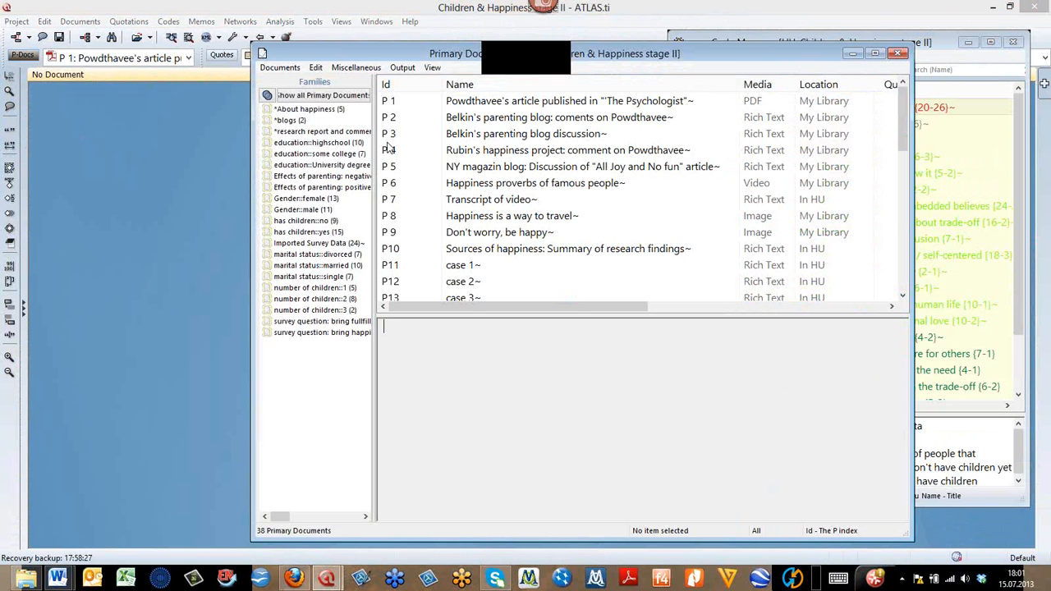
pyautogui.click(387, 135)
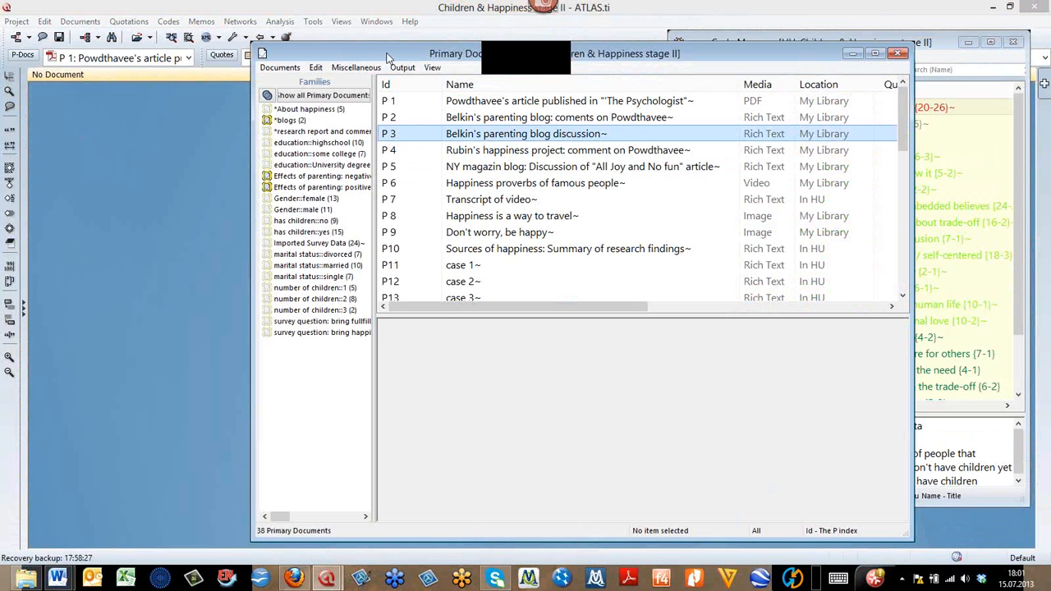
pyautogui.click(435, 68)
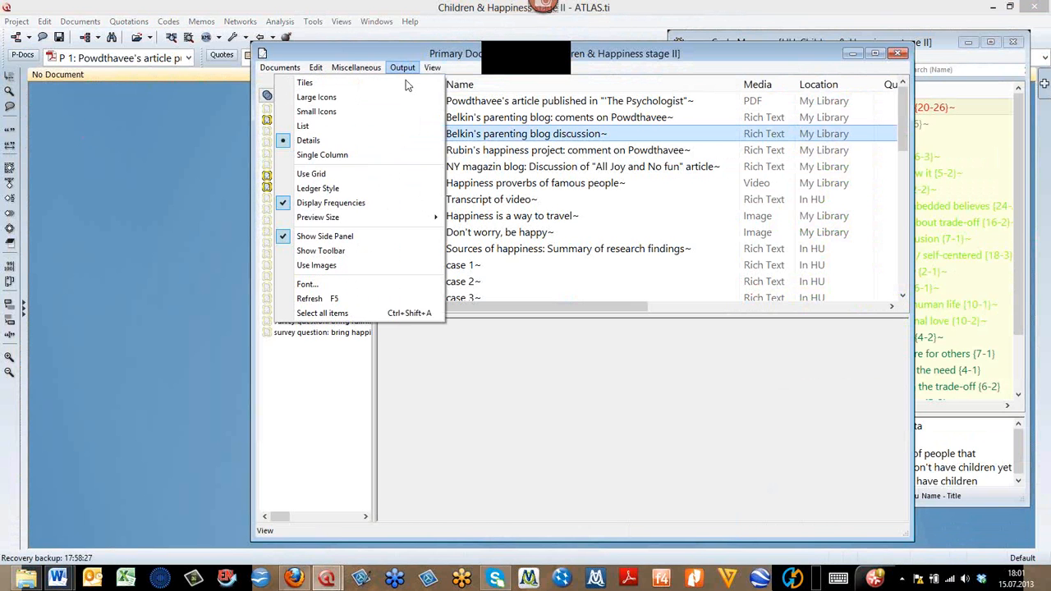
pyautogui.click(379, 250)
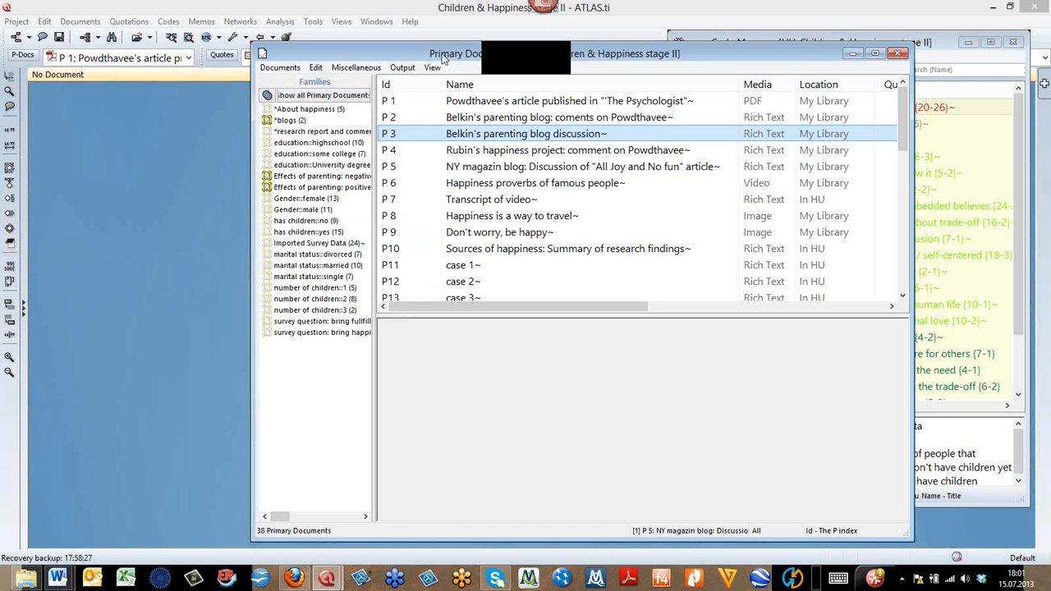
pyautogui.moveTo(443, 58); pyautogui.dragTo(377, 136)
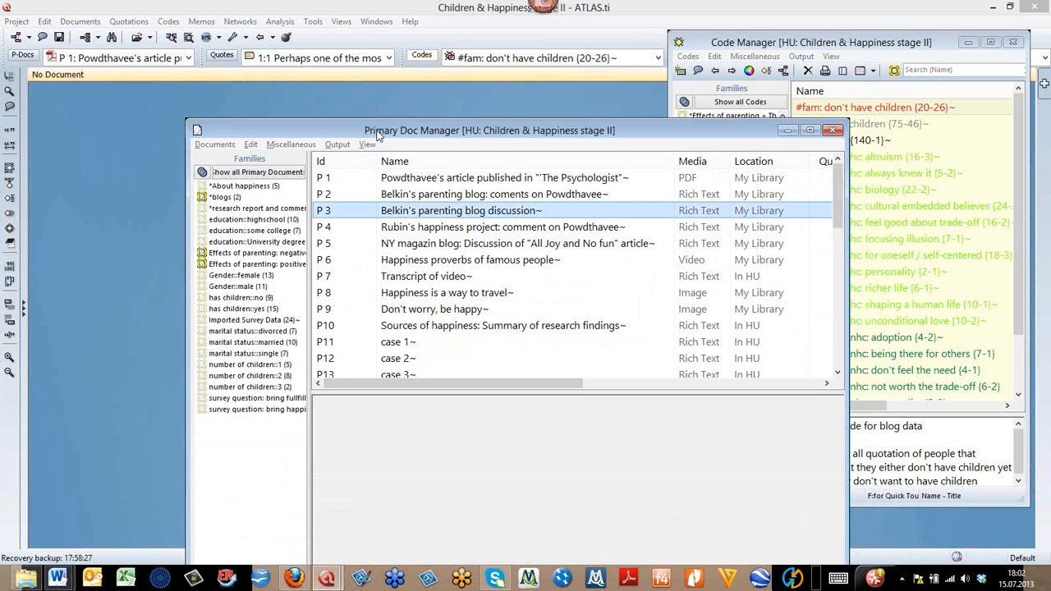
pyautogui.hotkey('alt', 'Tab')
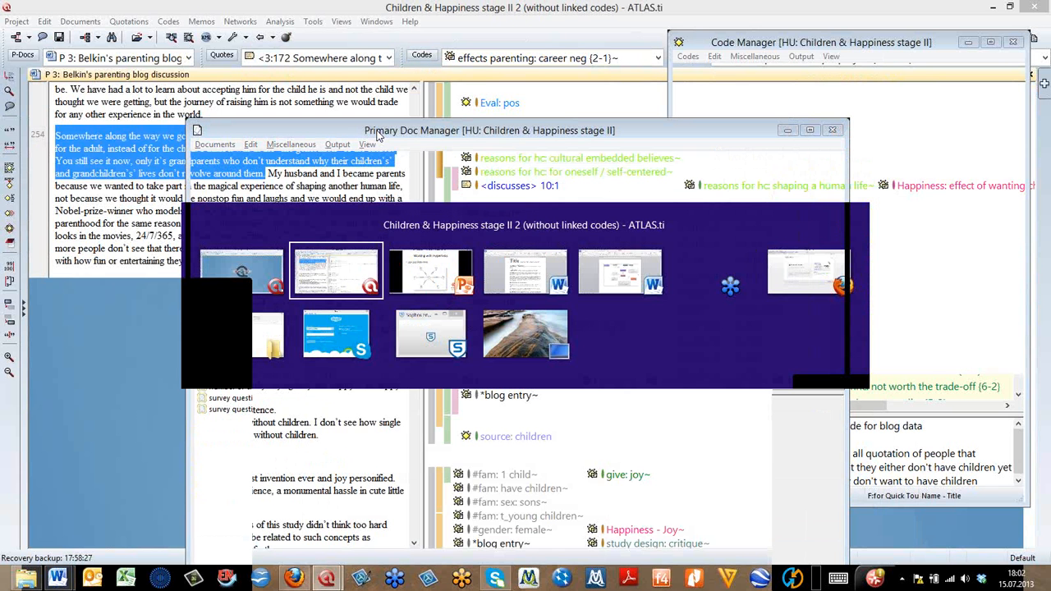
pyautogui.hotkey('alt', 'Tab')
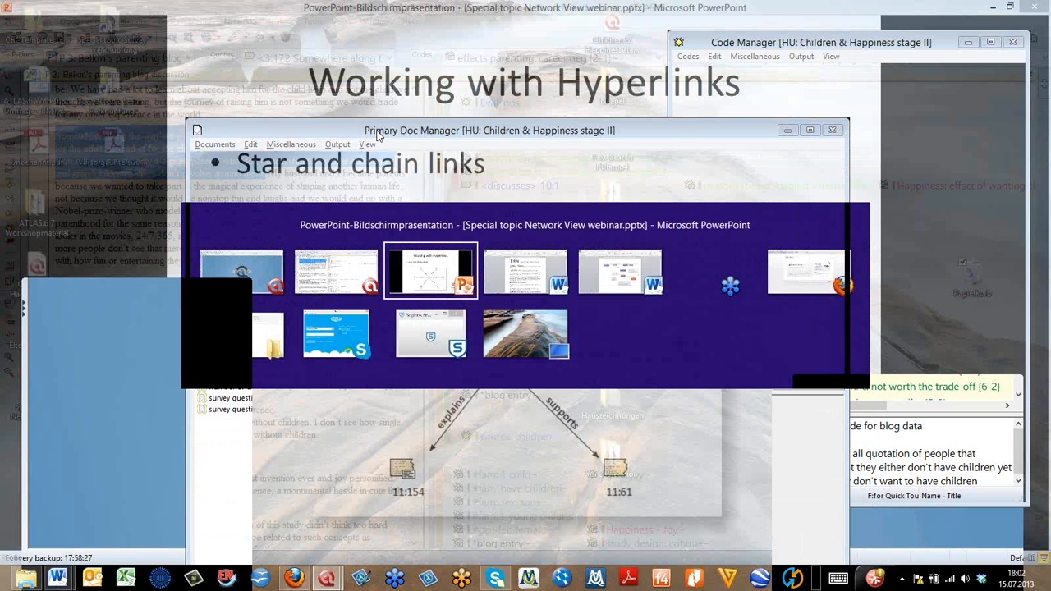
pyautogui.hotkey('alt', 'Tab')
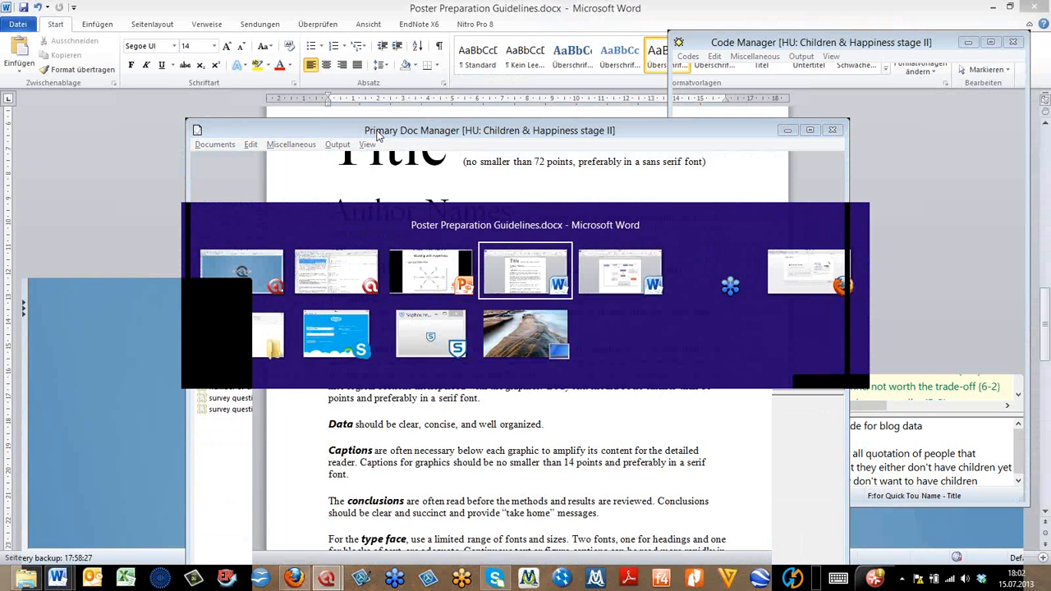
pyautogui.hotkey('alt', 'Tab')
pyautogui.hotkey('alt', 'Tab')
pyautogui.hotkey('alt', 'Tab')
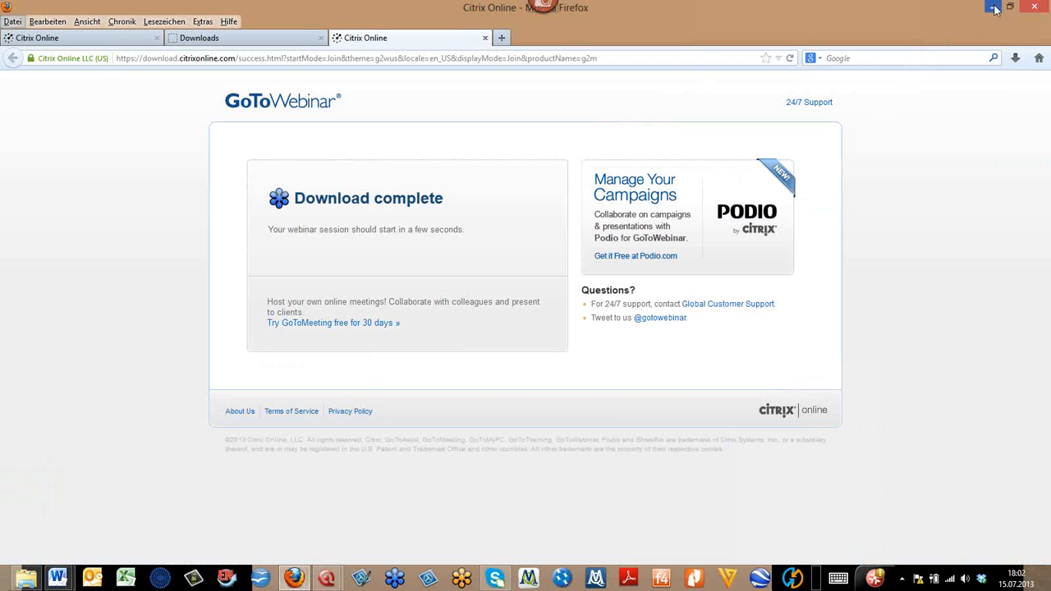
pyautogui.click(993, 8)
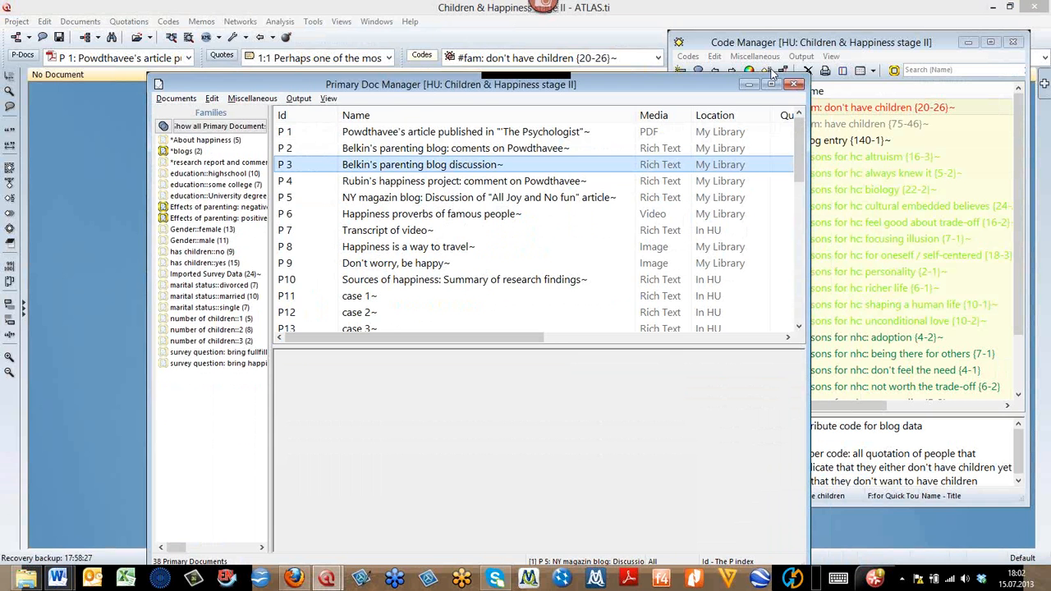
# - Minimize the Primary Doc Manager and restore it to refresh its display
pyautogui.click(750, 84)
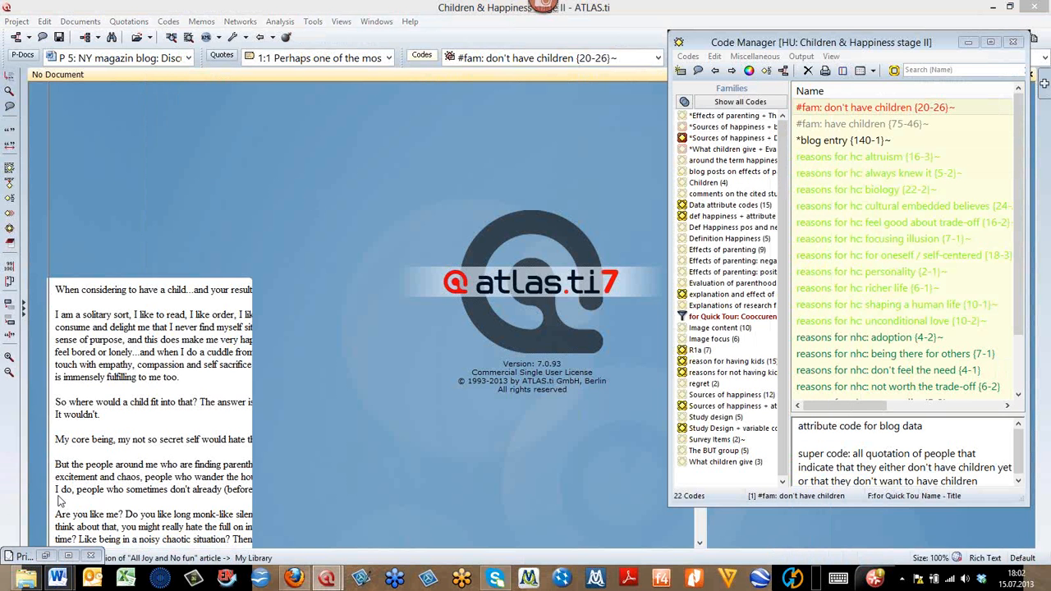
pyautogui.click(54, 561)
pyautogui.click(41, 558)
pyautogui.click(41, 558)
pyautogui.click(42, 559)
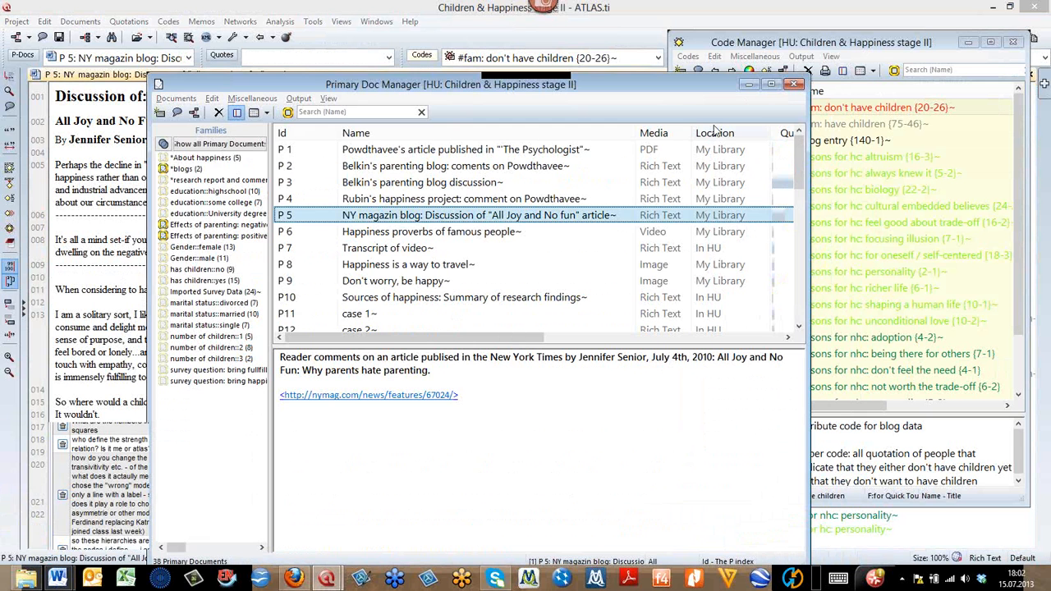
# - Select documents P 3 "Belkin's parenting blog discussion" and P 5 "NY magazin blog" and open them together in a network view
pyautogui.click(657, 84)
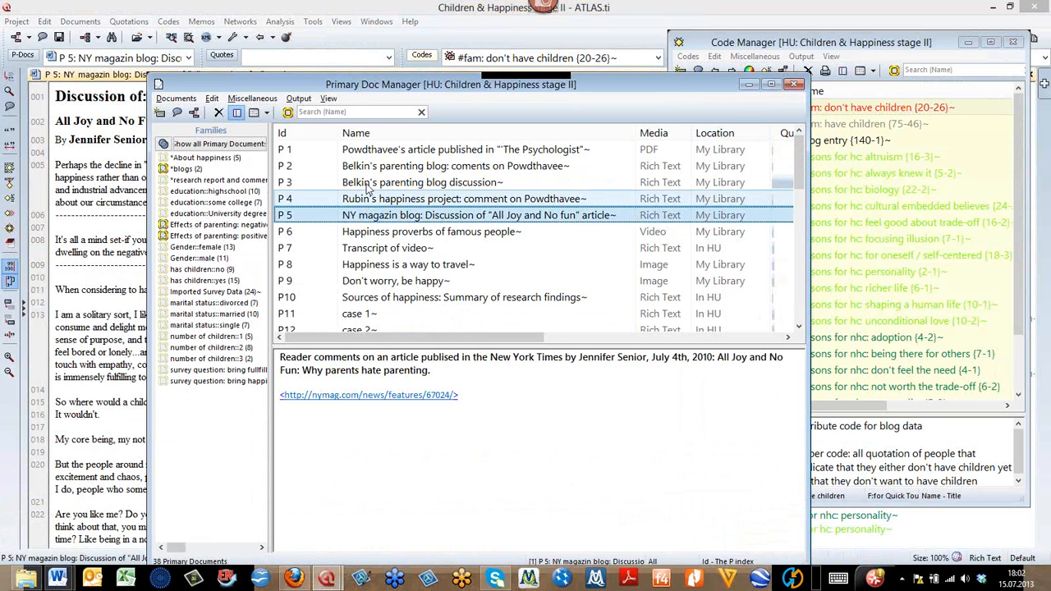
pyautogui.click(367, 184)
pyautogui.keyDown('ctrl'); pyautogui.click(351, 215); pyautogui.keyUp('ctrl')
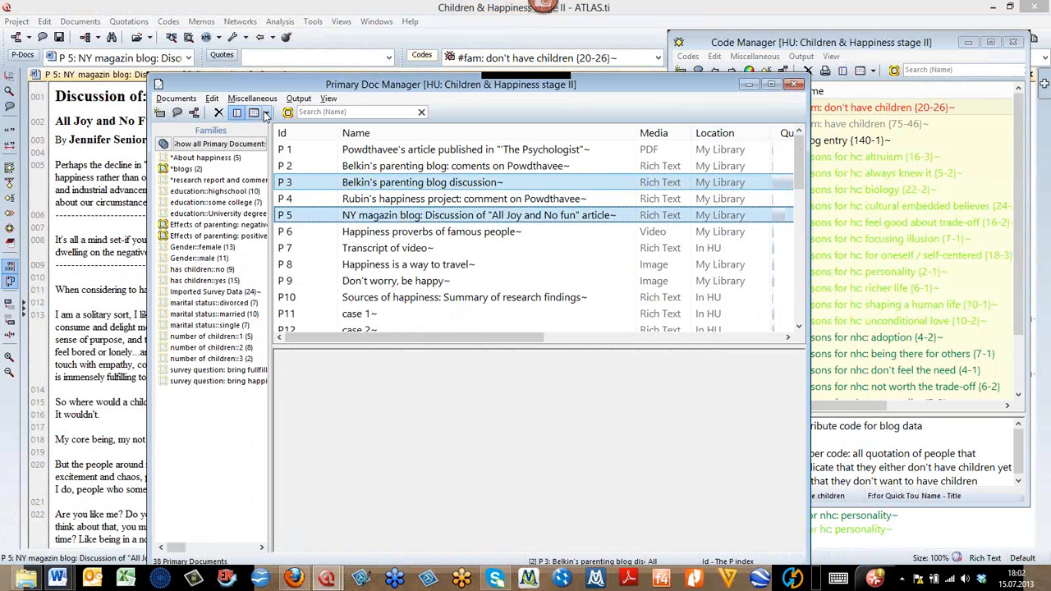
pyautogui.click(194, 115)
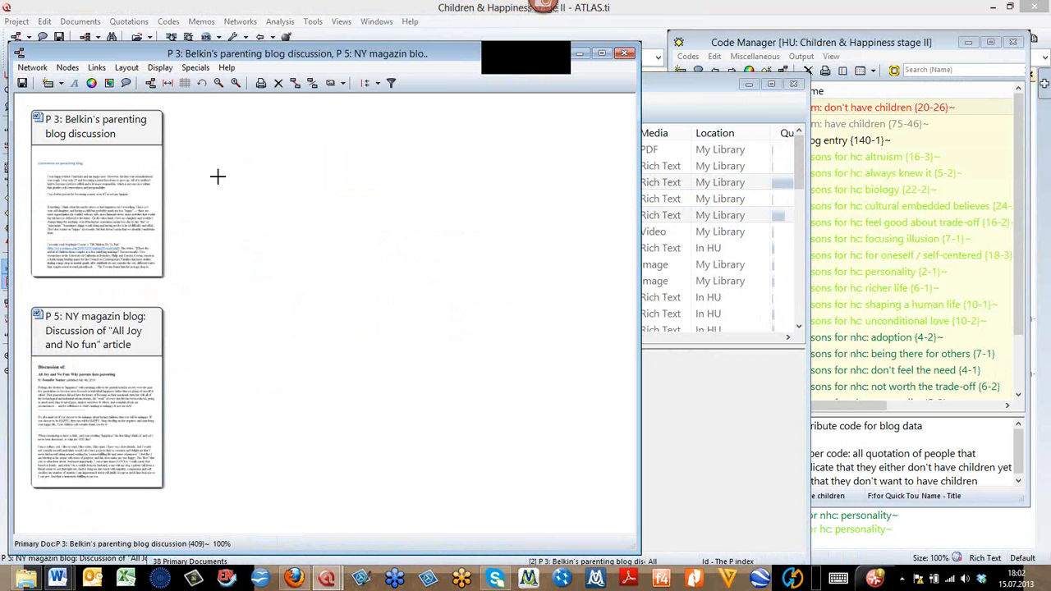
# - Import the neighboring codes of the P 3 and P 5 document nodes into the network view
pyautogui.rightClick(119, 152)
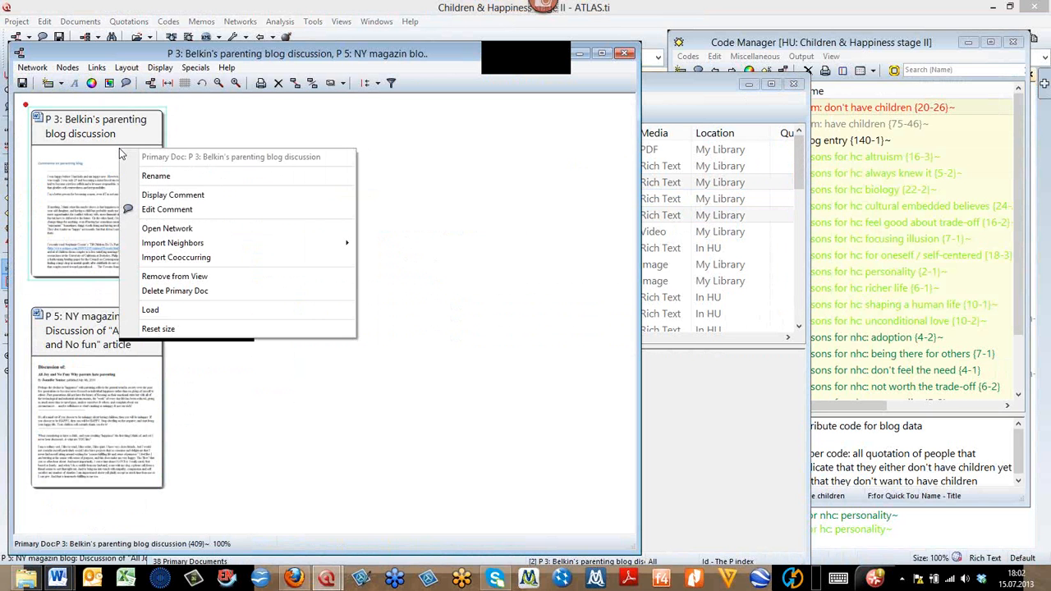
pyautogui.moveTo(335, 246)
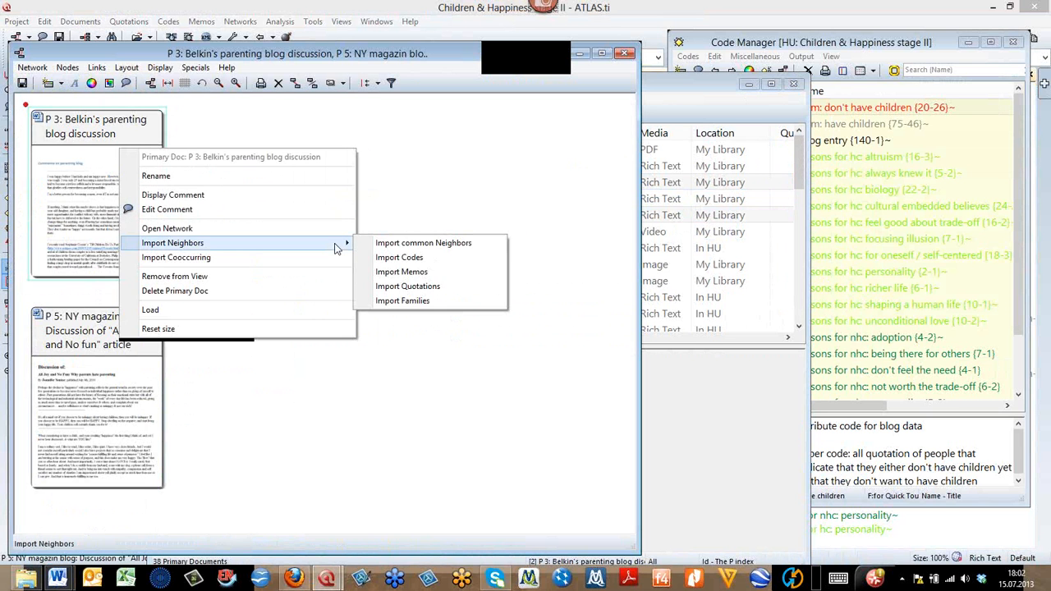
pyautogui.click(435, 259)
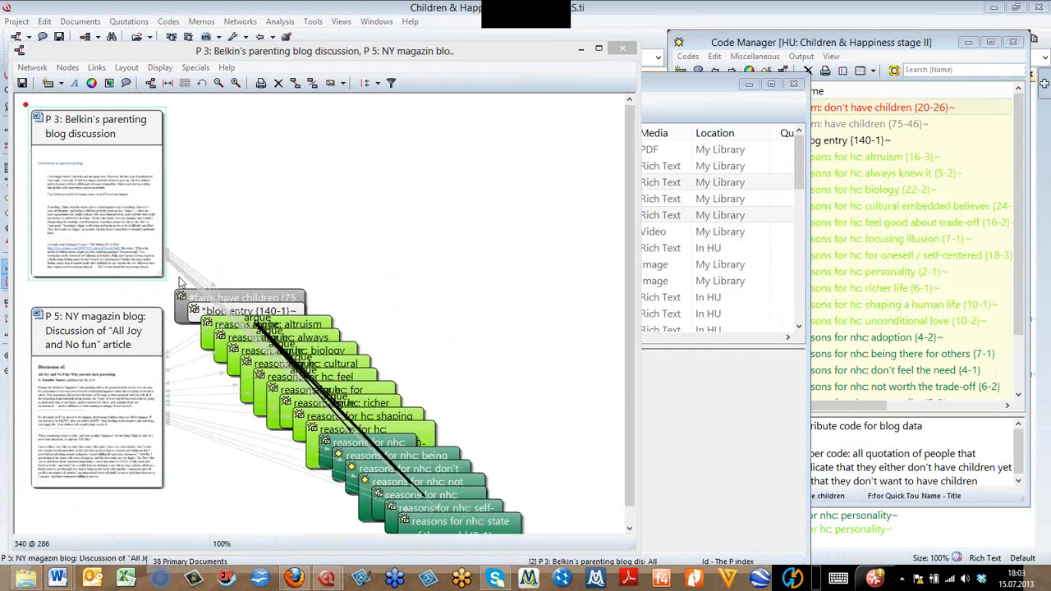
pyautogui.rightClick(88, 372)
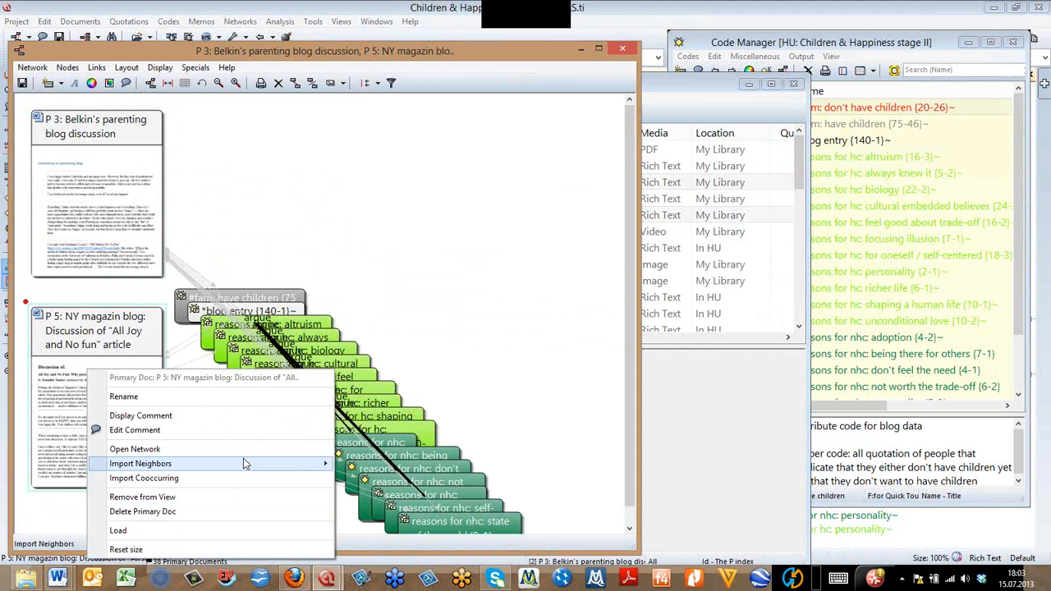
pyautogui.moveTo(243, 463)
pyautogui.click(414, 479)
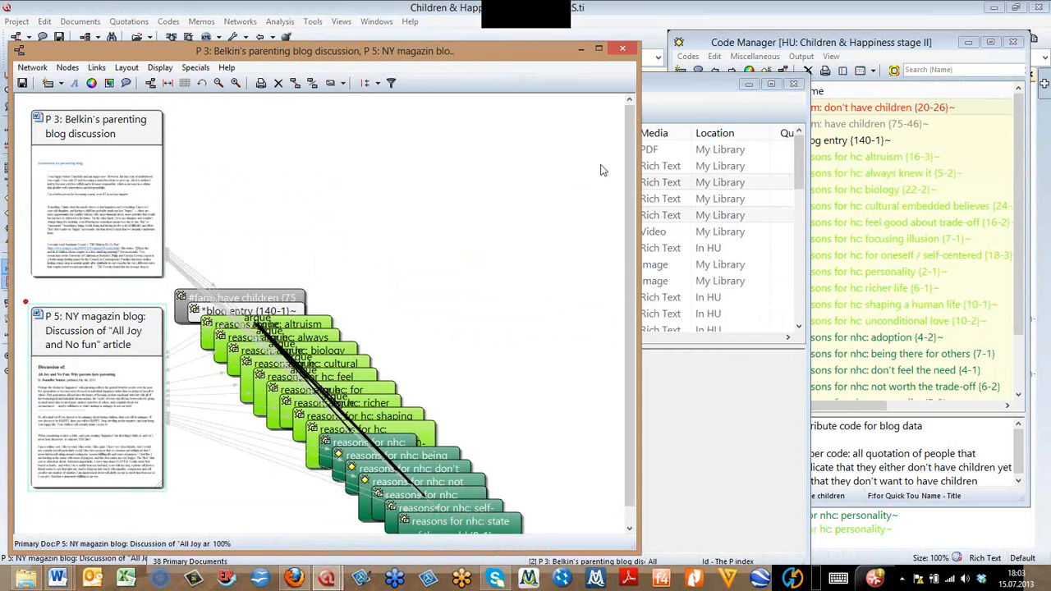
# - Maximize the document network view and apply the Semantic Layout
pyautogui.click(599, 49)
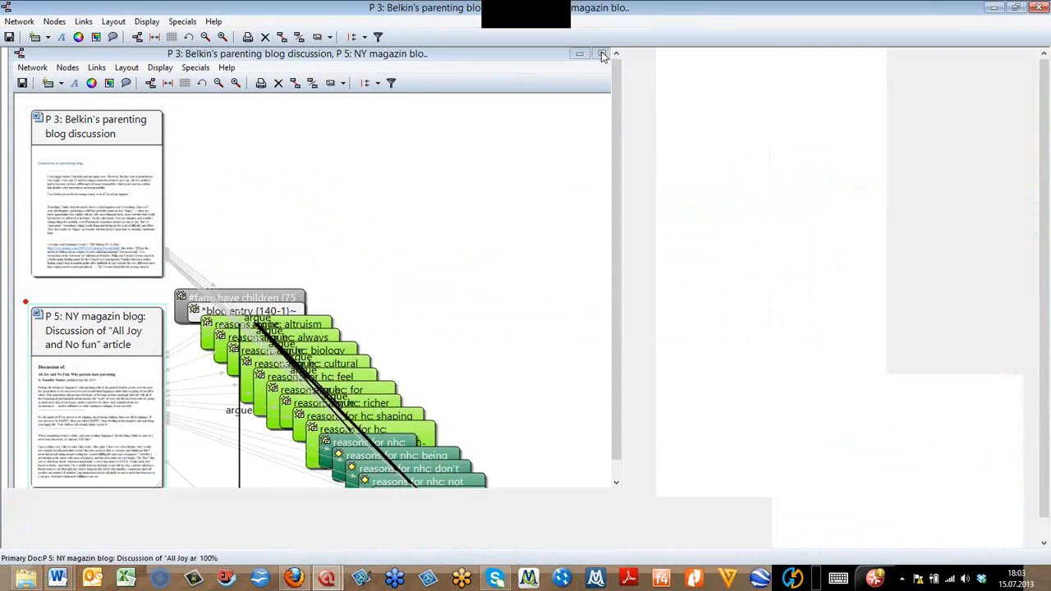
pyautogui.click(115, 21)
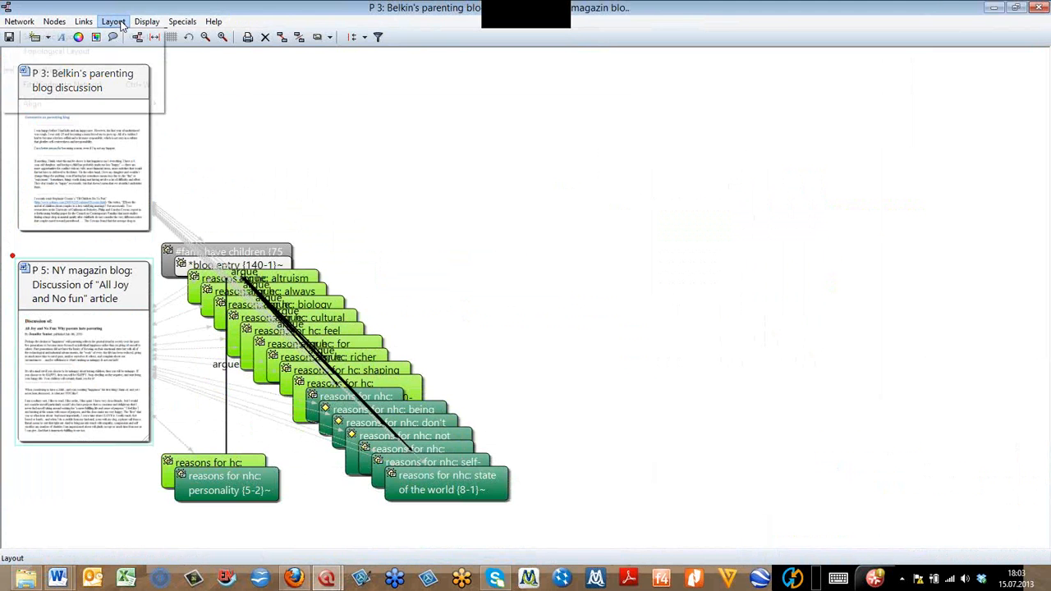
pyautogui.click(113, 38)
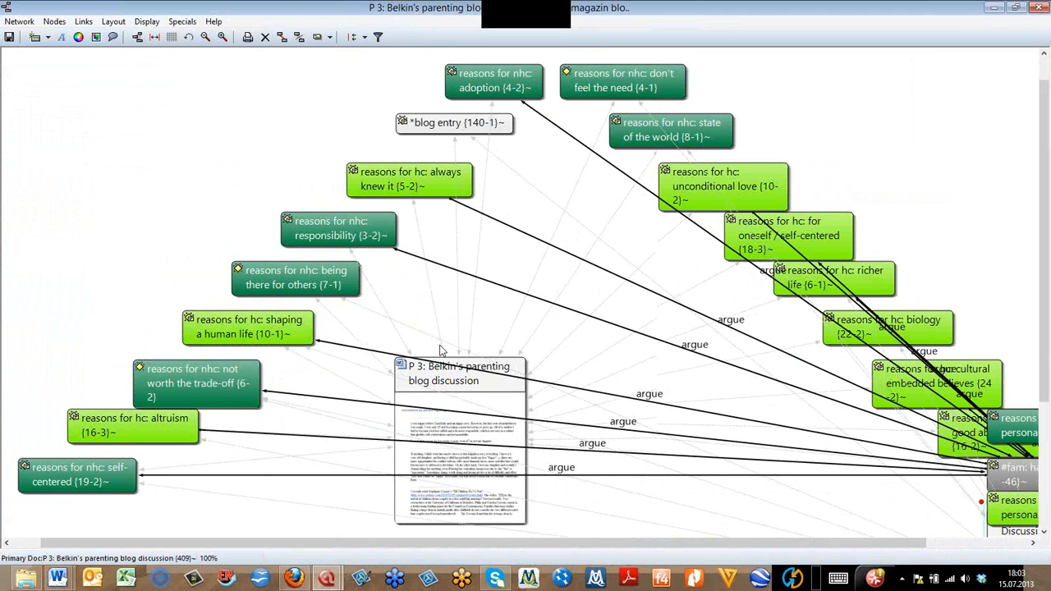
# - Fit the network to the window and move the "#fam: have children" node just above the P 3 document node
pyautogui.click(154, 37)
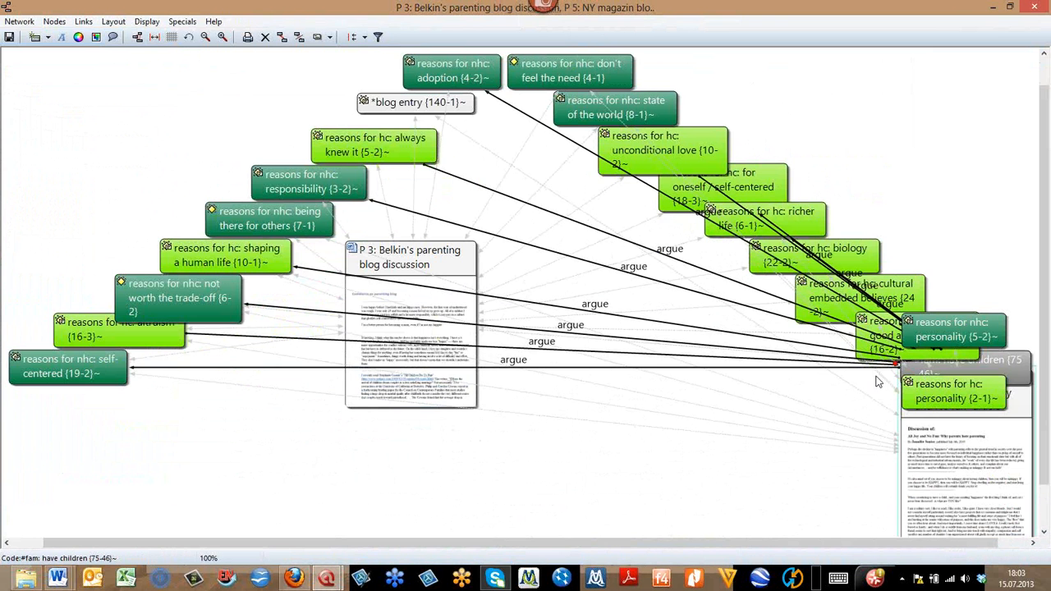
pyautogui.moveTo(877, 382); pyautogui.dragTo(542, 204)
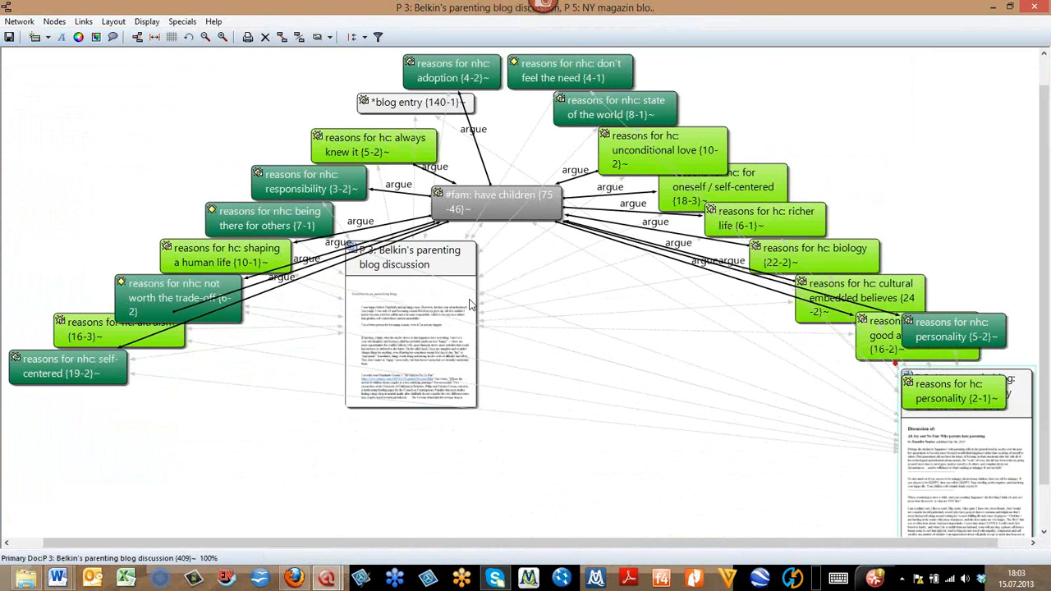
# - Move the P 3 document node below the "#fam: have children" node and the P 5 document node above the codes on its side
pyautogui.moveTo(470, 306); pyautogui.dragTo(546, 380)
pyautogui.moveTo(965, 442); pyautogui.dragTo(1018, 99)
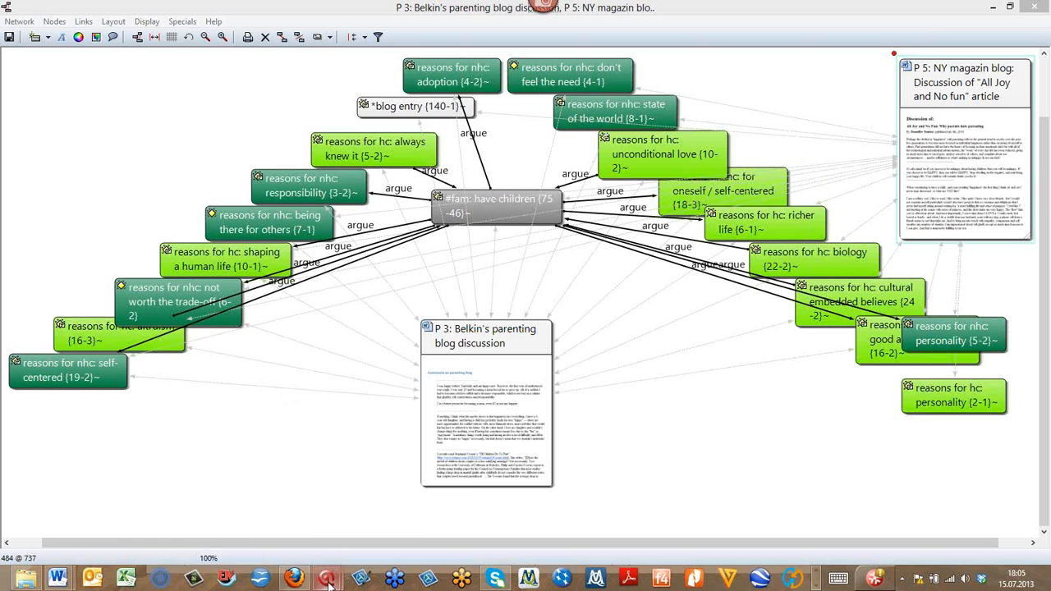
# - Return to the Children & Happiness project window, open the ATLAS.ti Help and search it for "network analytic"
pyautogui.moveTo(327, 581)
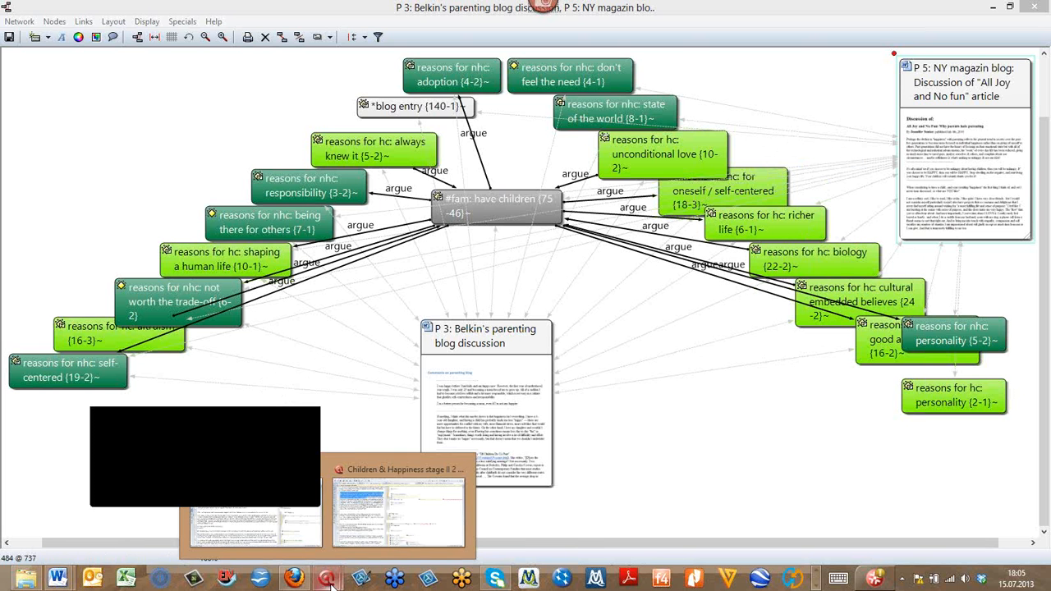
pyautogui.click(390, 513)
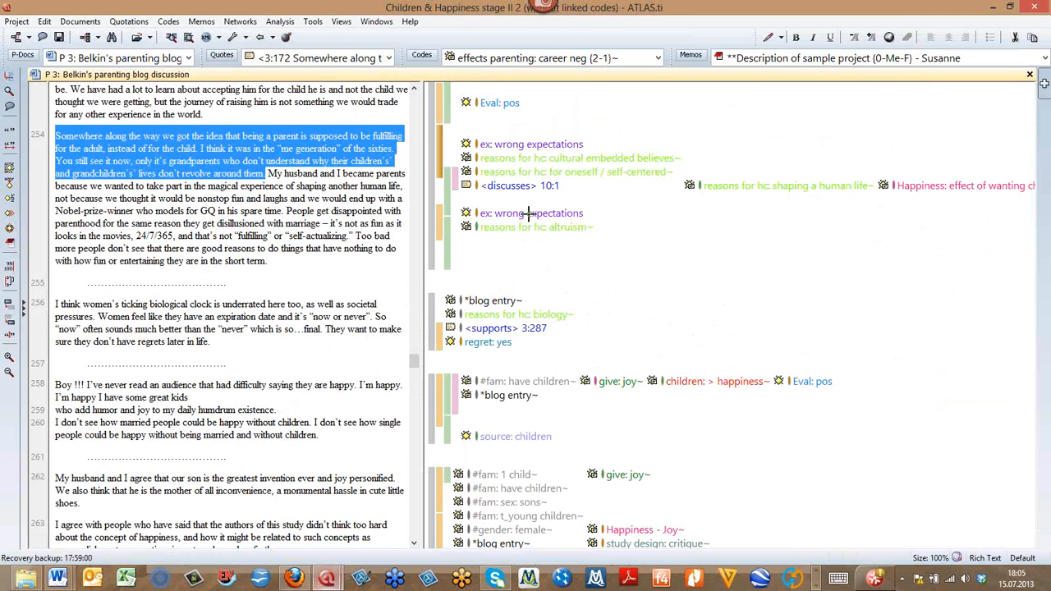
pyautogui.click(410, 22)
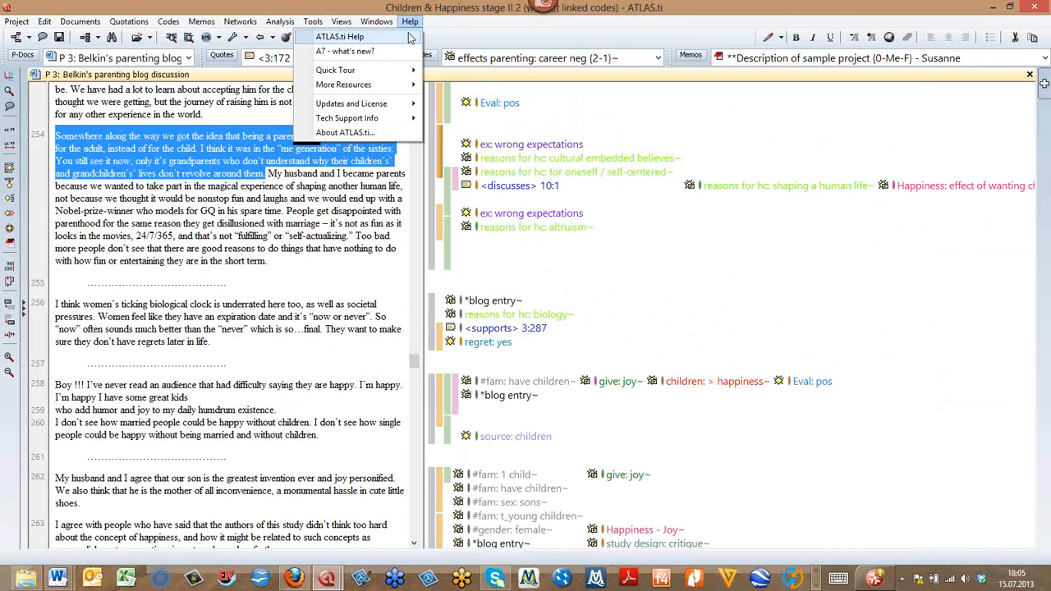
pyautogui.click(399, 37)
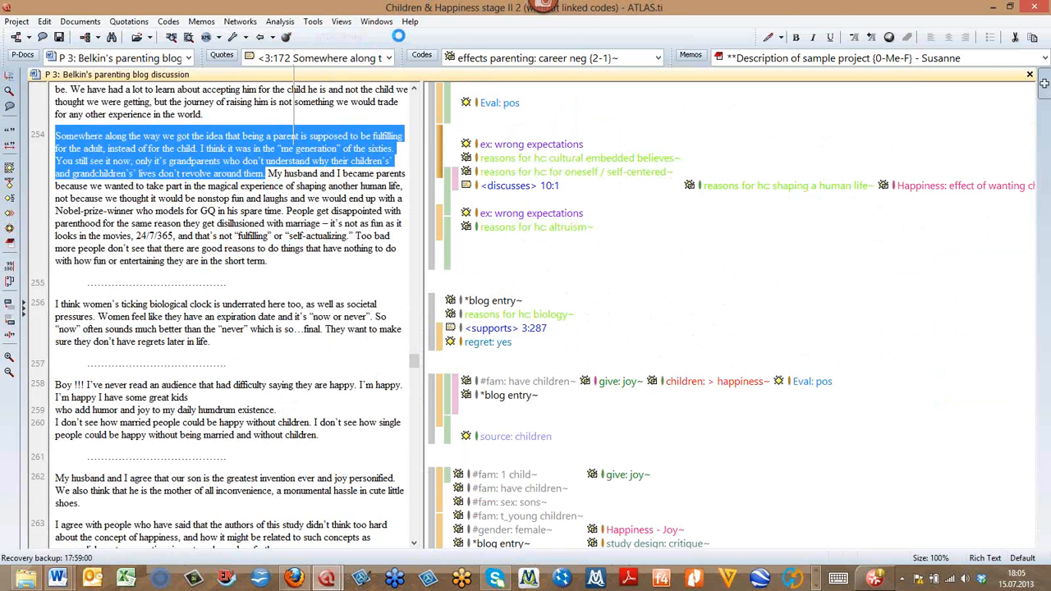
pyautogui.write('net')
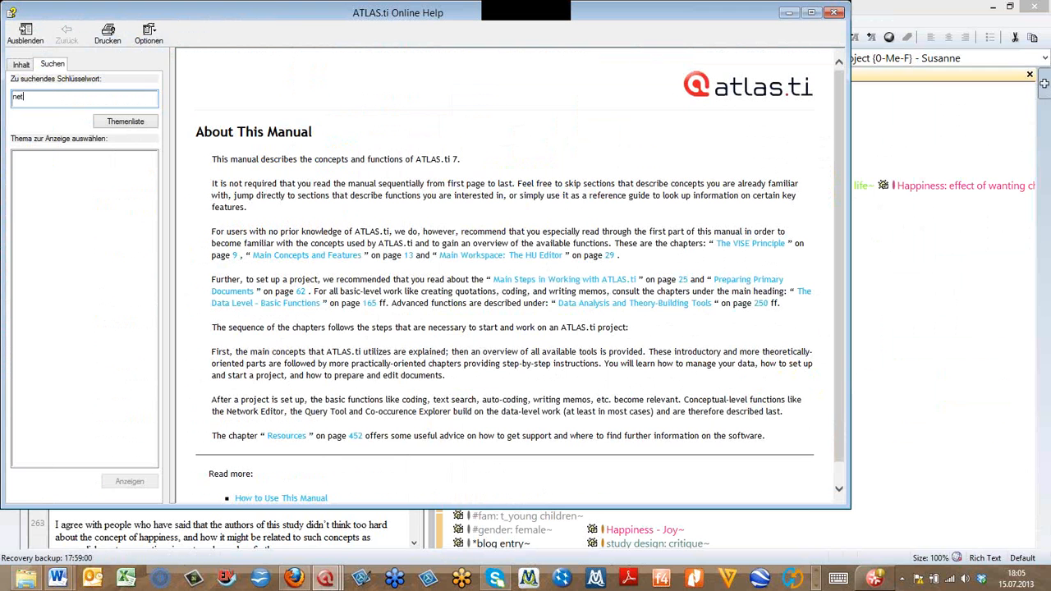
pyautogui.write('work analytic')
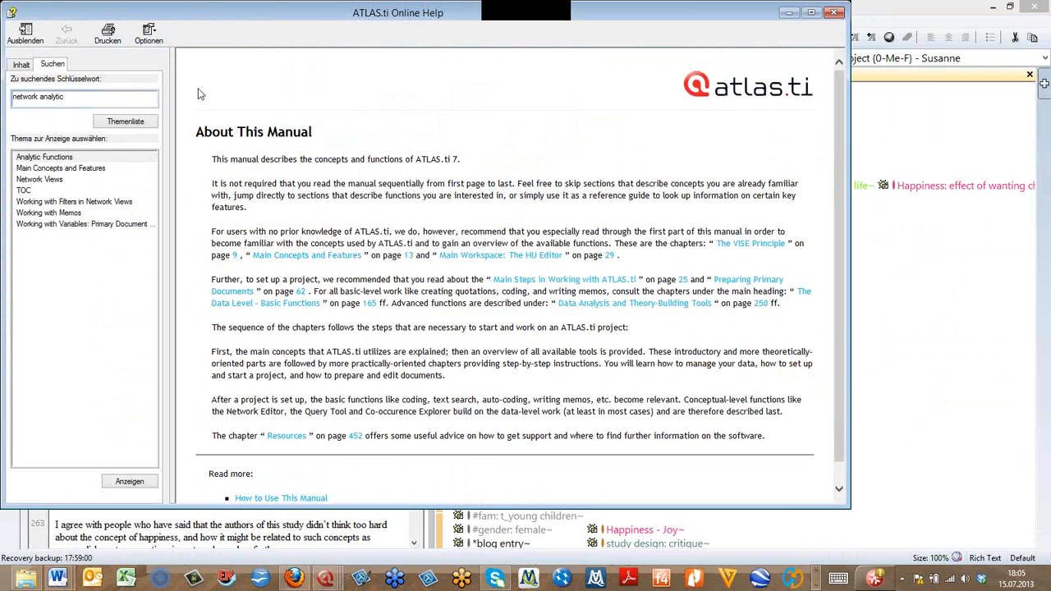
# - Open the Analytic Functions help topic, review its sections on importing neighbors and case-based network views, and close the help
pyautogui.click(46, 159)
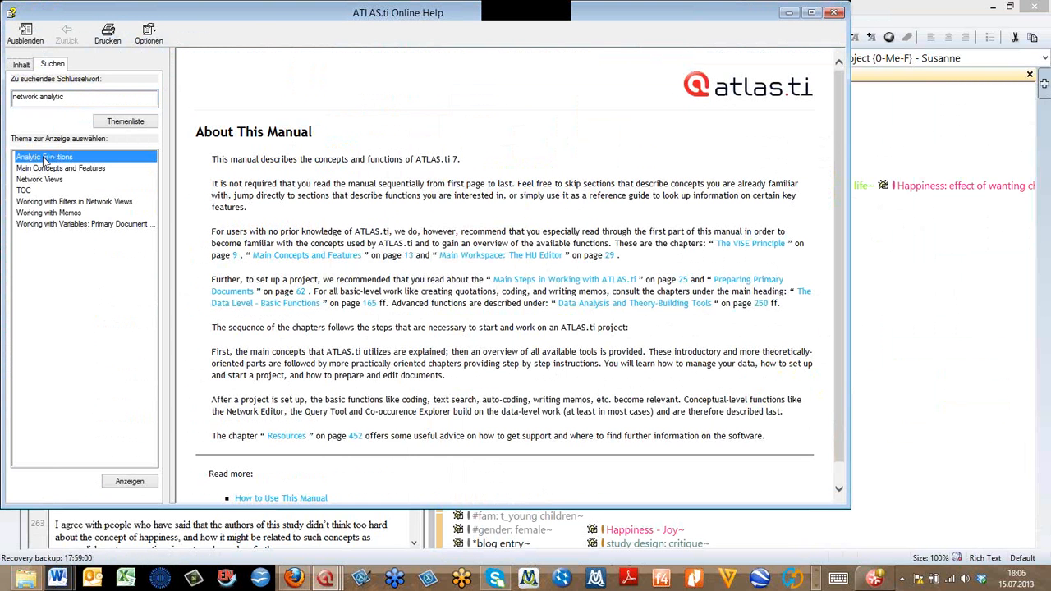
pyautogui.doubleClick(44, 158)
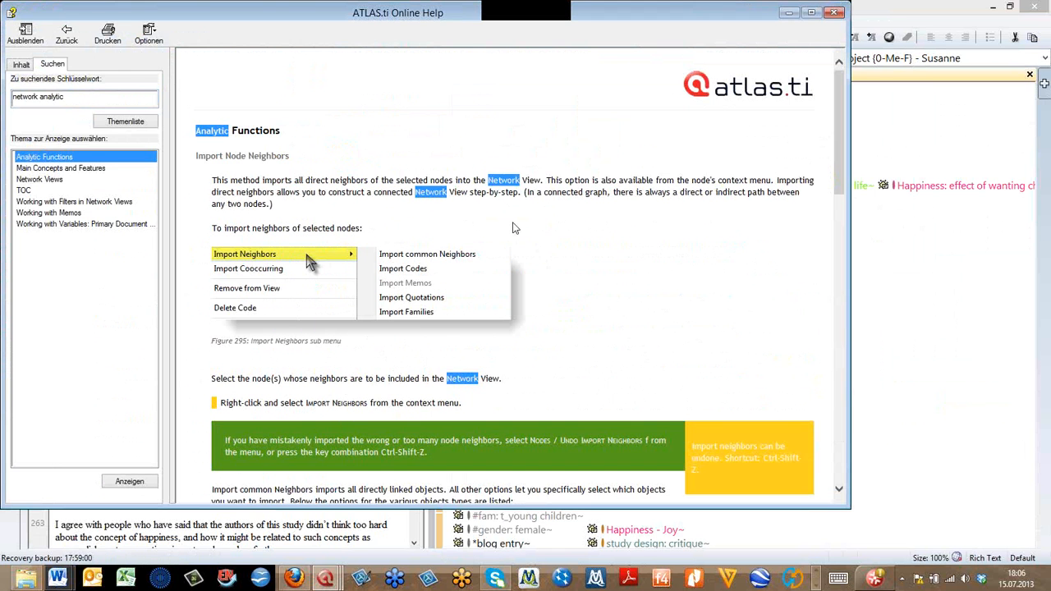
pyautogui.click(589, 280)
pyautogui.scroll(-8, 591, 288)
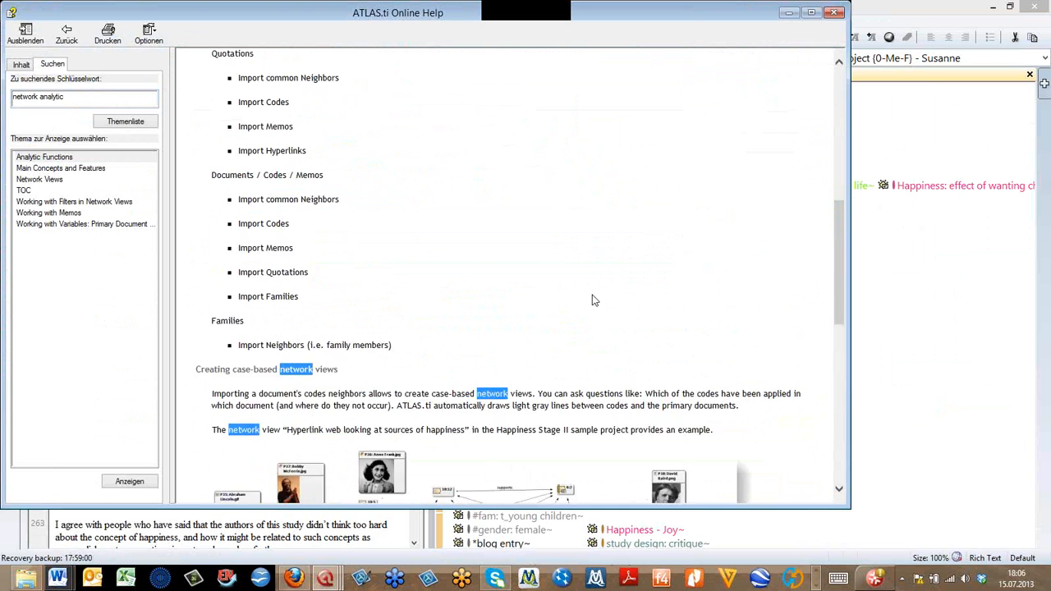
pyautogui.scroll(-3, 594, 301)
pyautogui.scroll(-3, 594, 300)
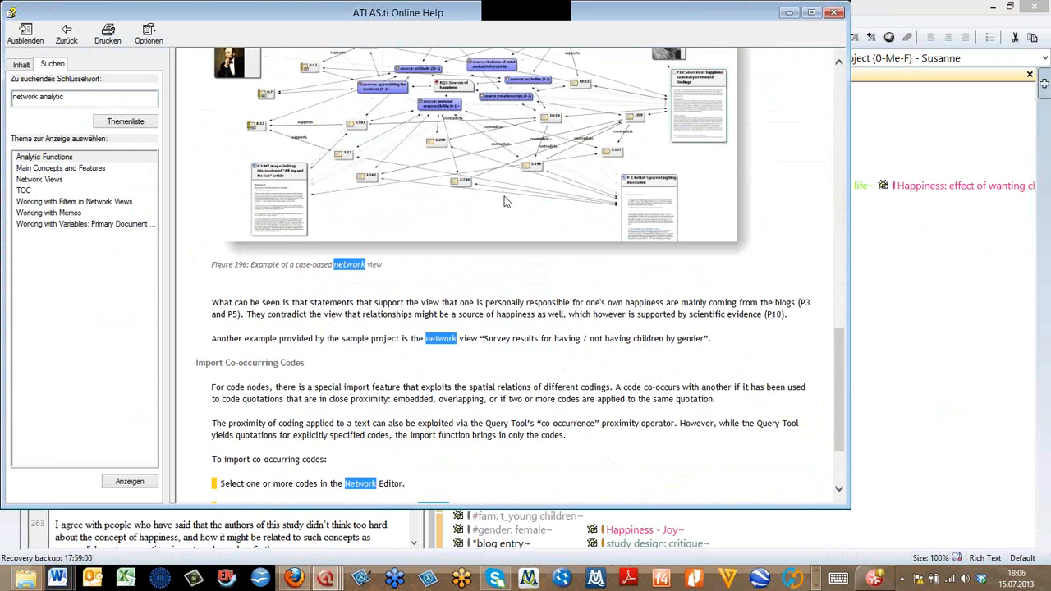
pyautogui.scroll(2, 503, 200)
pyautogui.scroll(-1, 501, 201)
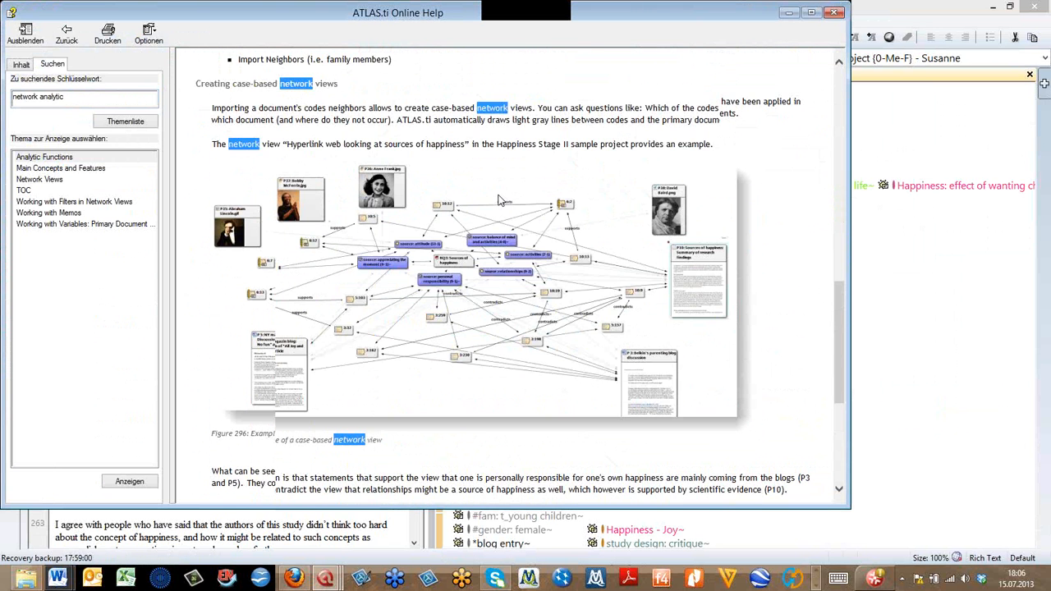
pyautogui.scroll(-4, 499, 200)
pyautogui.scroll(4, 499, 195)
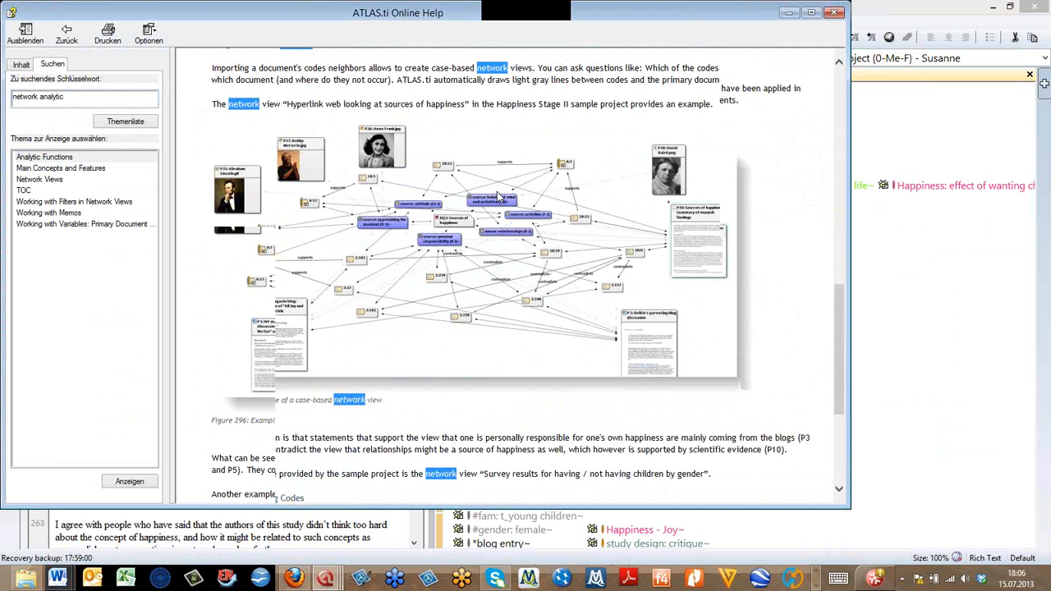
pyautogui.scroll(4, 501, 238)
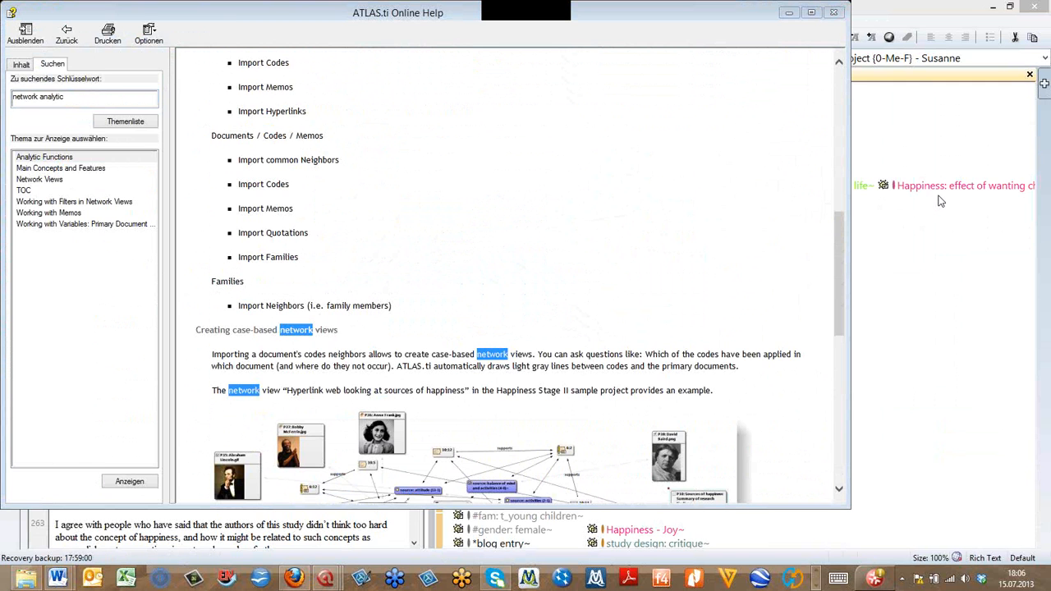
pyautogui.click(837, 12)
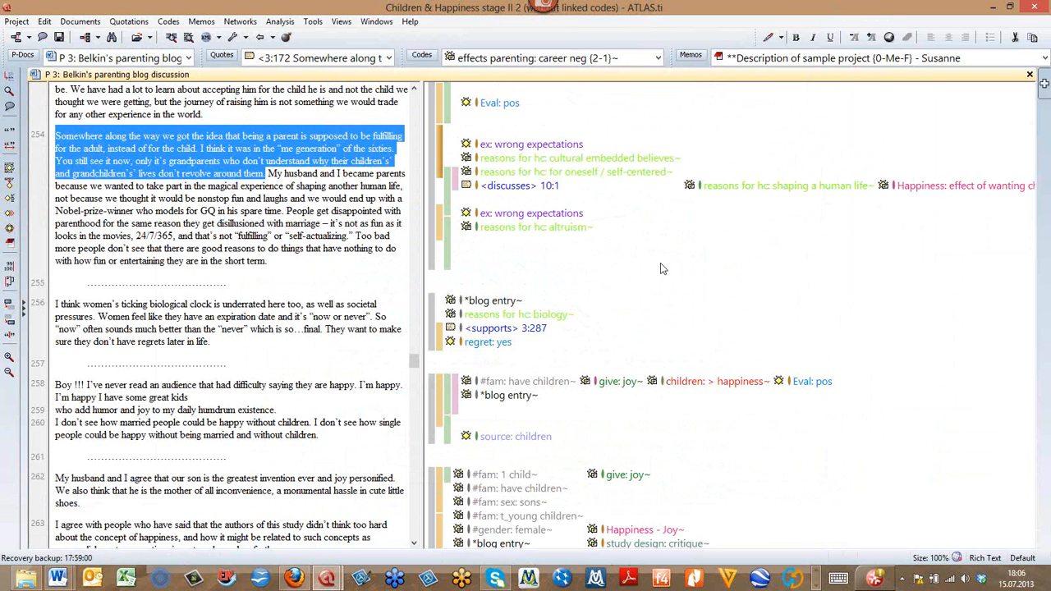